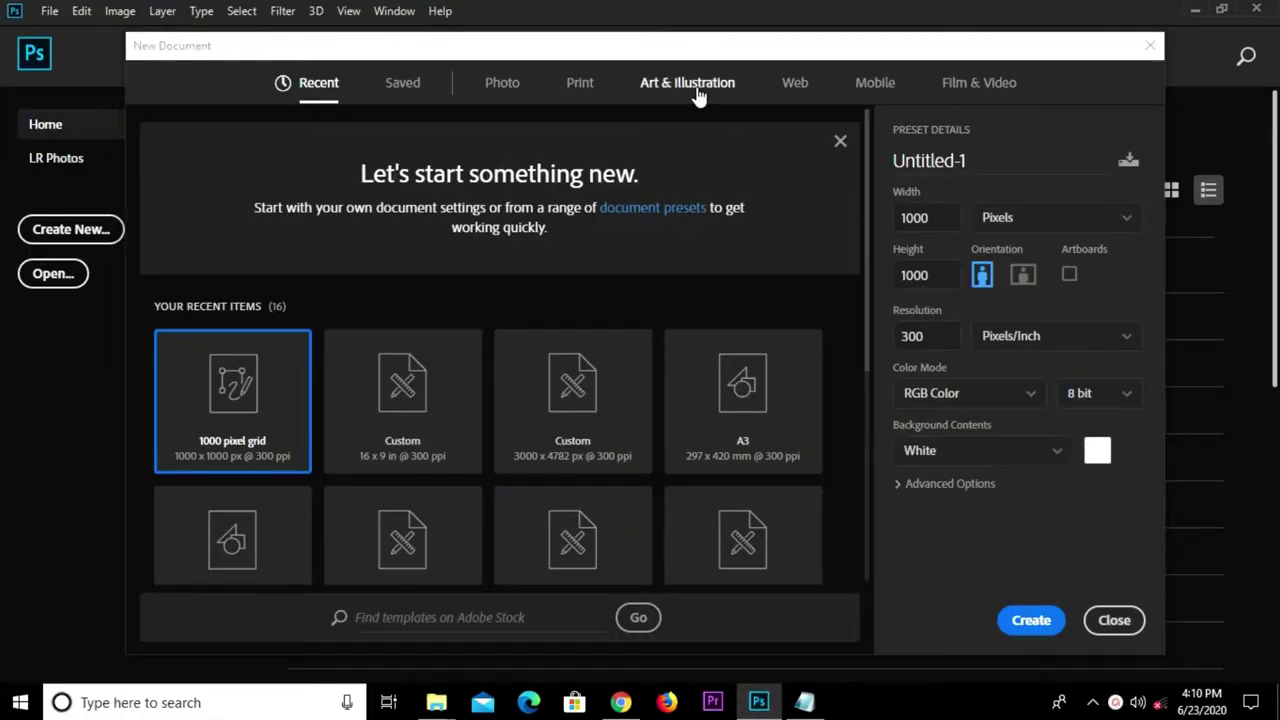
- Create a new 1000 × 1000 px document and unlock the Background into Layer 0
click(695, 86)
click(938, 337)
click(1032, 621)
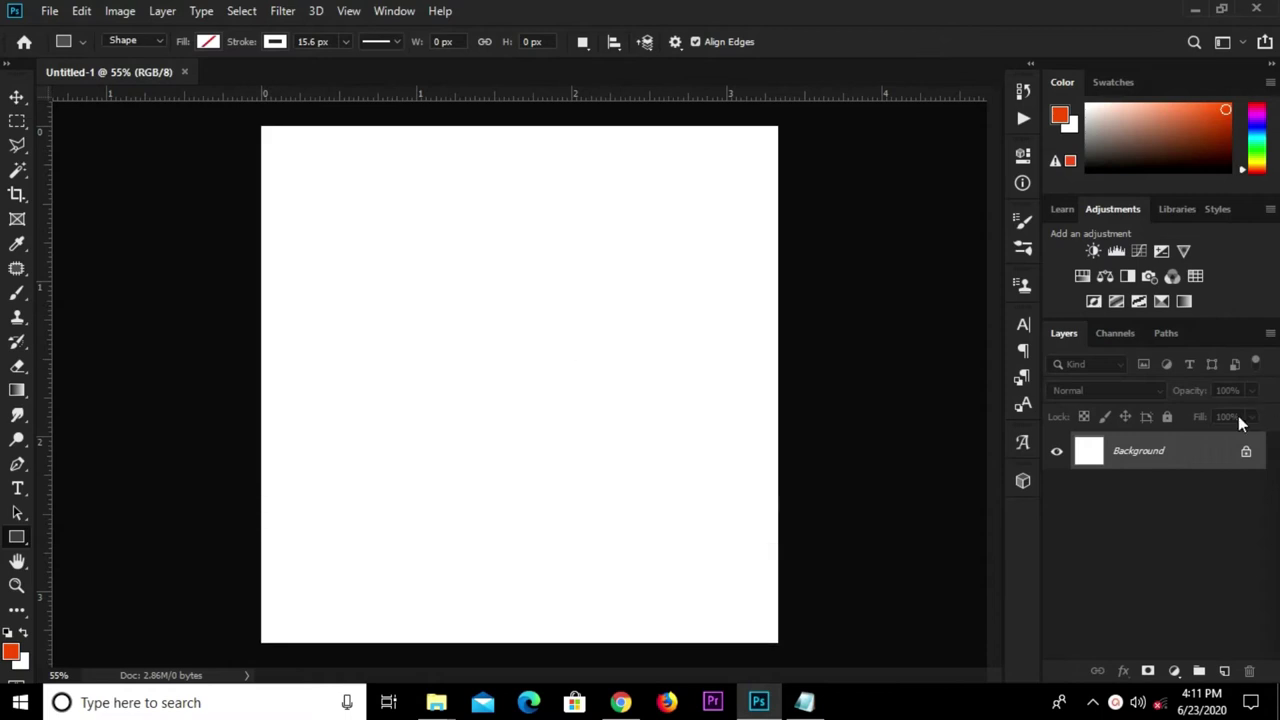
double_click(1152, 452)
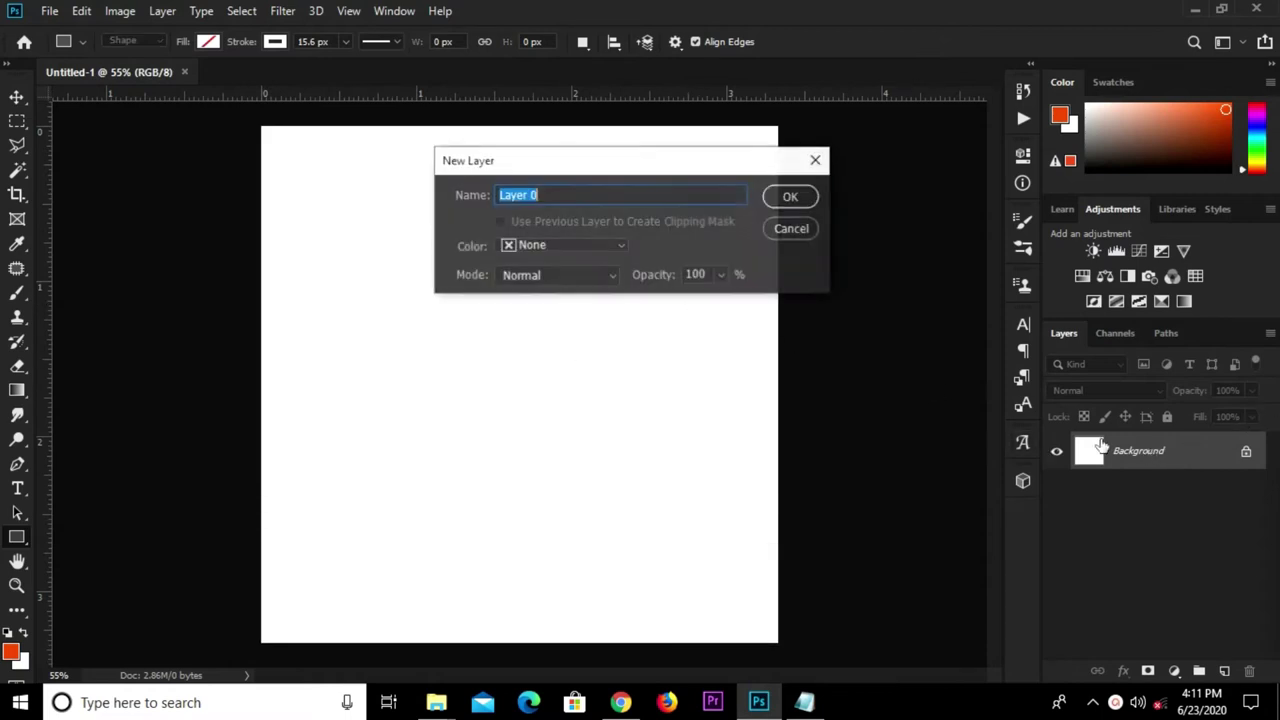
click(794, 197)
- Add a reversed Black, White radial Gradient Fill layer at 352% scale
click(1175, 670)
click(1175, 354)
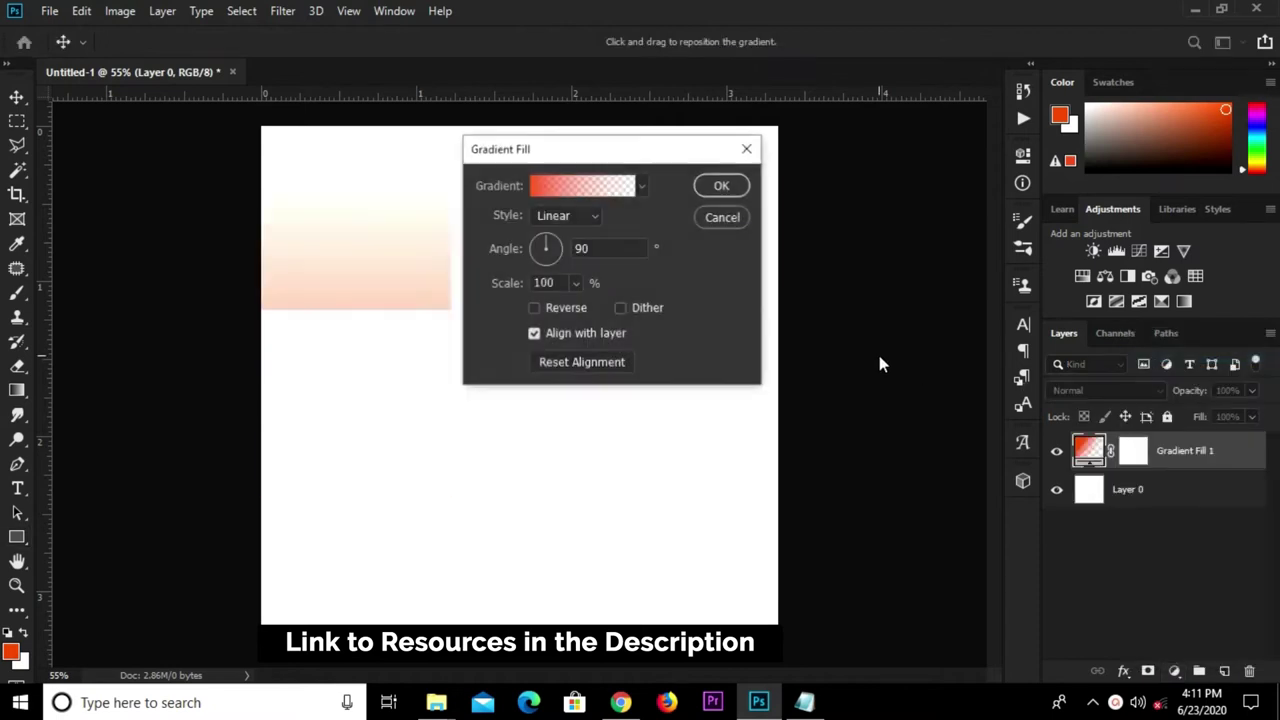
click(582, 185)
click(540, 170)
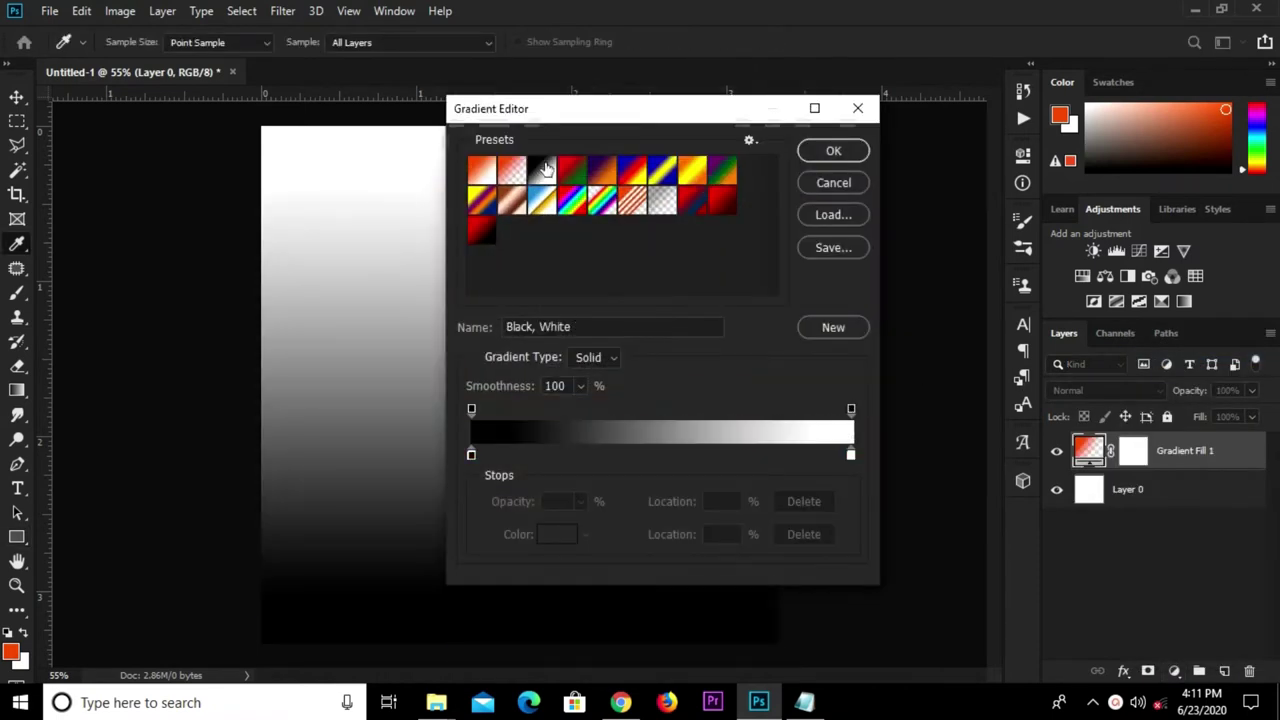
click(833, 150)
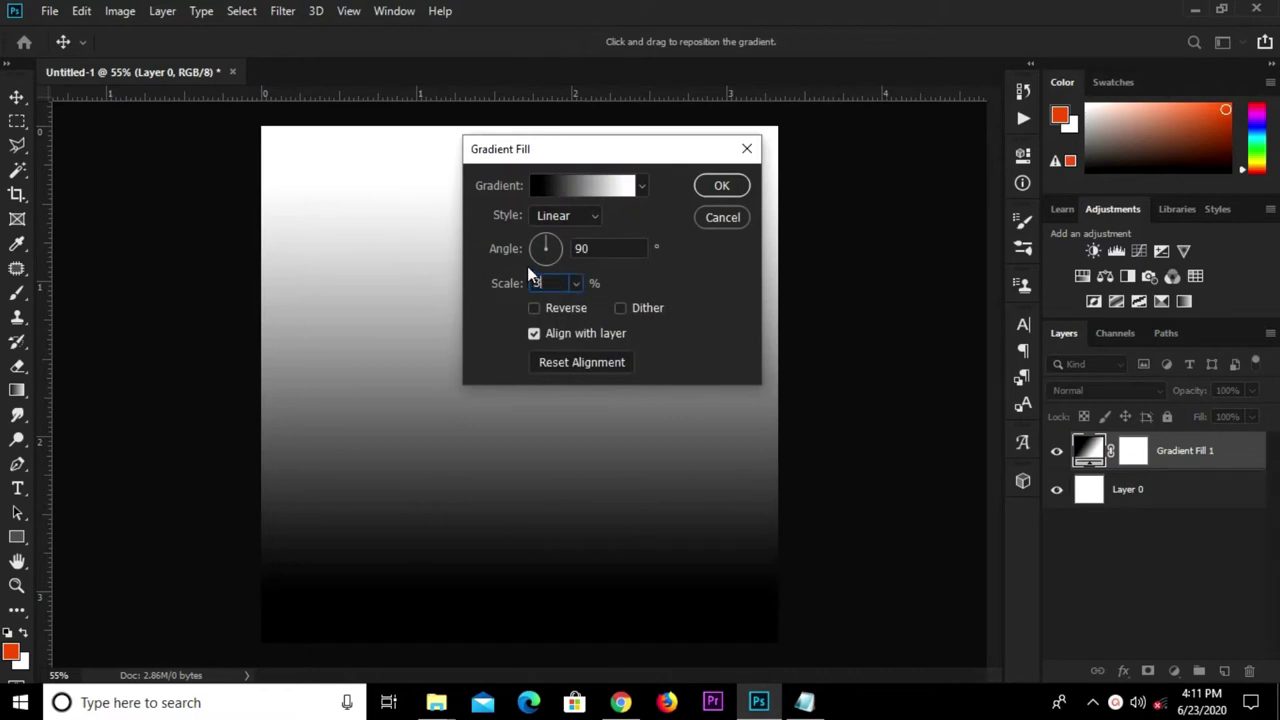
text(352)
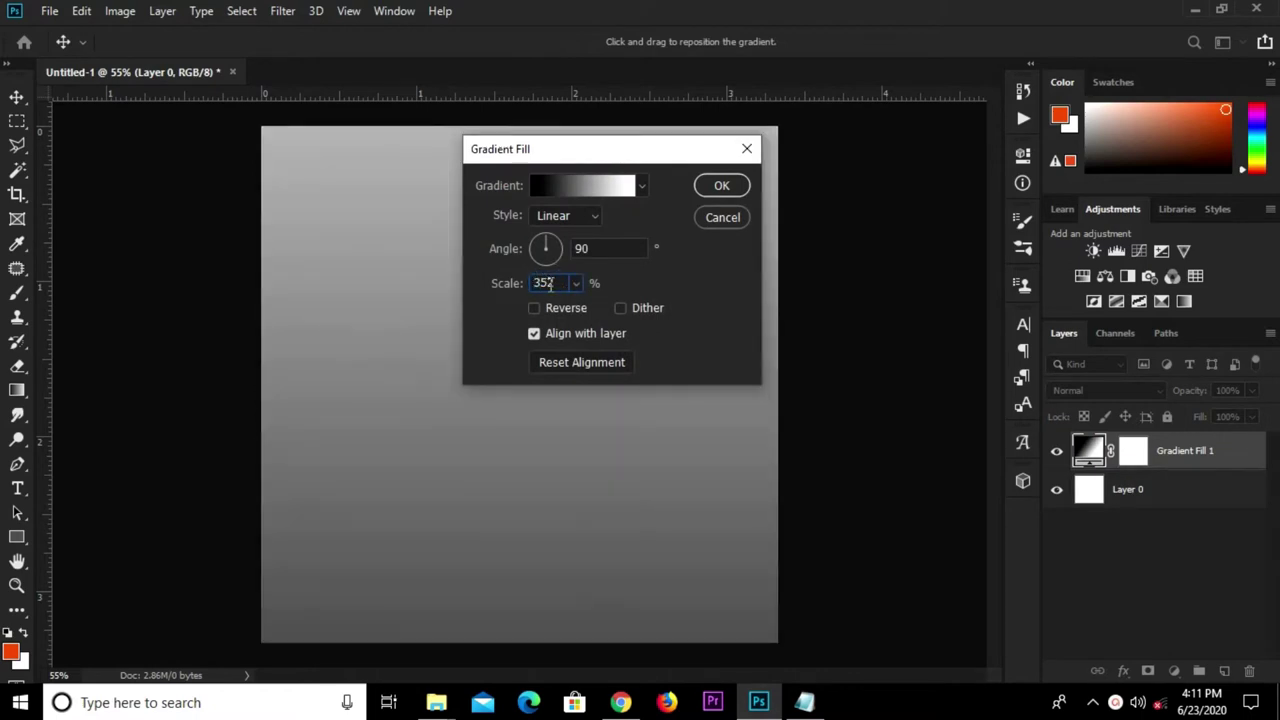
click(586, 219)
click(572, 252)
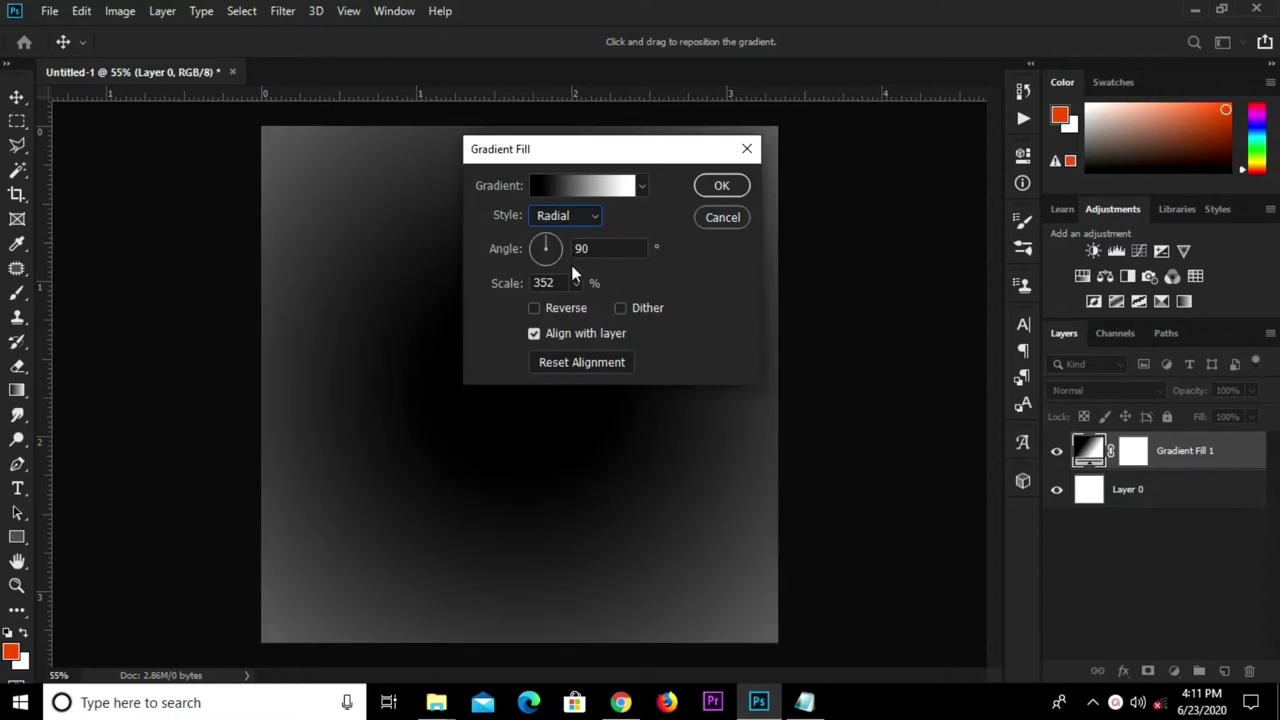
click(546, 310)
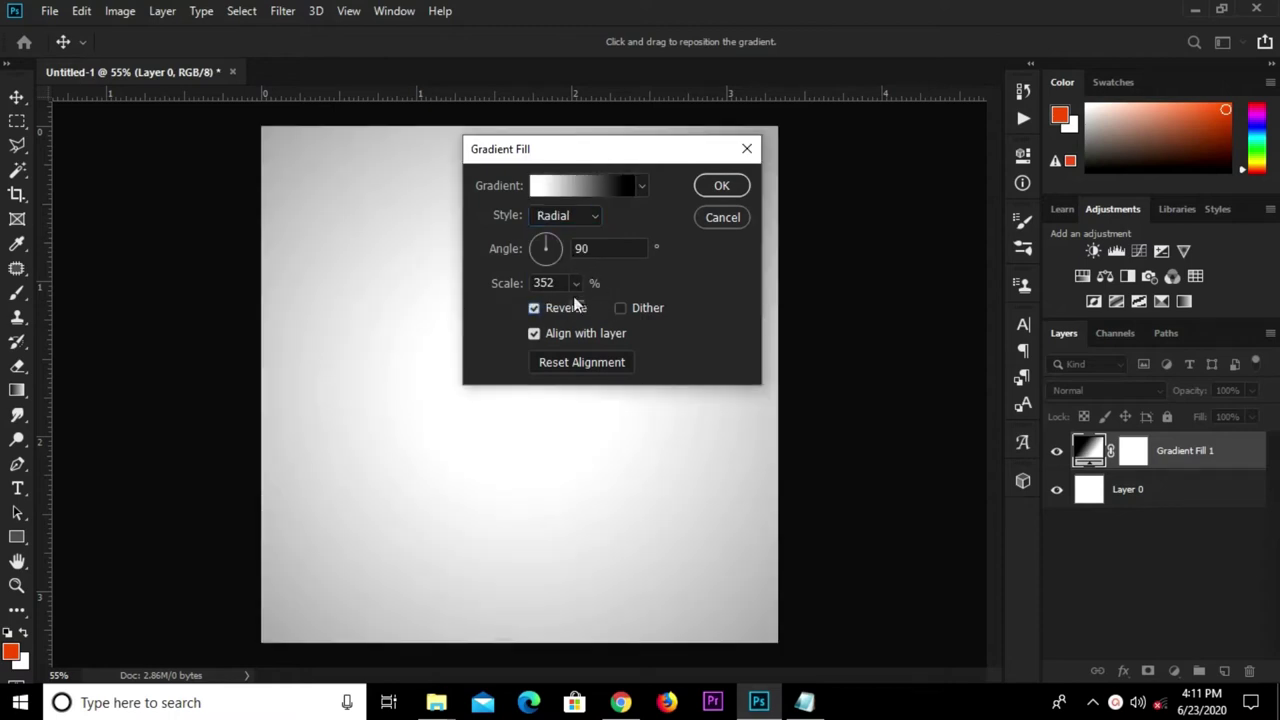
click(725, 184)
key(u)
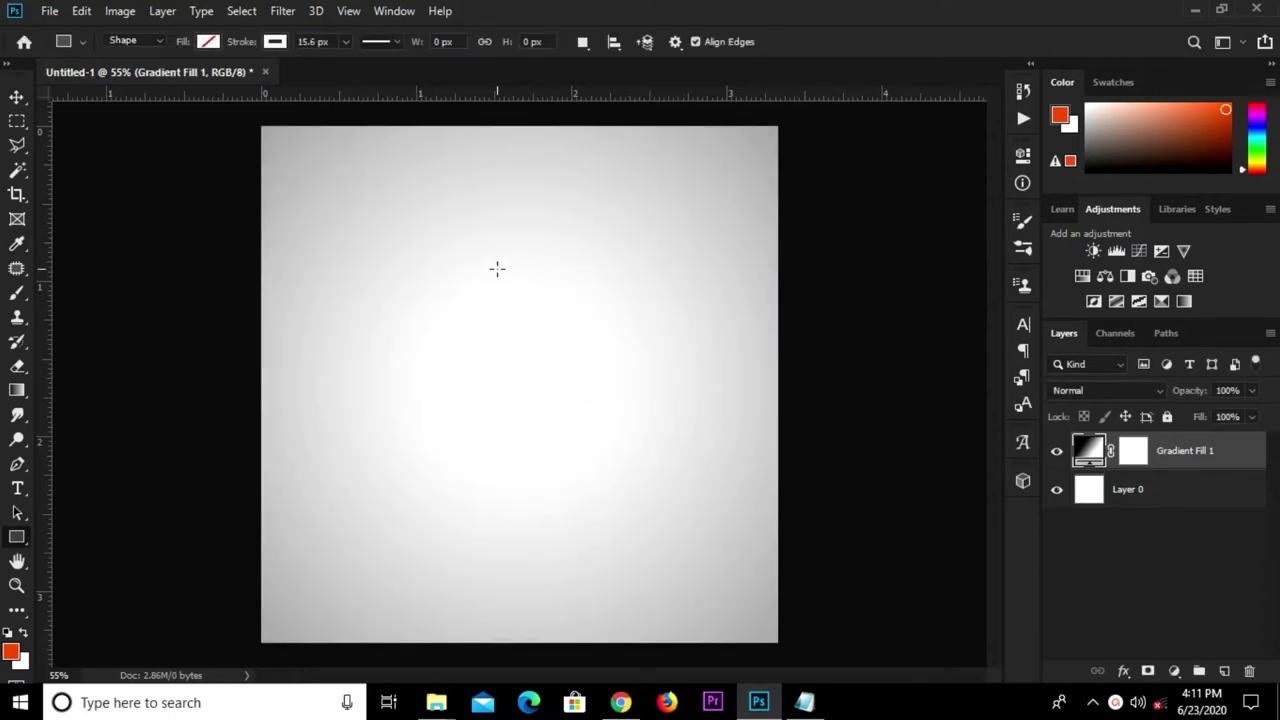
- Place the wooden boards image, enlarged and moved to fill the lower canvas
key(v)
click(49, 11)
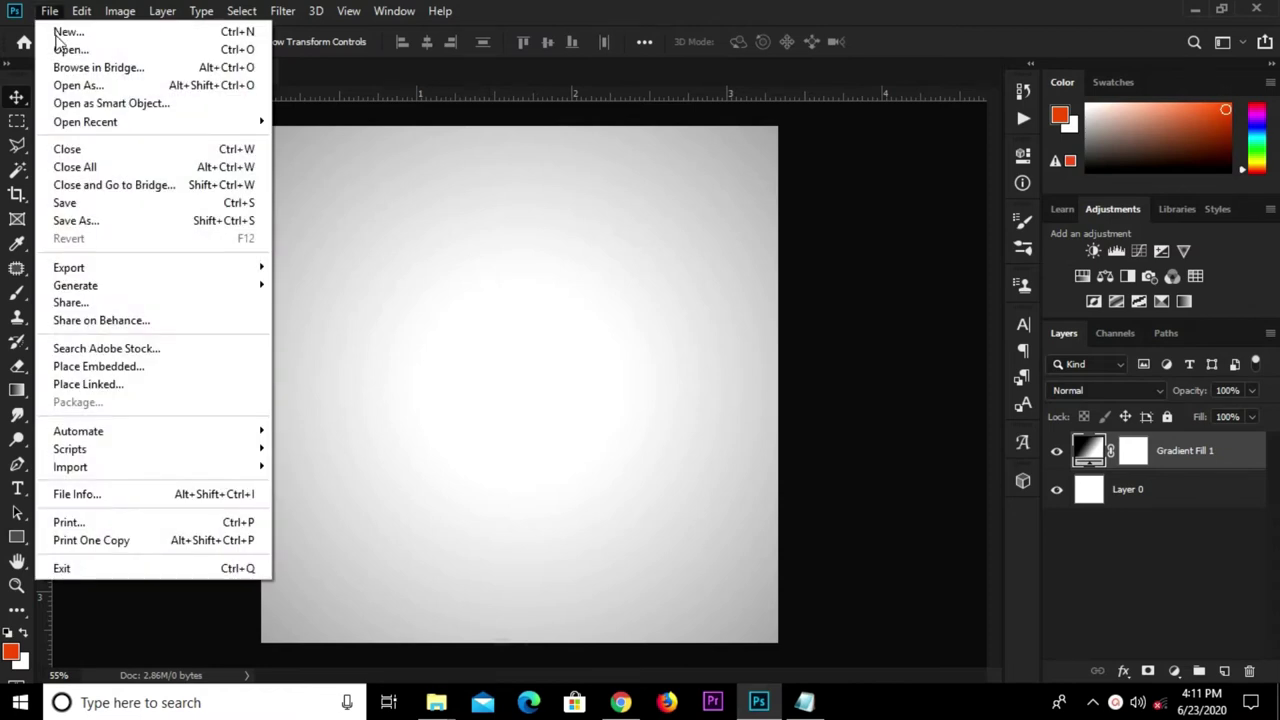
click(118, 368)
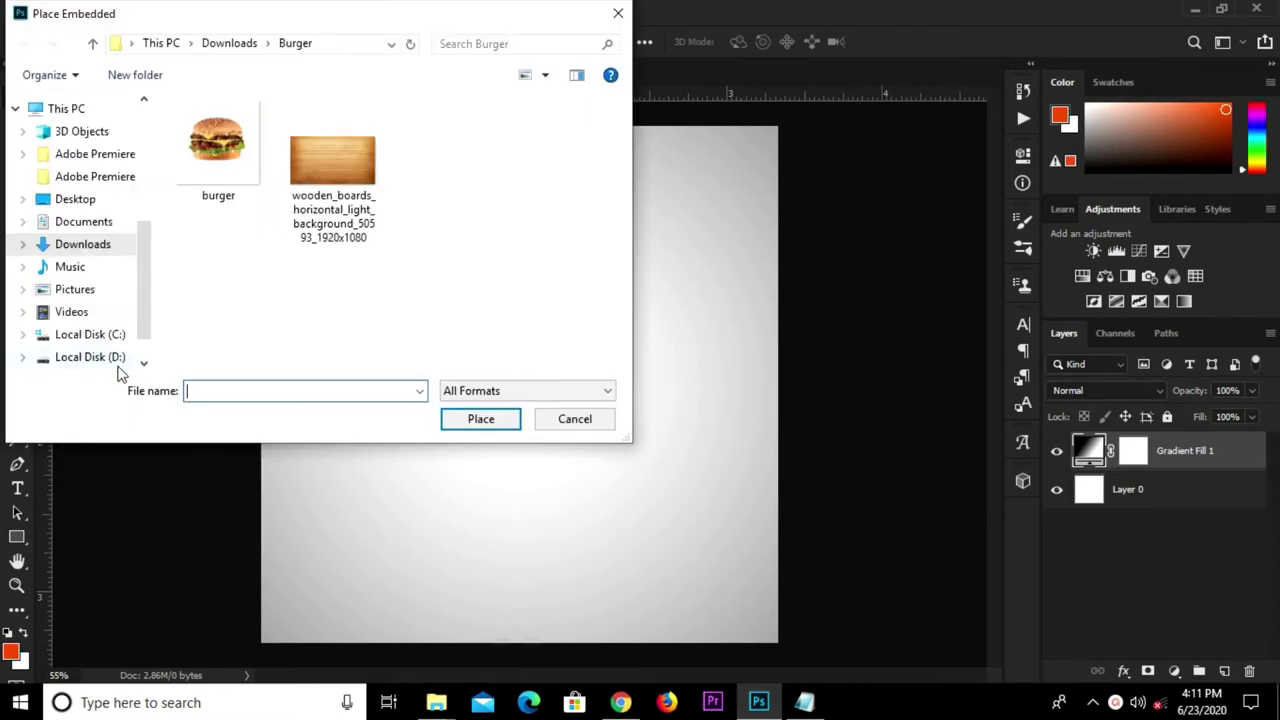
click(331, 172)
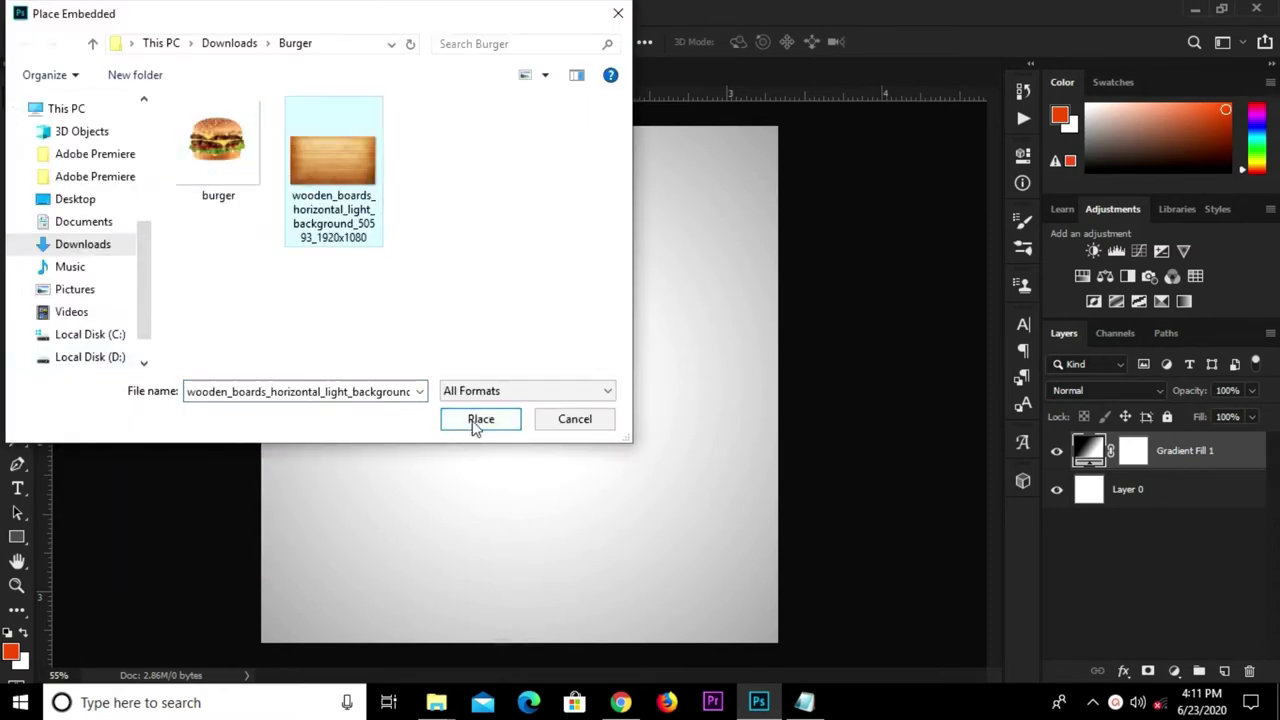
click(474, 420)
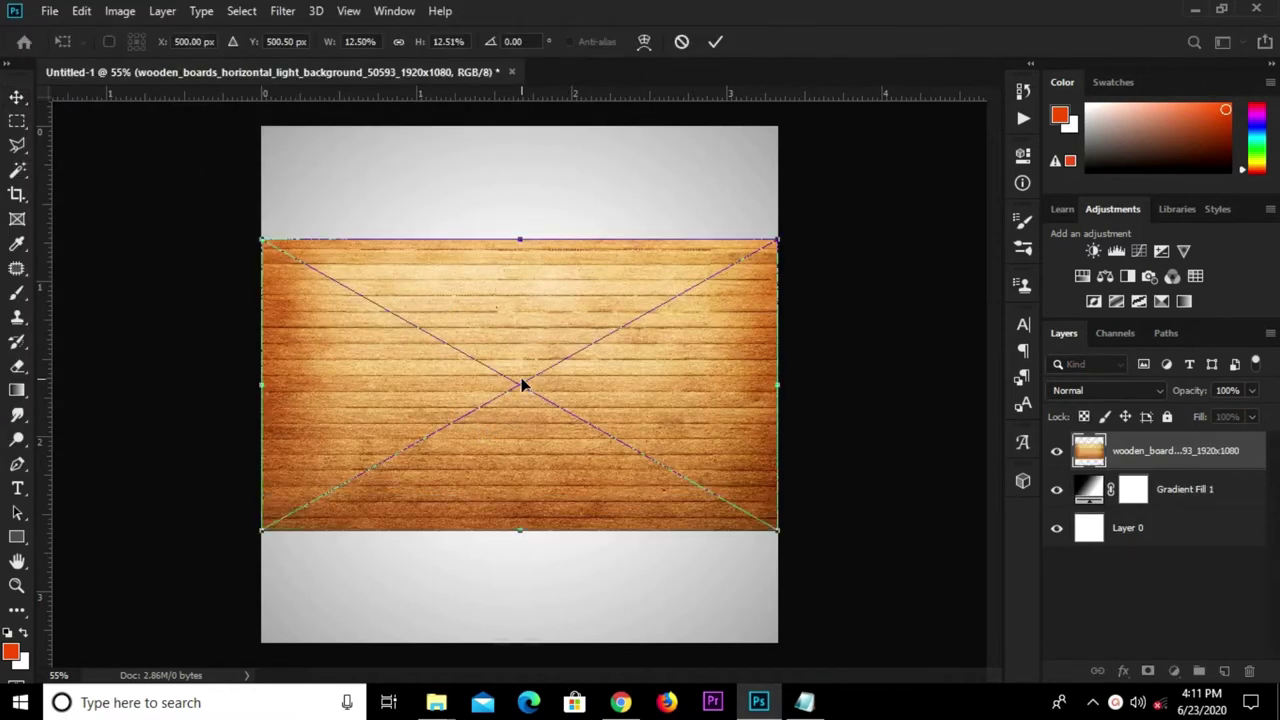
drag(778, 240, 827, 210)
drag(556, 416, 538, 563)
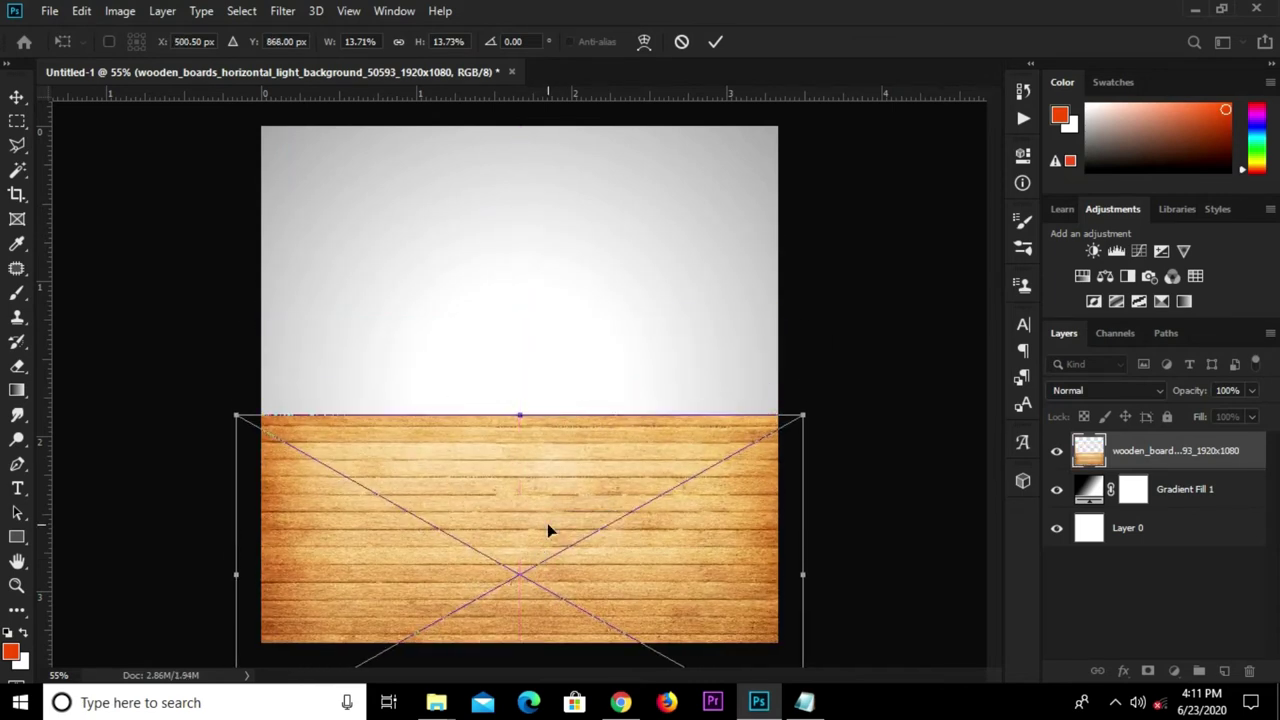
click(715, 41)
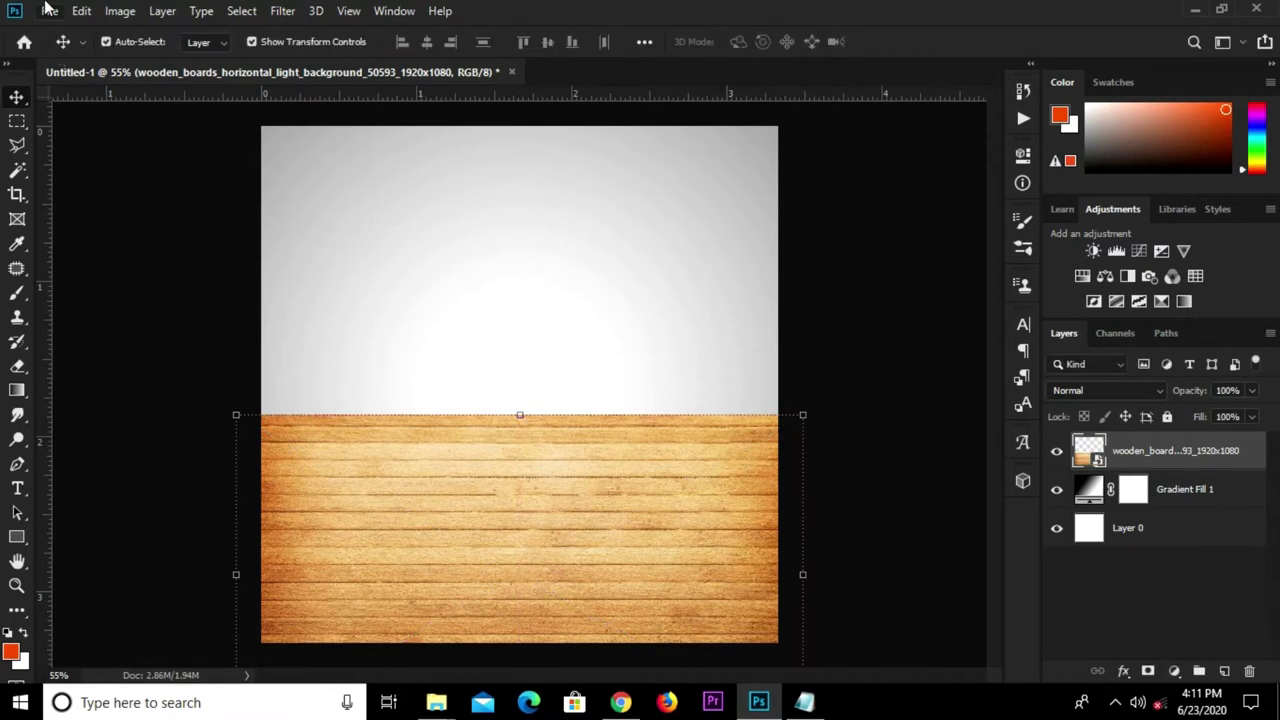
- Place the burger image and move it down onto the wooden boards
click(48, 10)
click(127, 361)
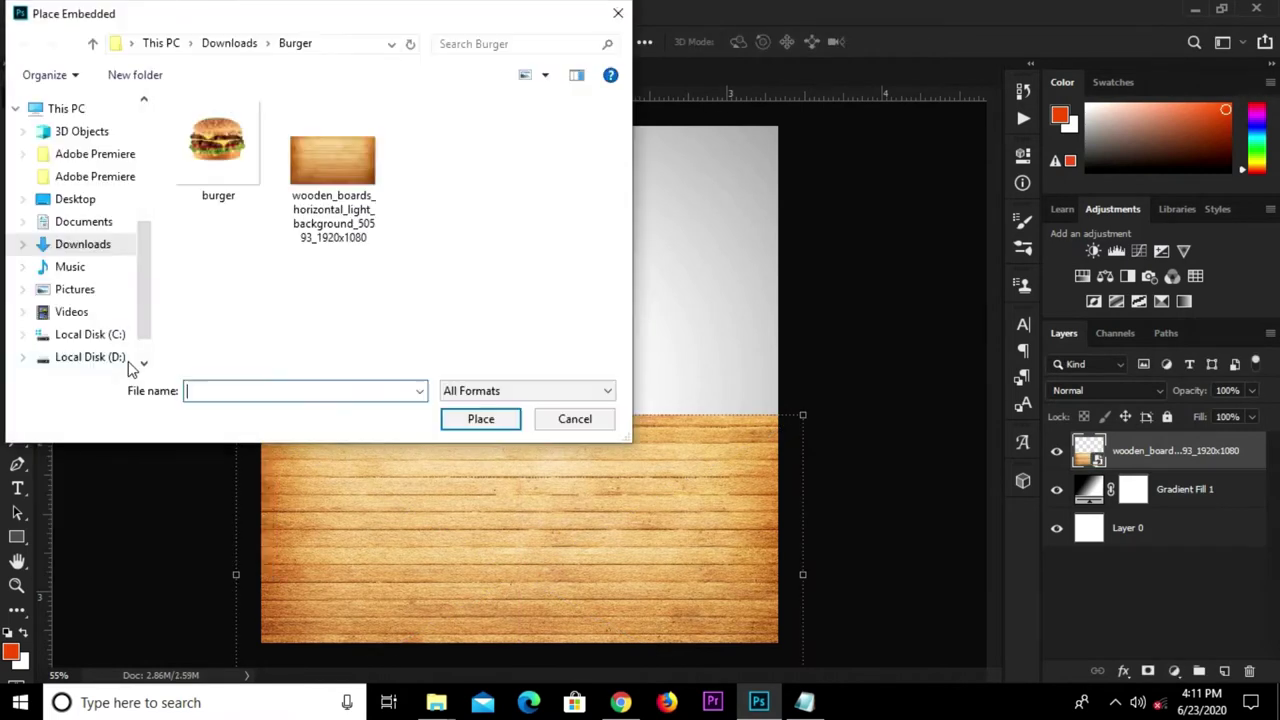
click(214, 168)
click(455, 418)
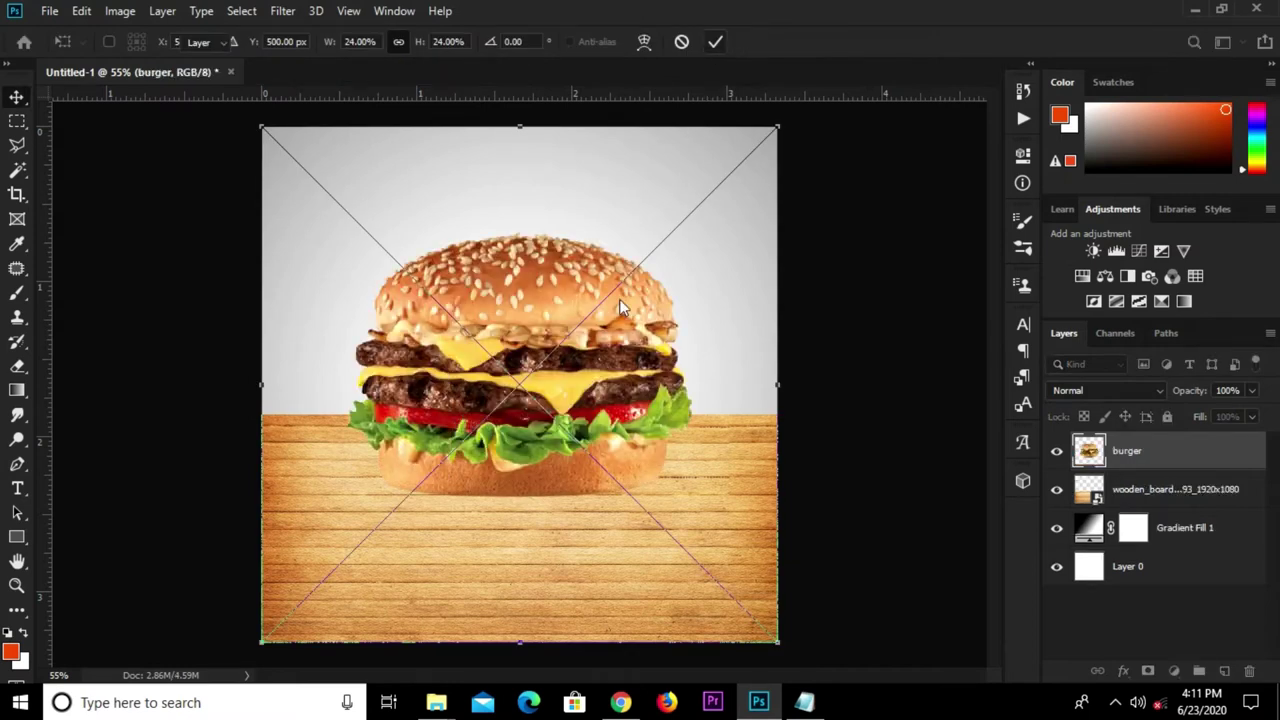
click(715, 41)
drag(548, 380, 548, 408)
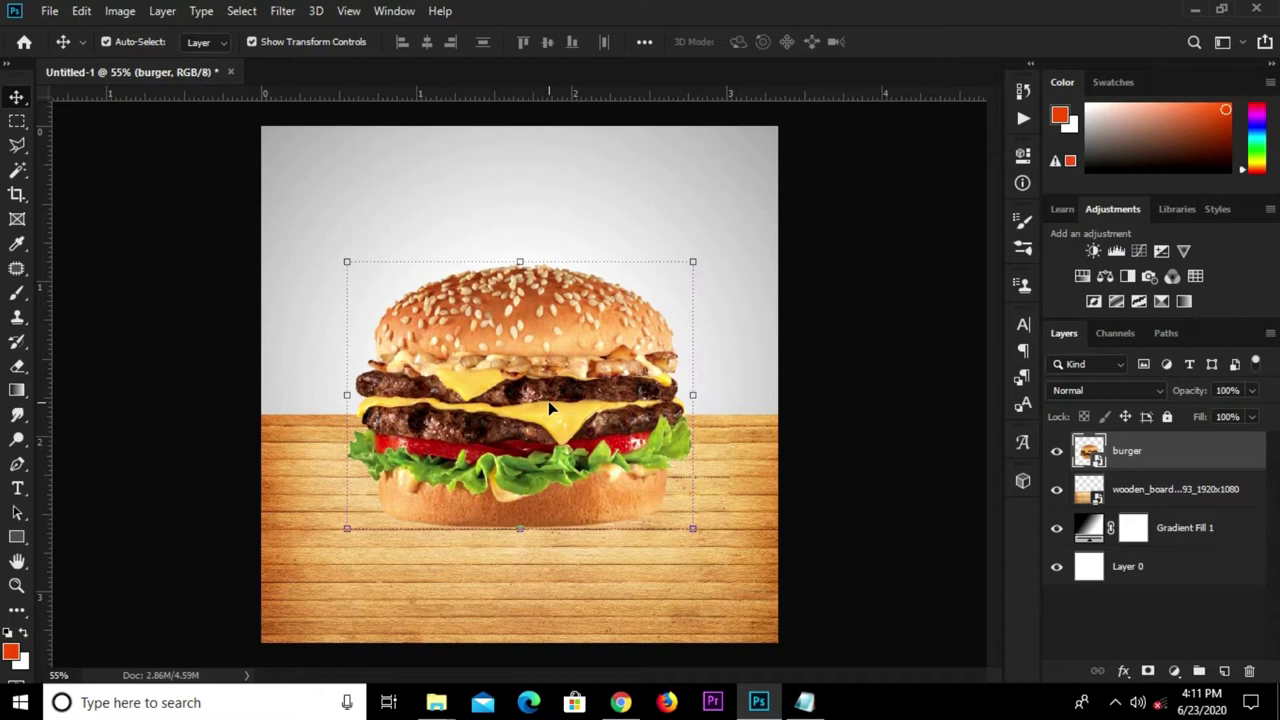
click(681, 572)
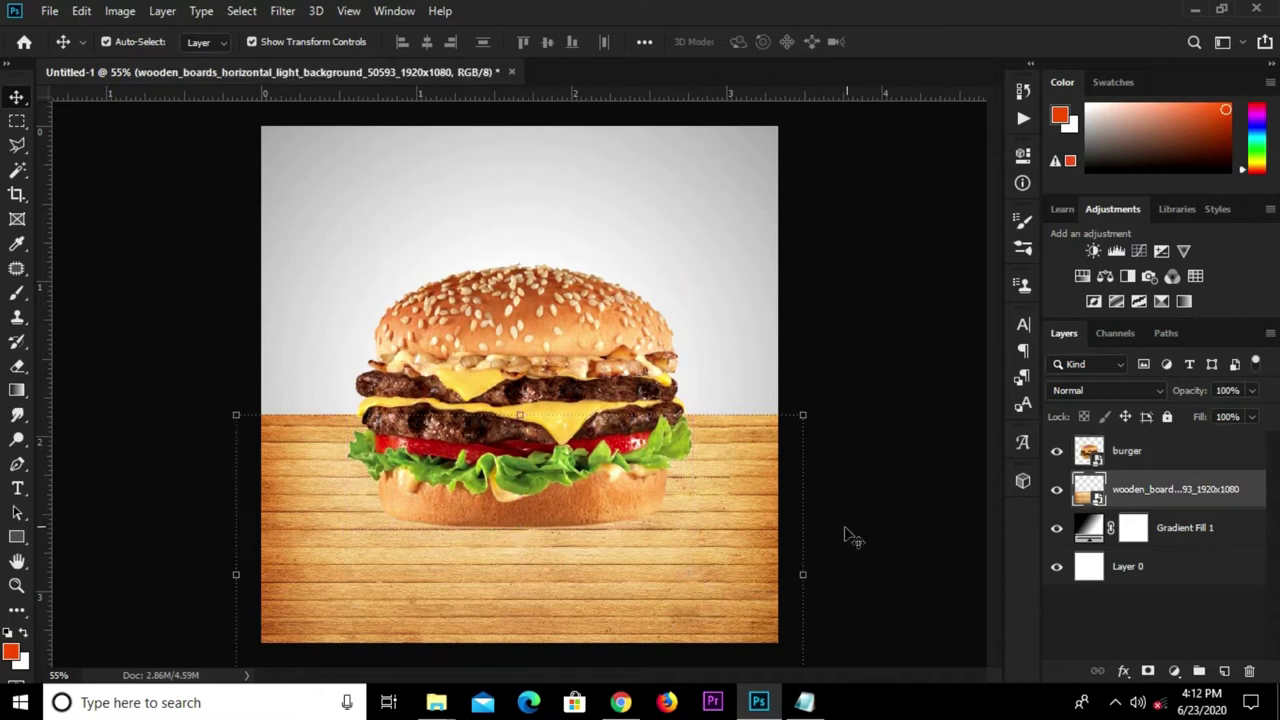
click(1068, 452)
- Hide the burger, mask the wooden boards layer and choose a Foreground to Transparent gradient
click(1060, 452)
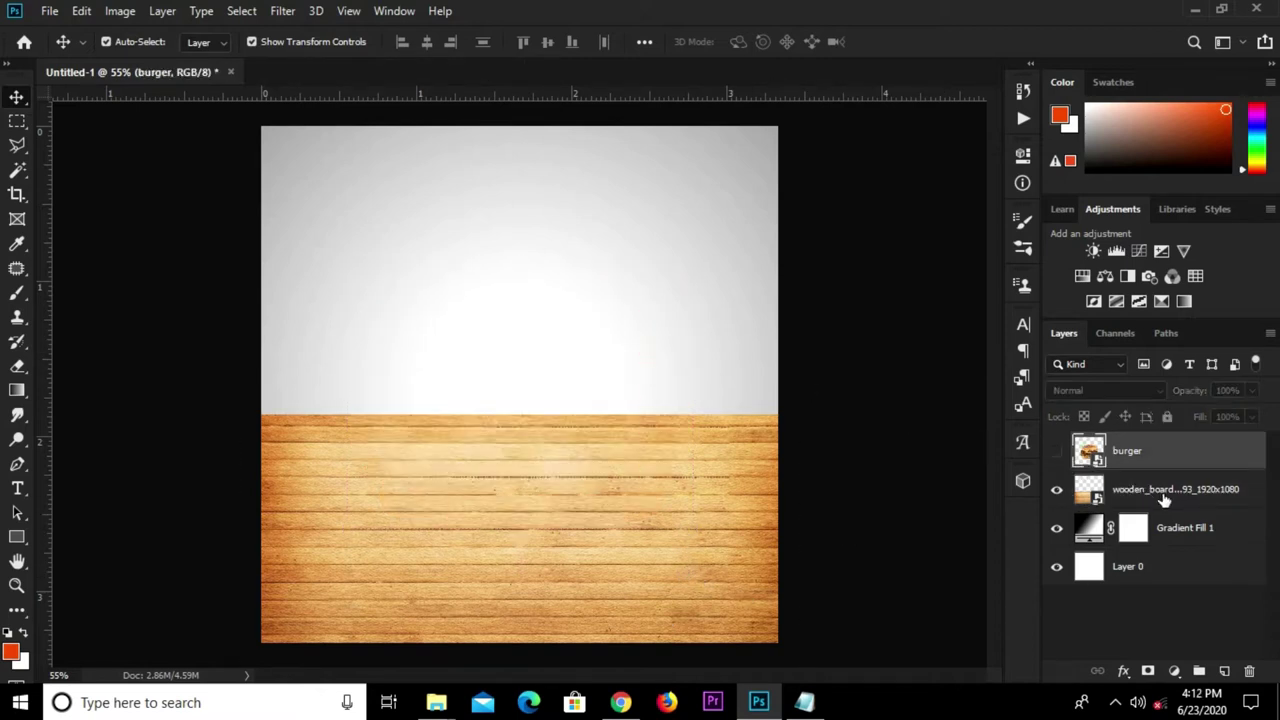
click(1165, 496)
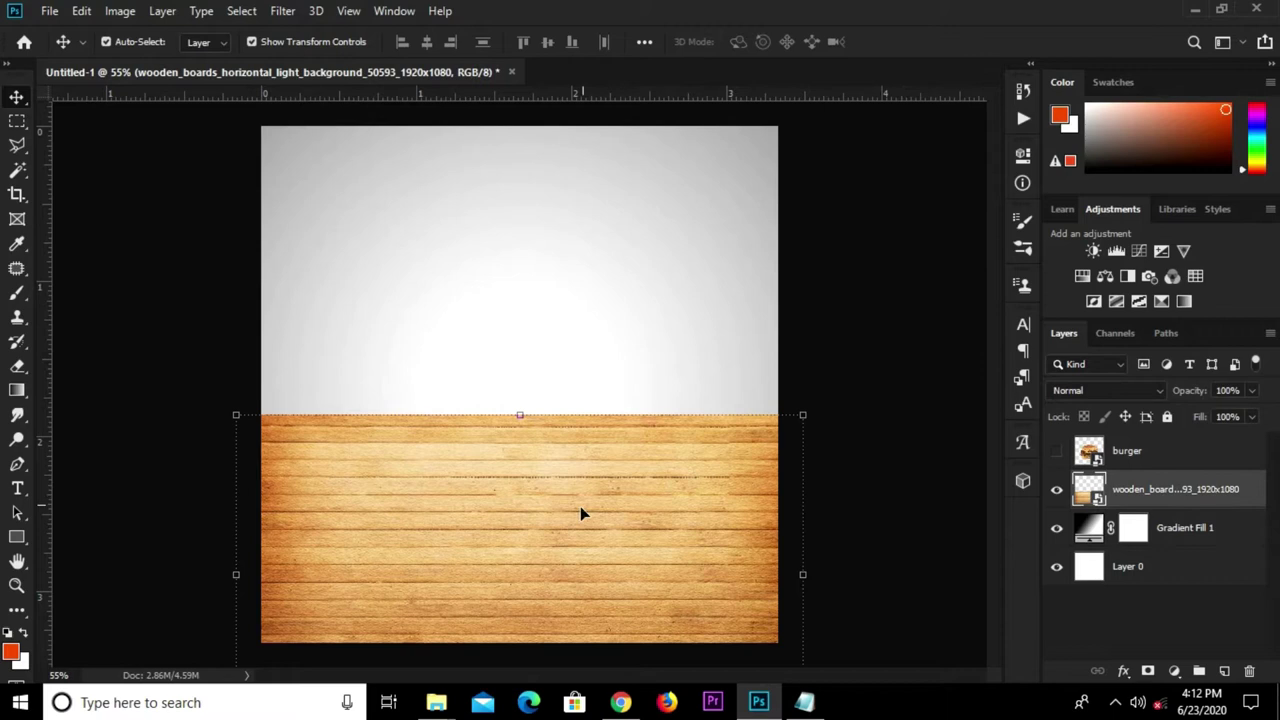
click(1147, 671)
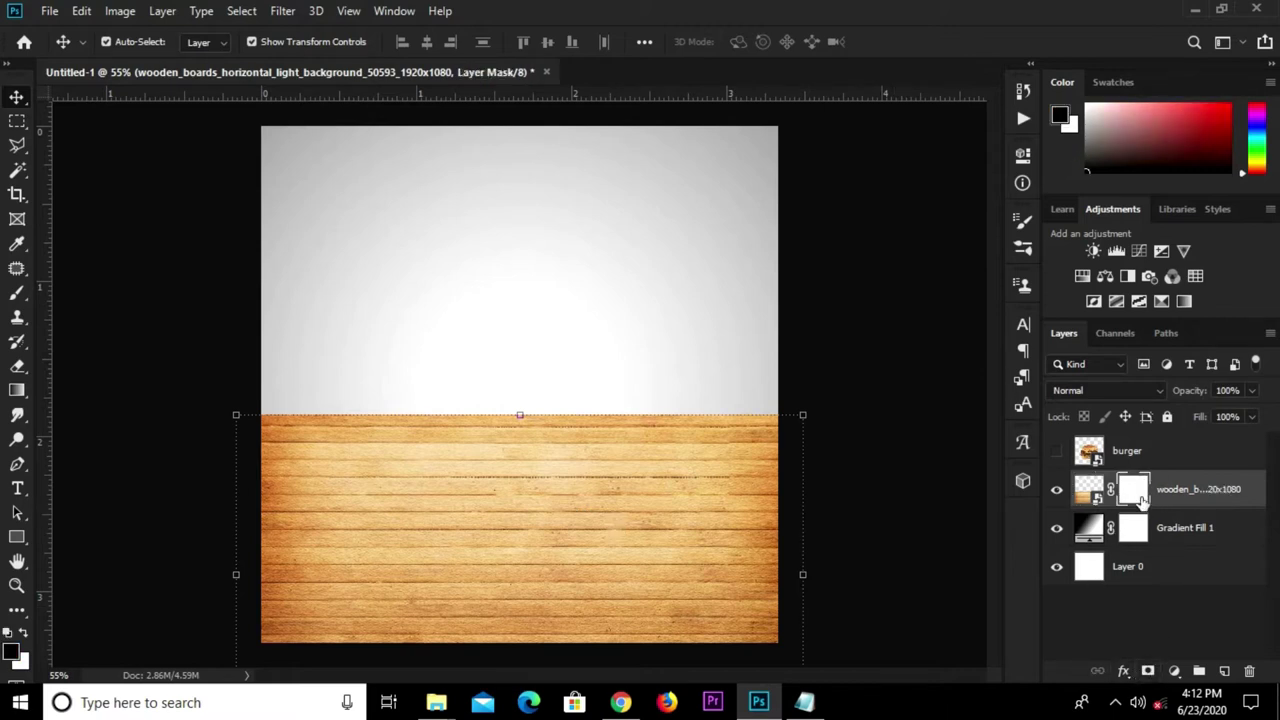
click(20, 390)
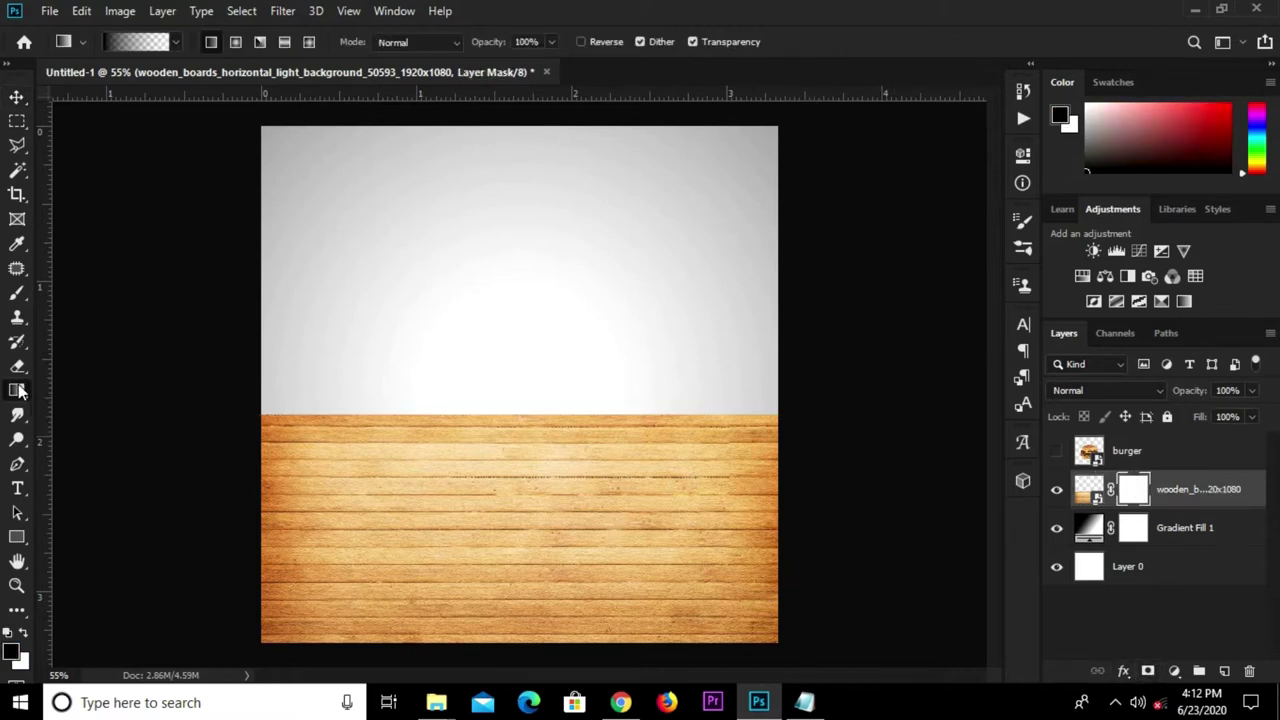
click(76, 397)
click(138, 42)
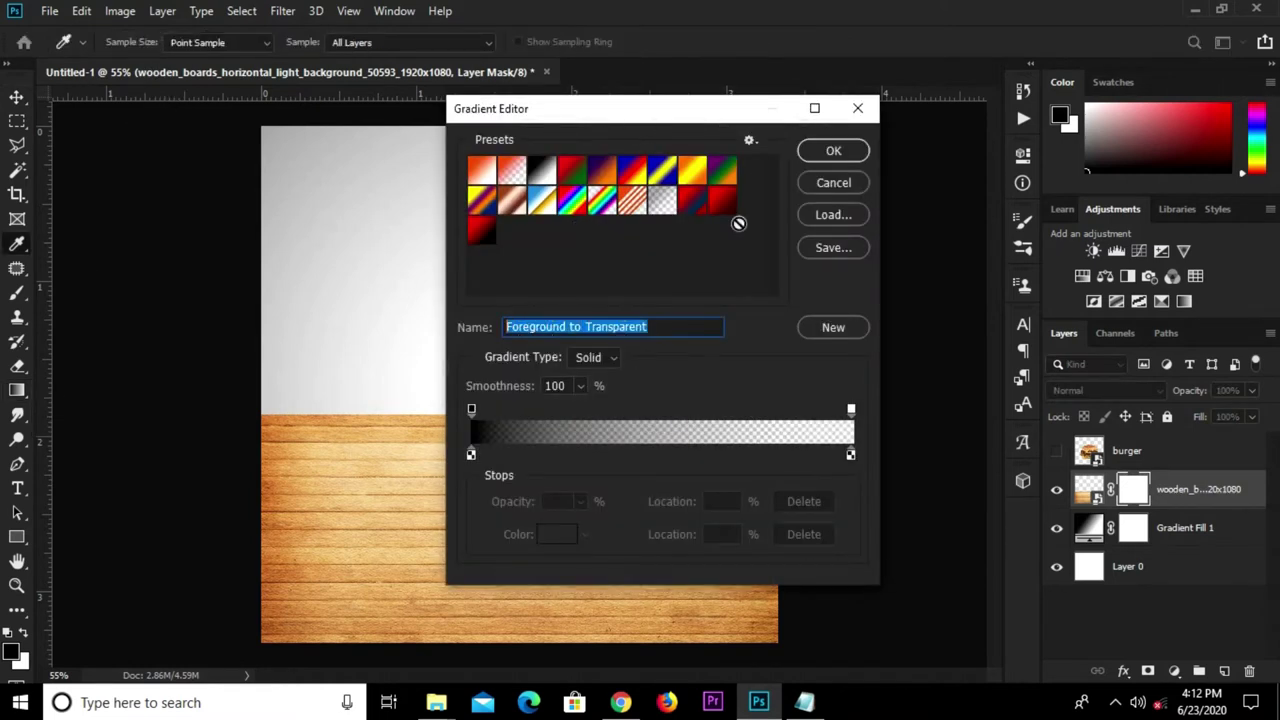
click(831, 150)
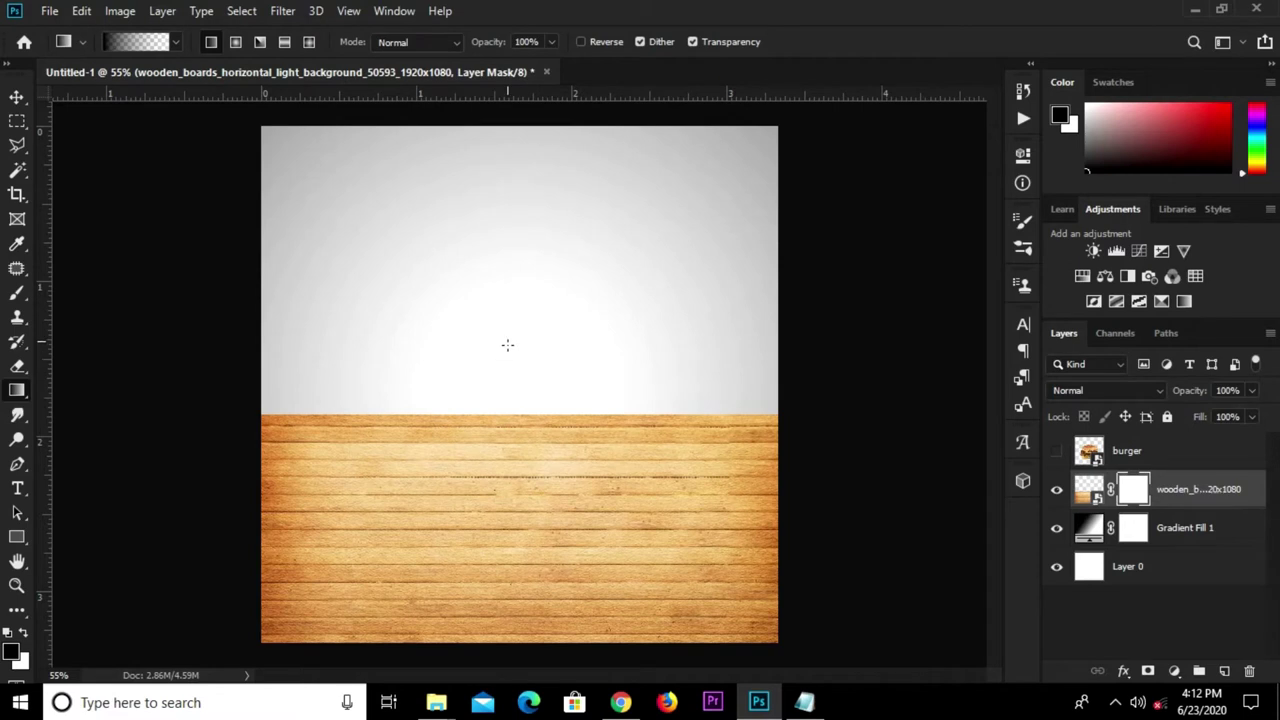
- Fade the top of the wooden floor into white on the mask, then show the burger
drag(518, 306, 518, 610)
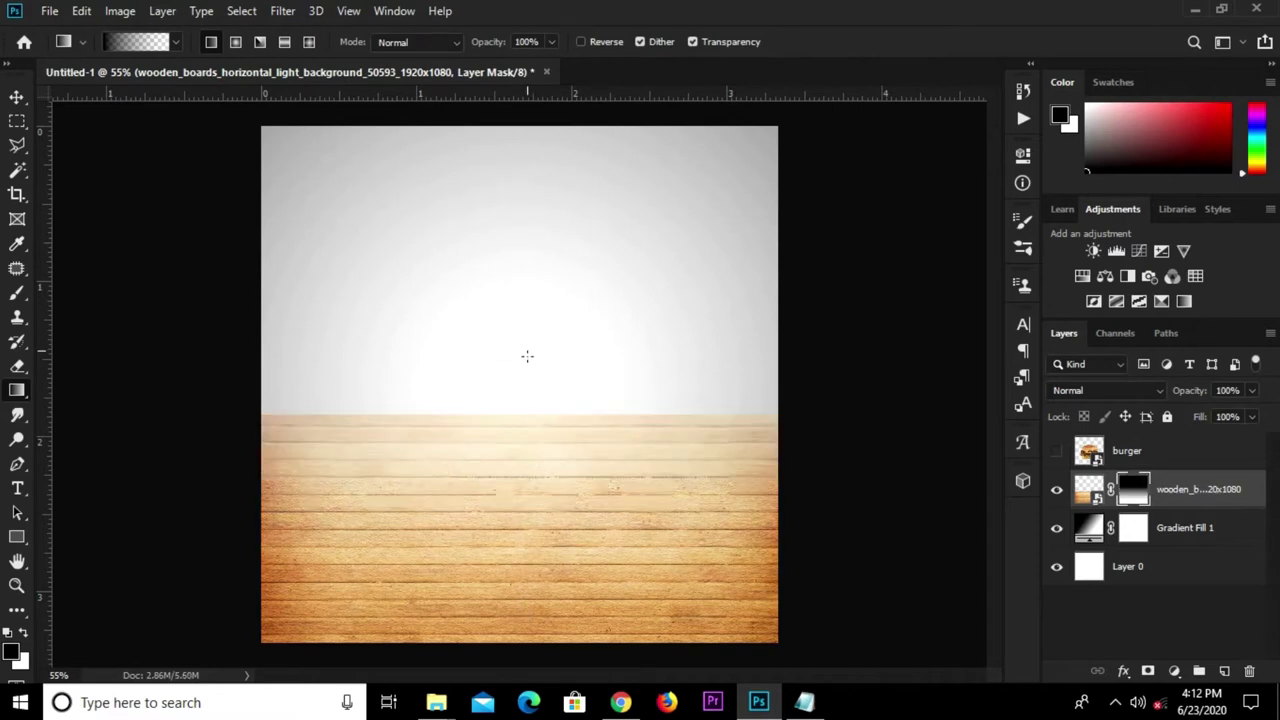
drag(527, 356, 527, 562)
drag(500, 368, 502, 550)
drag(500, 369, 497, 640)
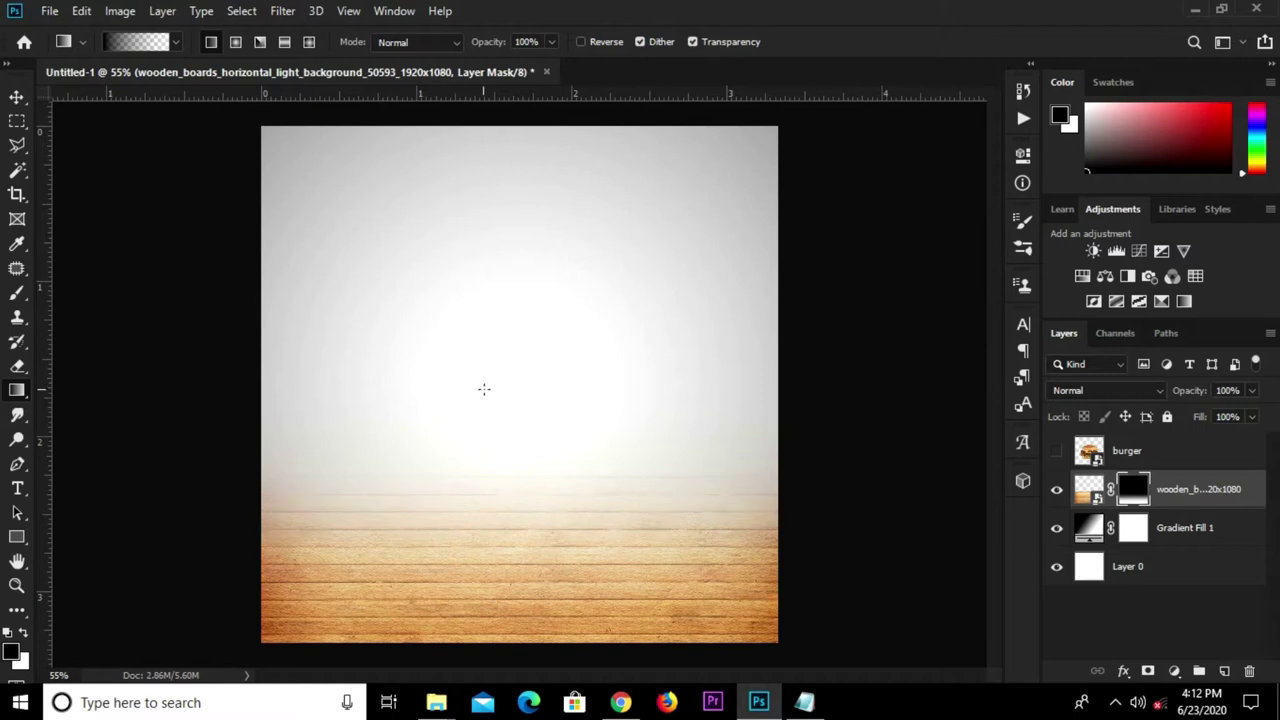
click(17, 97)
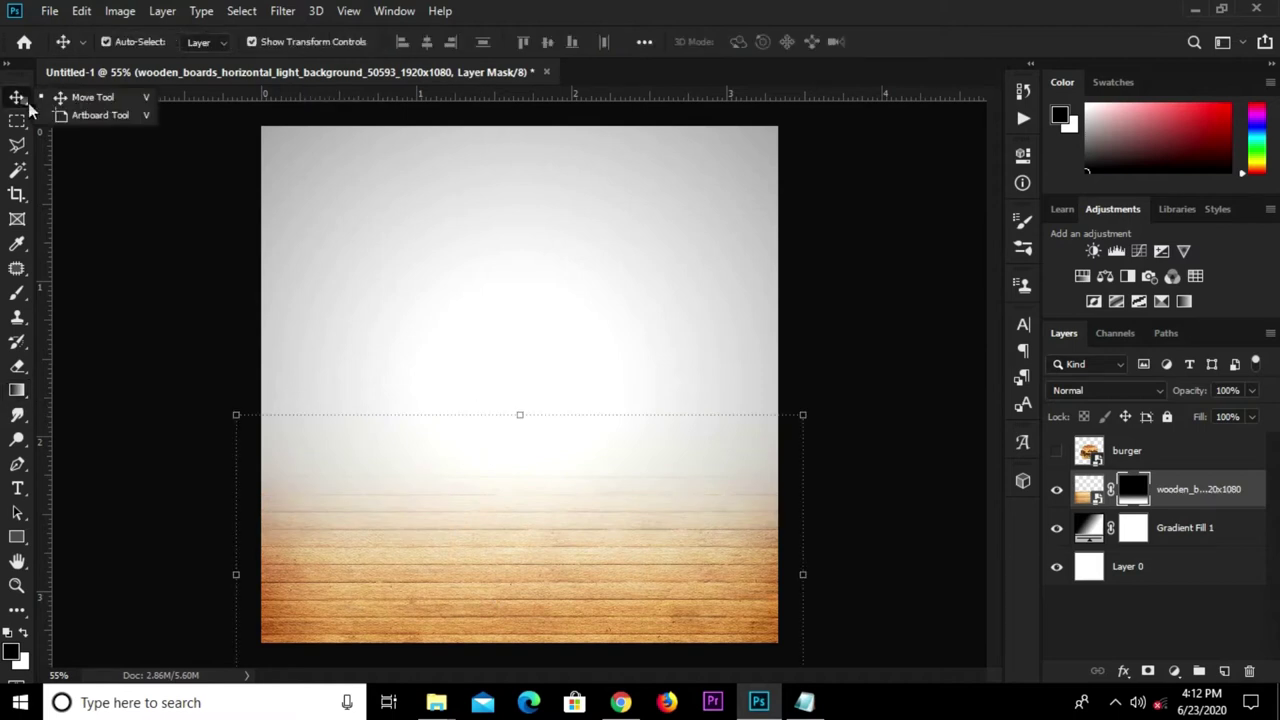
click(126, 285)
click(1056, 451)
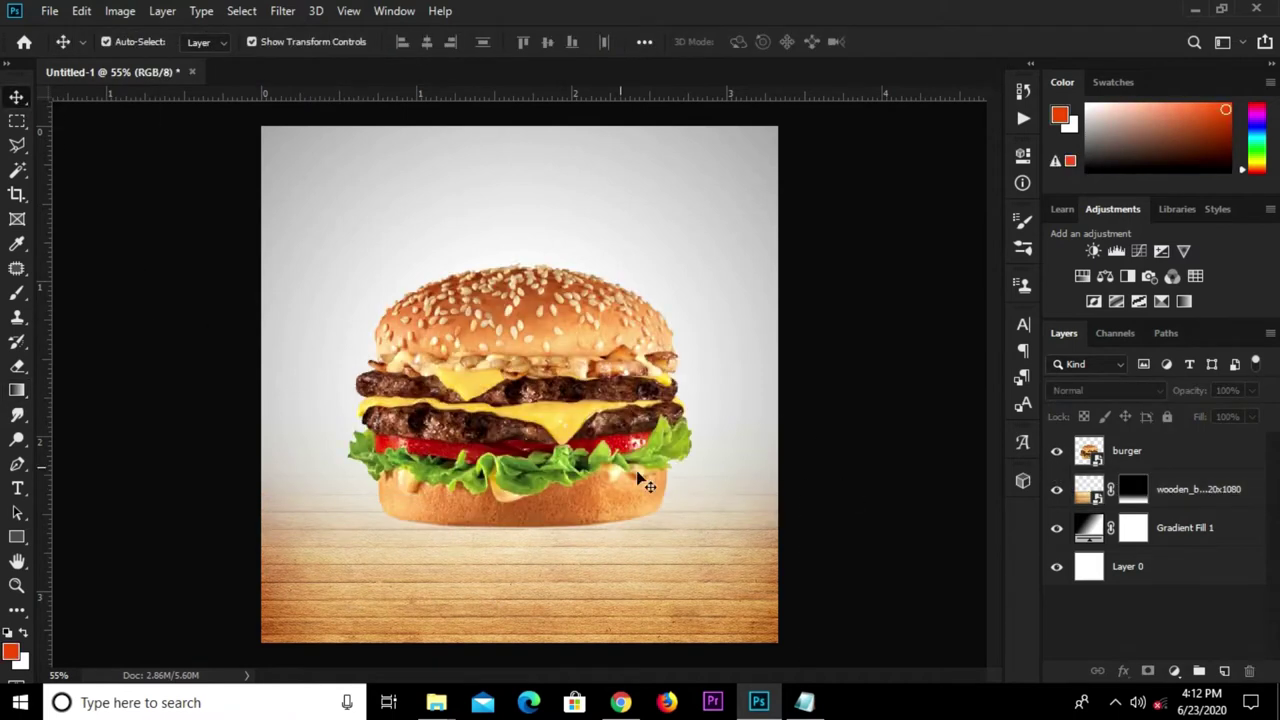
click(530, 450)
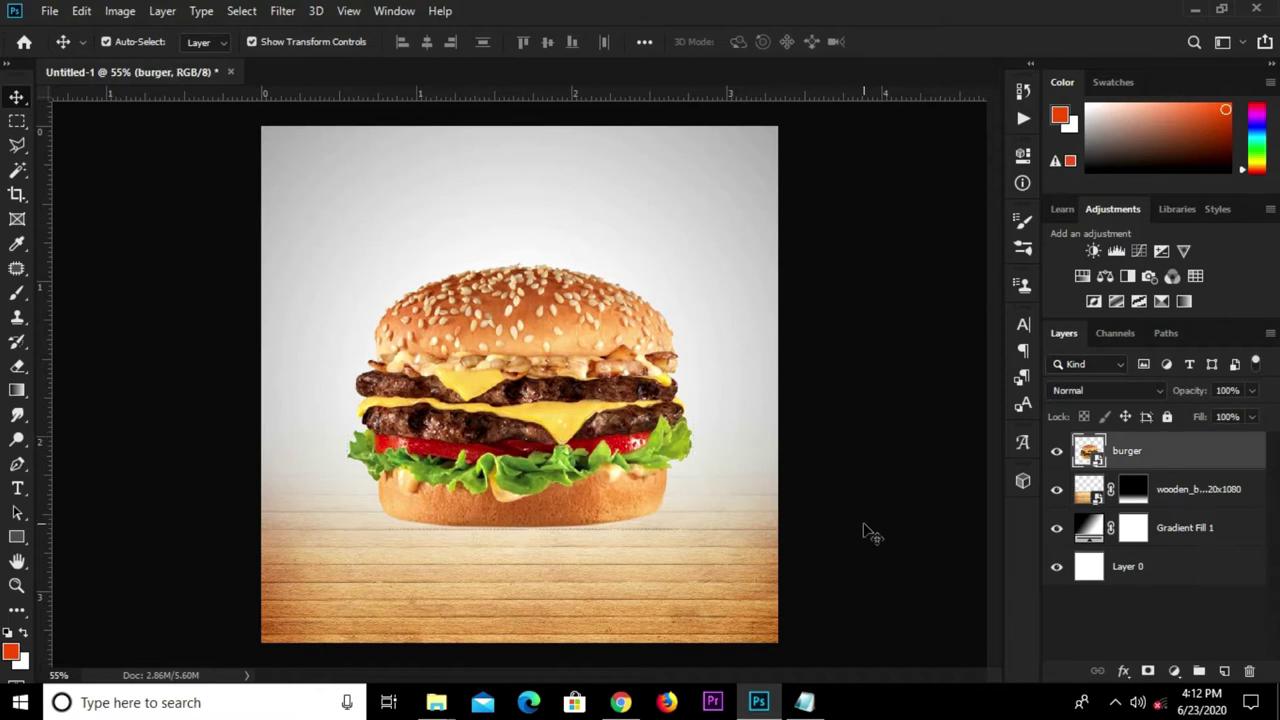
- Draw a 502 × 32 px black ellipse with no stroke beneath the burger
click(826, 514)
click(14, 537)
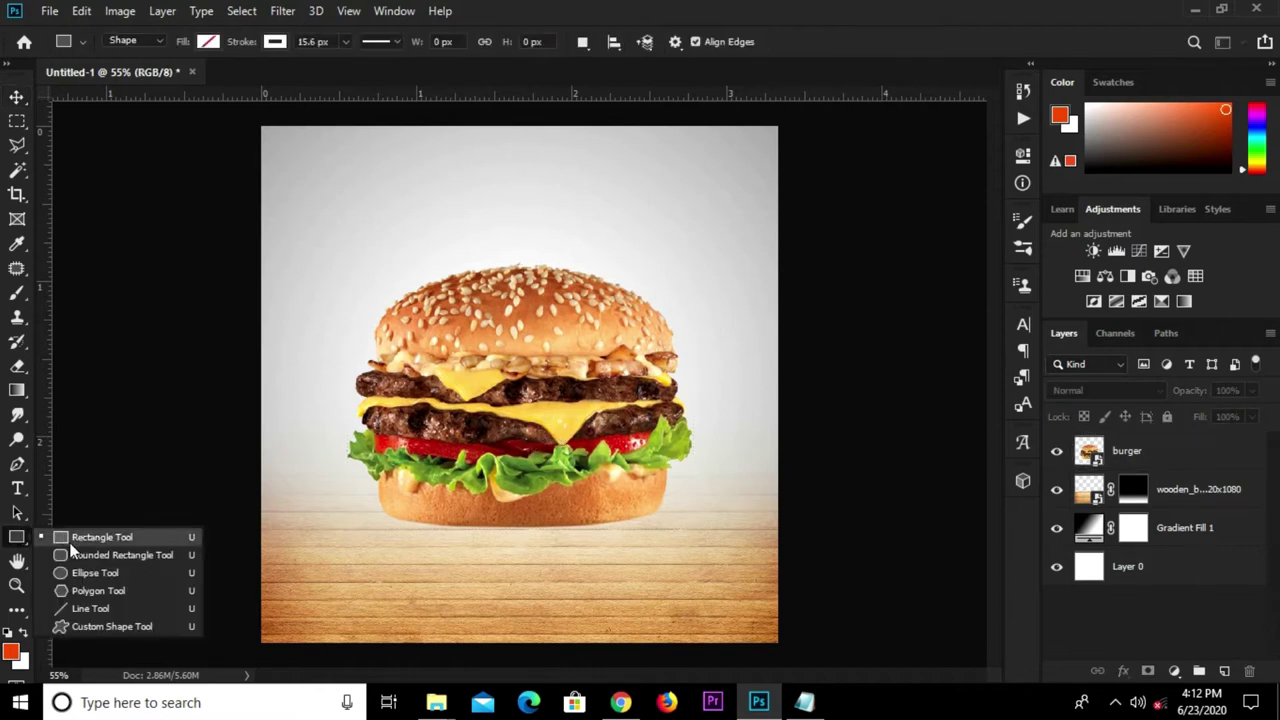
click(86, 569)
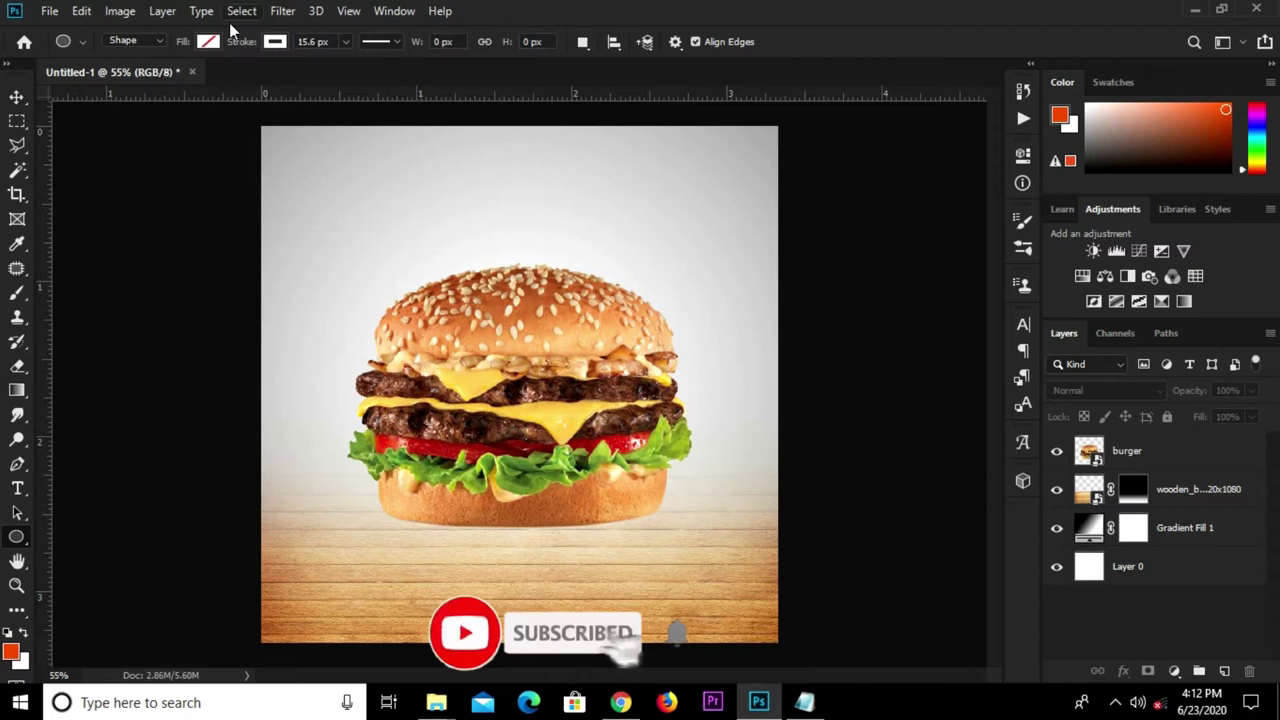
click(208, 41)
click(164, 77)
click(272, 42)
click(194, 78)
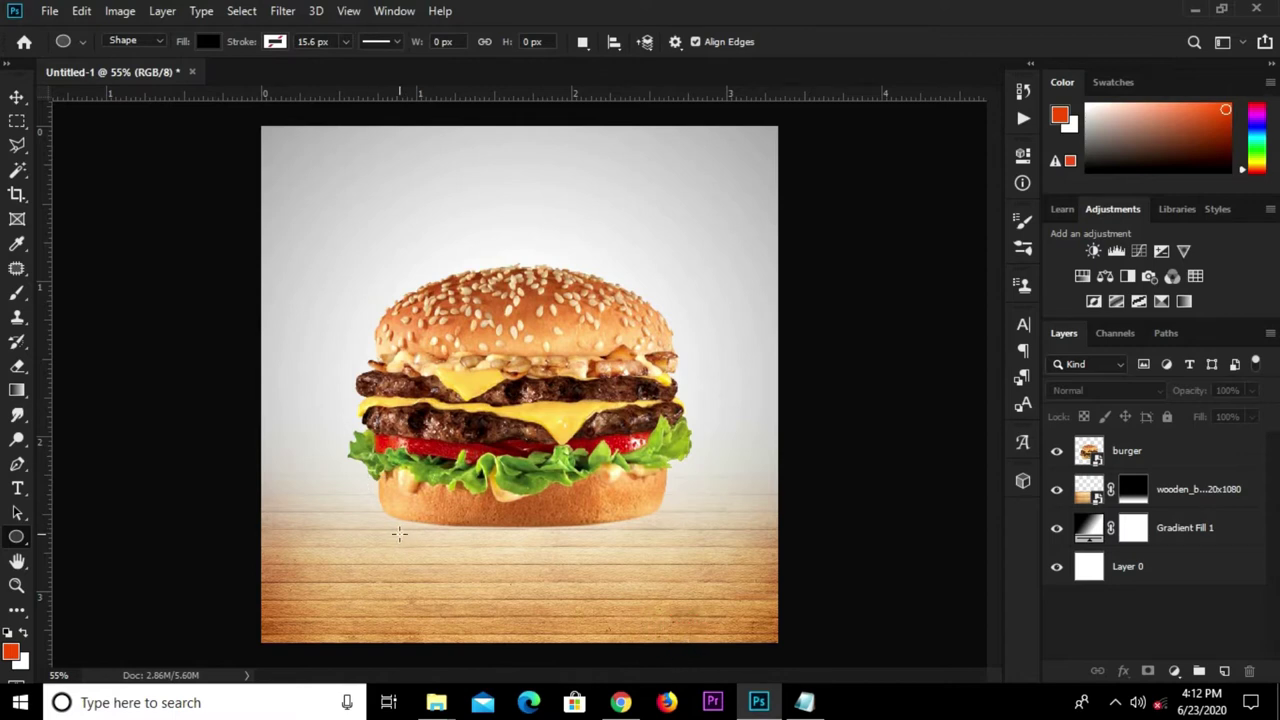
drag(399, 534, 662, 545)
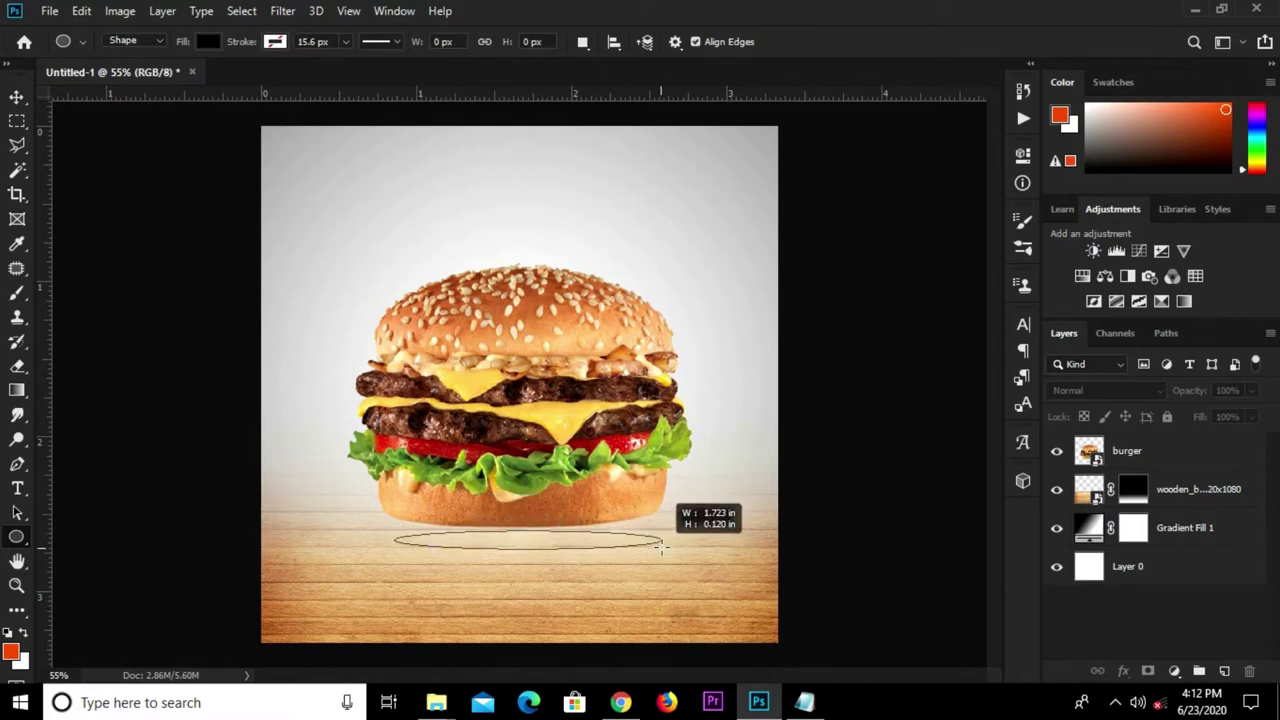
drag(662, 545, 661, 545)
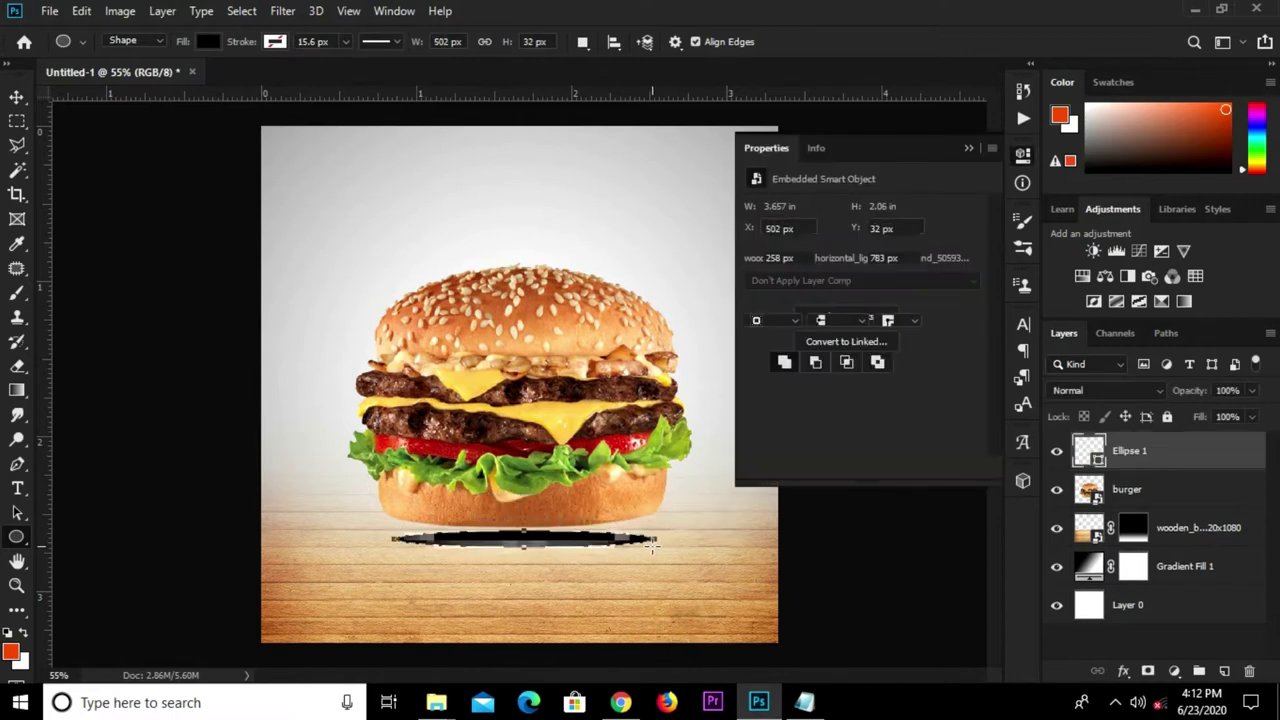
click(617, 545)
click(744, 160)
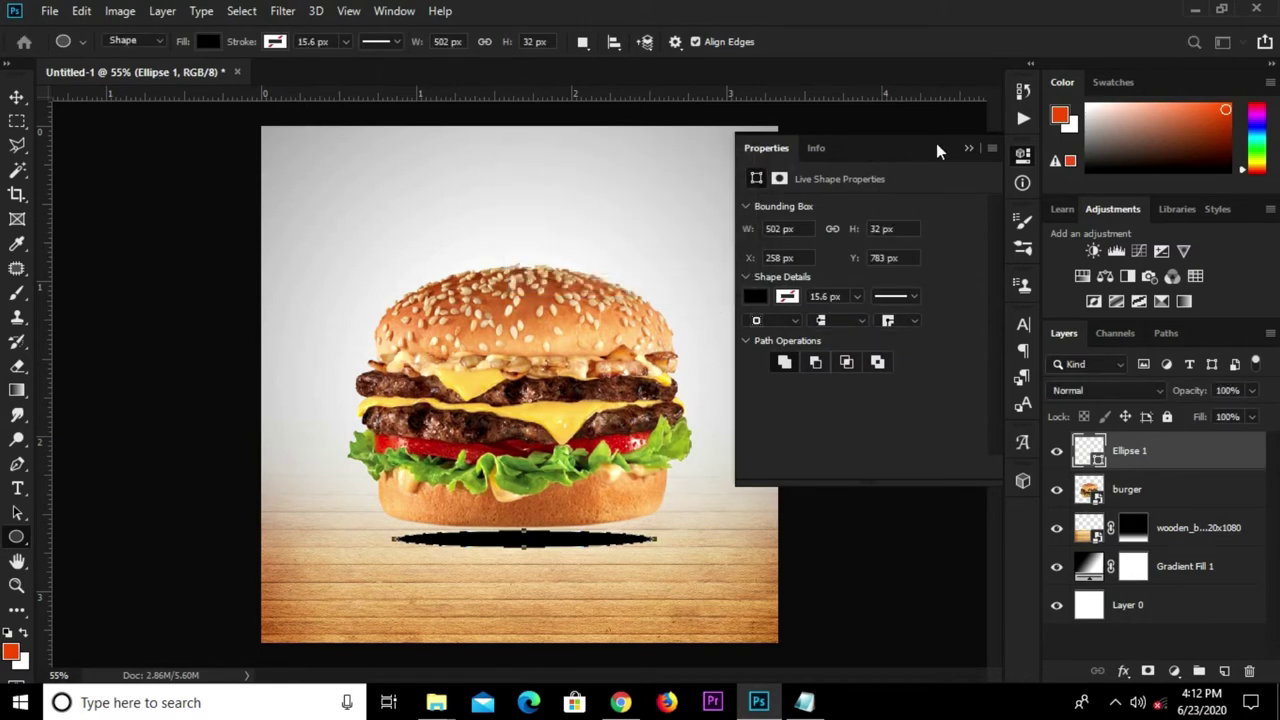
click(968, 148)
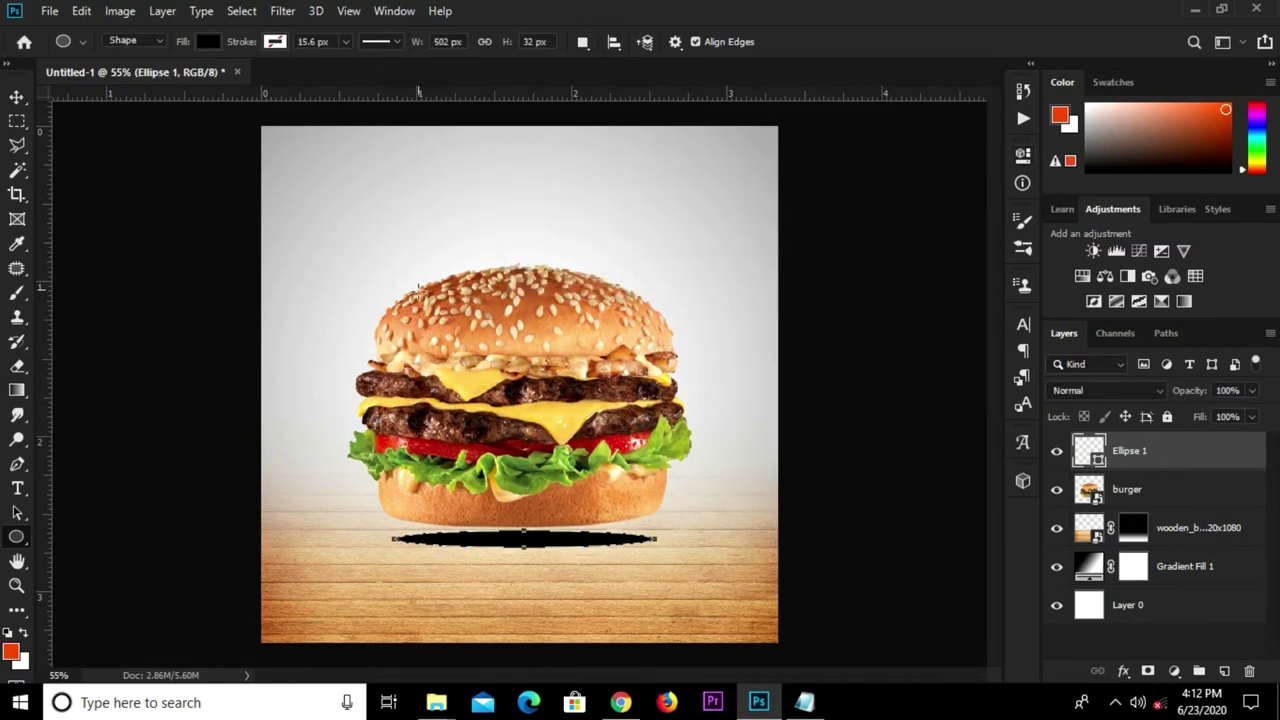
- Convert Ellipse 1 to a smart object and apply a 16-pixel Gaussian Blur
key(v)
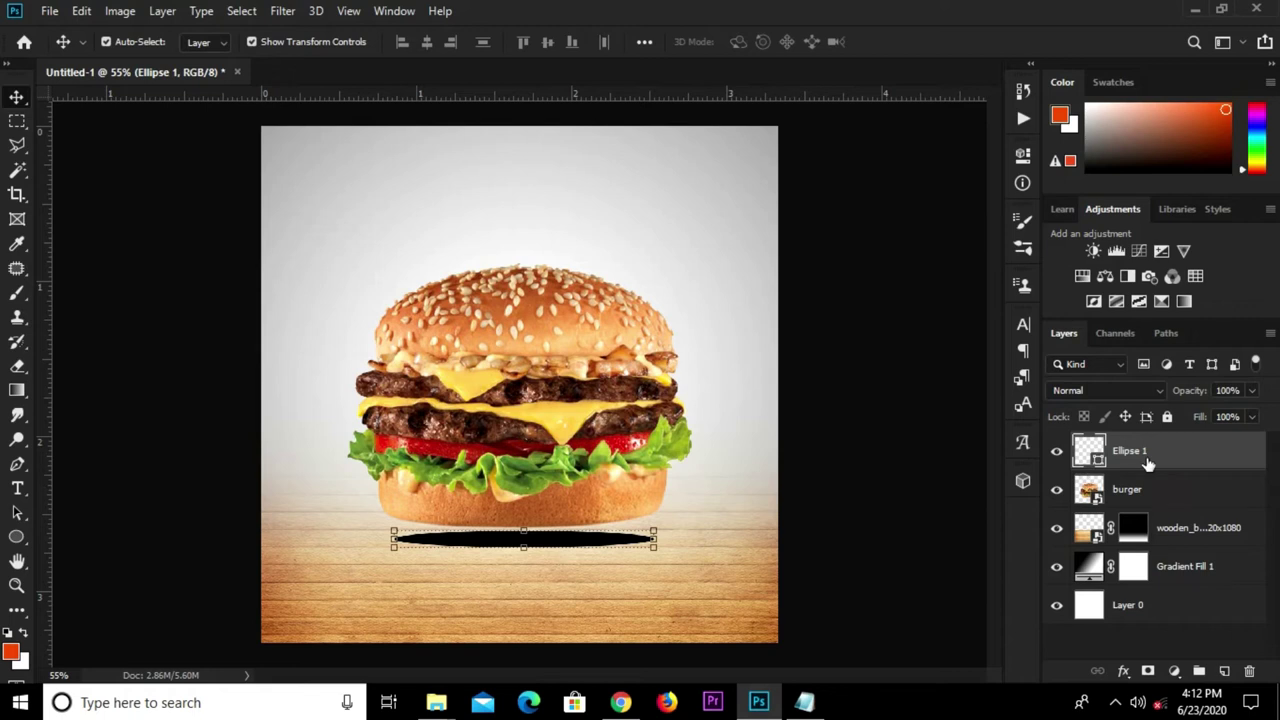
right_click(1147, 456)
click(990, 262)
click(282, 11)
mouse_move(384, 224)
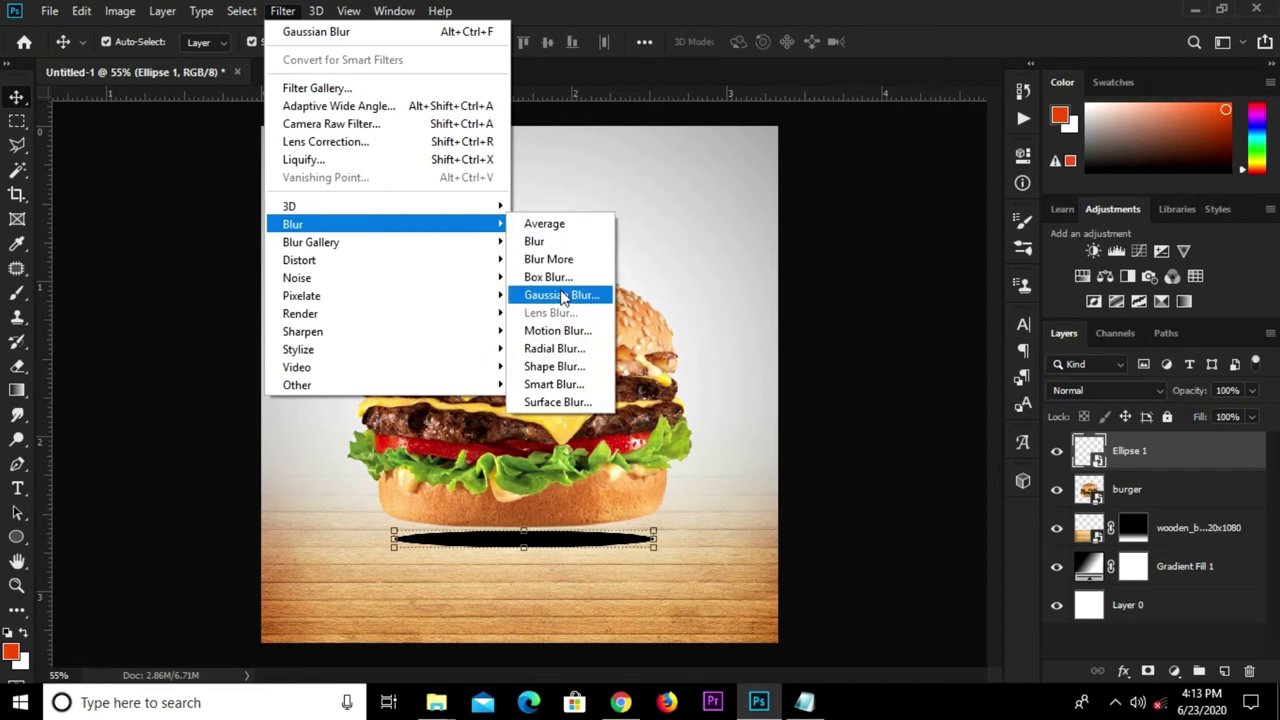
click(560, 295)
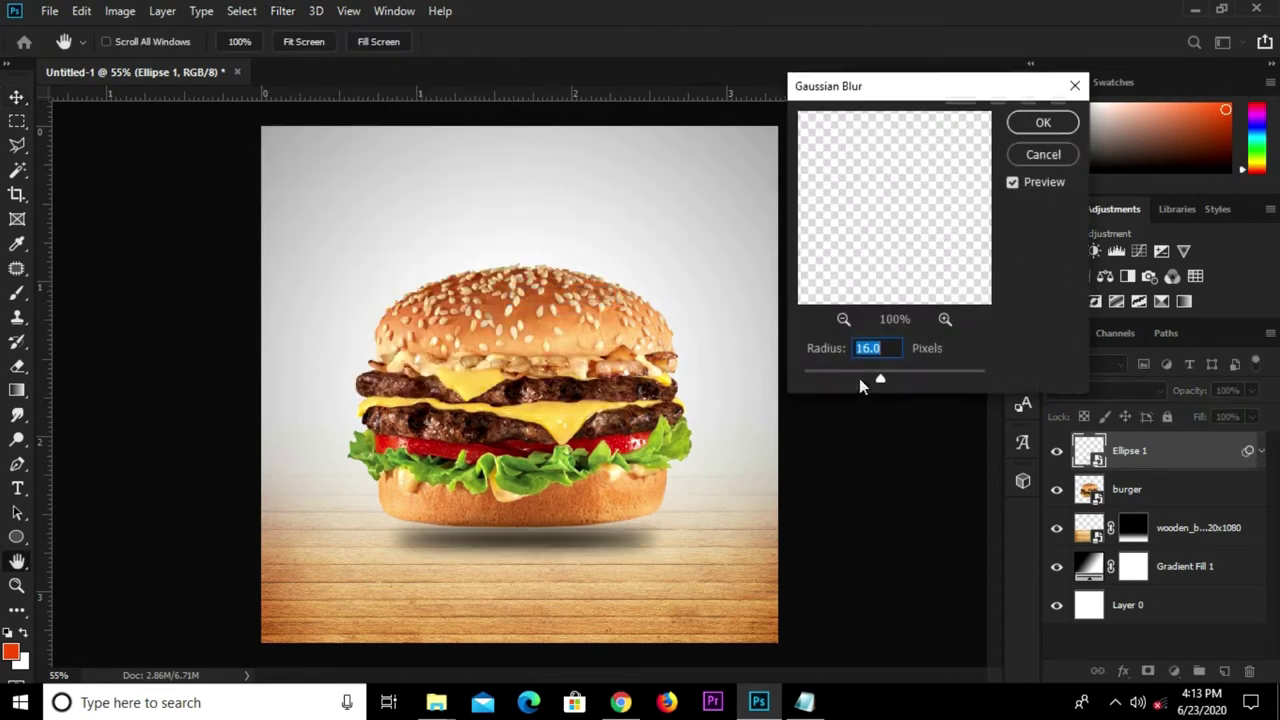
text(1)
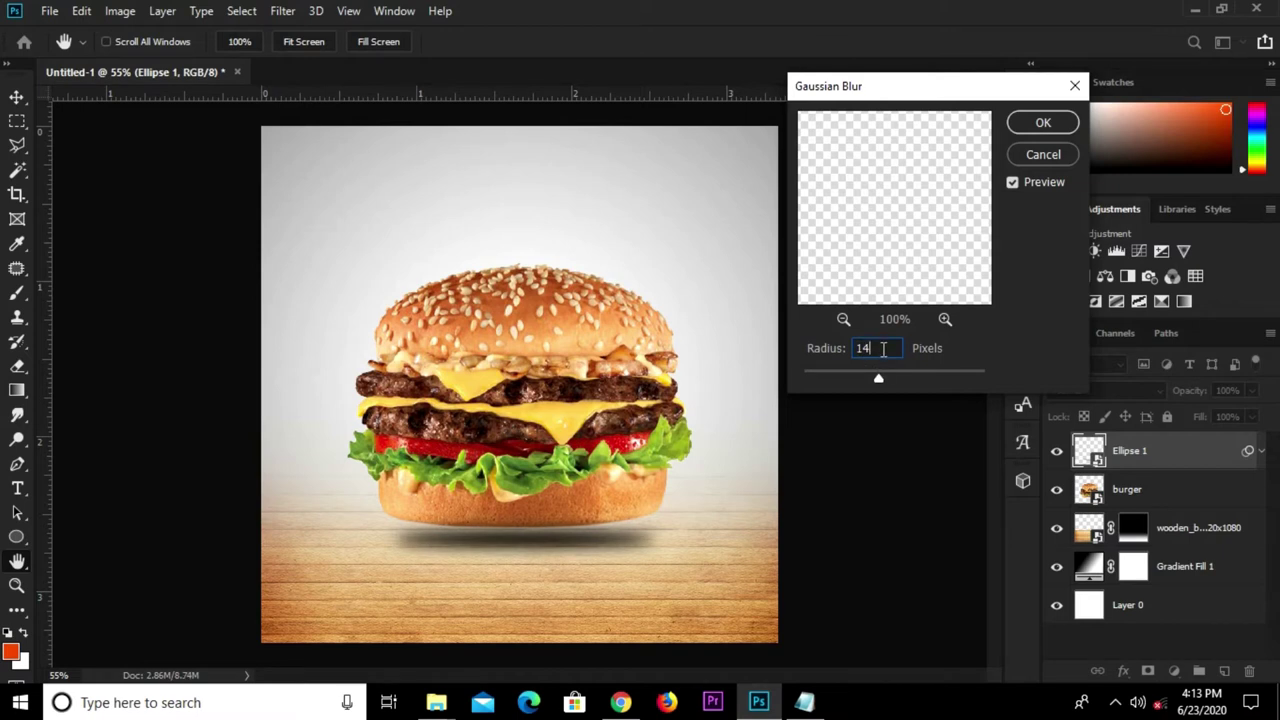
text(6)
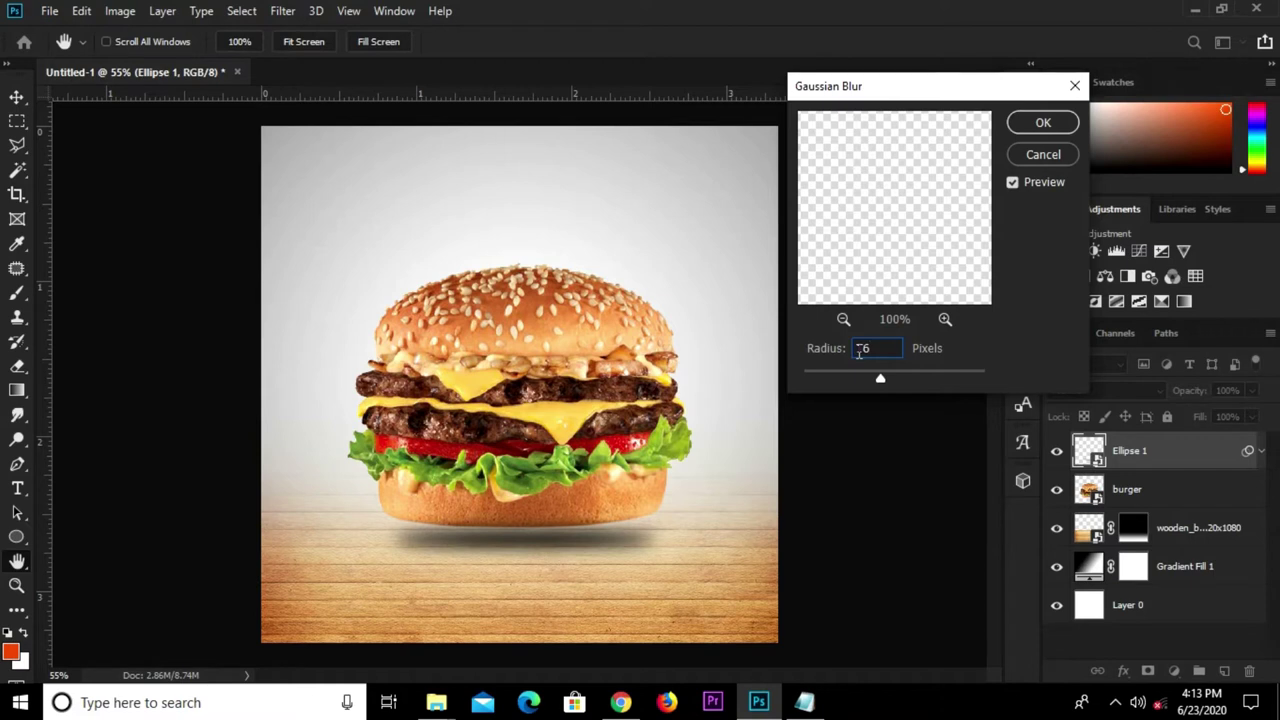
click(1012, 122)
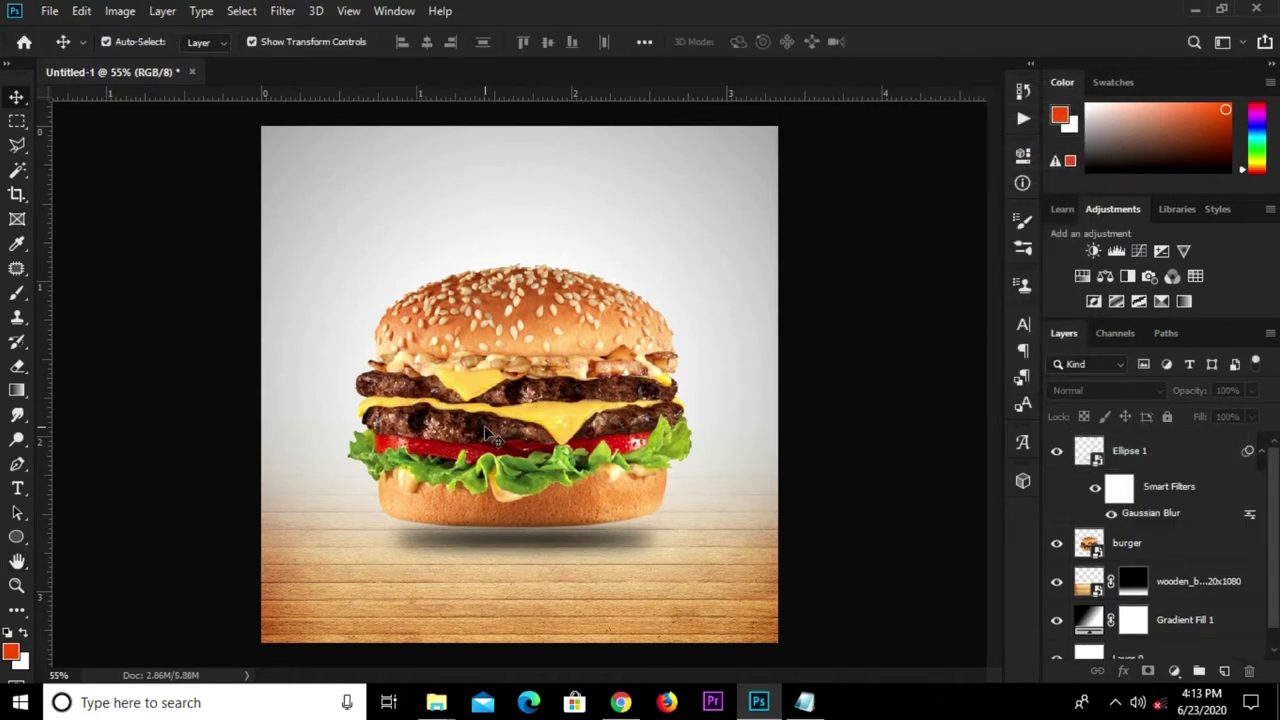
mouse_move(804, 702)
click(798, 610)
- Copy the word 'burger' from the notes
click(440, 288)
drag(529, 232, 476, 232)
right_click(488, 234)
click(523, 291)
click(355, 245)
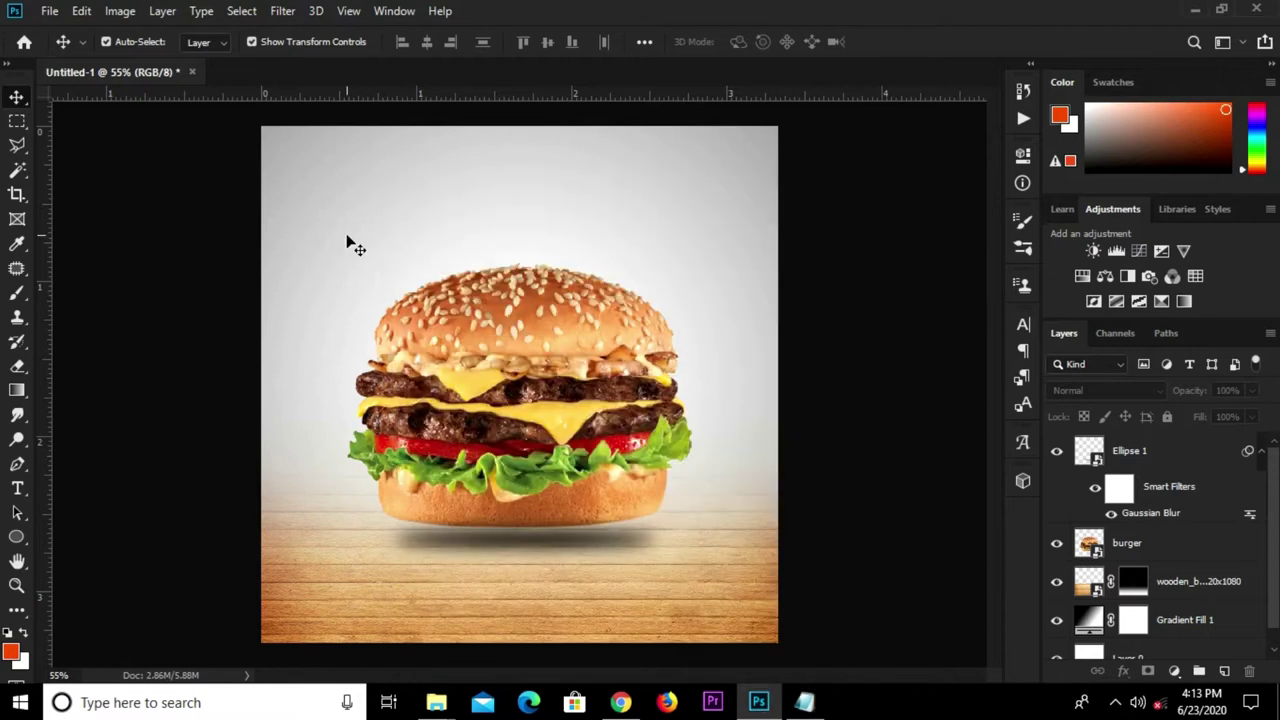
- Add 'burger' as orange (#e64d09) text near the top of the poster
click(15, 490)
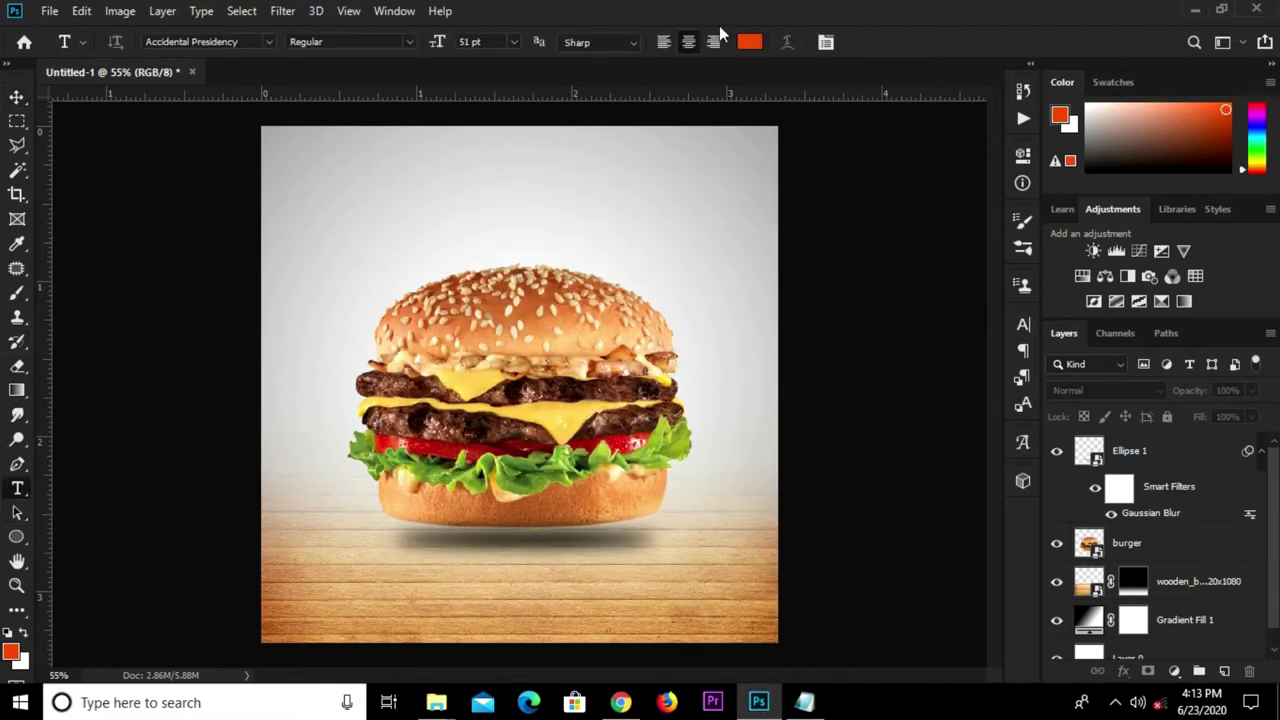
click(750, 42)
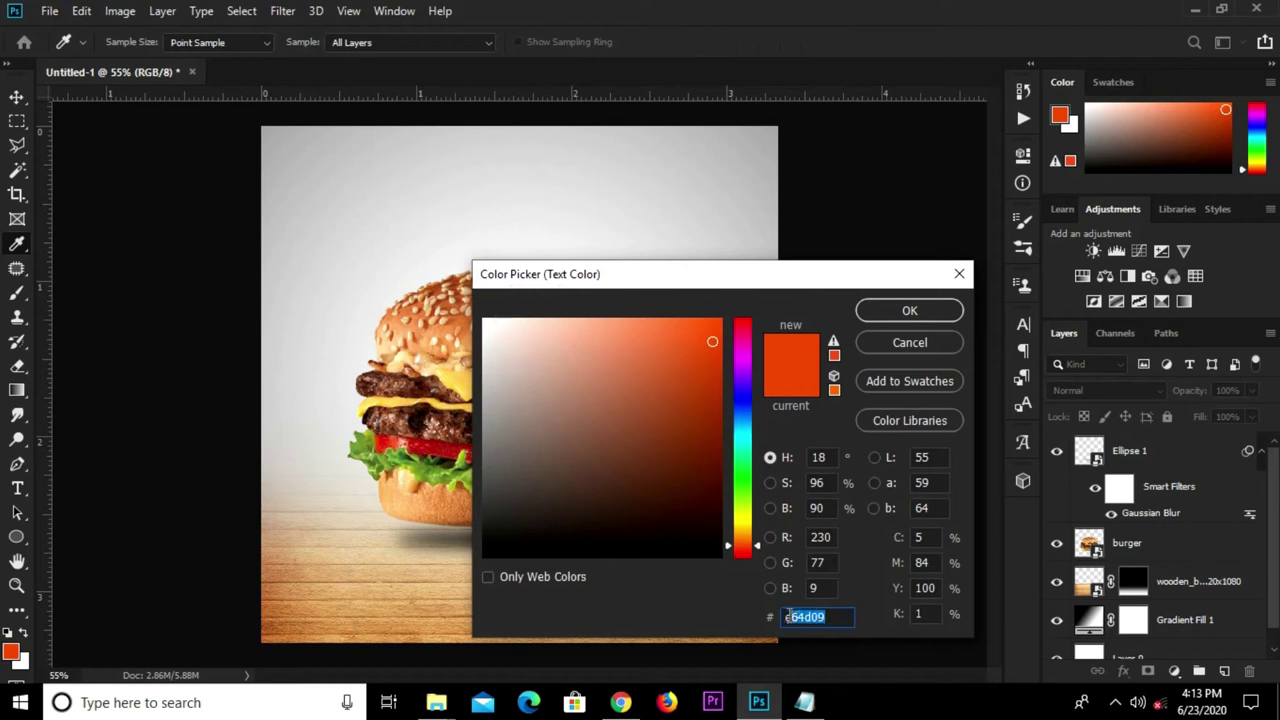
click(886, 316)
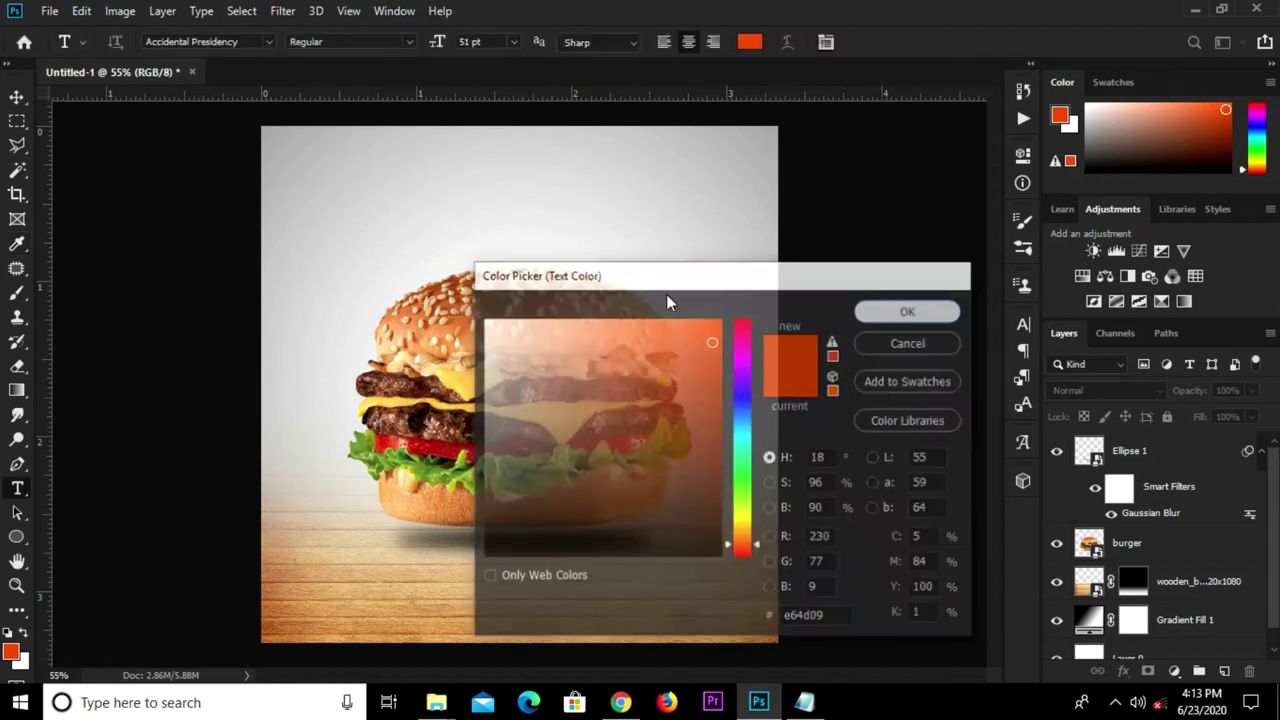
click(462, 193)
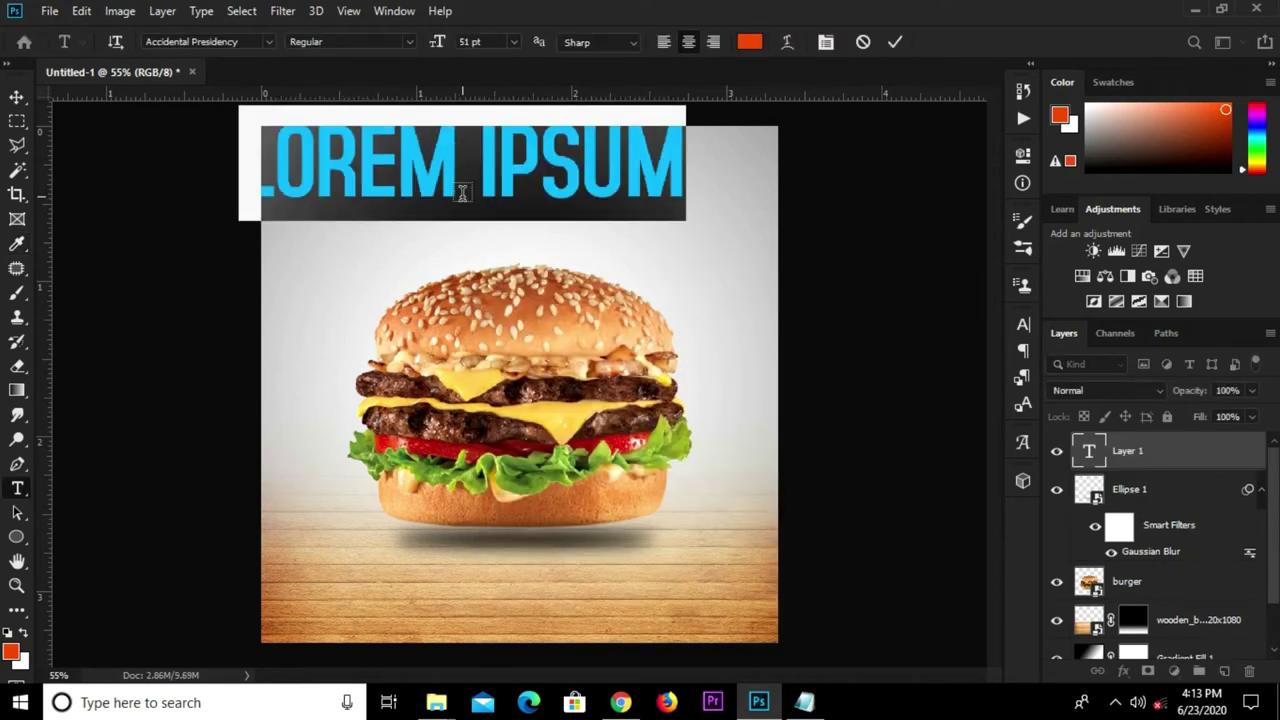
text(burger)
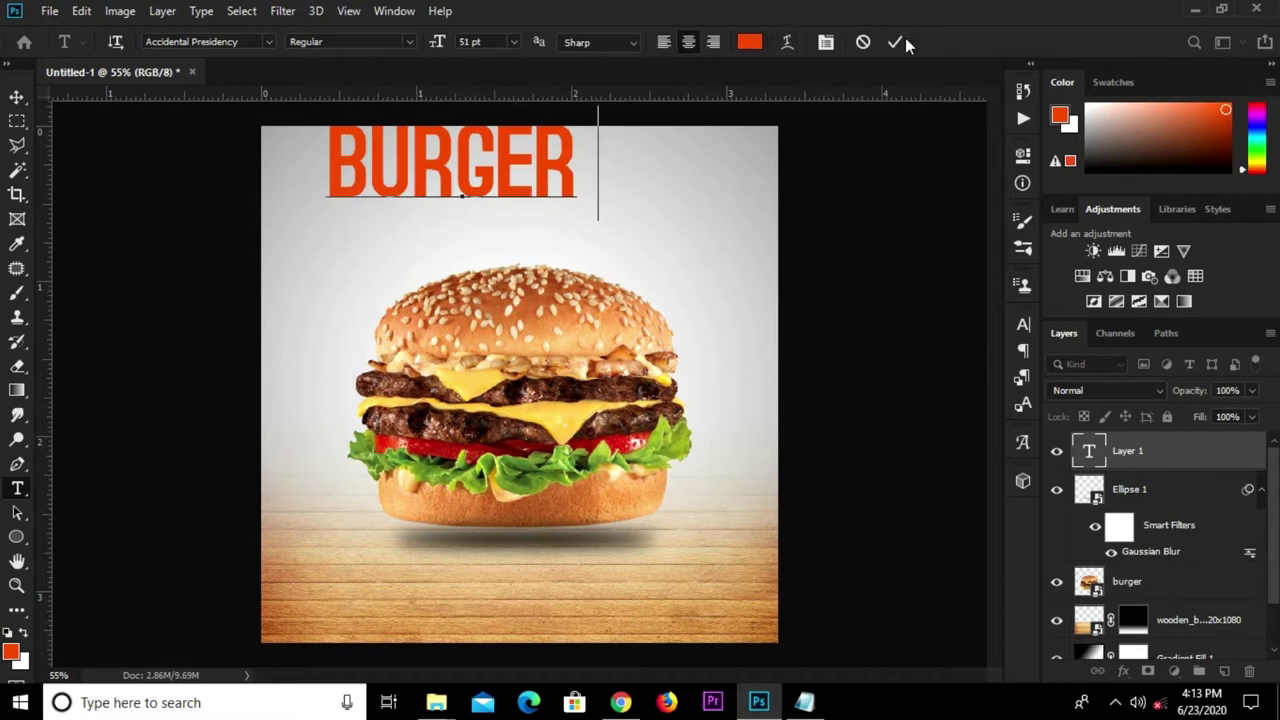
click(894, 42)
key(v)
drag(440, 178, 470, 214)
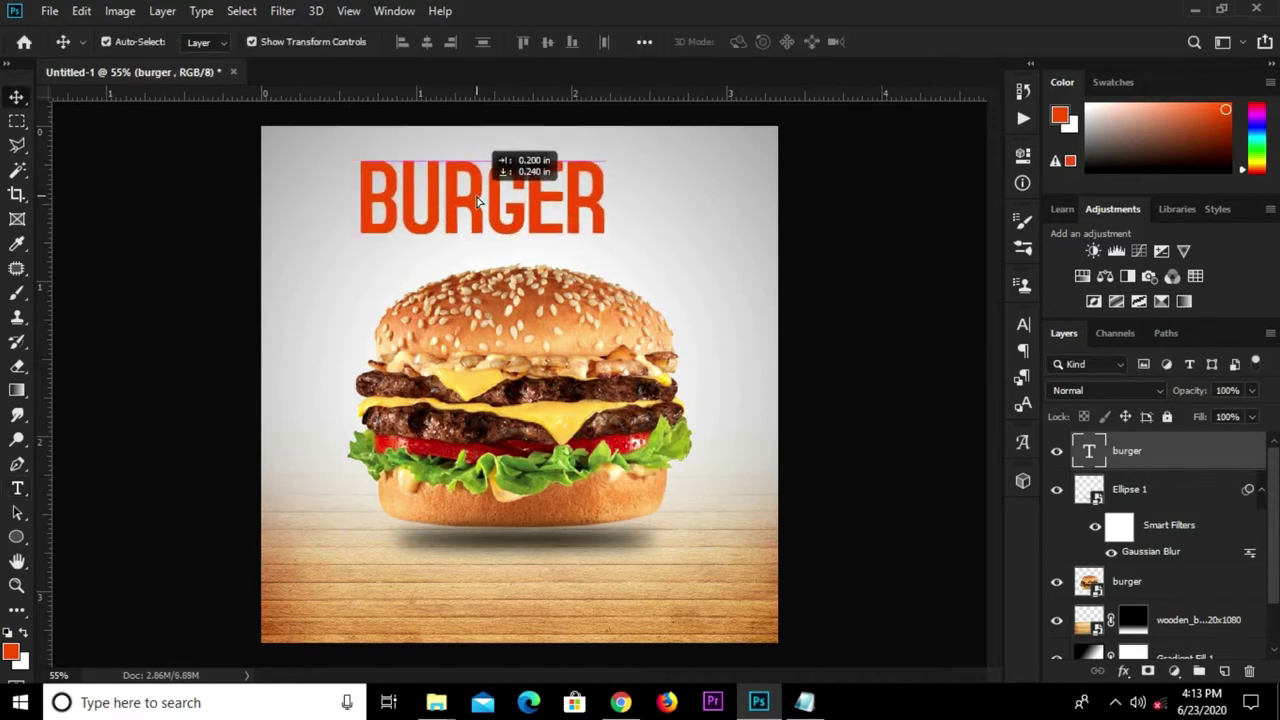
- Set the BURGER title to 50 pt, centre it horizontally and move it down slightly
click(1022, 326)
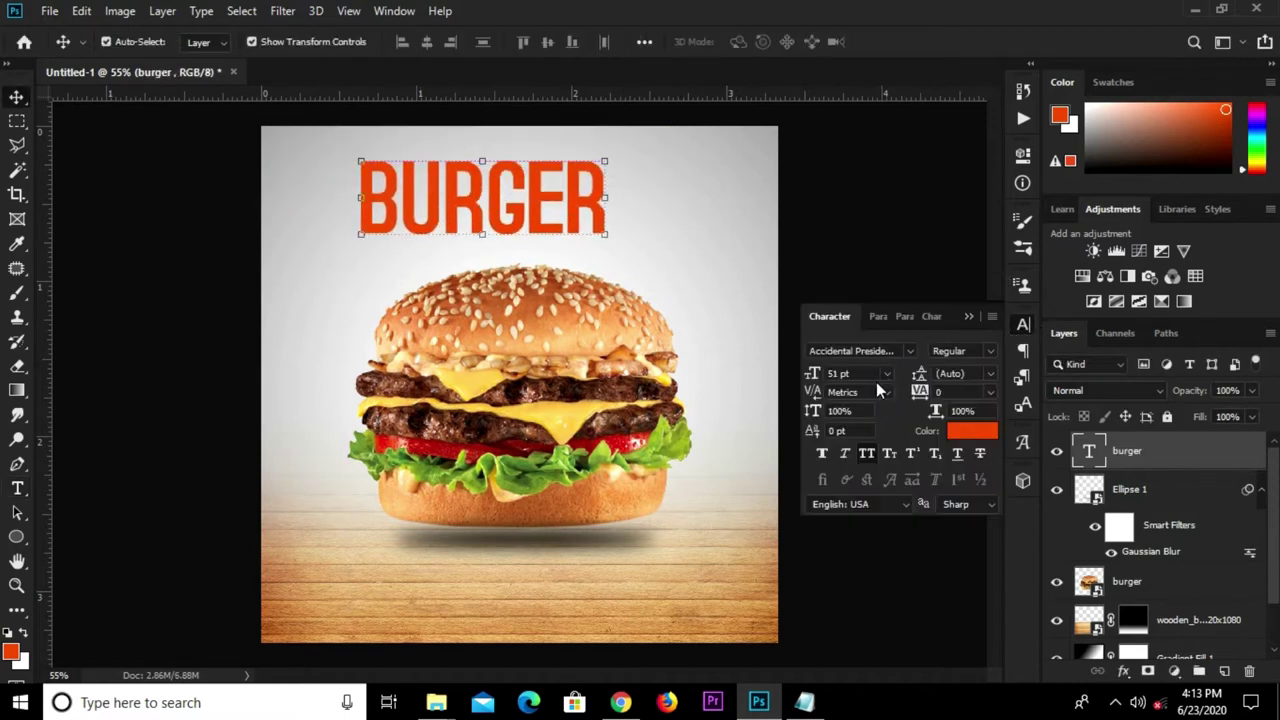
text(50)
key(Return)
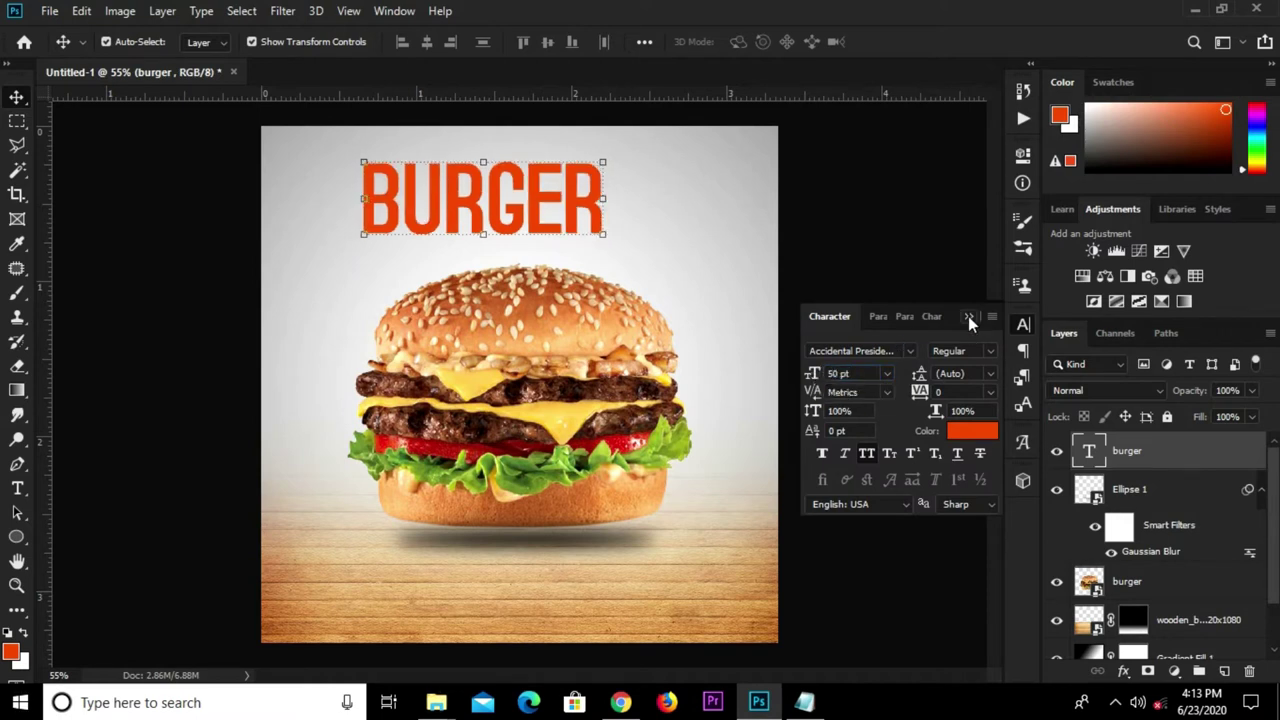
click(968, 316)
key(ctrl+a)
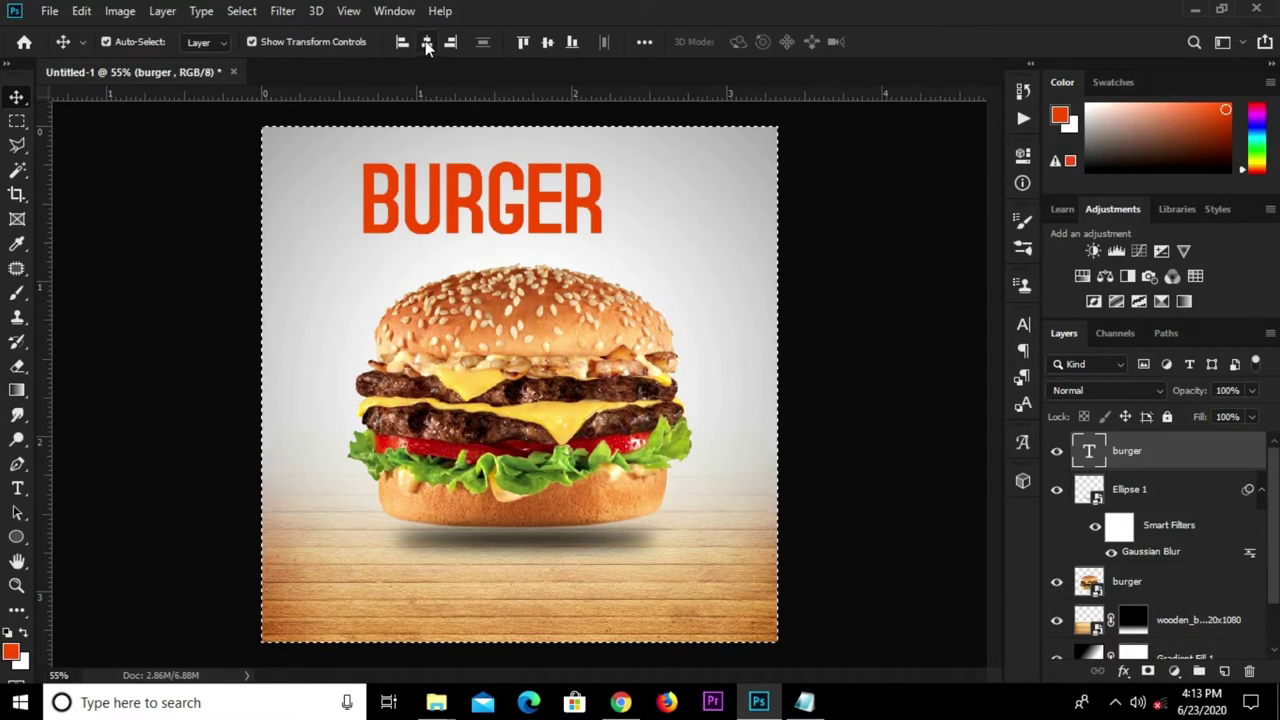
click(427, 42)
key(ctrl+d)
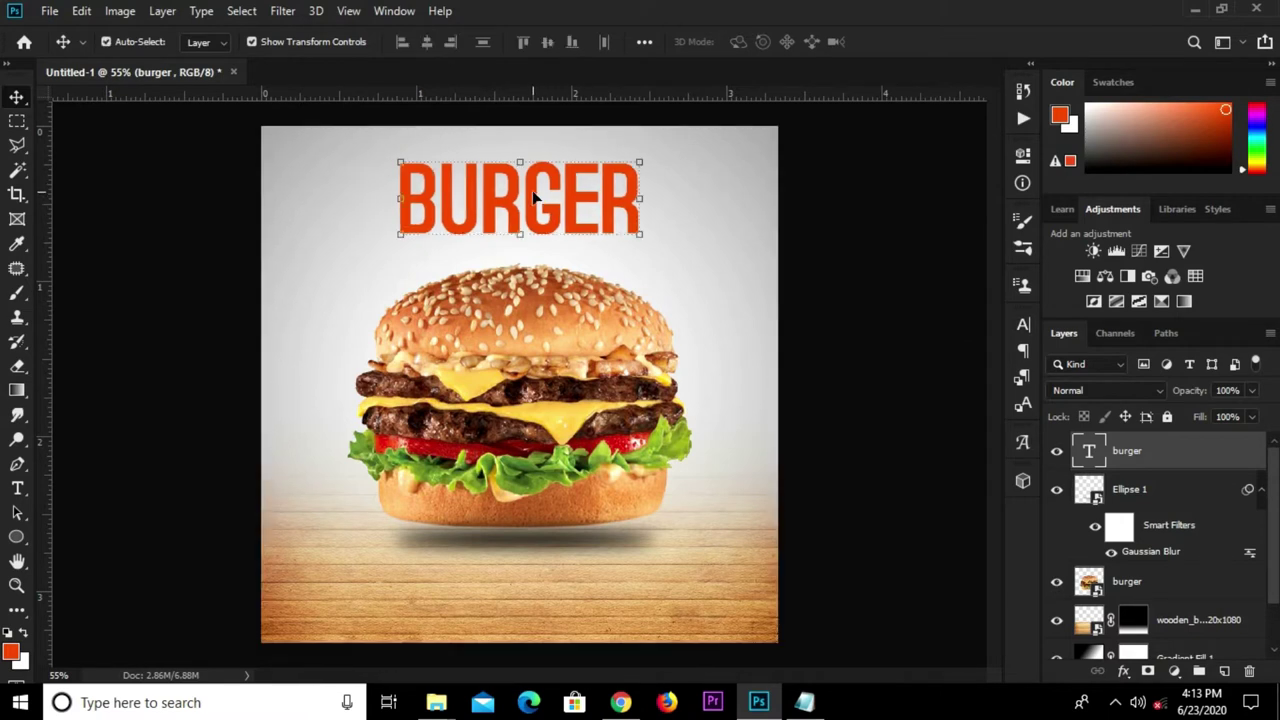
drag(532, 196, 533, 218)
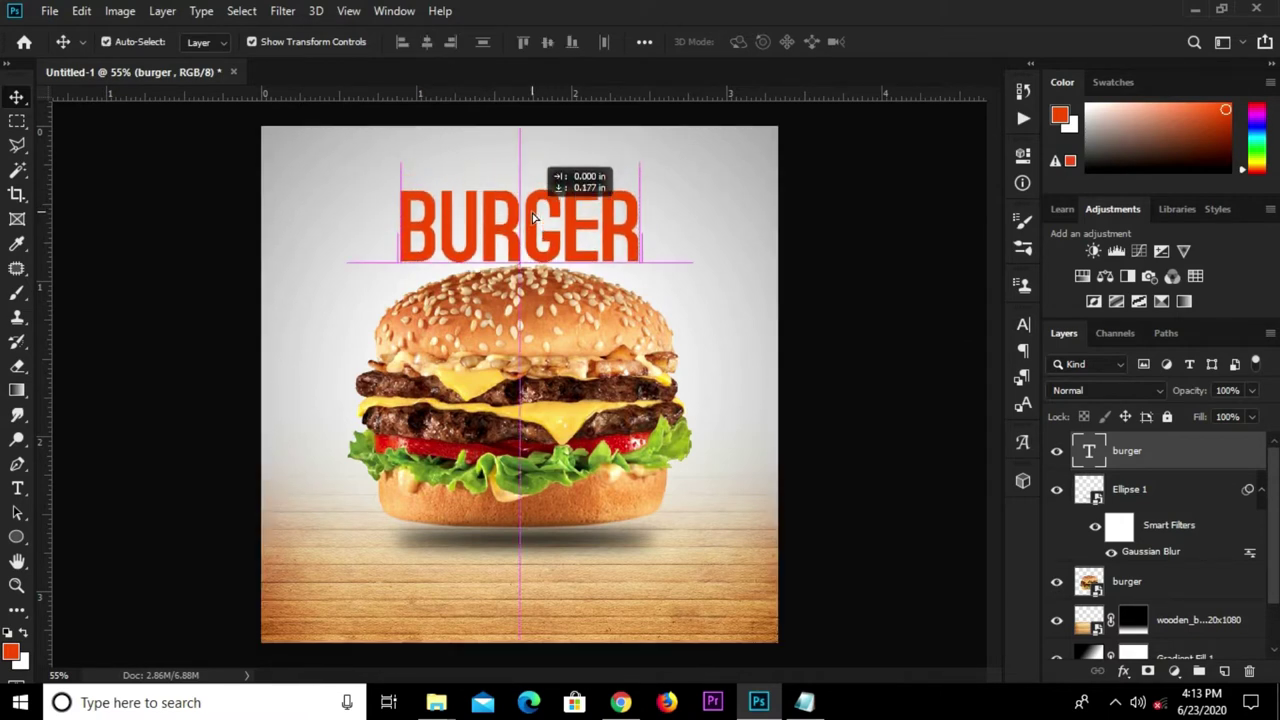
- Scale the title to about 92.5%, re-centre it and nudge it just above the bun
key(ctrl+t)
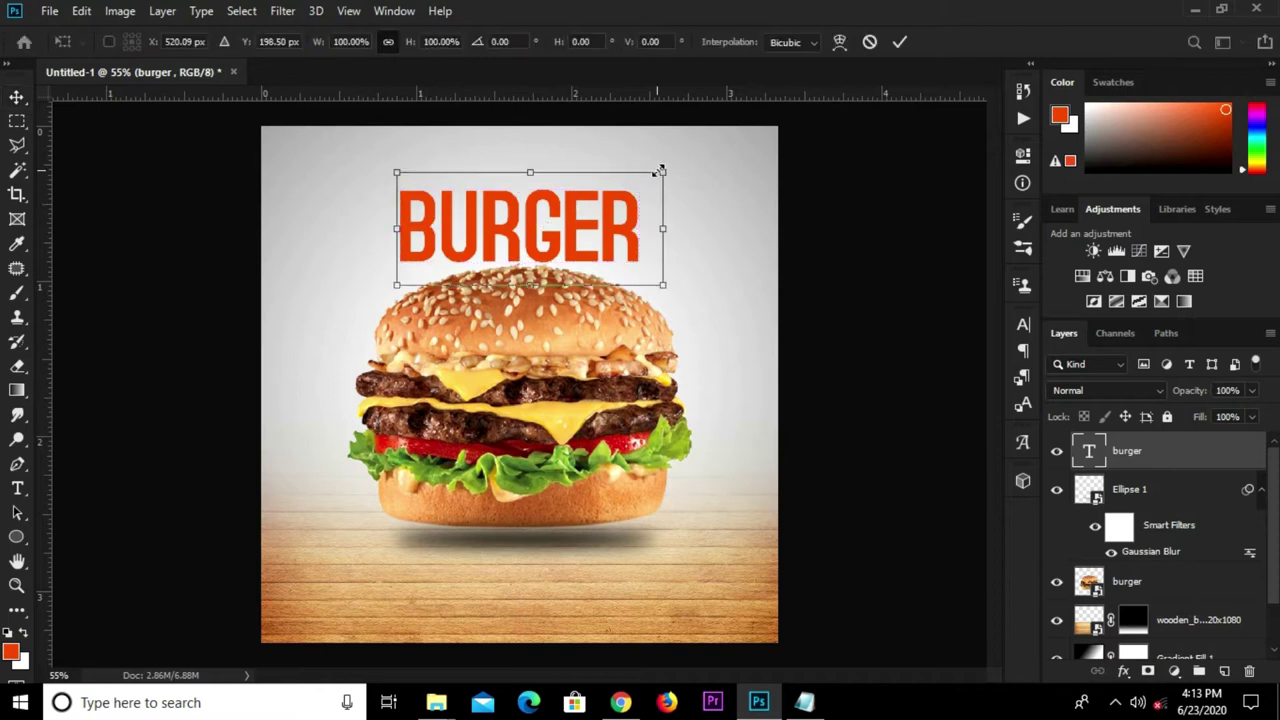
drag(655, 175, 620, 197)
click(899, 42)
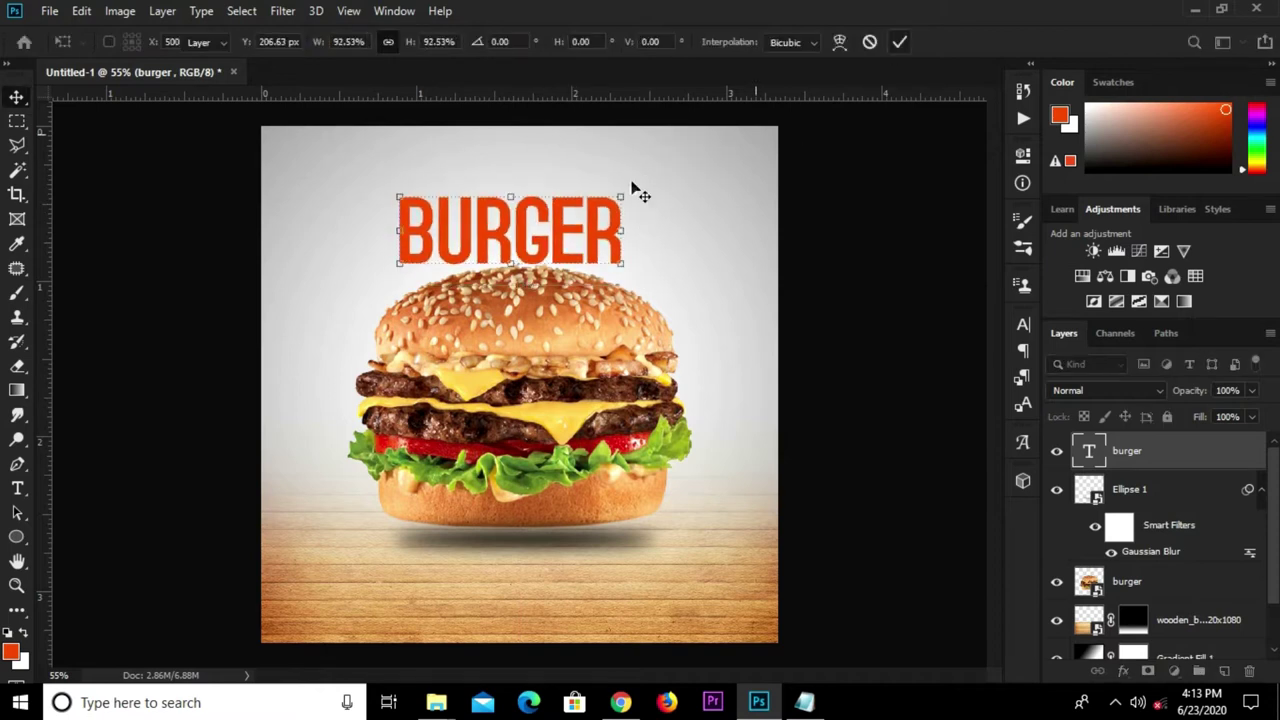
key(ctrl+a)
click(426, 42)
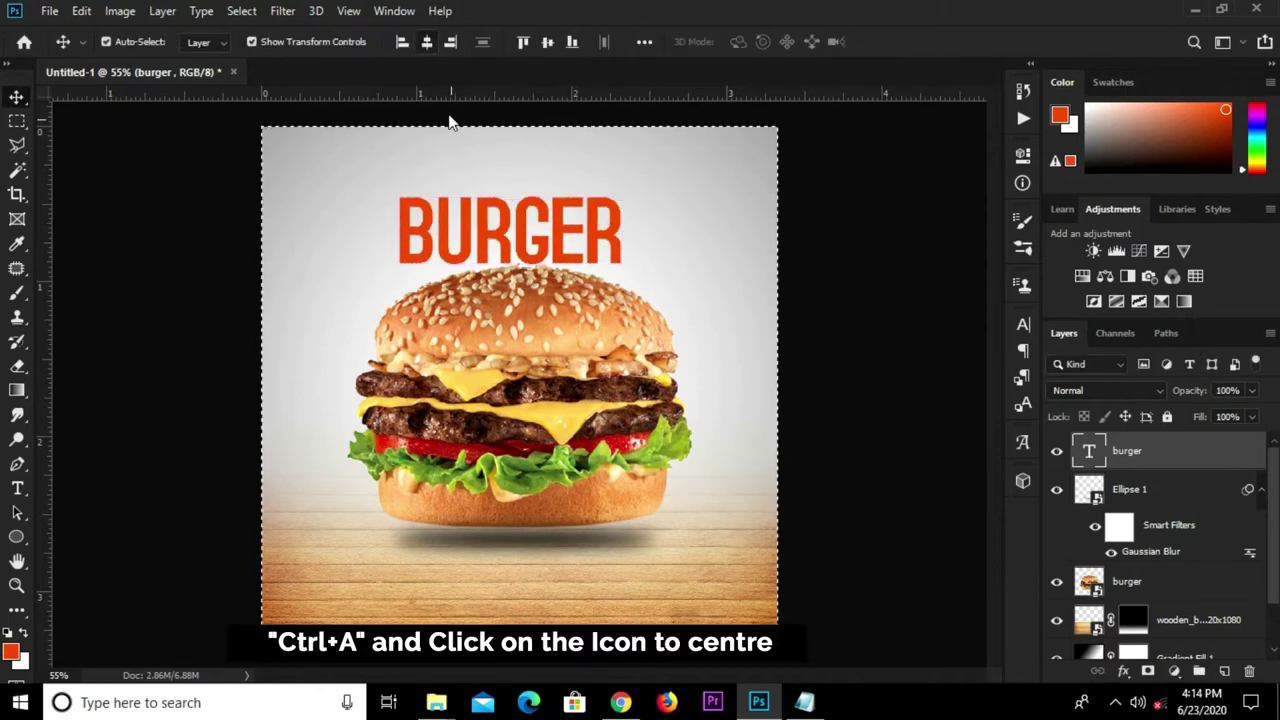
key(ctrl+d)
drag(518, 240, 518, 234)
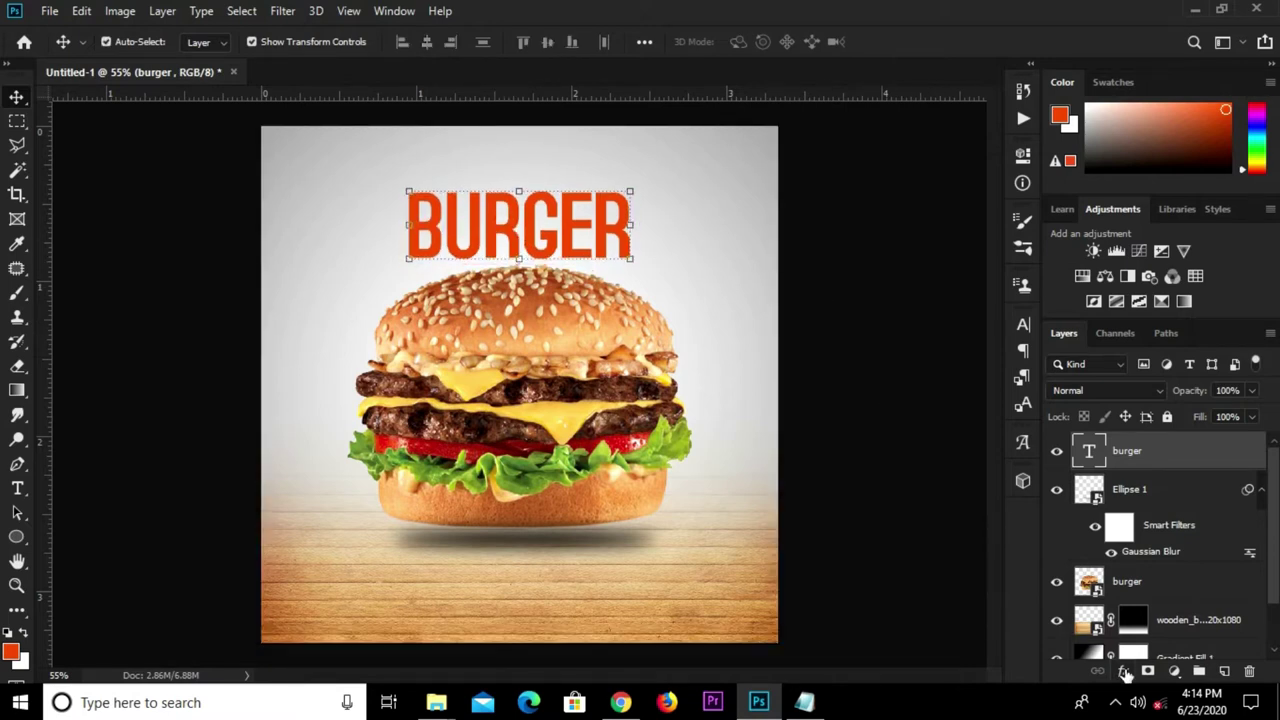
click(1125, 671)
- Add a 5 px white outside stroke and drop shadow (distance 9, spread 7, size 8)
click(1182, 445)
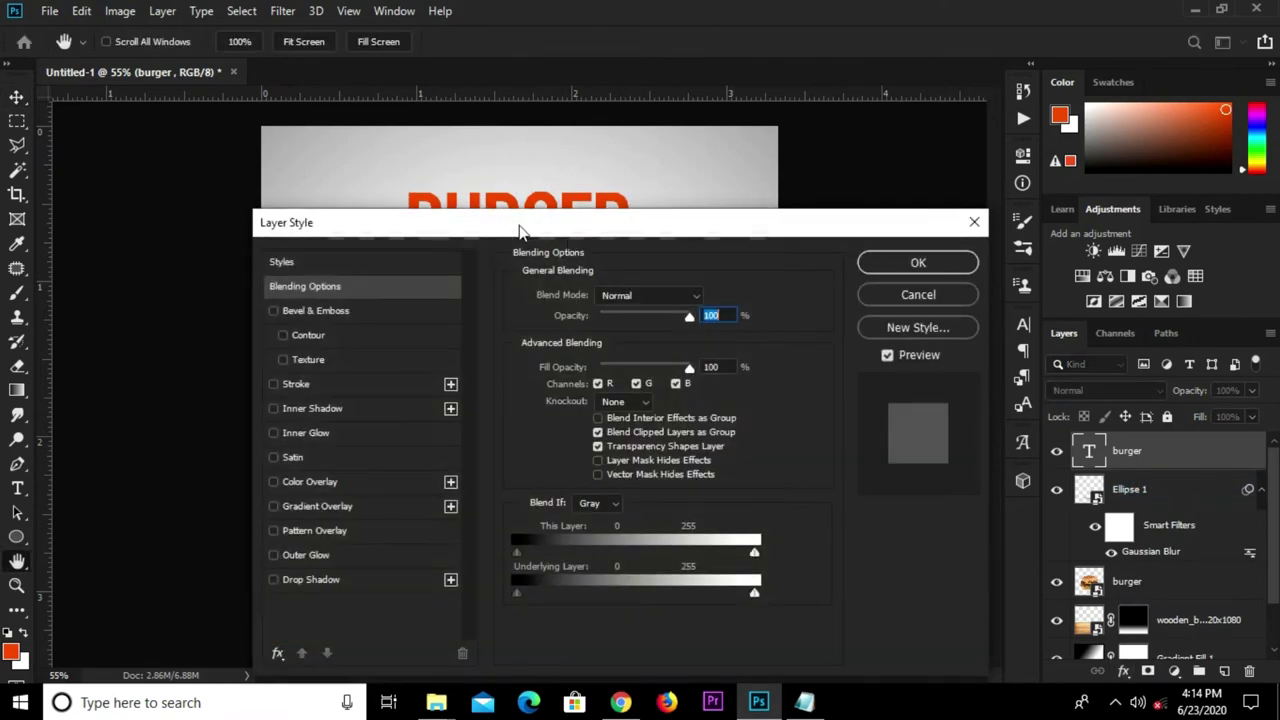
mouse_move(517, 228)
mouse_down()
mouse_move(758, 170)
mouse_move(745, 176)
mouse_up()
click(560, 331)
double_click(915, 240)
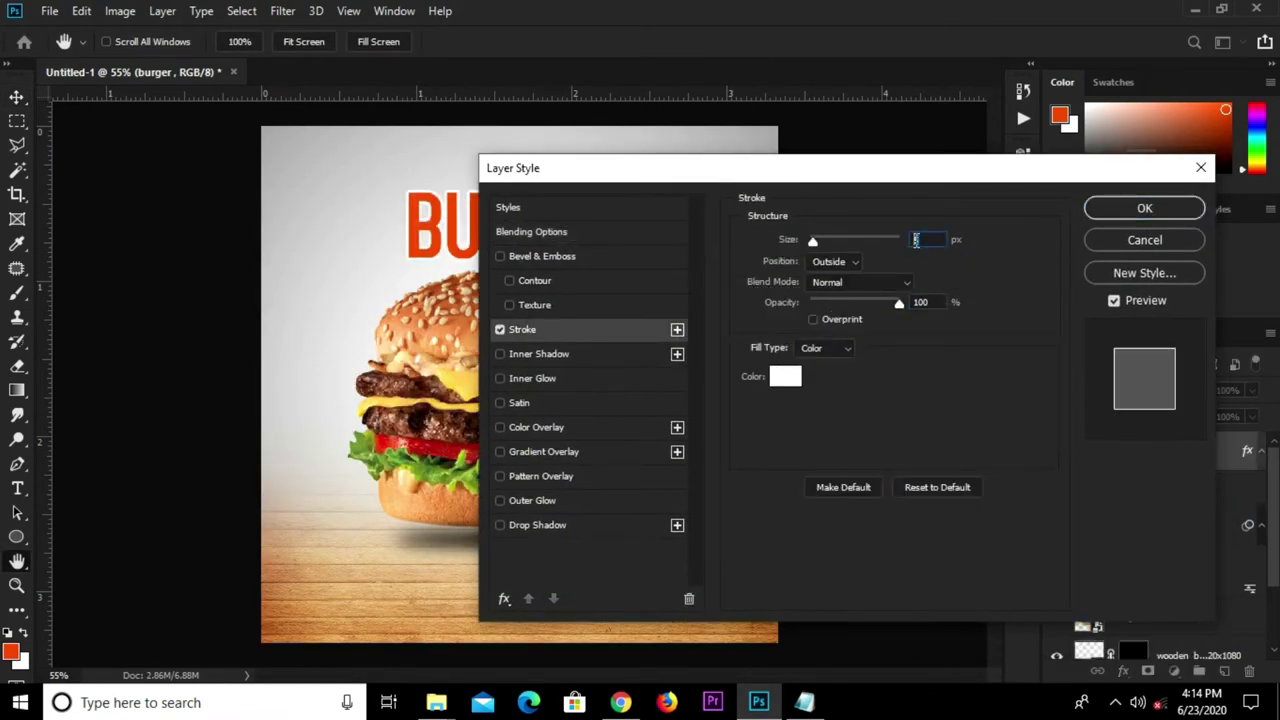
click(556, 529)
double_click(916, 325)
double_click(921, 365)
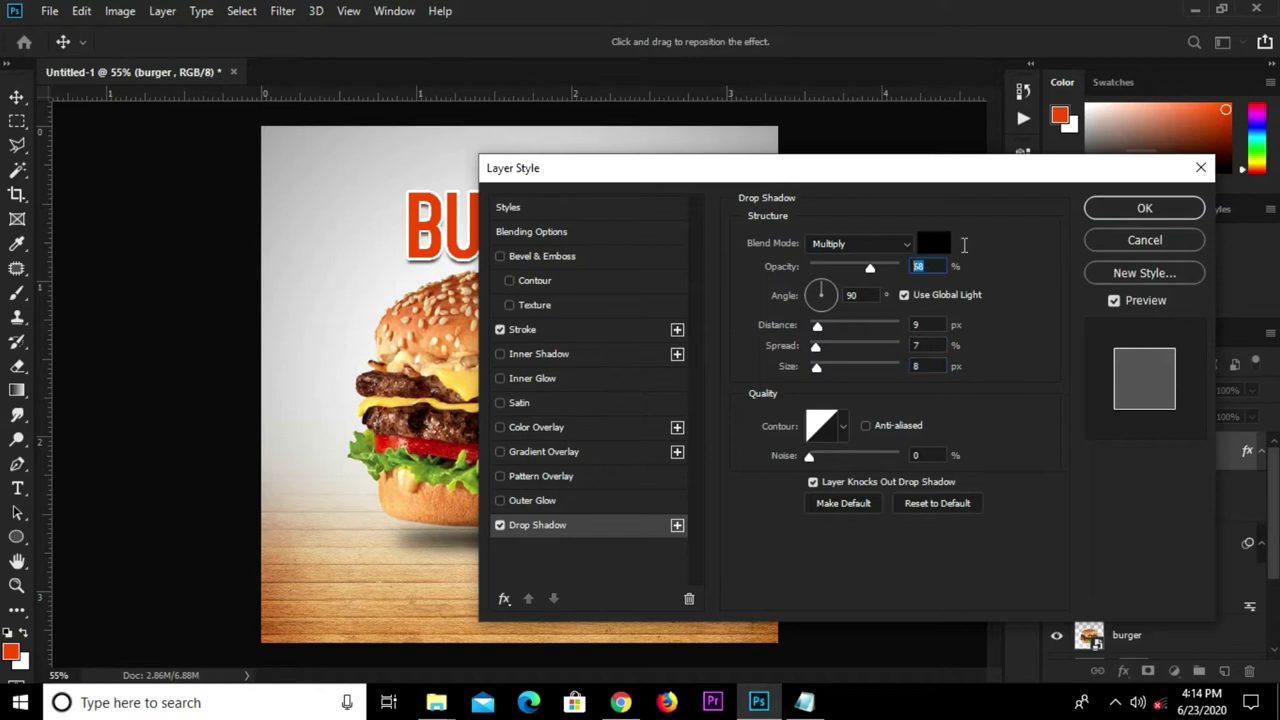
click(1100, 210)
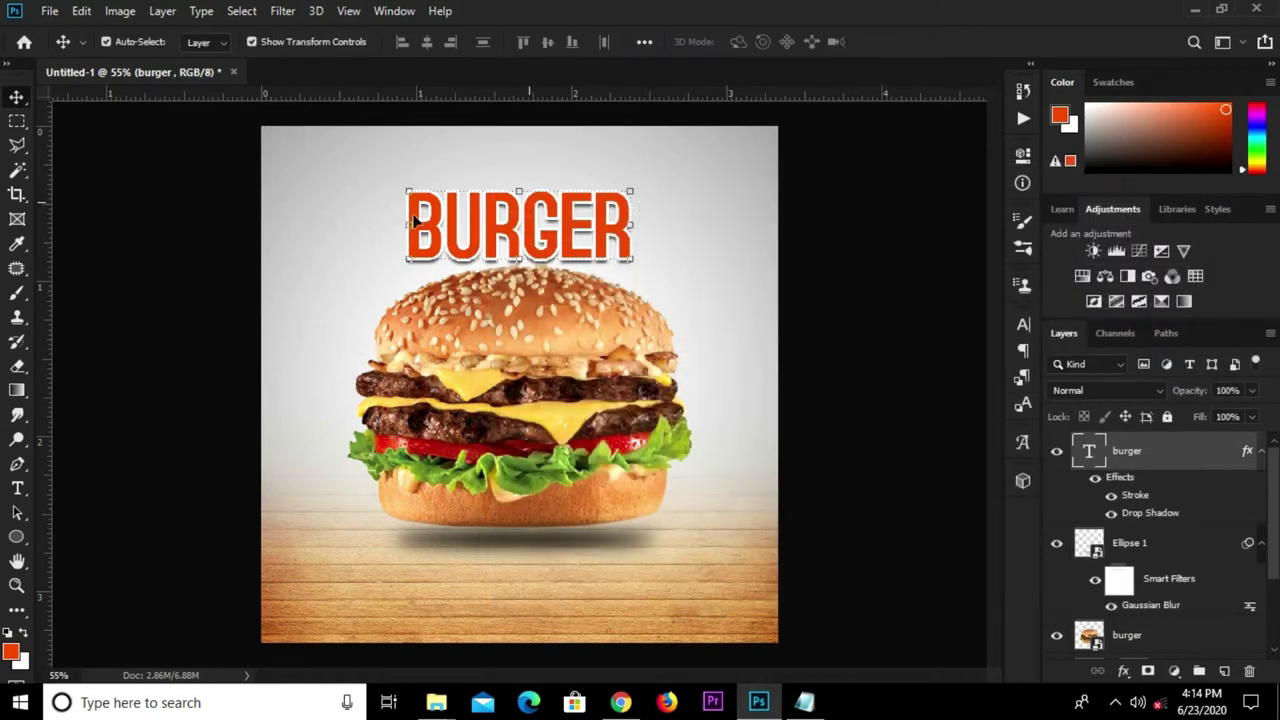
- Copy the word 'delicious' from the notes
click(900, 325)
click(805, 702)
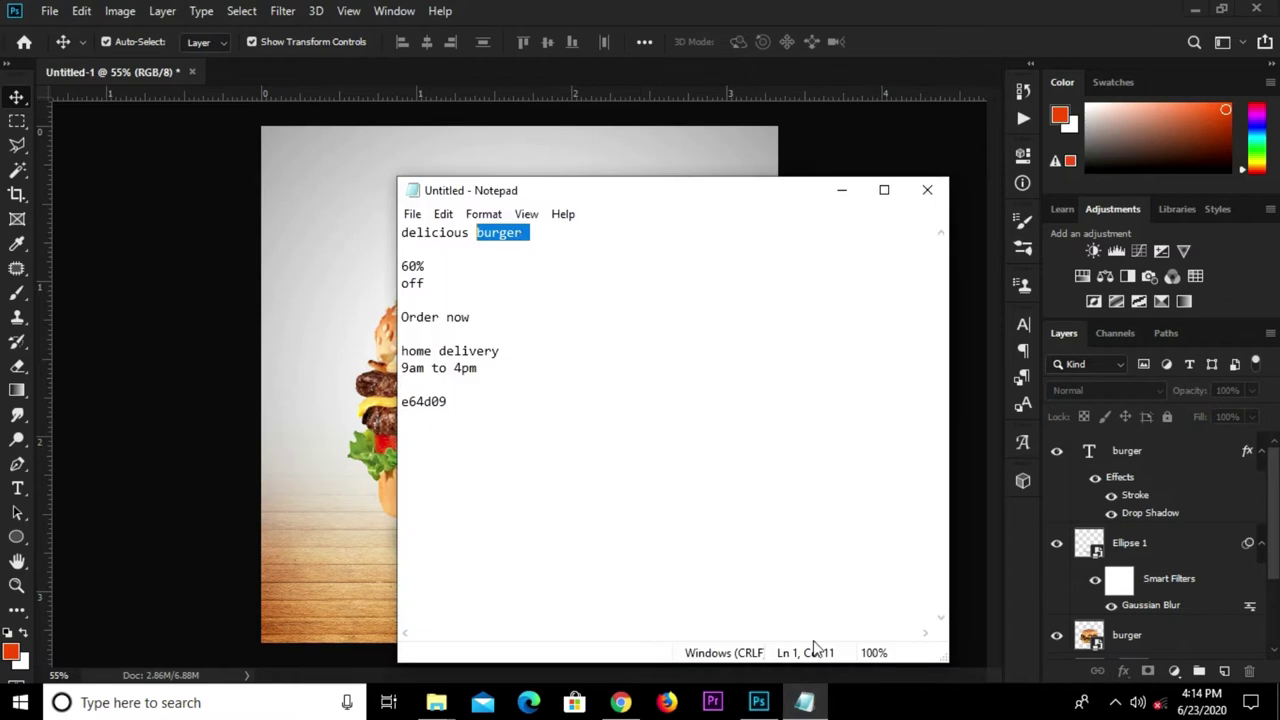
drag(472, 234, 407, 234)
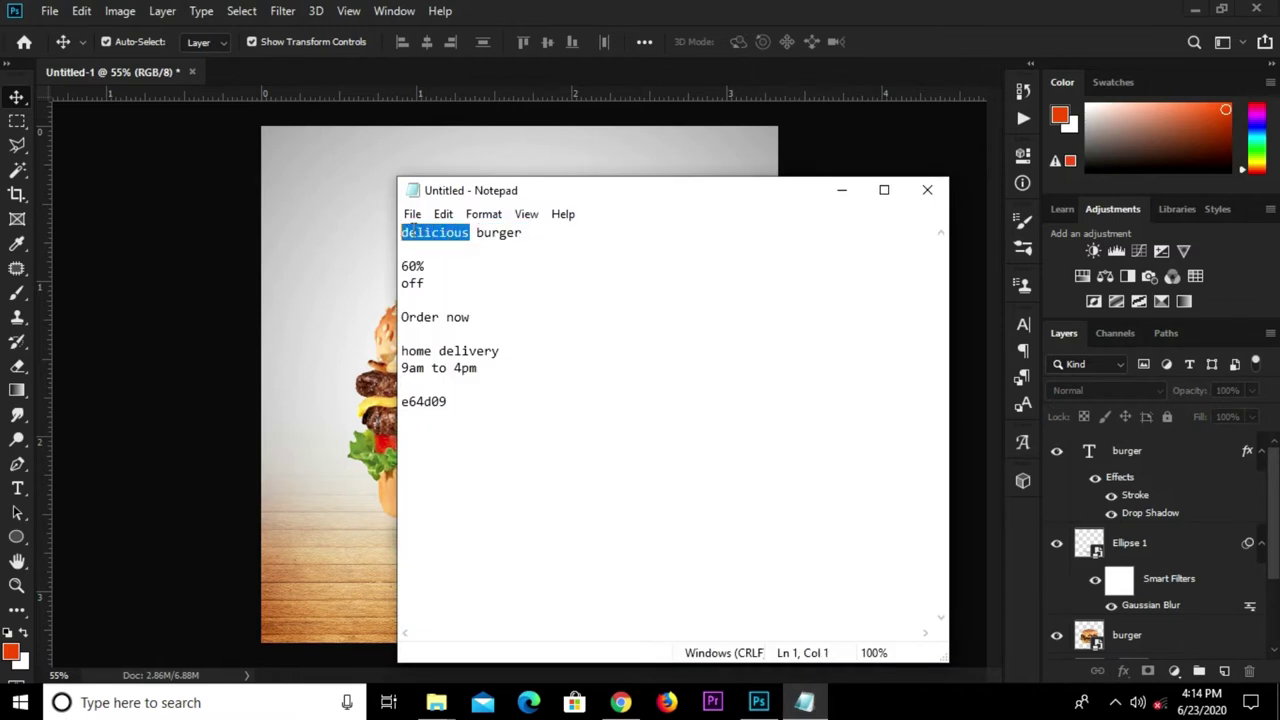
click(443, 214)
click(486, 285)
click(722, 34)
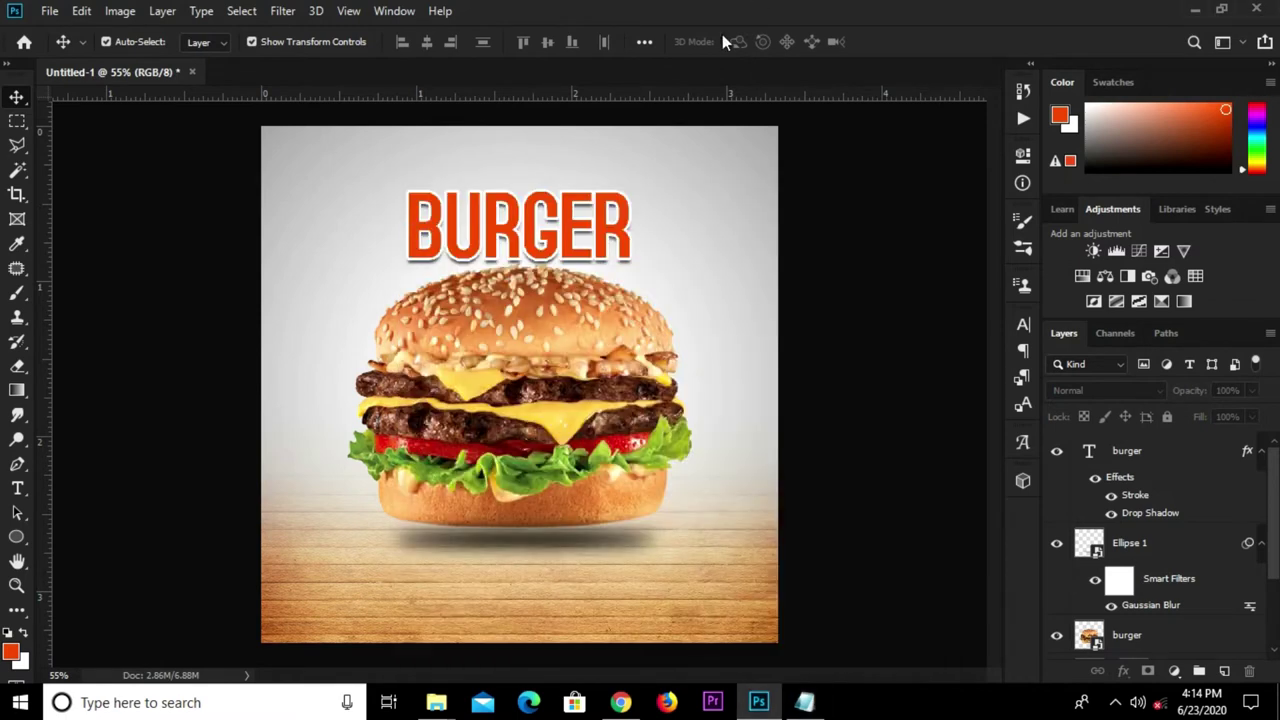
- Draw a 406 × 64 px orange rectangle just above the BURGER title
scroll(476, 131, up, 1)
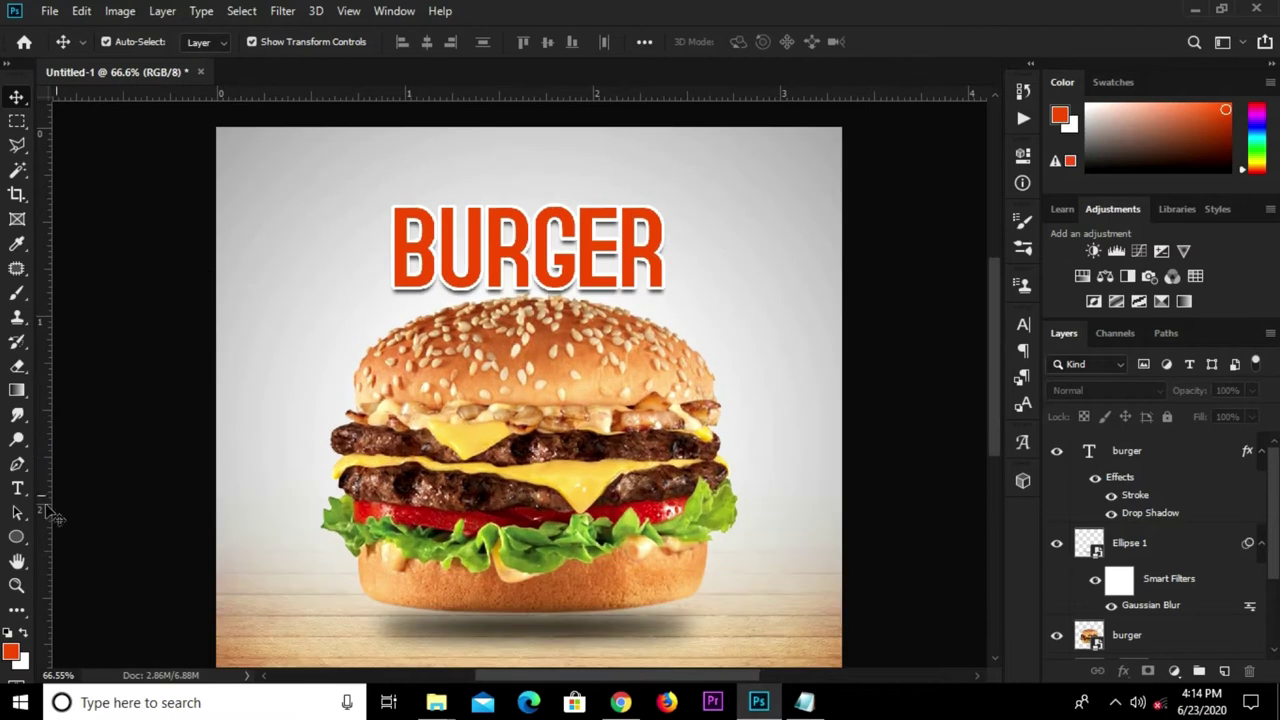
click(17, 541)
right_click(17, 536)
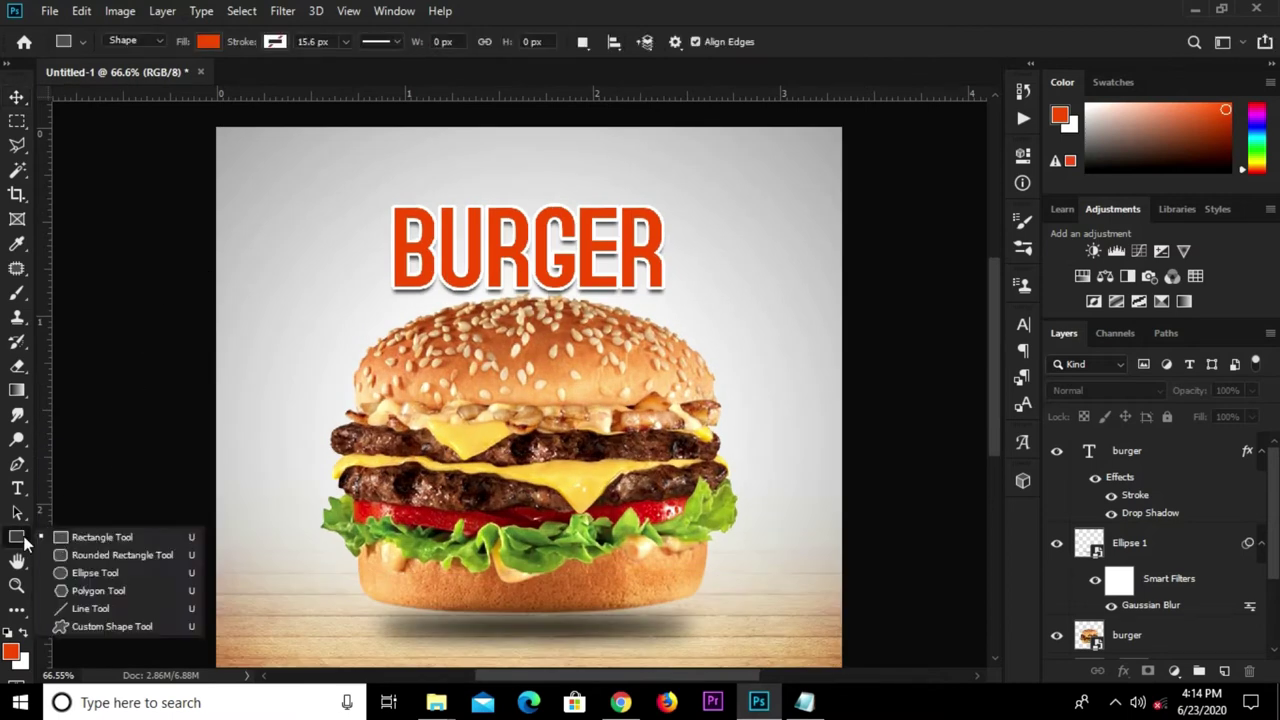
click(86, 537)
click(207, 42)
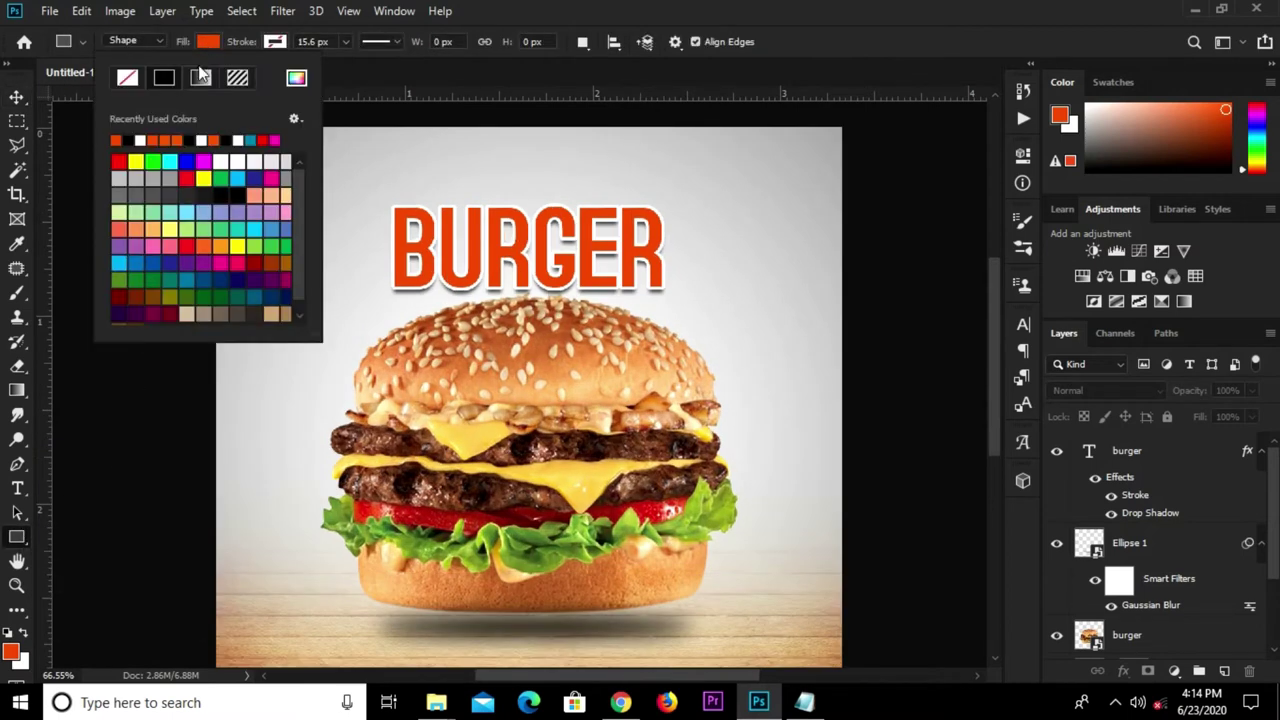
key(Escape)
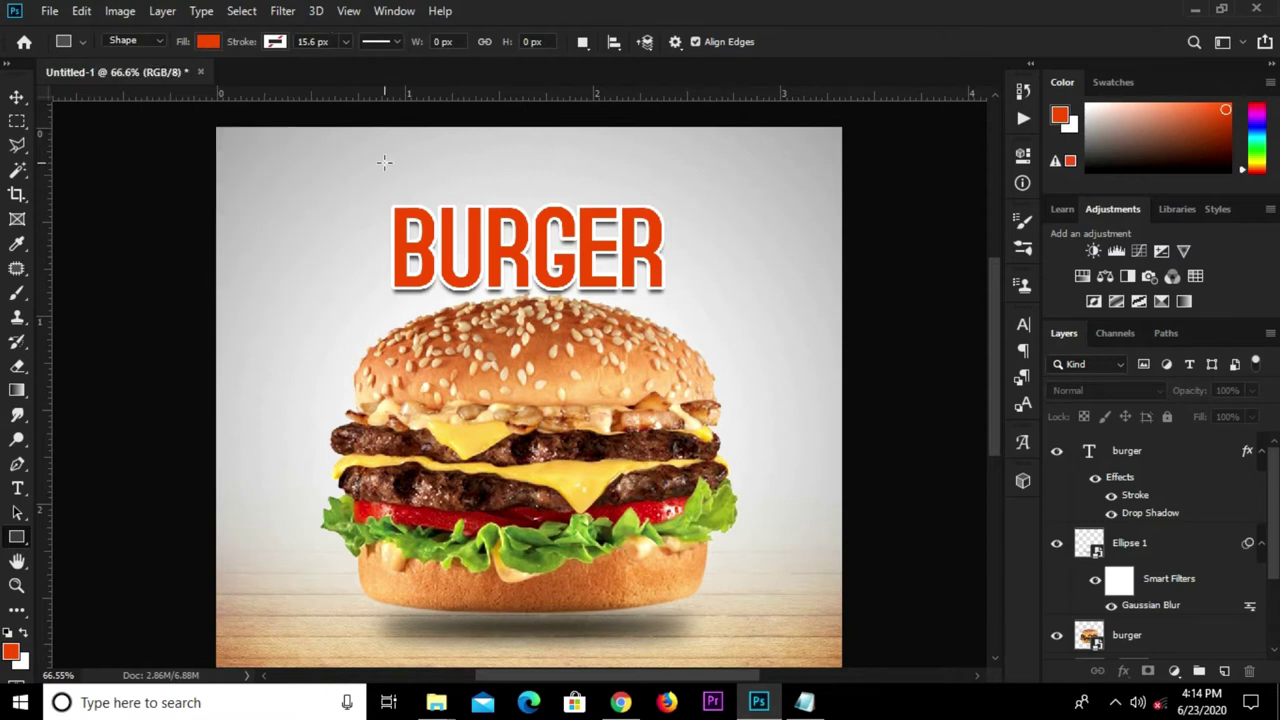
drag(390, 163, 649, 200)
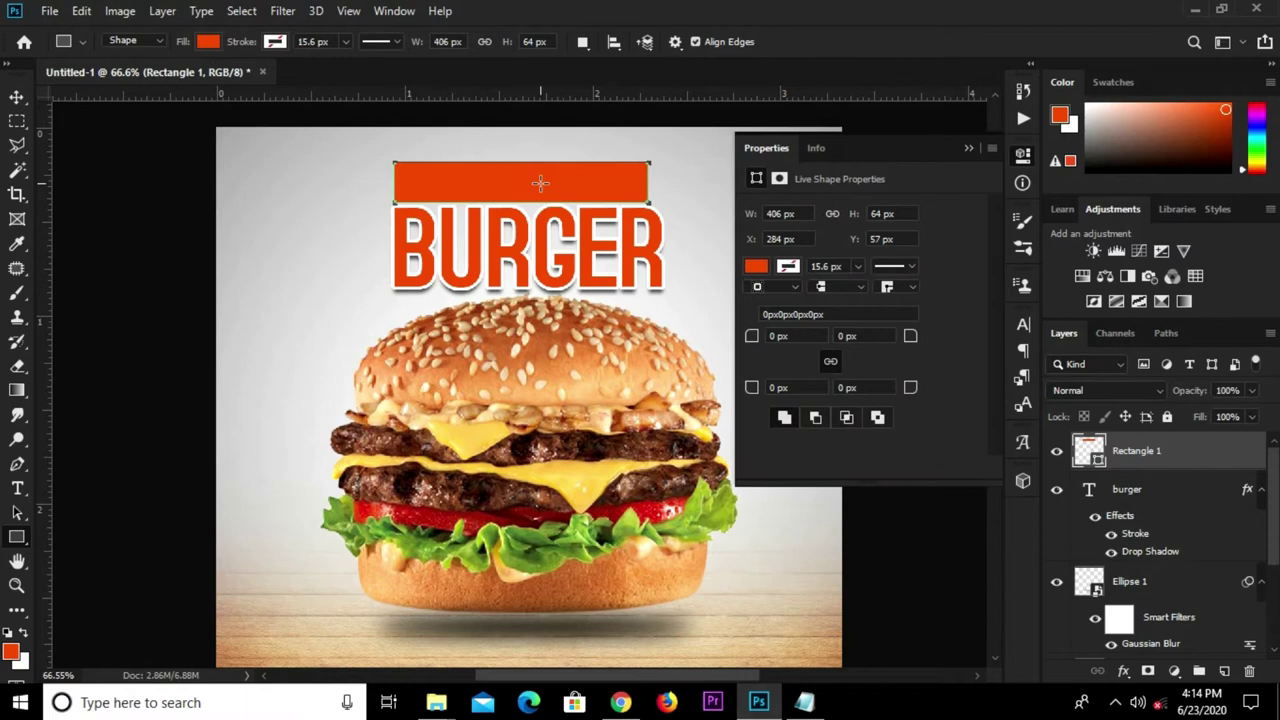
key(v)
drag(533, 182, 543, 175)
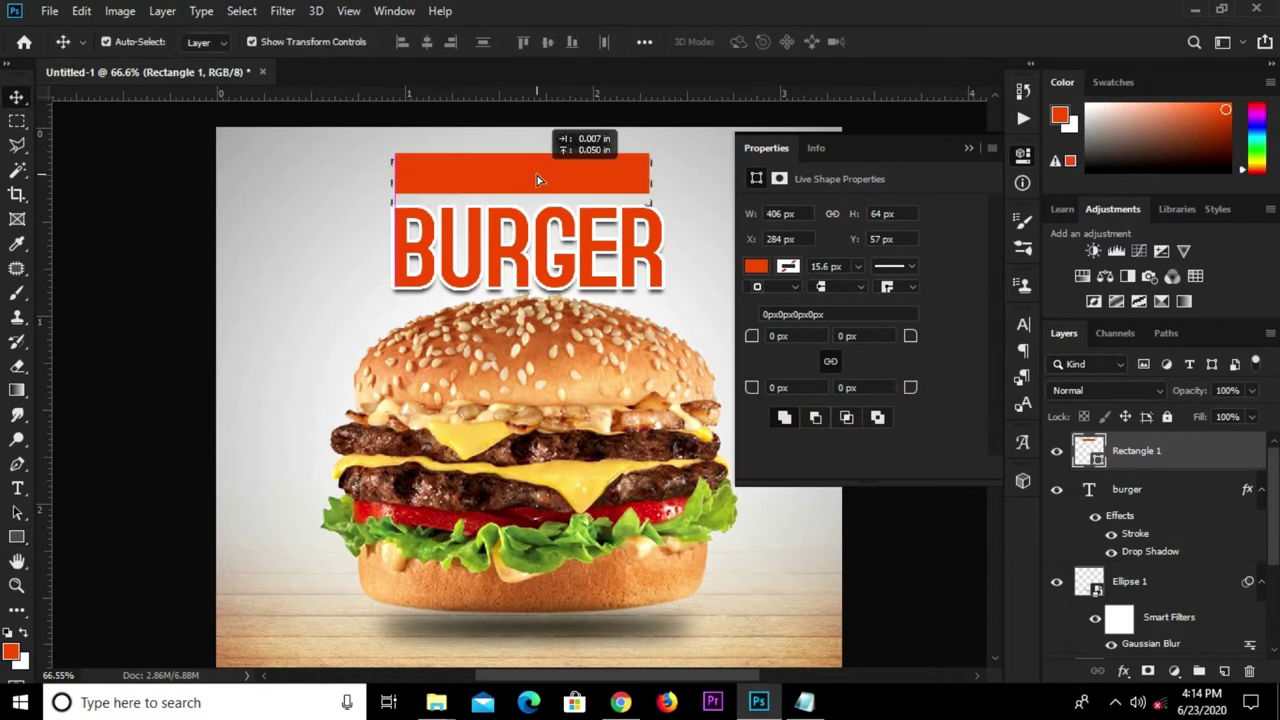
click(968, 149)
- Convert the orange rectangle to a path and move its corners to slant the bottom and angle the right end
click(17, 464)
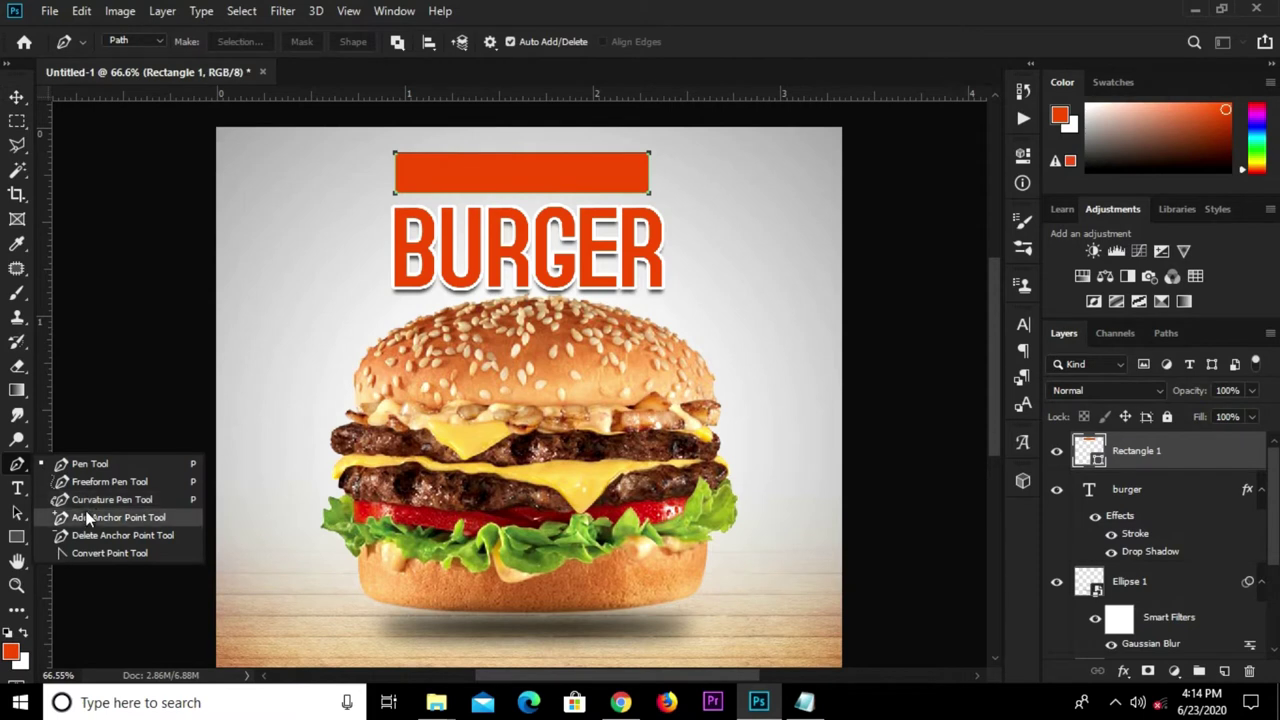
click(87, 517)
alt+scroll(440, 195, up, 1)
alt+scroll(389, 199, up, 3)
drag(388, 197, 393, 210)
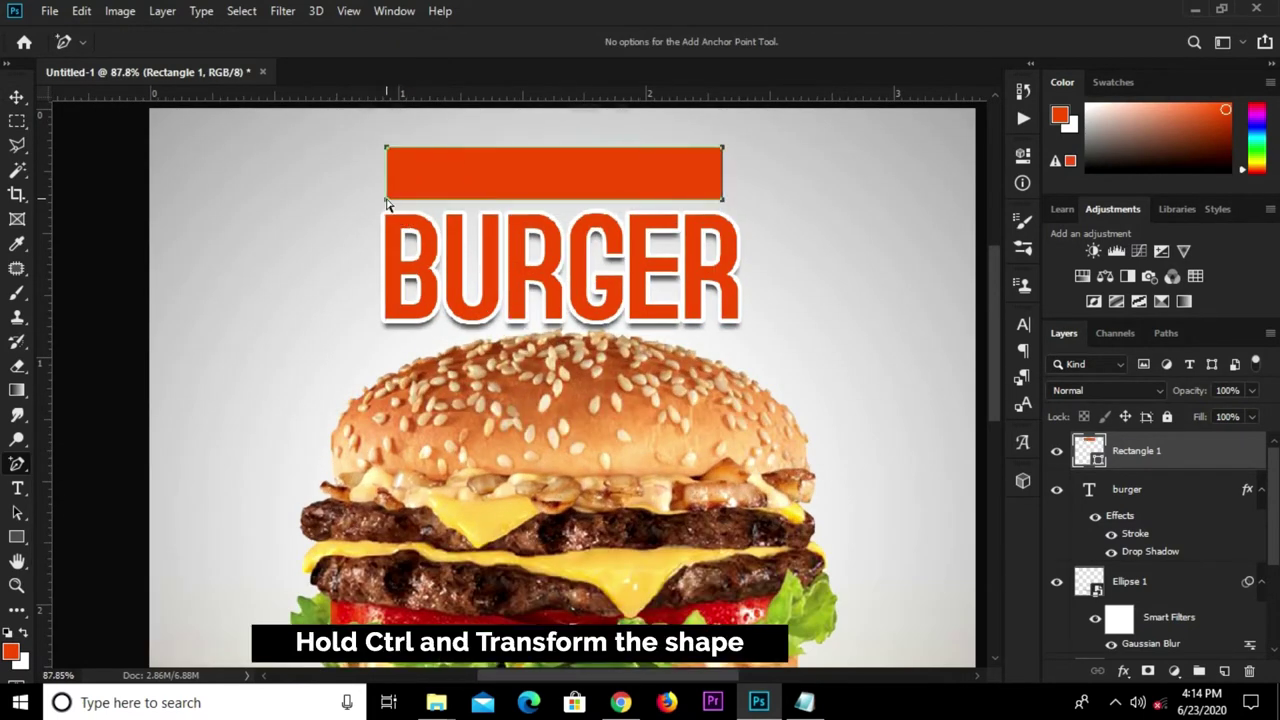
click(387, 203)
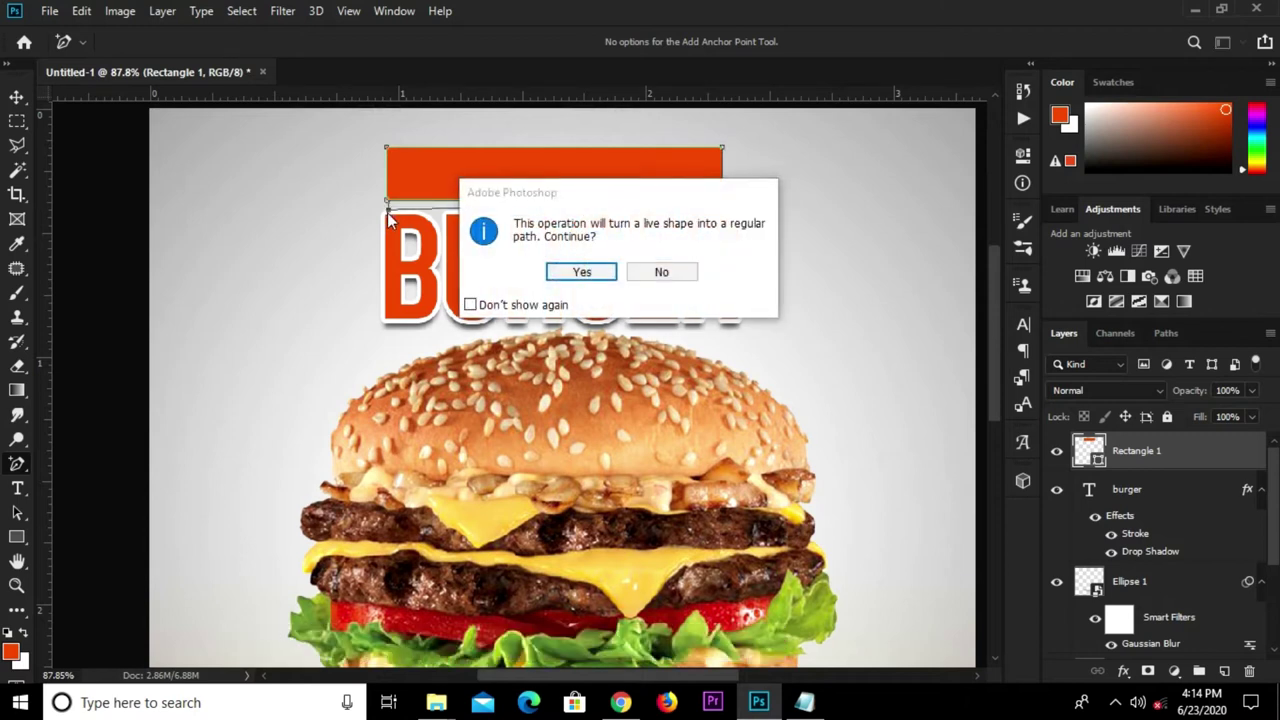
click(578, 272)
drag(388, 211, 388, 219)
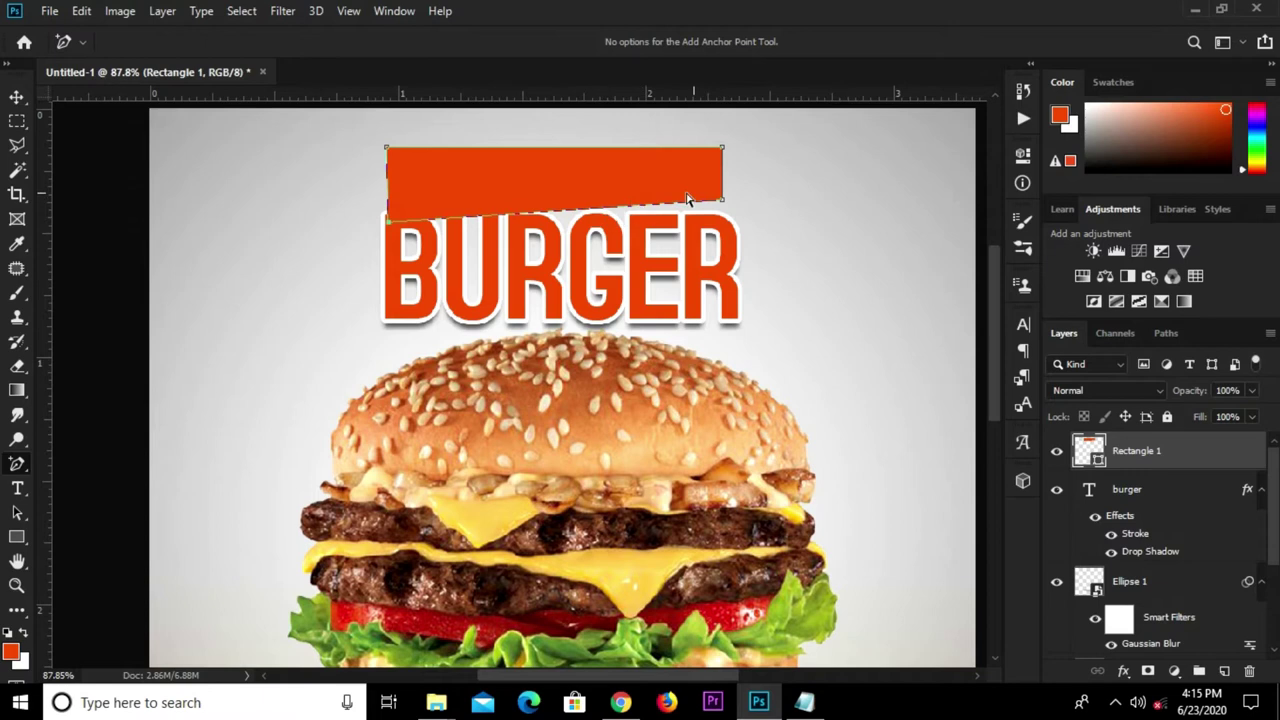
drag(722, 204, 693, 206)
mouse_move(680, 148)
mouse_down()
mouse_move(679, 136)
mouse_move(708, 146)
mouse_up()
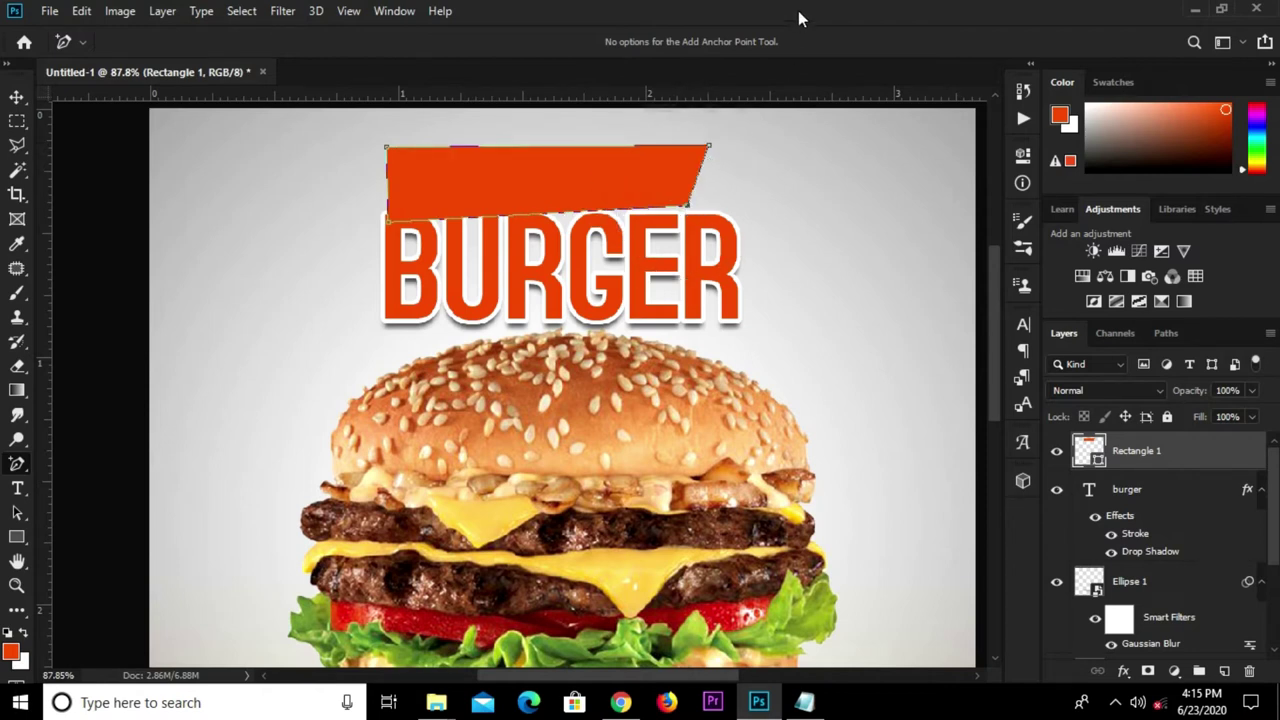
click(31, 97)
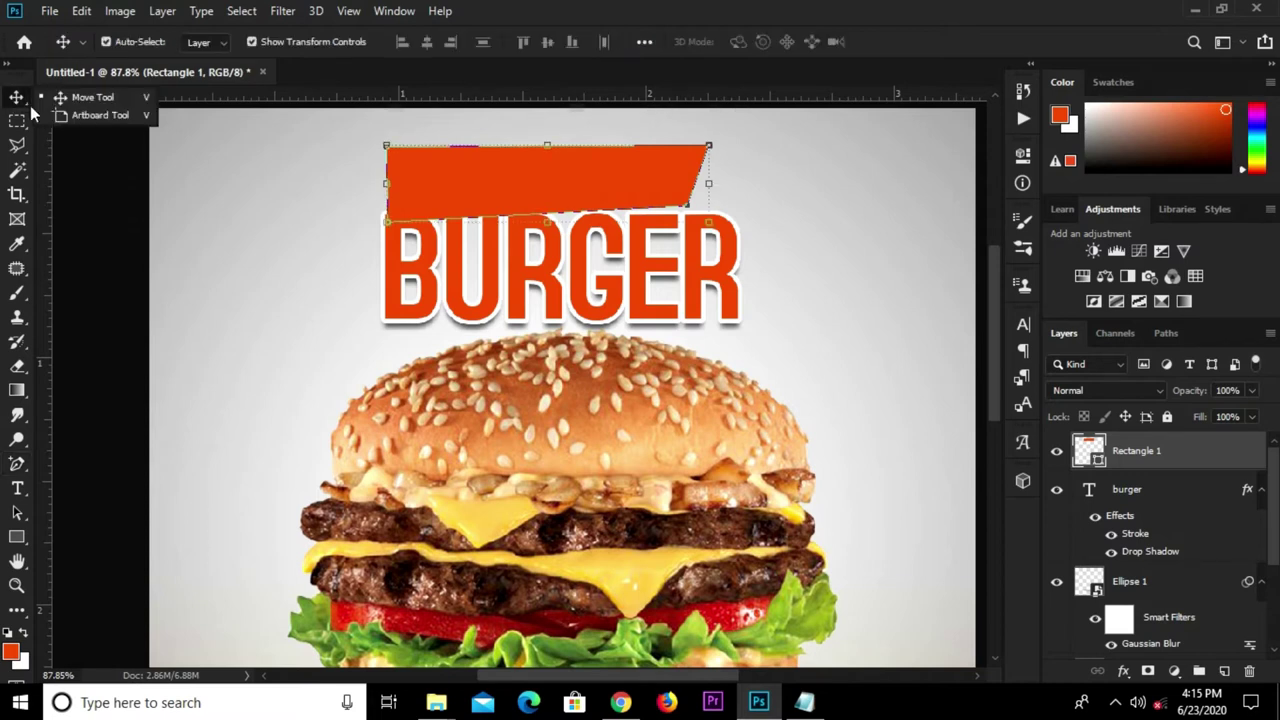
- Duplicate the orange banner layer as Rectangle 1 copy
click(499, 172)
key(ctrl+j)
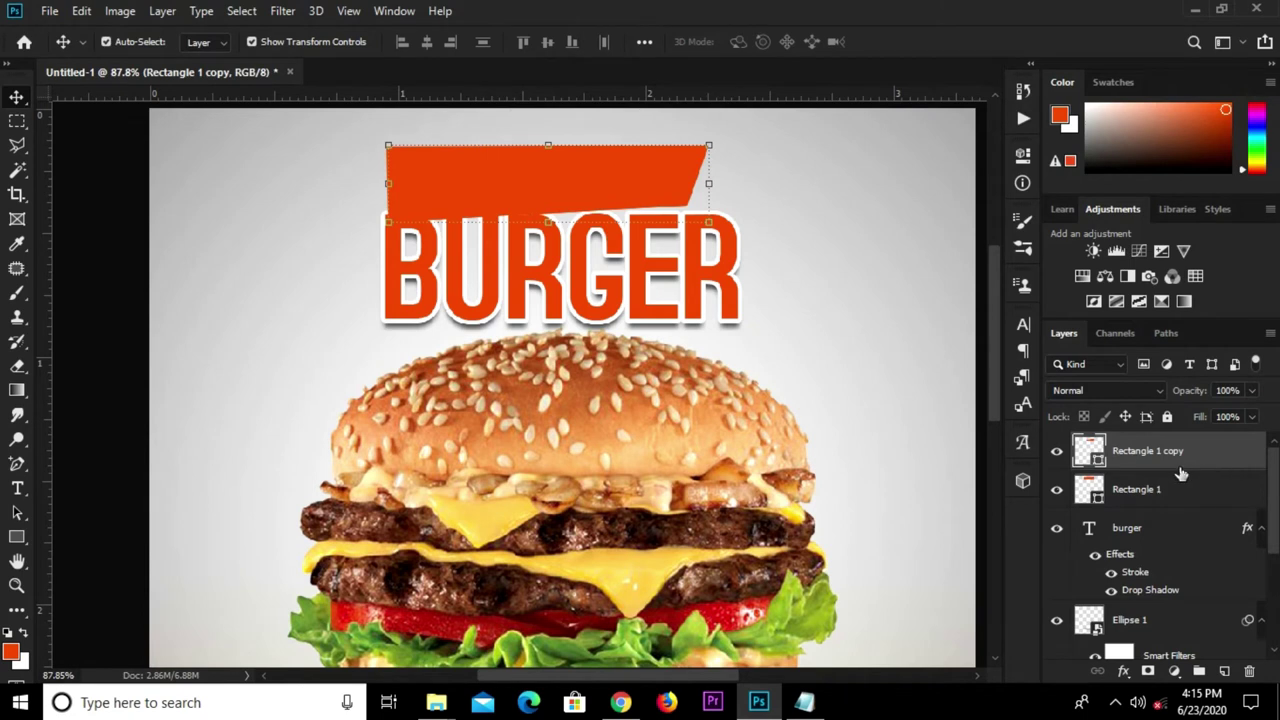
click(1248, 672)
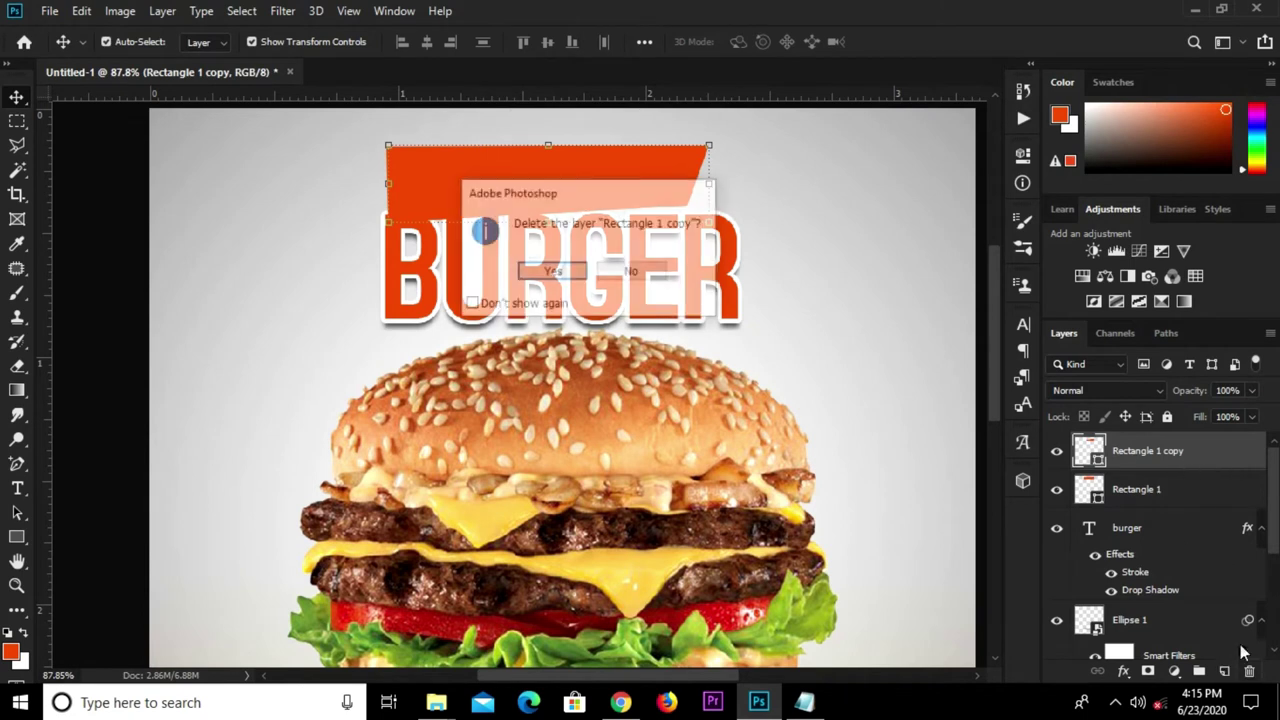
click(550, 272)
key(ctrl+j)
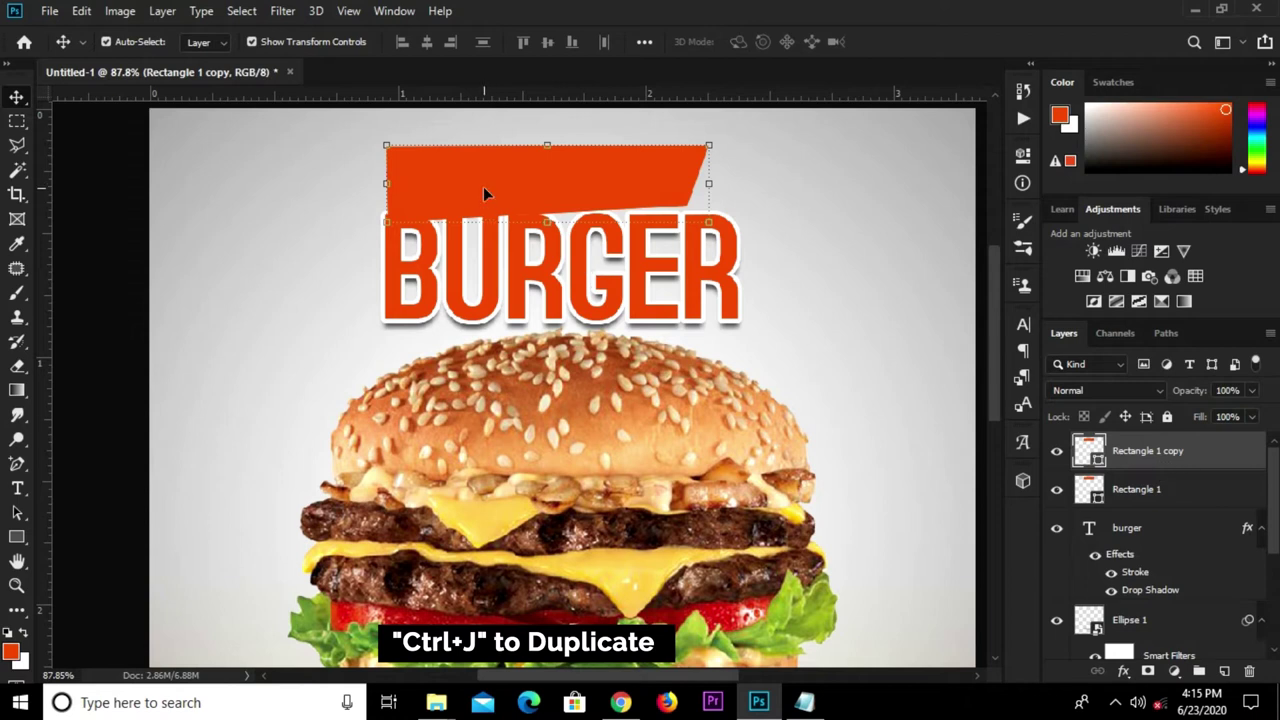
- Reshape the banner copy into a shorter tilted flap over the banner's left end
right_click(16, 466)
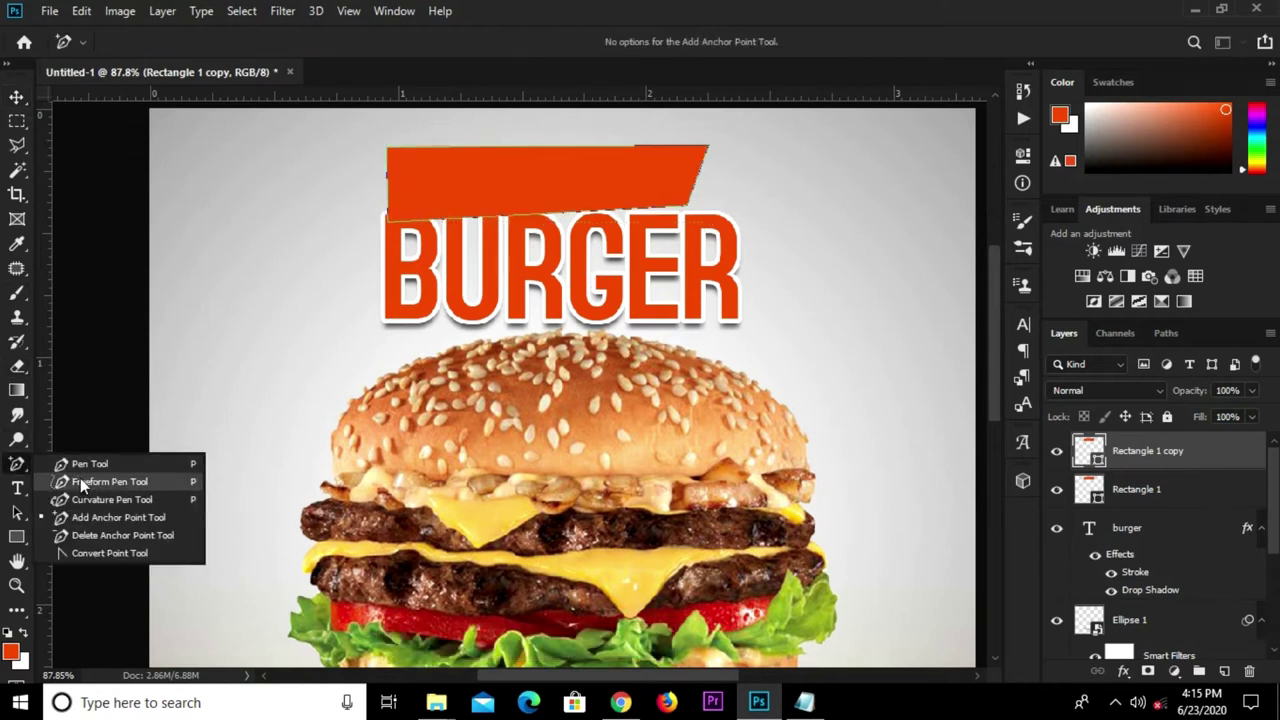
click(80, 521)
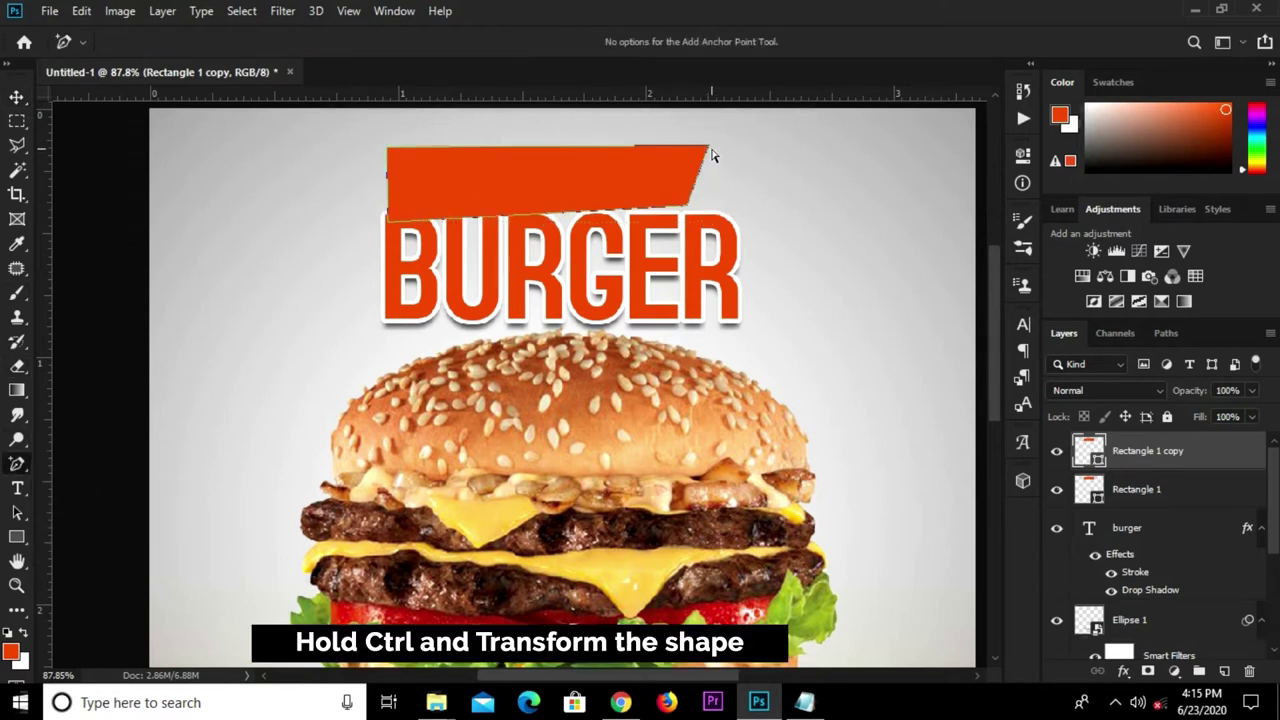
drag(710, 153, 495, 175)
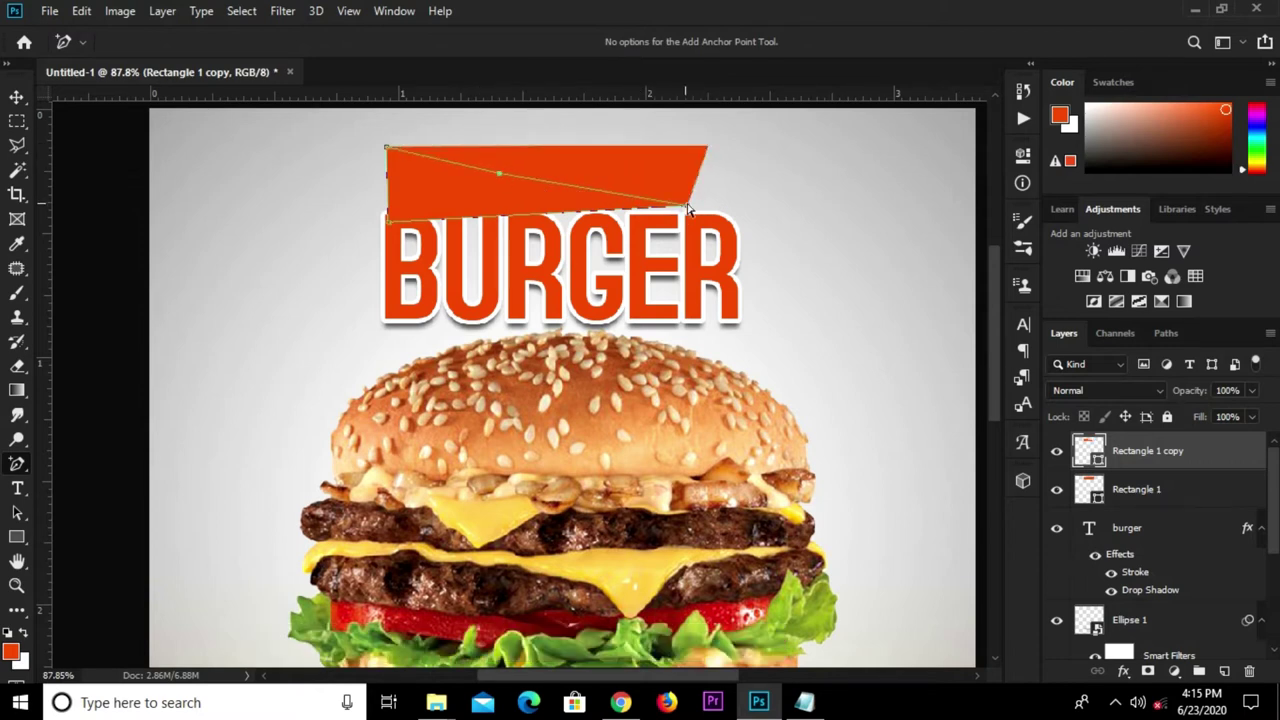
drag(688, 208, 478, 255)
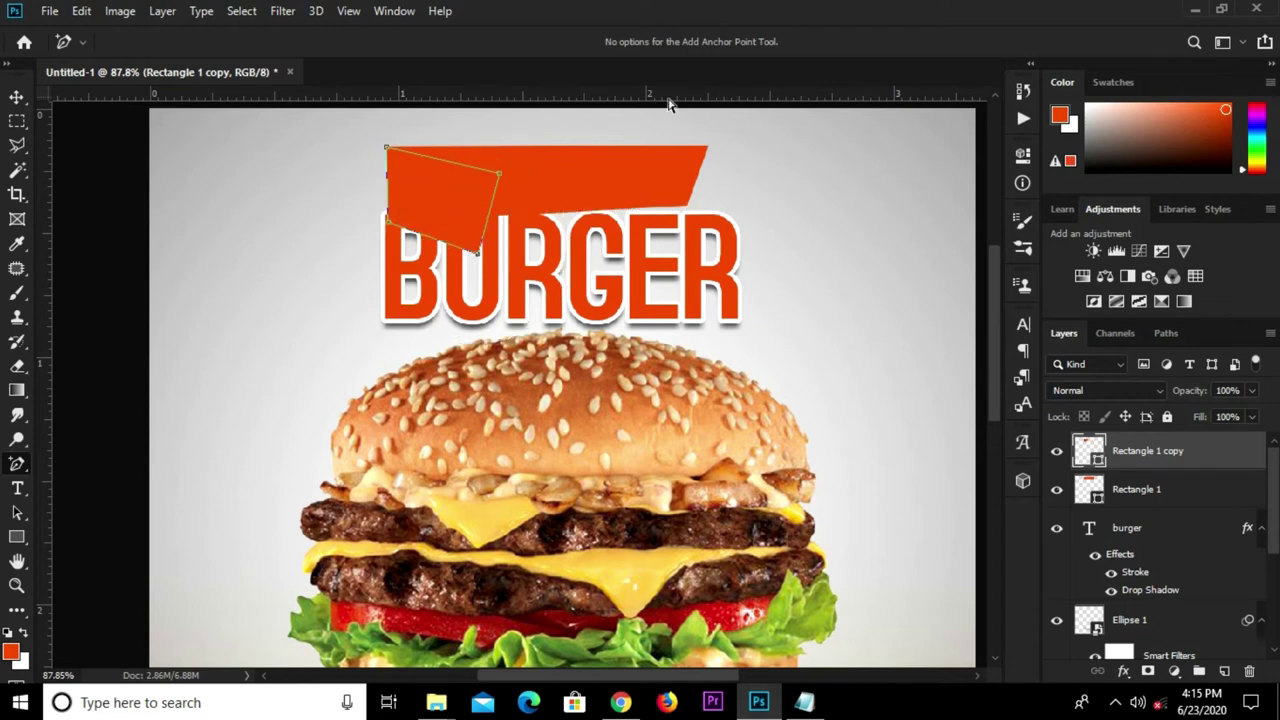
key(v)
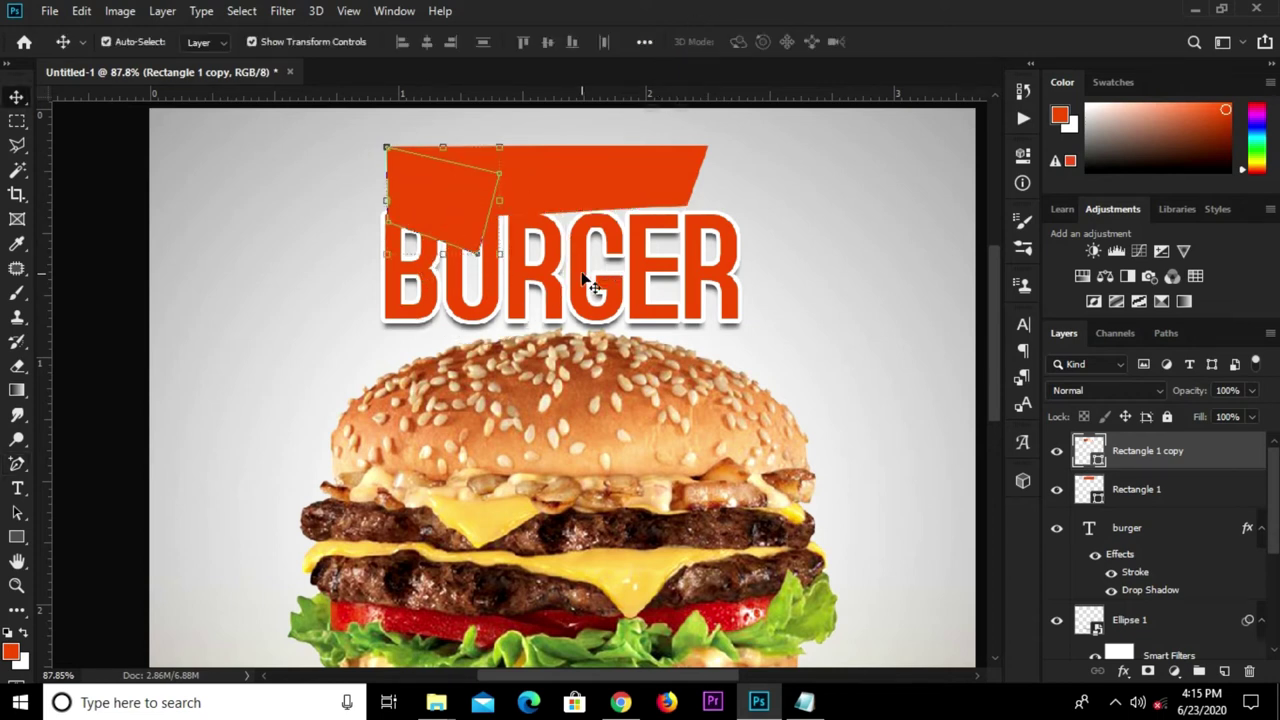
click(589, 285)
click(452, 190)
- Give the banner copy a dark red #942e01 Color Overlay
click(1124, 672)
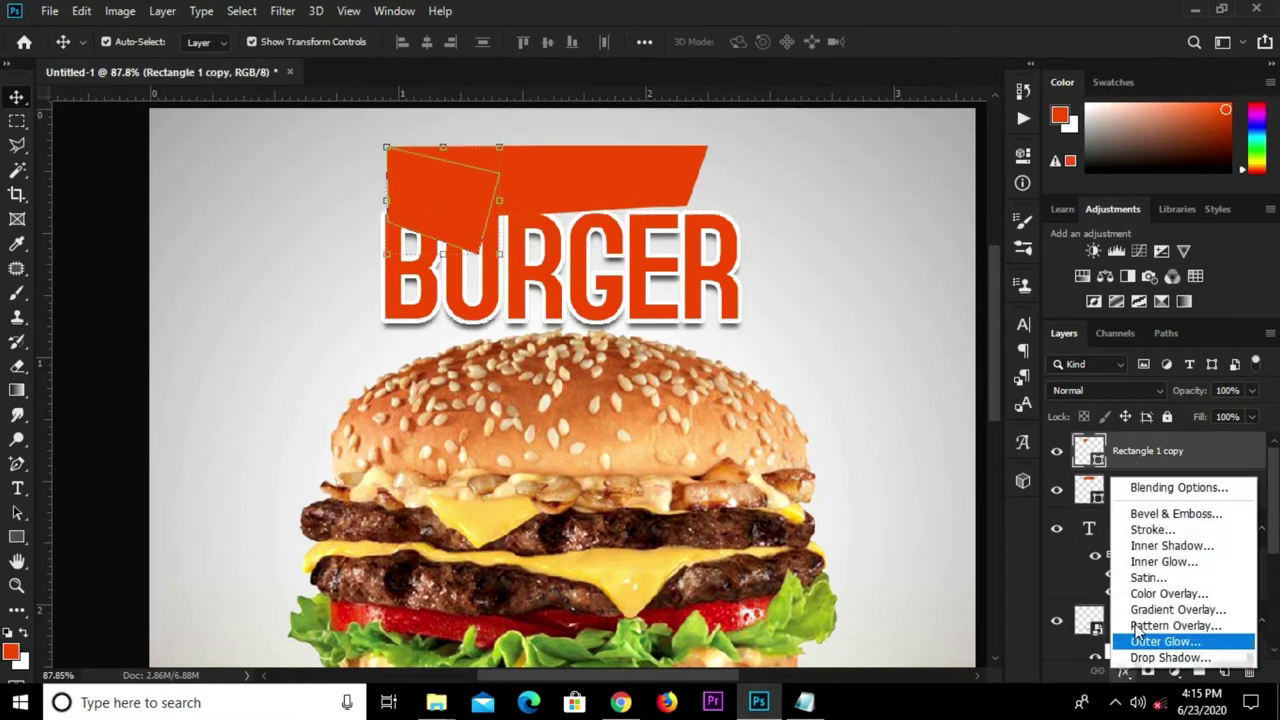
click(1150, 597)
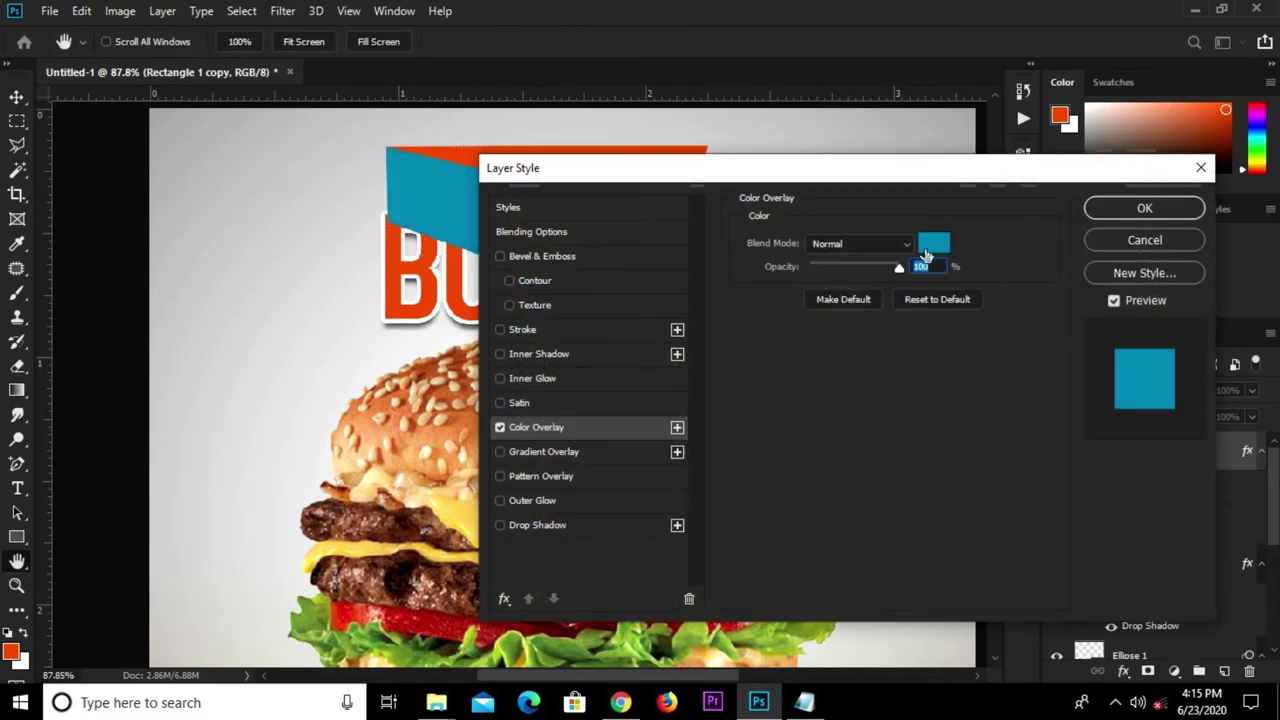
click(930, 245)
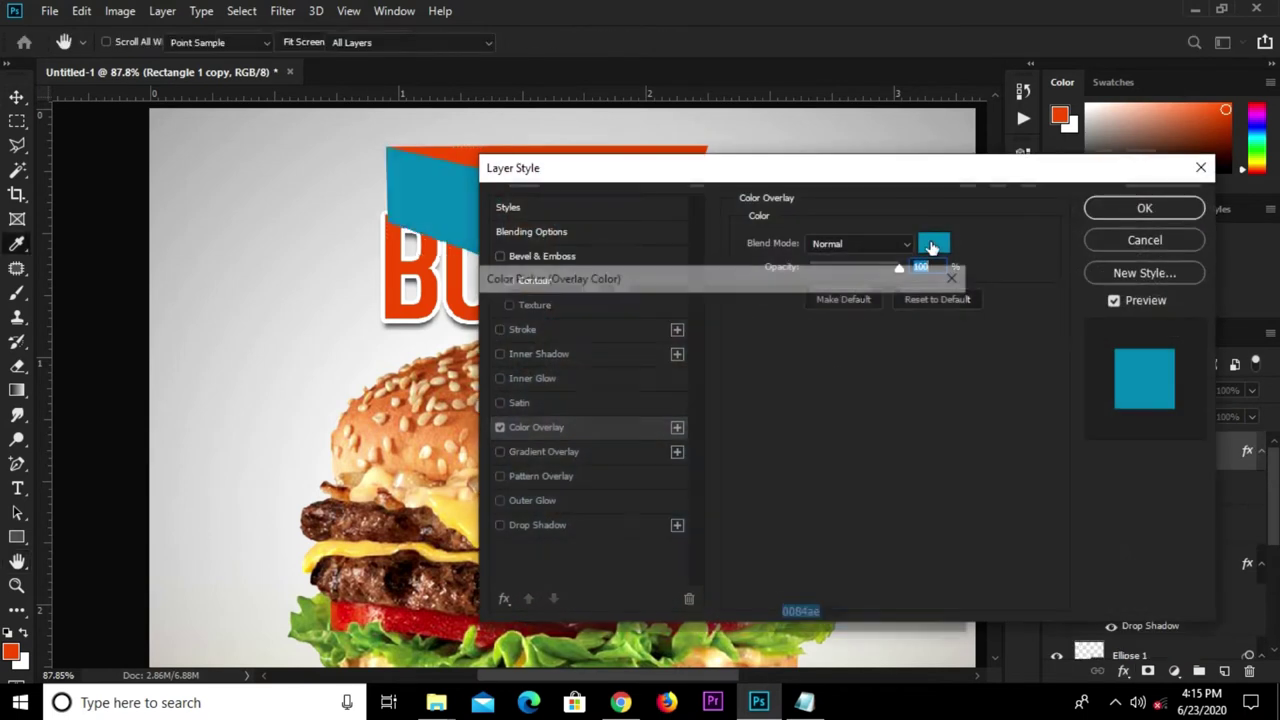
click(432, 287)
click(720, 419)
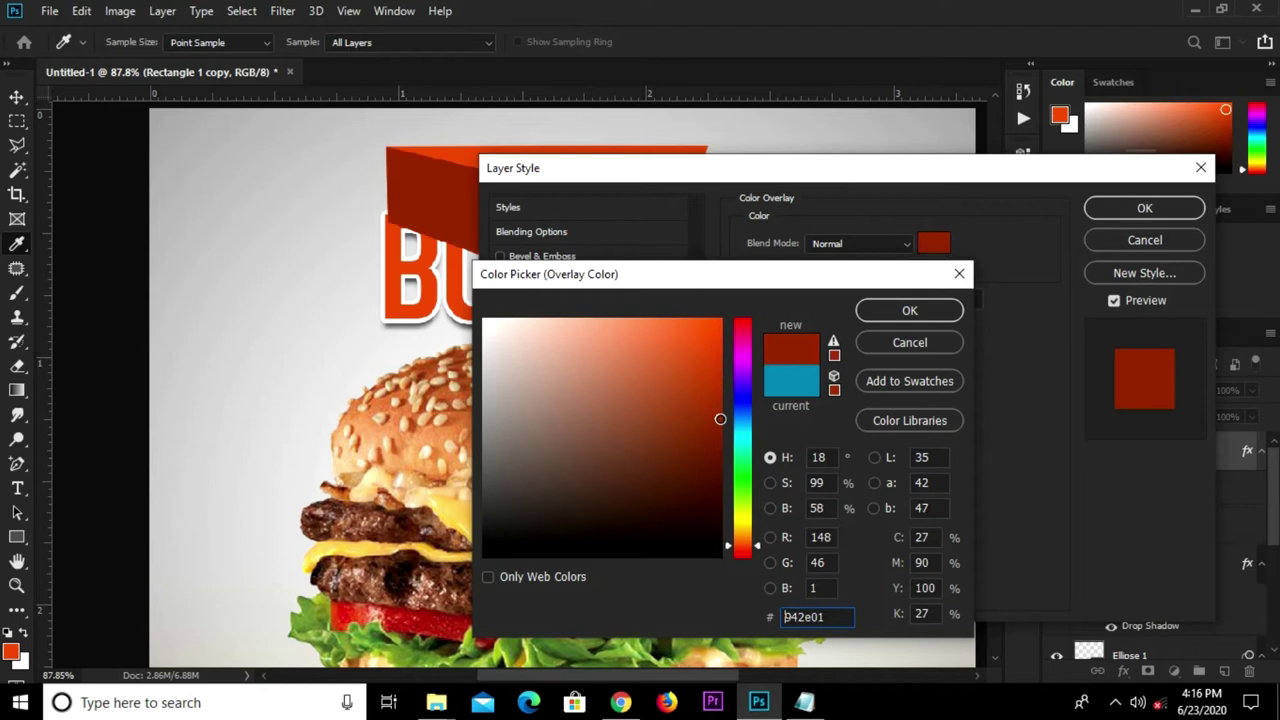
click(885, 318)
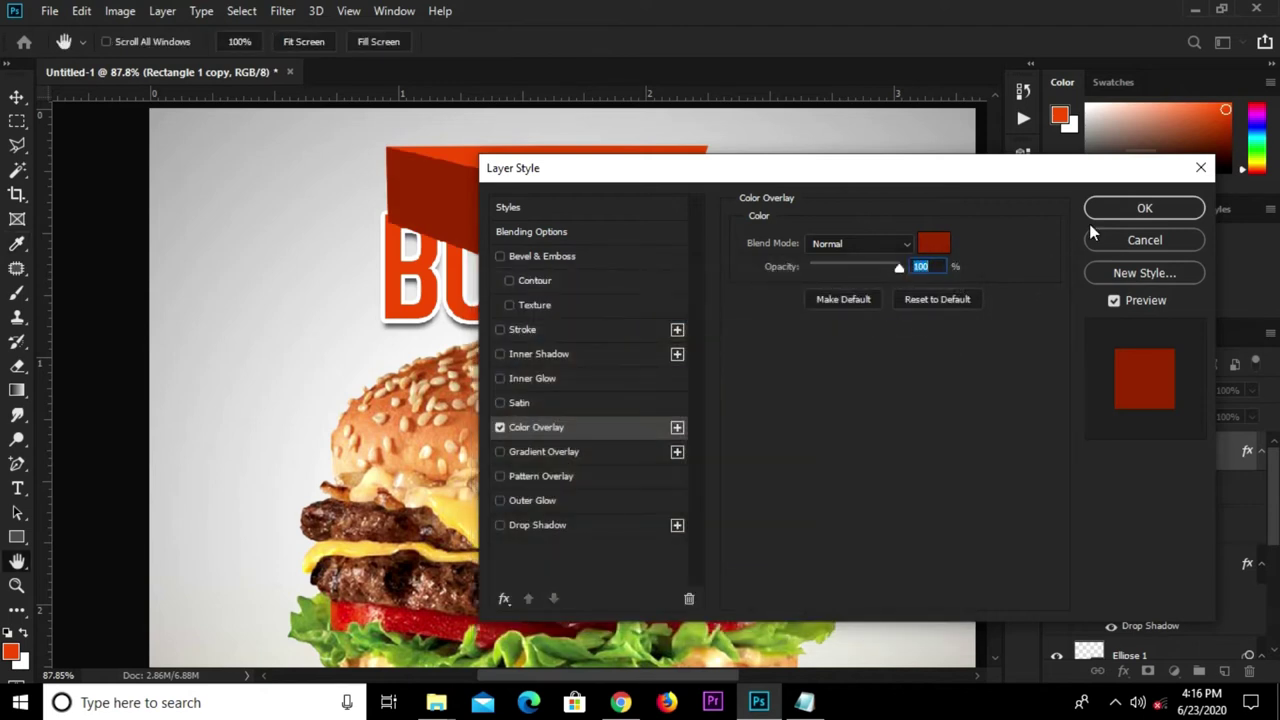
key(Return)
- Move the dark red copy below Rectangle 1 and select both ribbon pieces
drag(1148, 466, 1145, 535)
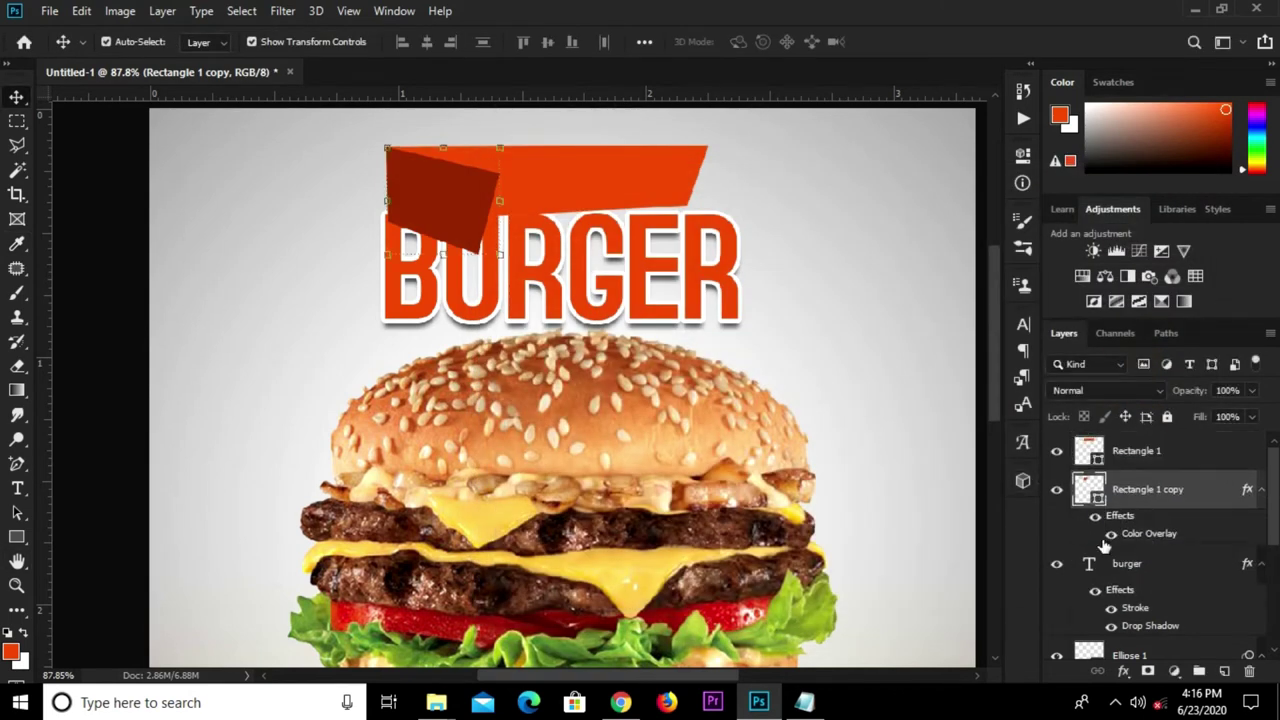
click(628, 305)
scroll(630, 300, down, 1)
scroll(700, 280, down, 1)
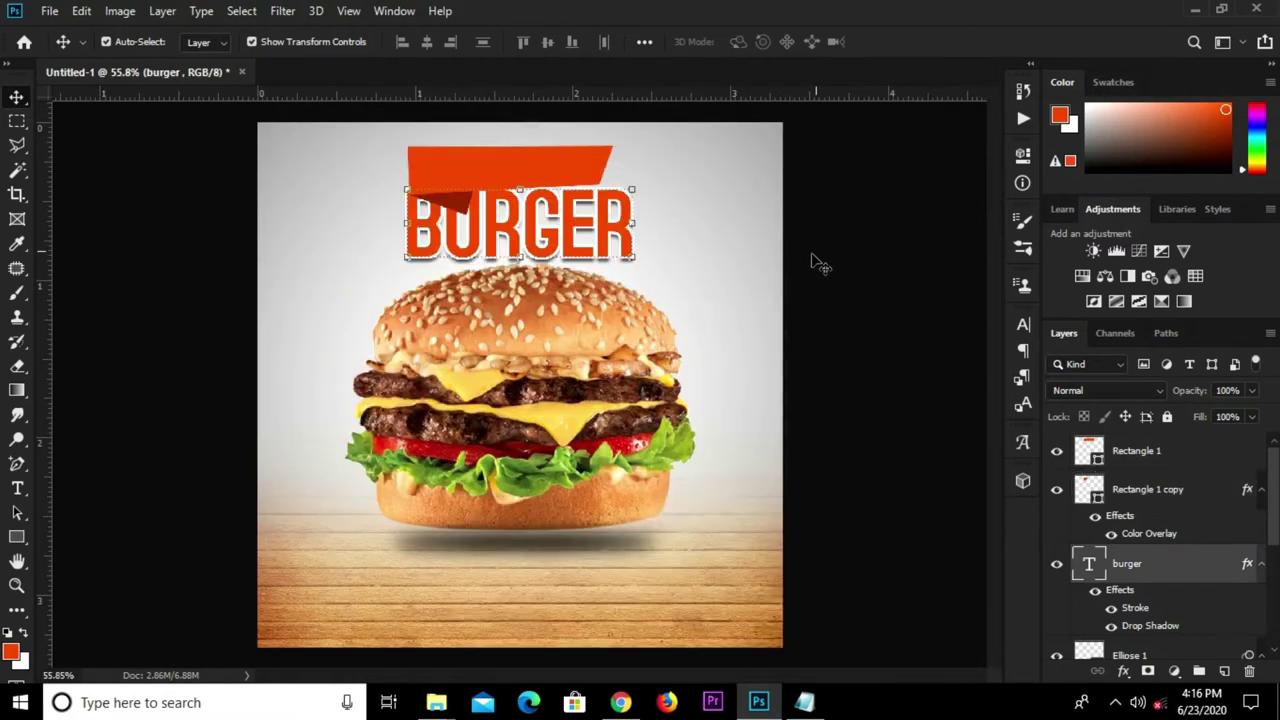
click(543, 180)
shift+click(1142, 494)
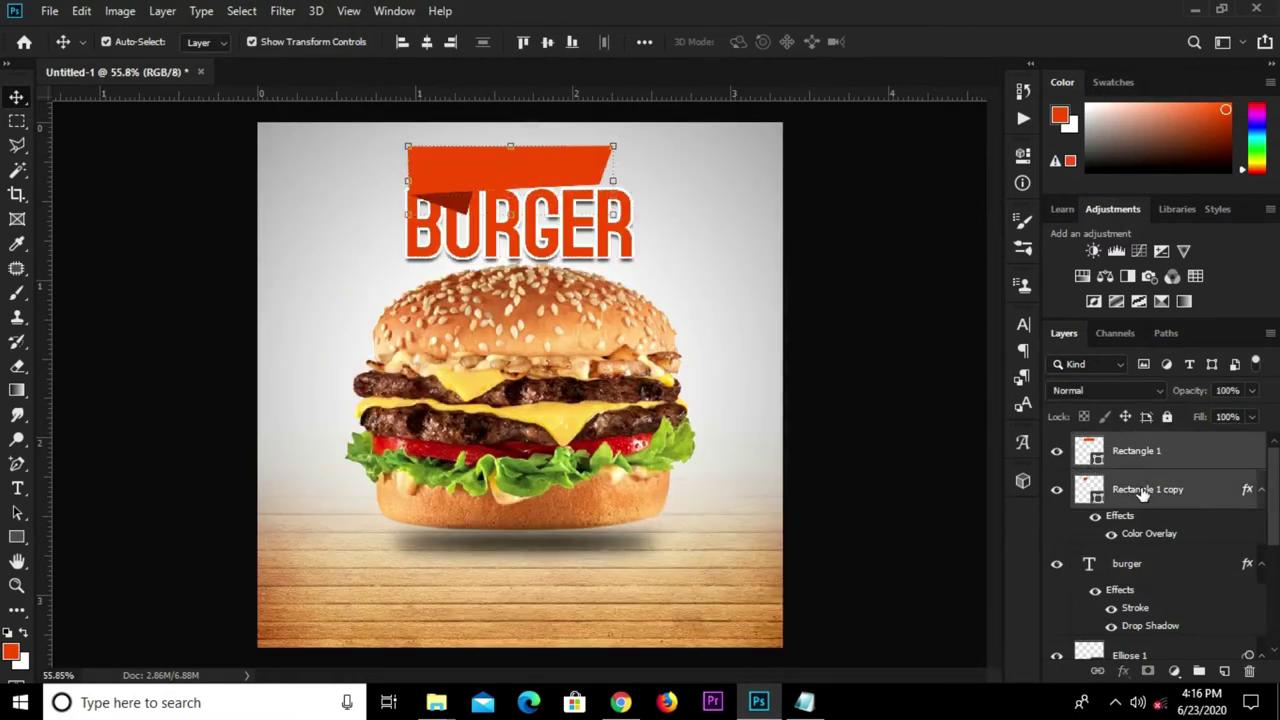
- Try scaling both ribbon pieces down, then undo that resize
key(ctrl+t)
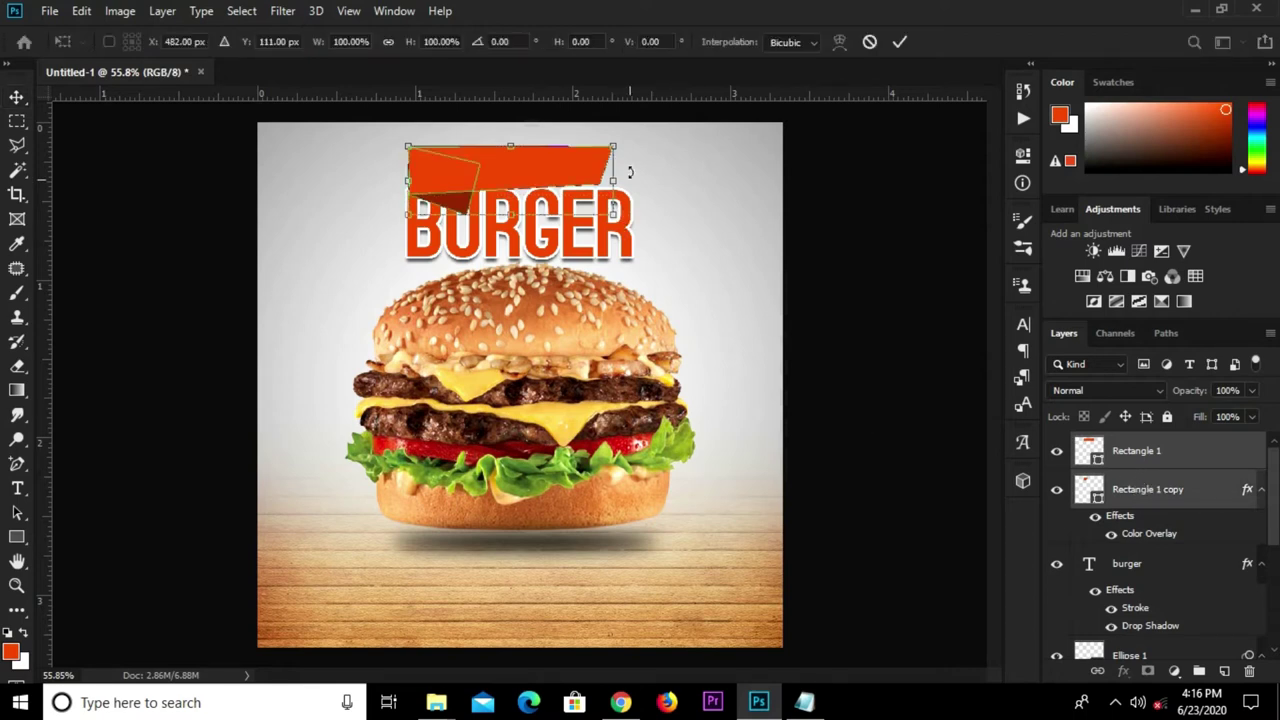
drag(613, 146, 558, 170)
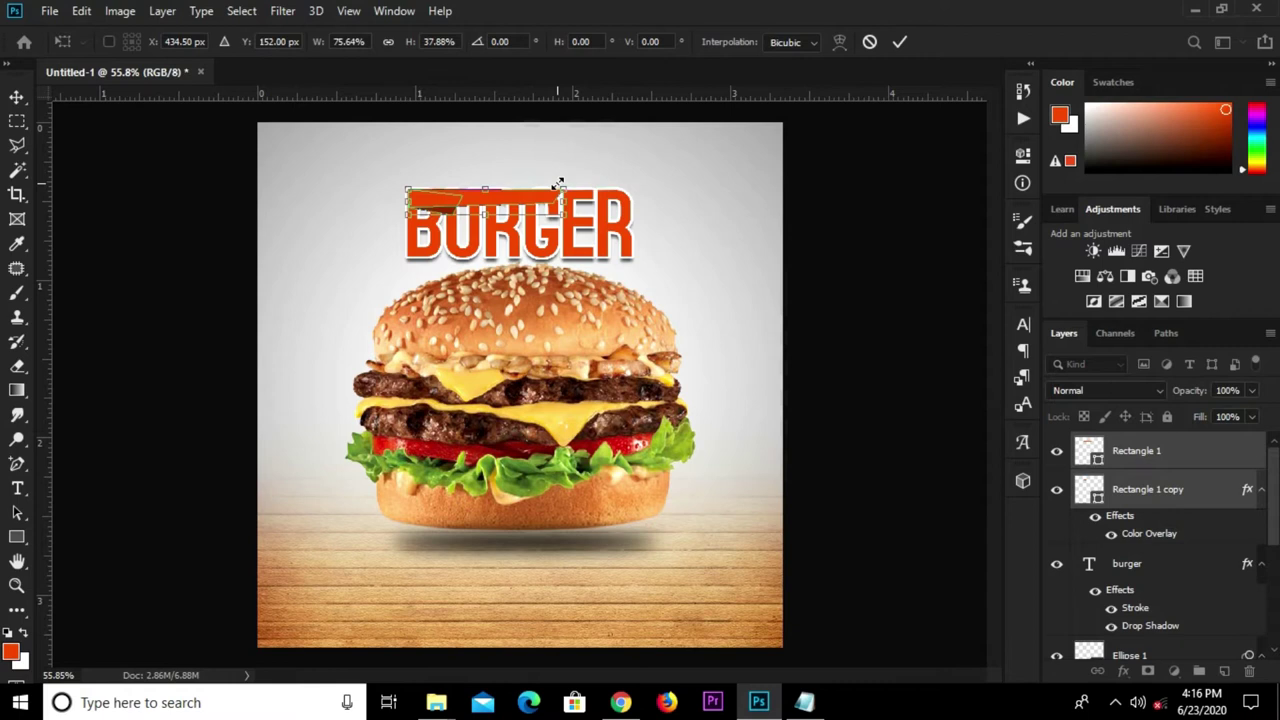
drag(557, 170, 566, 190)
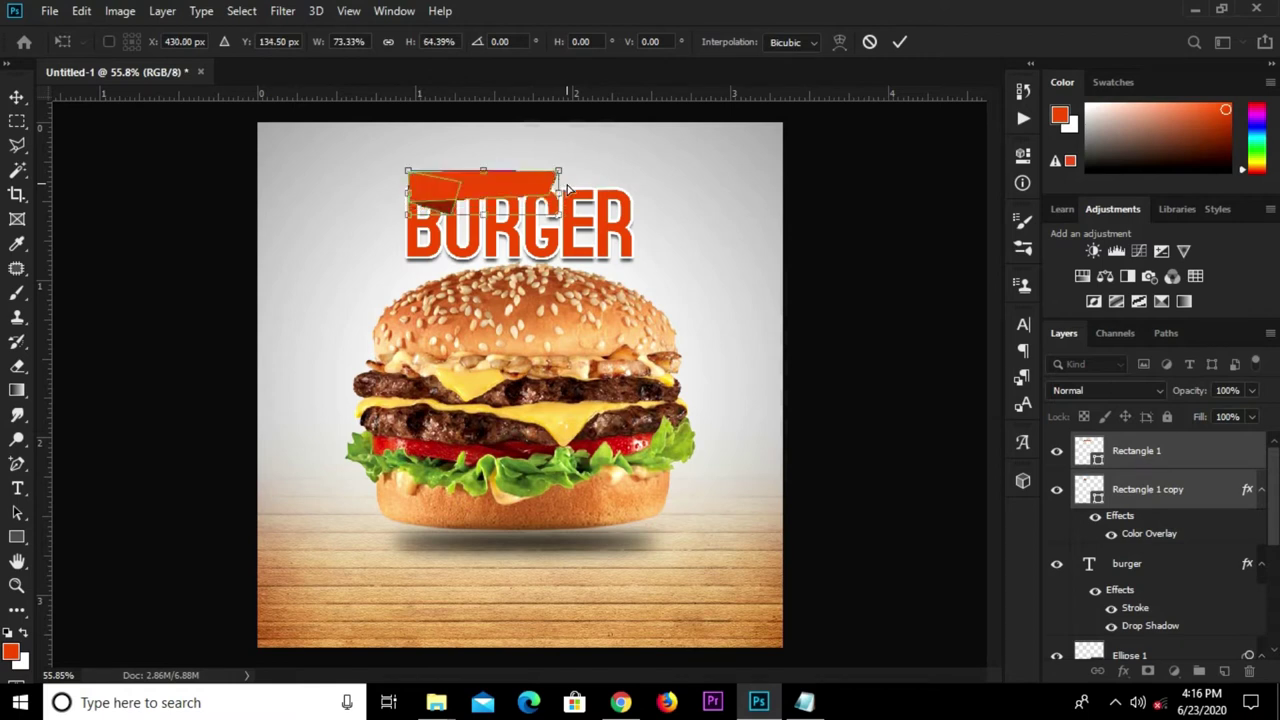
click(899, 42)
key(ctrl+z)
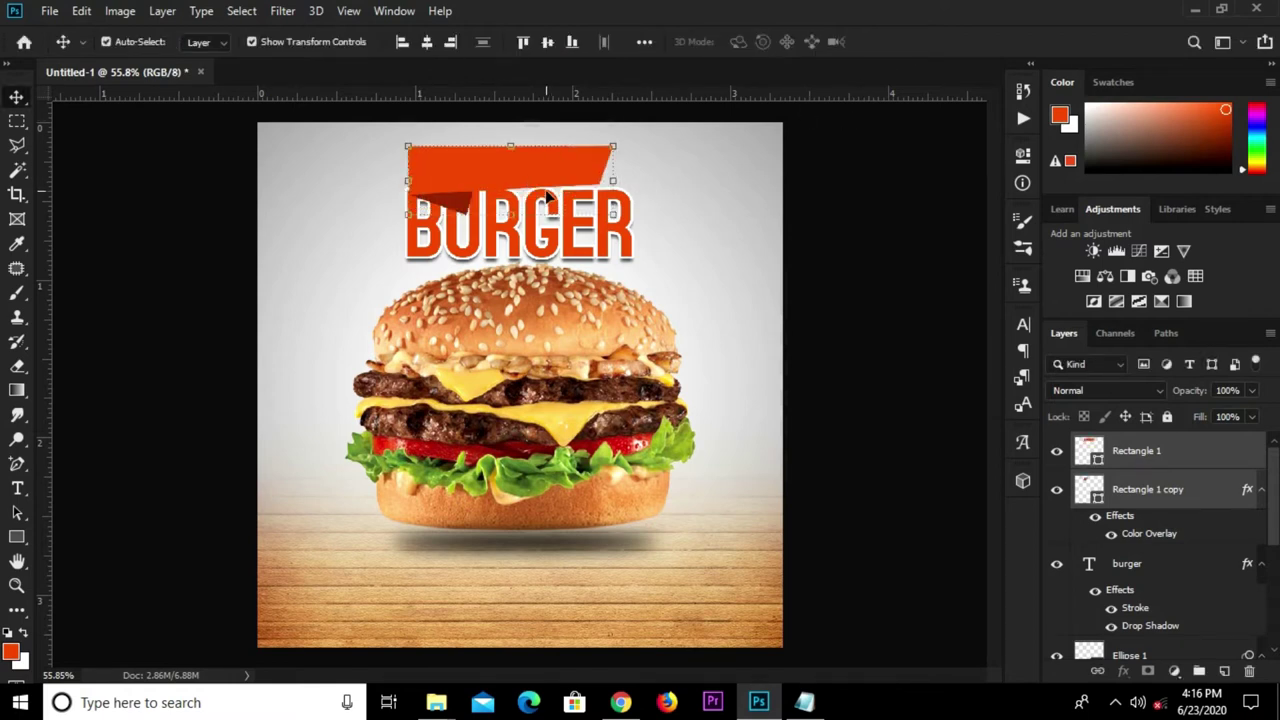
- Group the ribbon pieces as Group 1 and scale it to 64.11% above BURGER
key(ctrl+g)
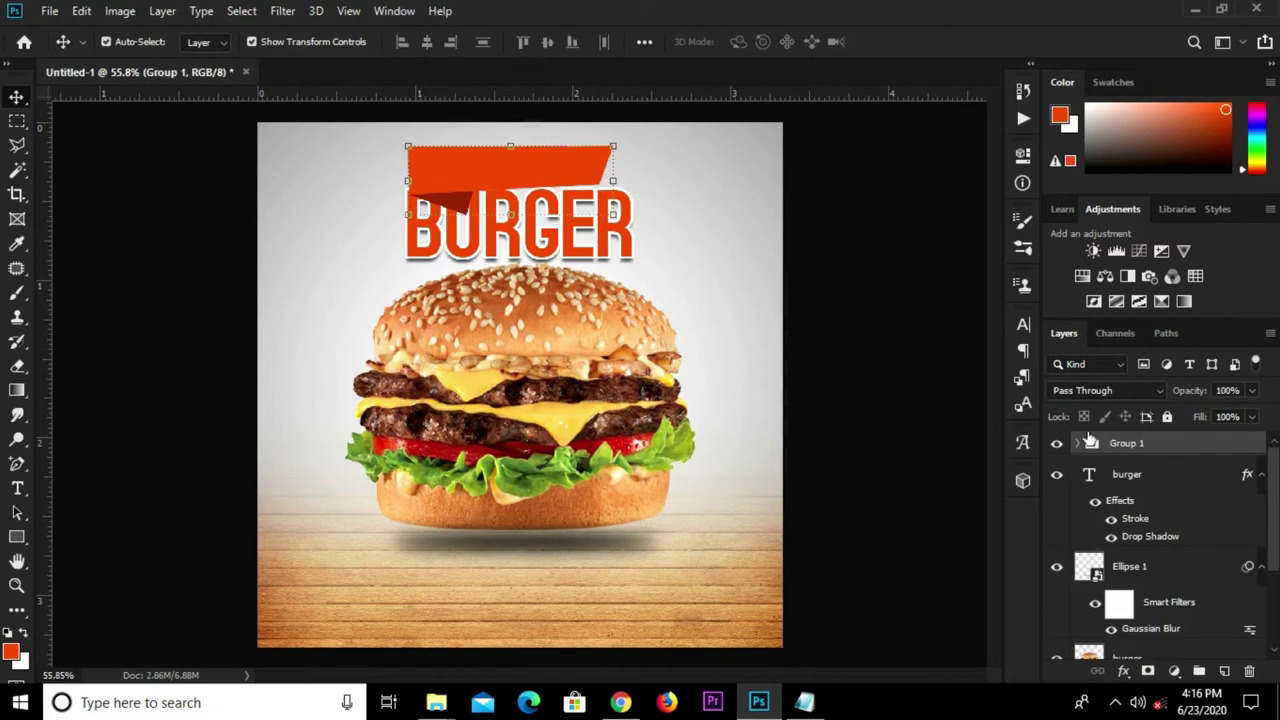
mouse_move(612, 141)
mouse_down()
mouse_move(541, 176)
mouse_move(504, 148)
mouse_move(531, 177)
mouse_up()
scroll(504, 148, up, 1)
scroll(504, 148, up, 3)
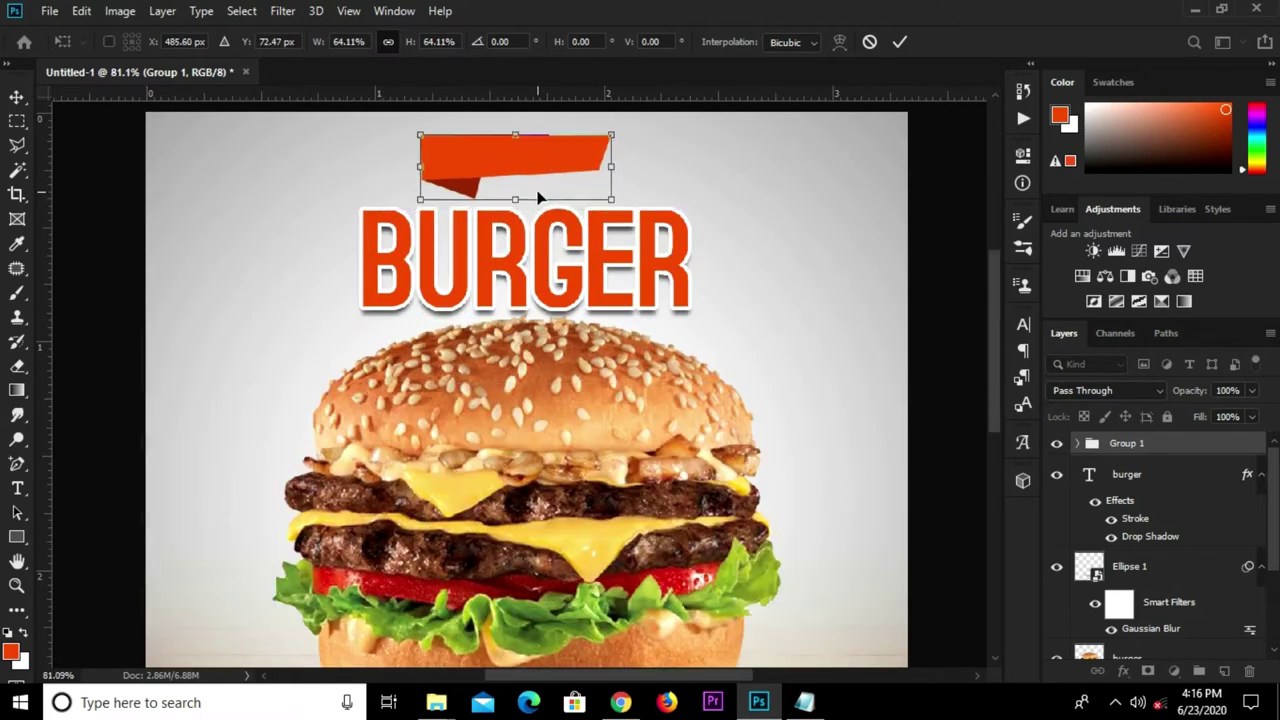
key(Return)
click(750, 243)
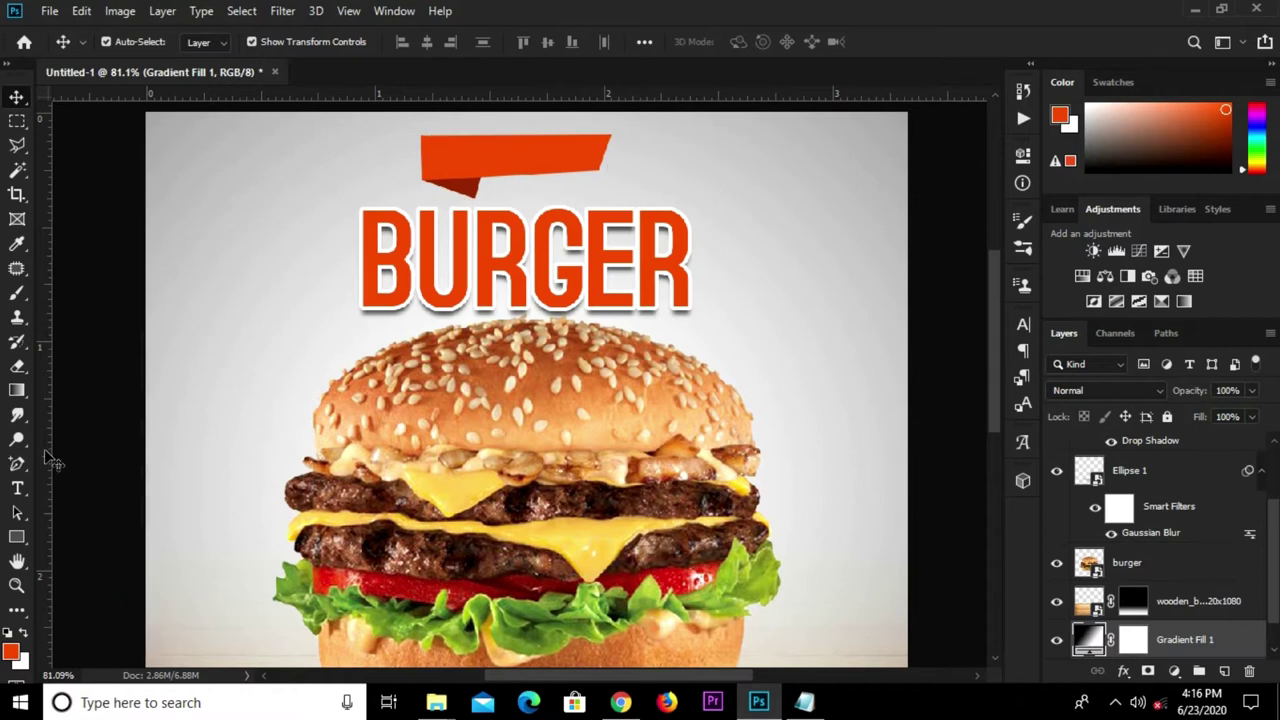
- Type DELICIOUS in white 11 pt text near the poster's top right
click(17, 488)
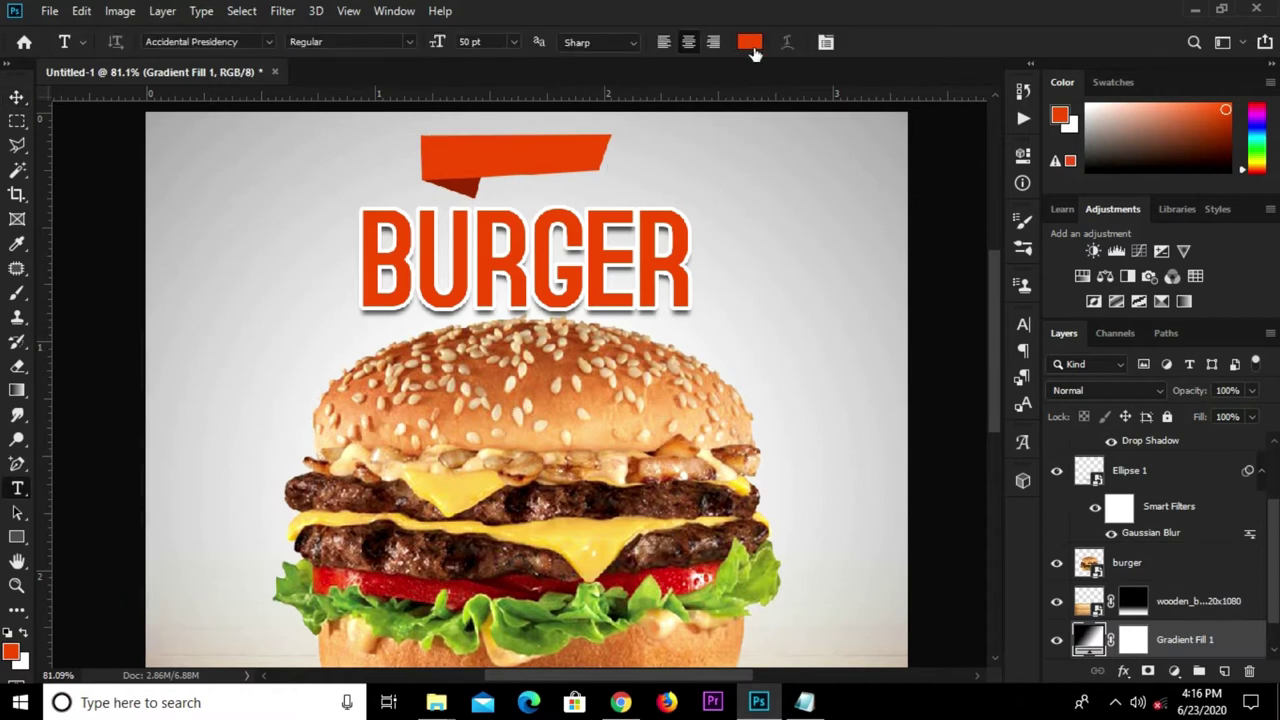
click(749, 41)
drag(526, 349, 484, 299)
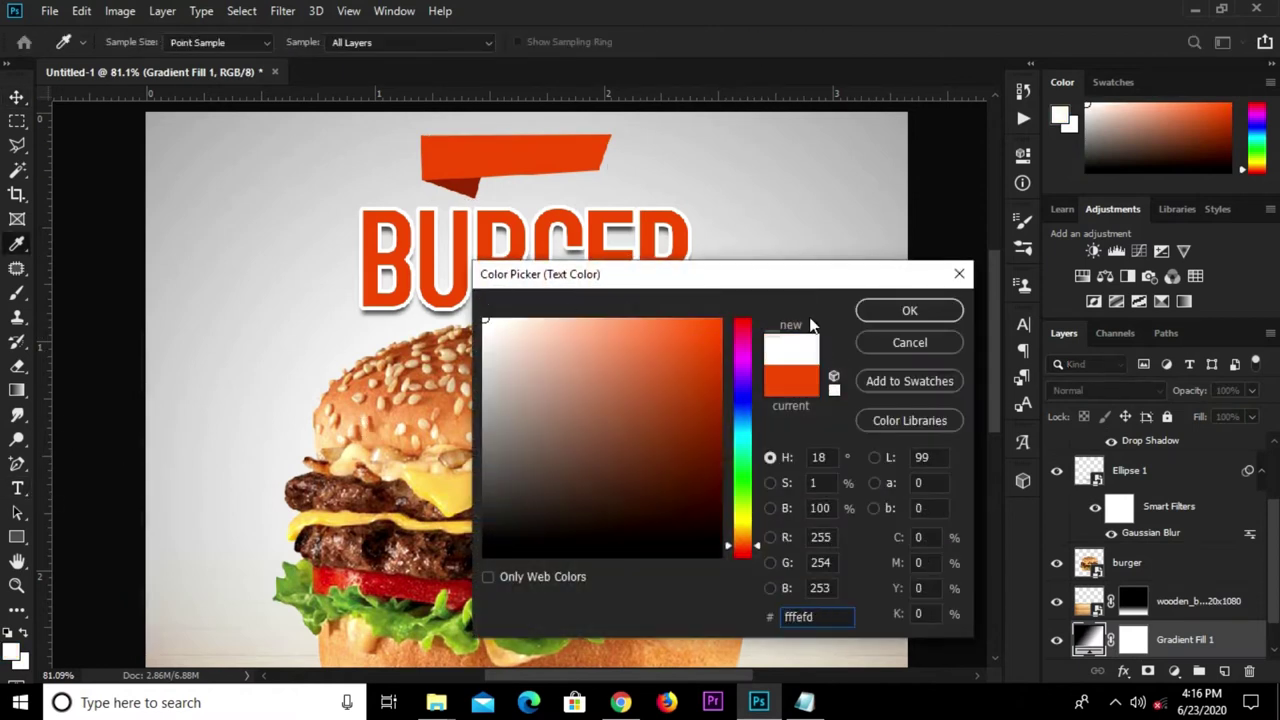
click(909, 310)
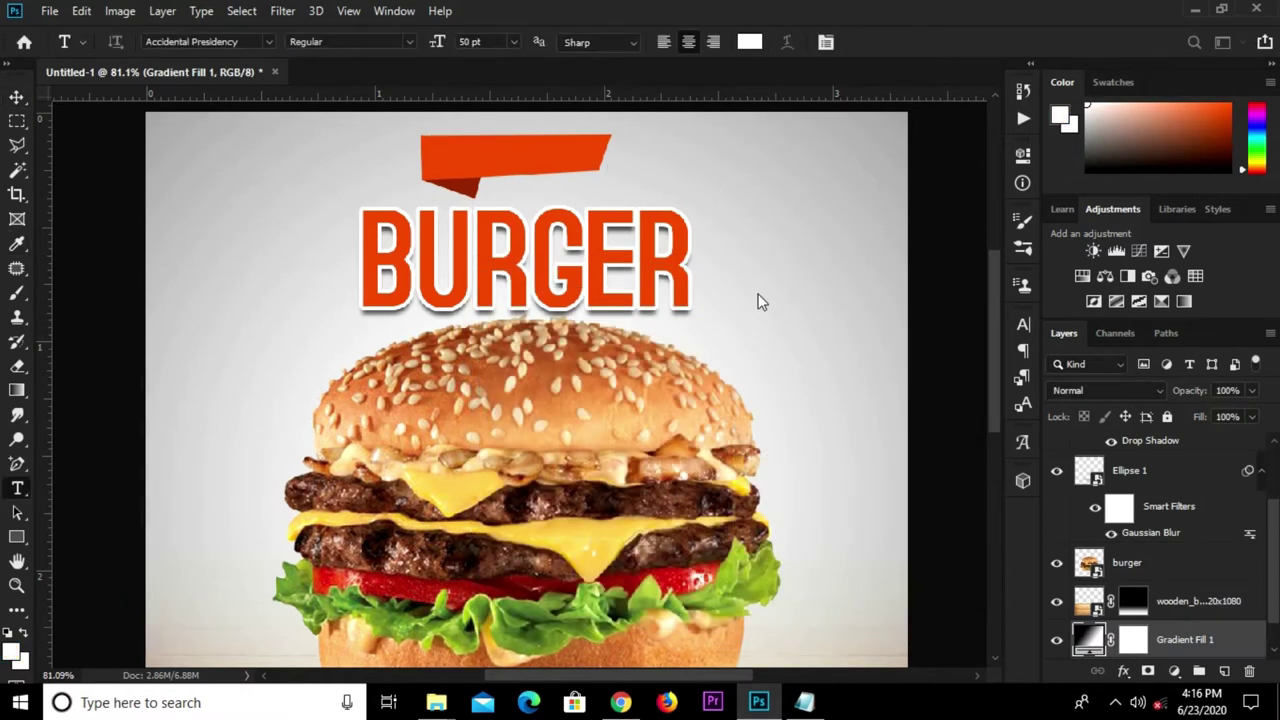
click(514, 42)
click(495, 142)
click(759, 193)
text(DELICIOUS)
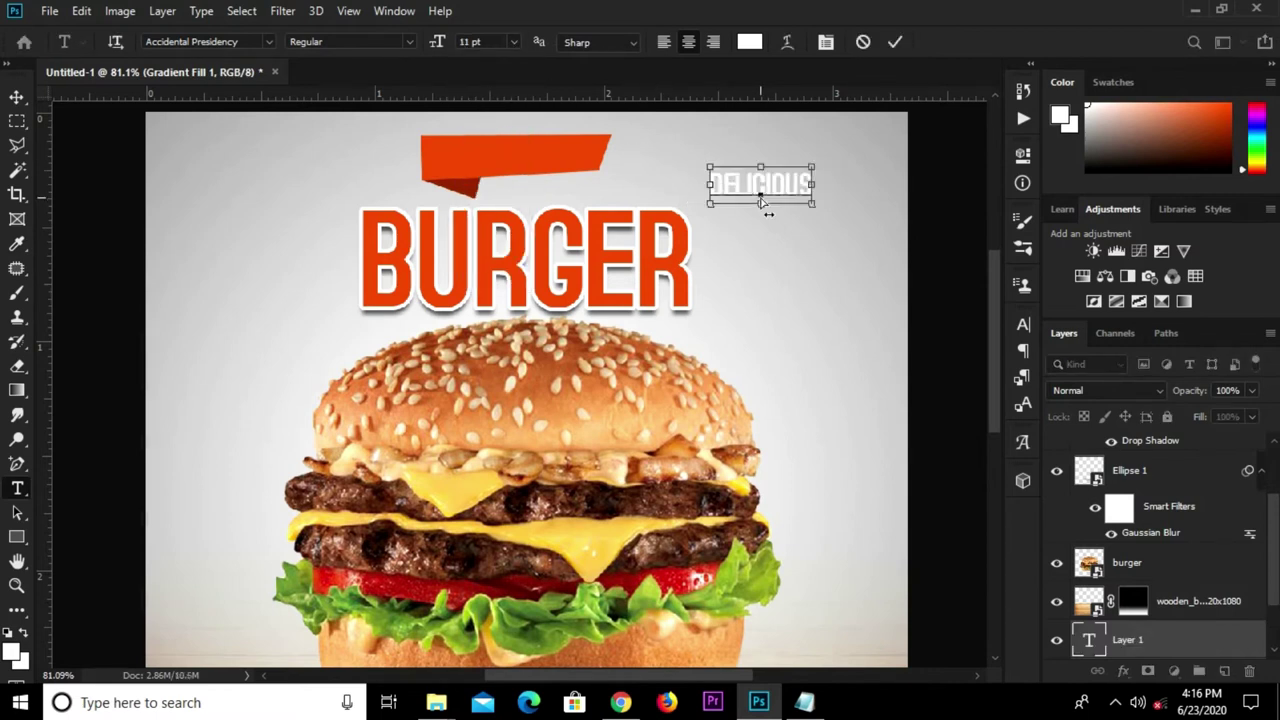
click(895, 42)
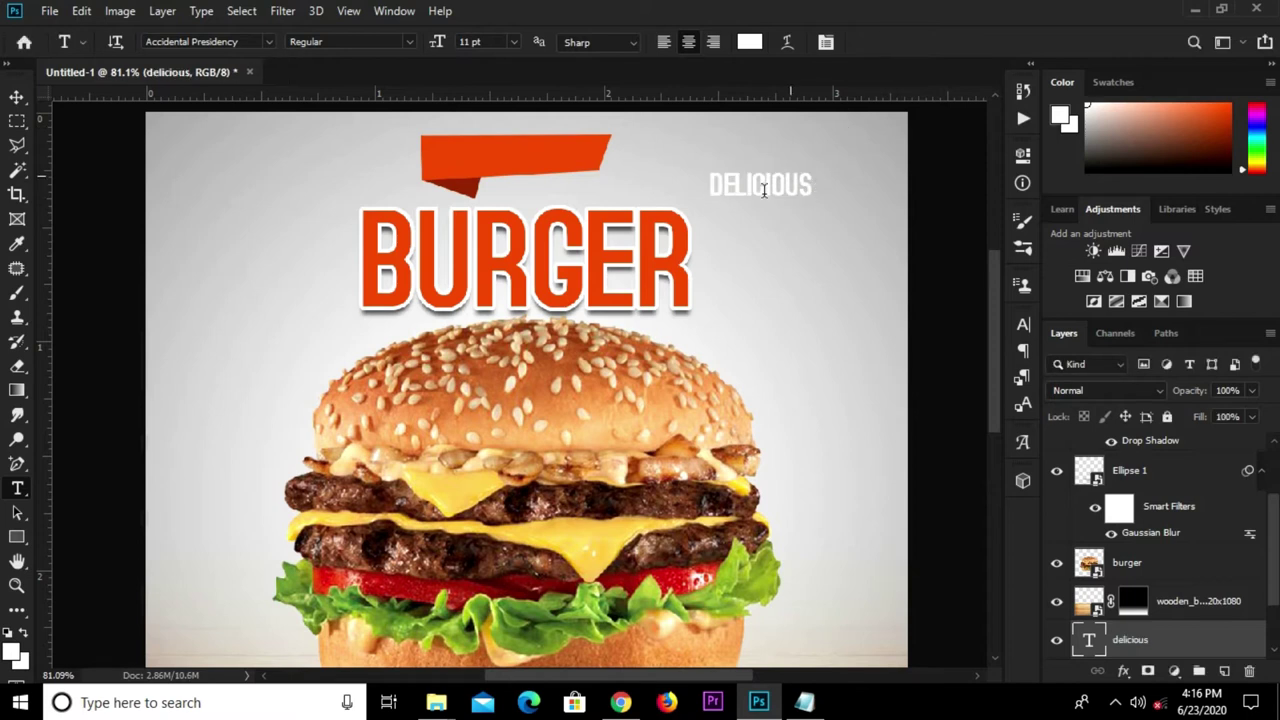
- Set DELICIOUS to the Cocogoose font and move it onto the orange ribbon
key(v)
click(1023, 324)
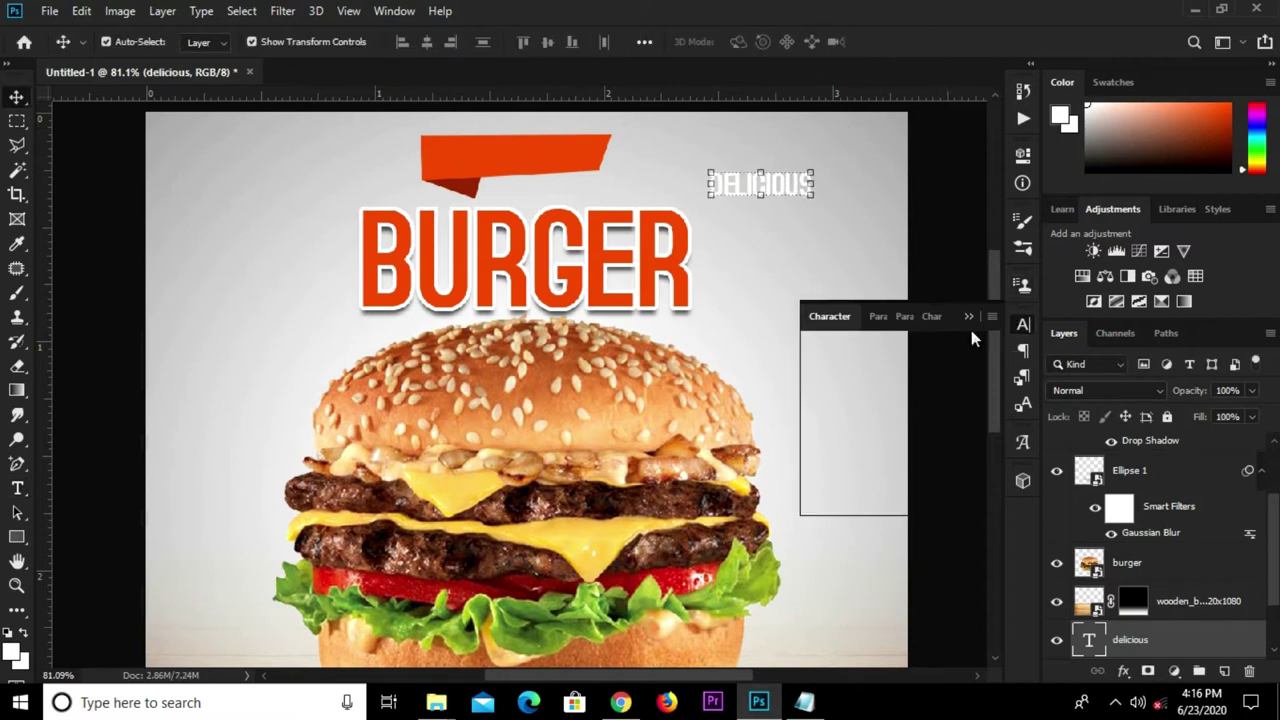
click(909, 351)
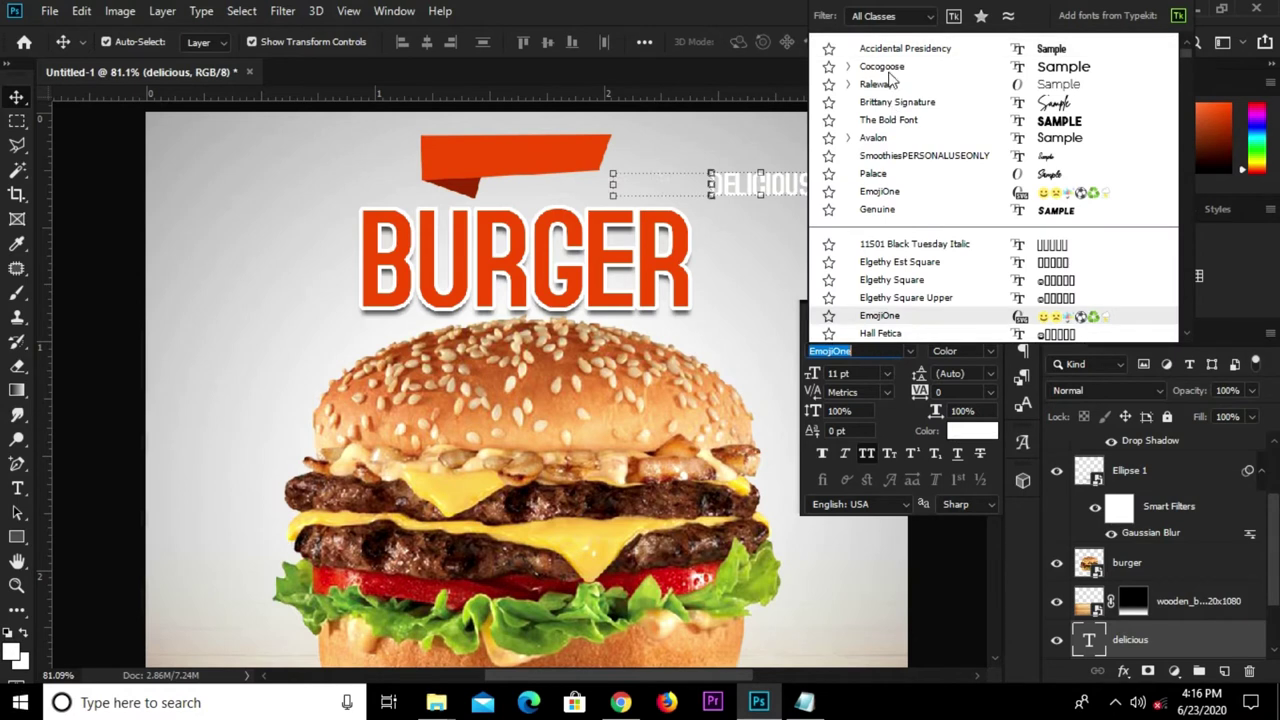
click(884, 67)
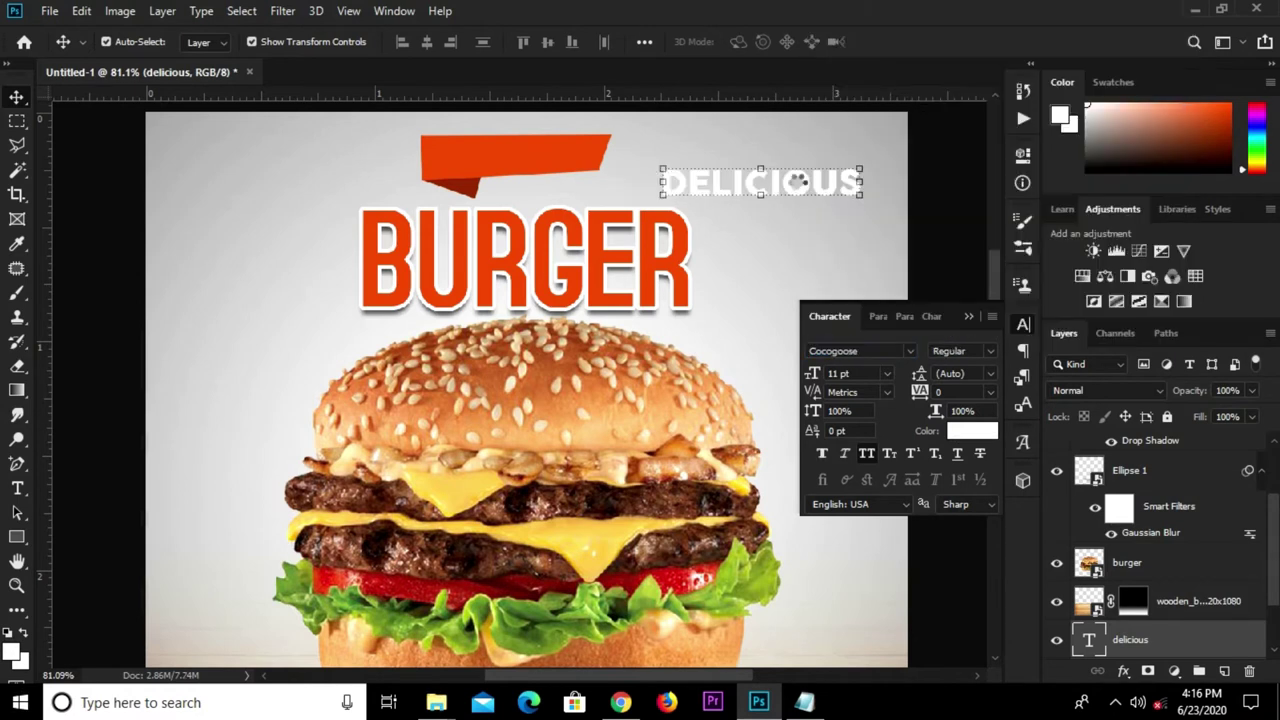
drag(787, 190, 592, 164)
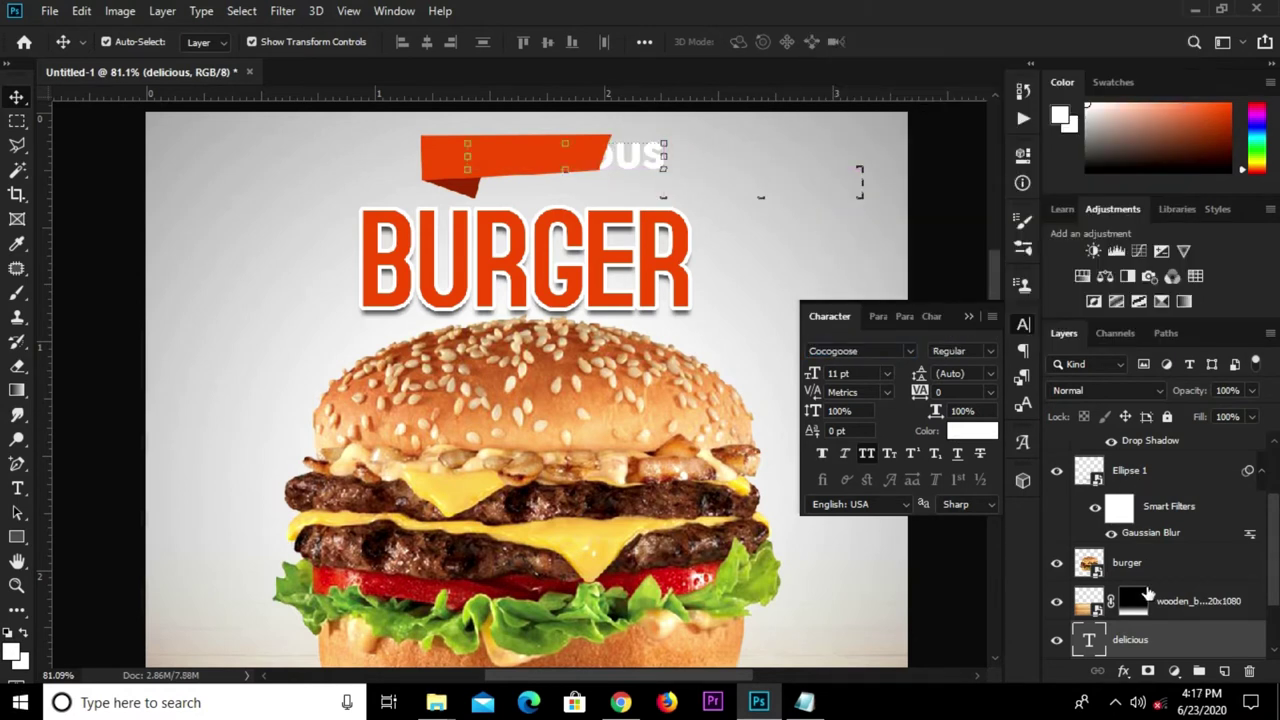
- Stack the DELICIOUS layer above the ribbon group and scale the text onto the ribbon
drag(1153, 645, 1142, 417)
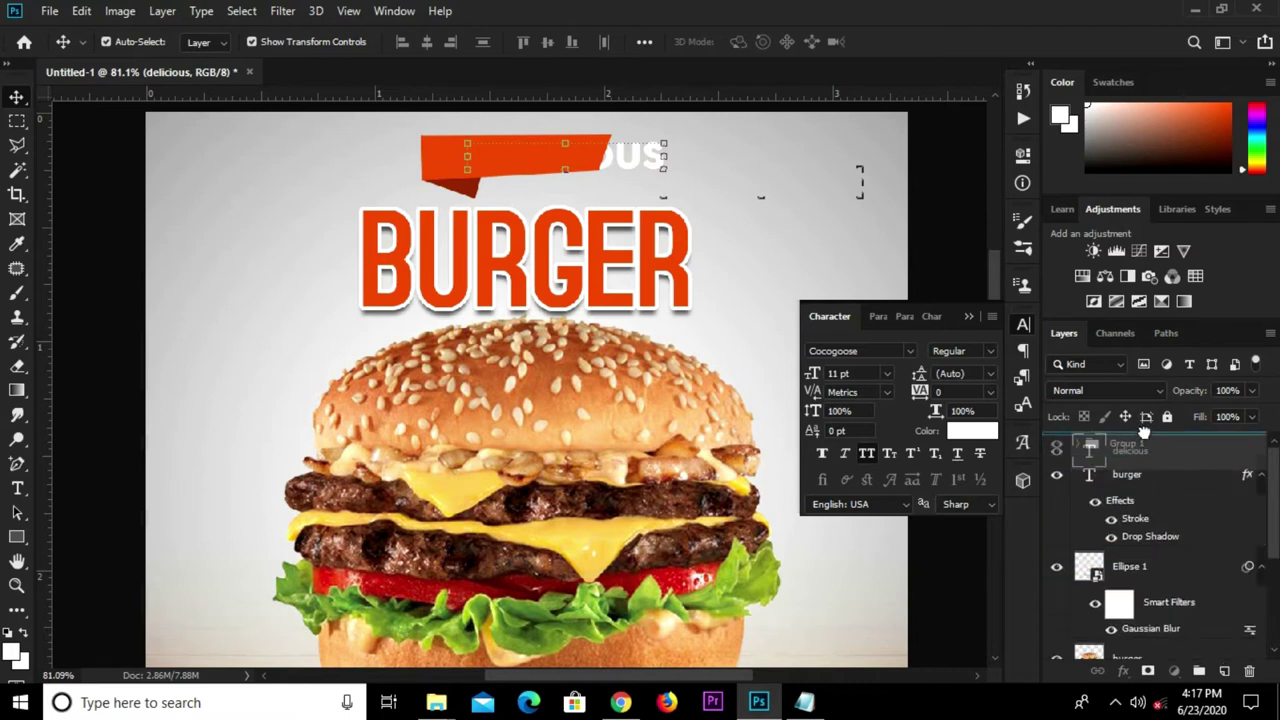
drag(1142, 417, 1140, 440)
click(969, 317)
click(664, 141)
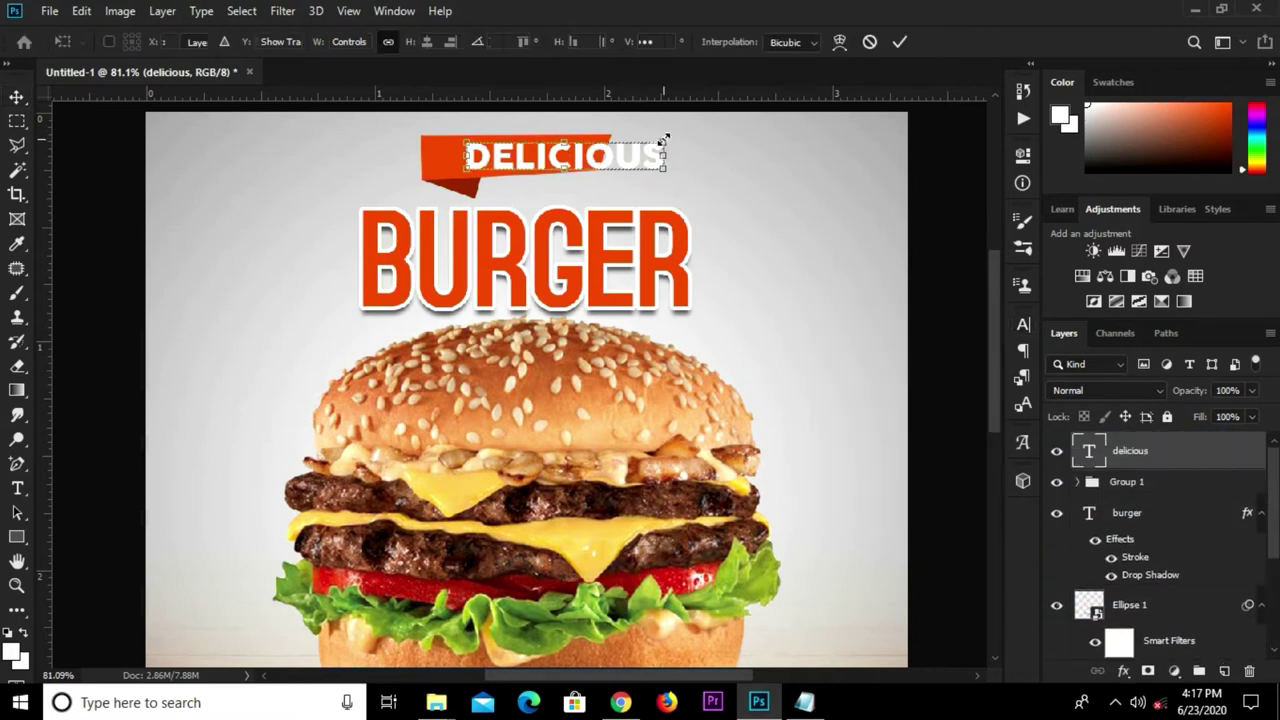
drag(664, 139, 533, 160)
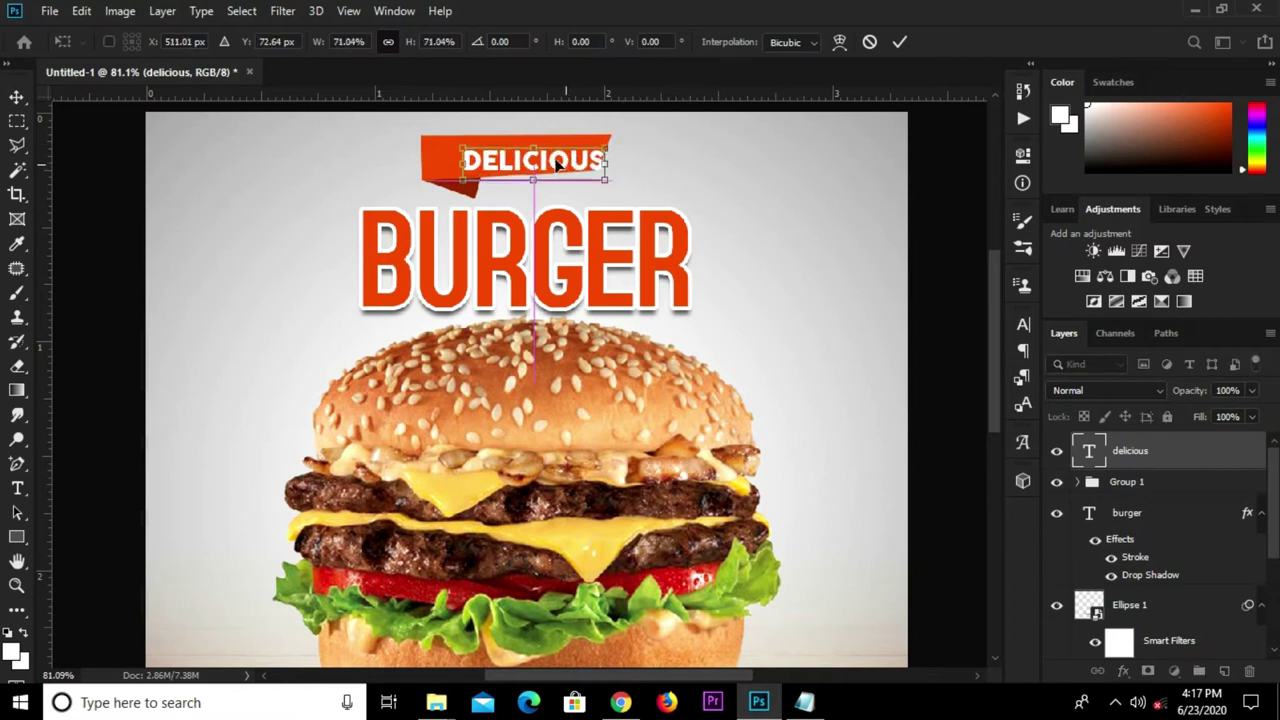
scroll(612, 180, up, 3)
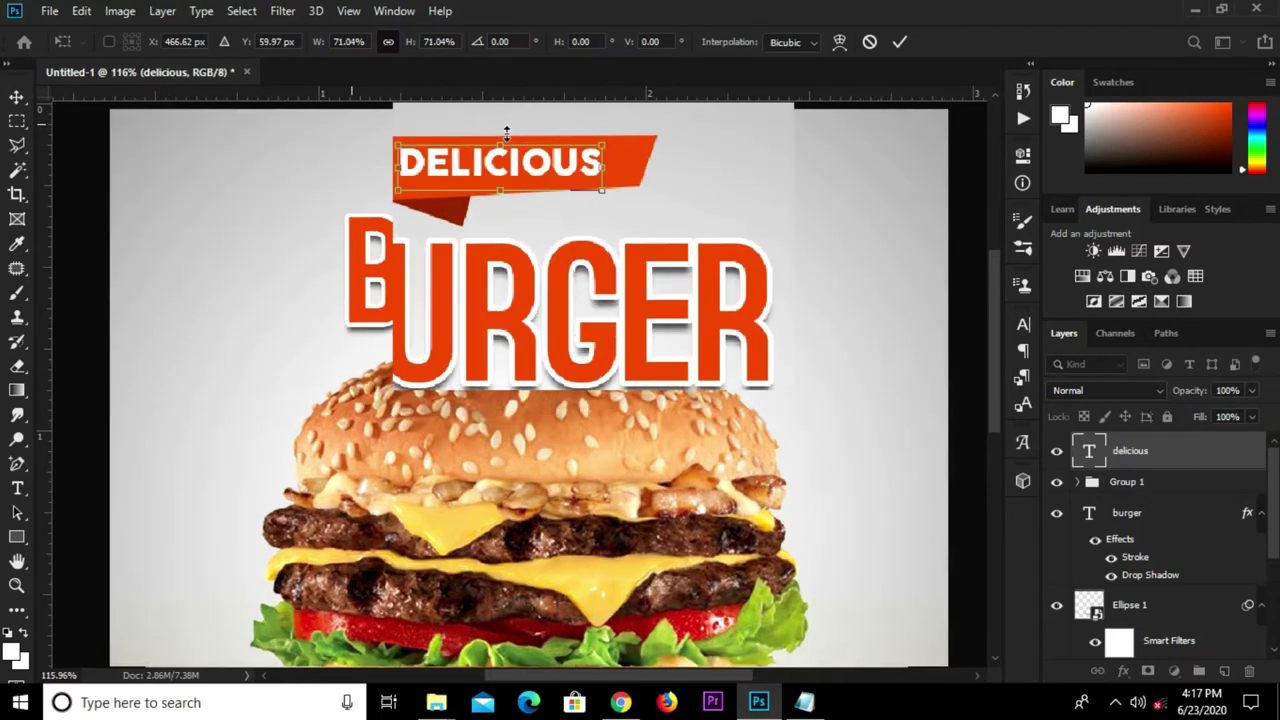
drag(607, 197, 633, 201)
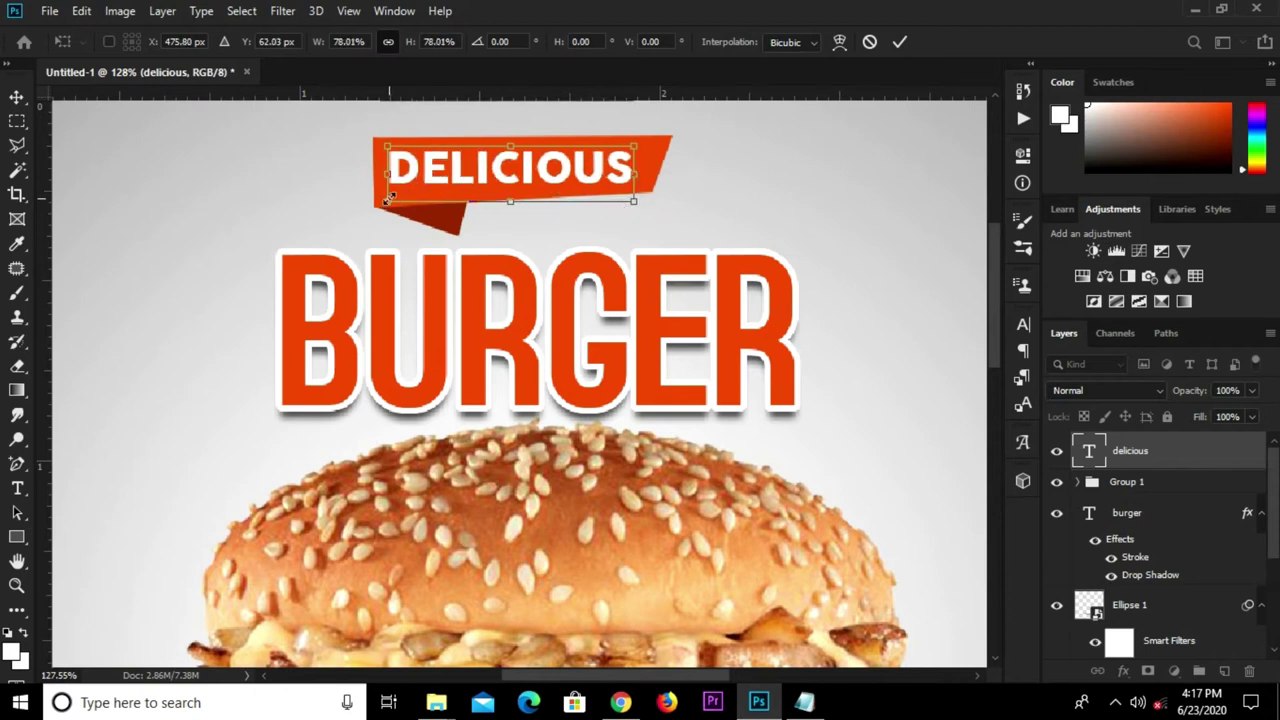
drag(386, 201, 378, 204)
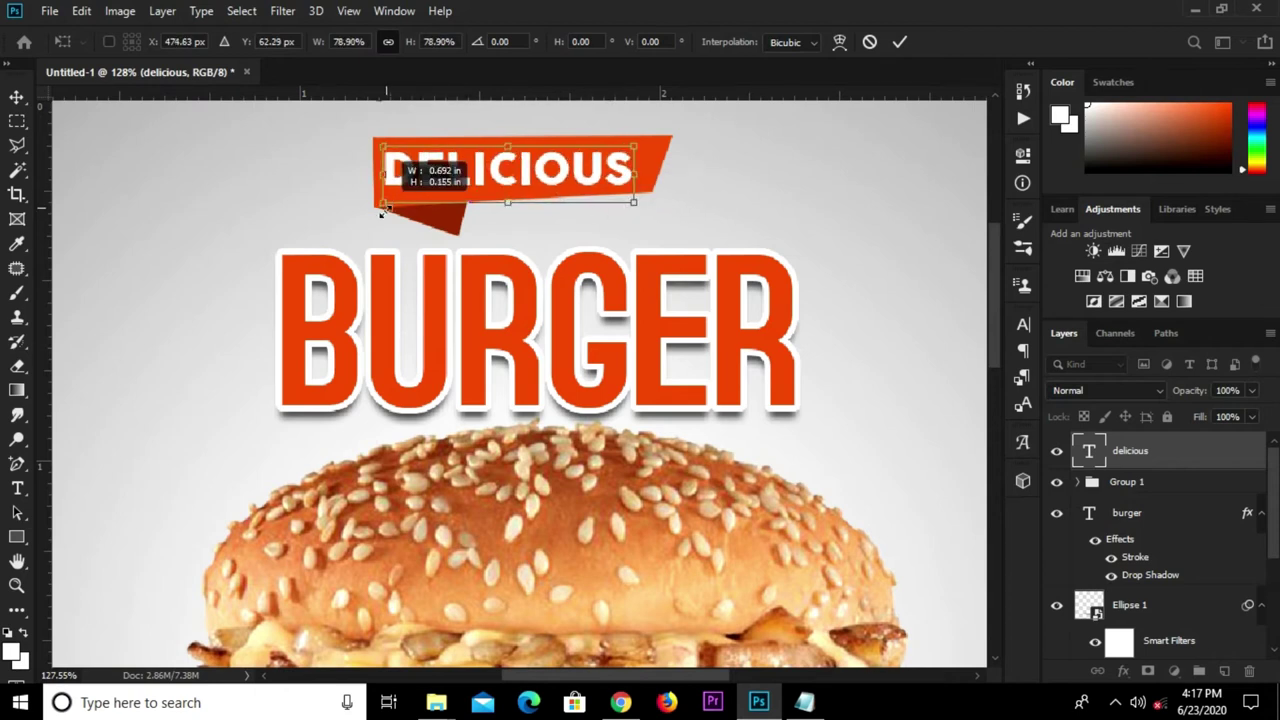
click(897, 42)
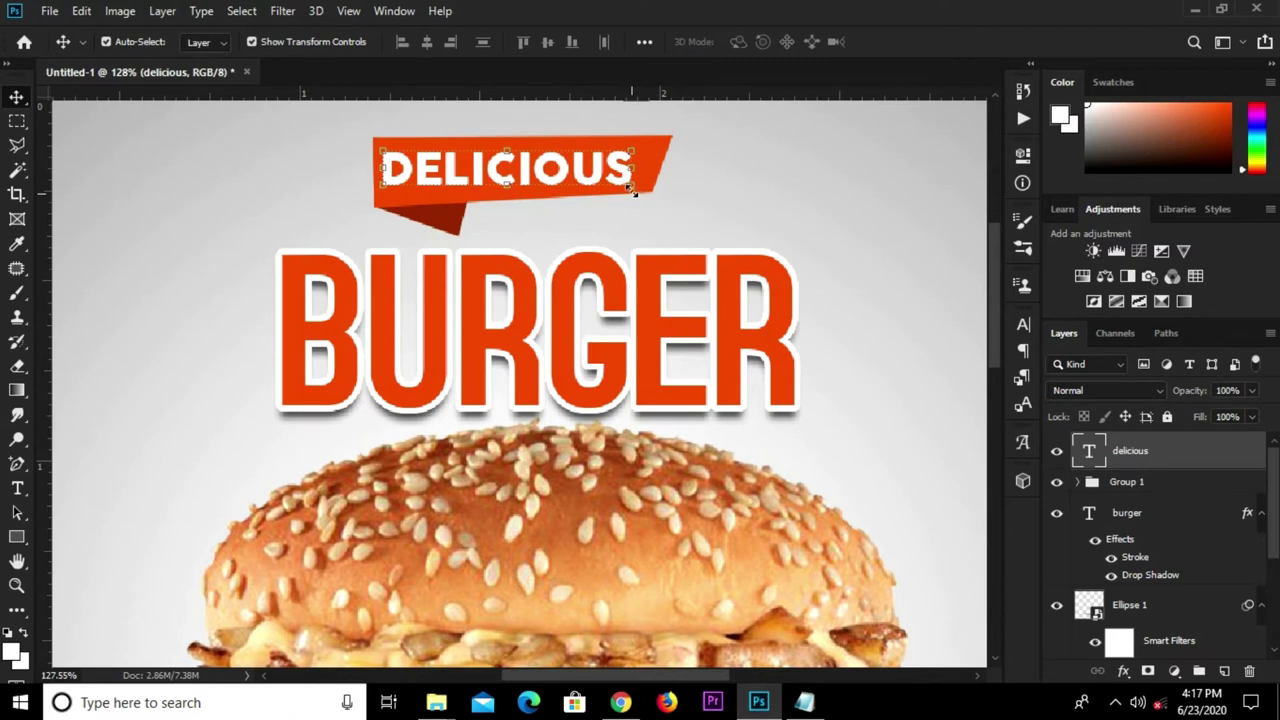
- Enlarge DELICIOUS to about 107.55% and tilt it -1.64° to match the ribbon
key(ctrl+t)
drag(655, 147, 620, 162)
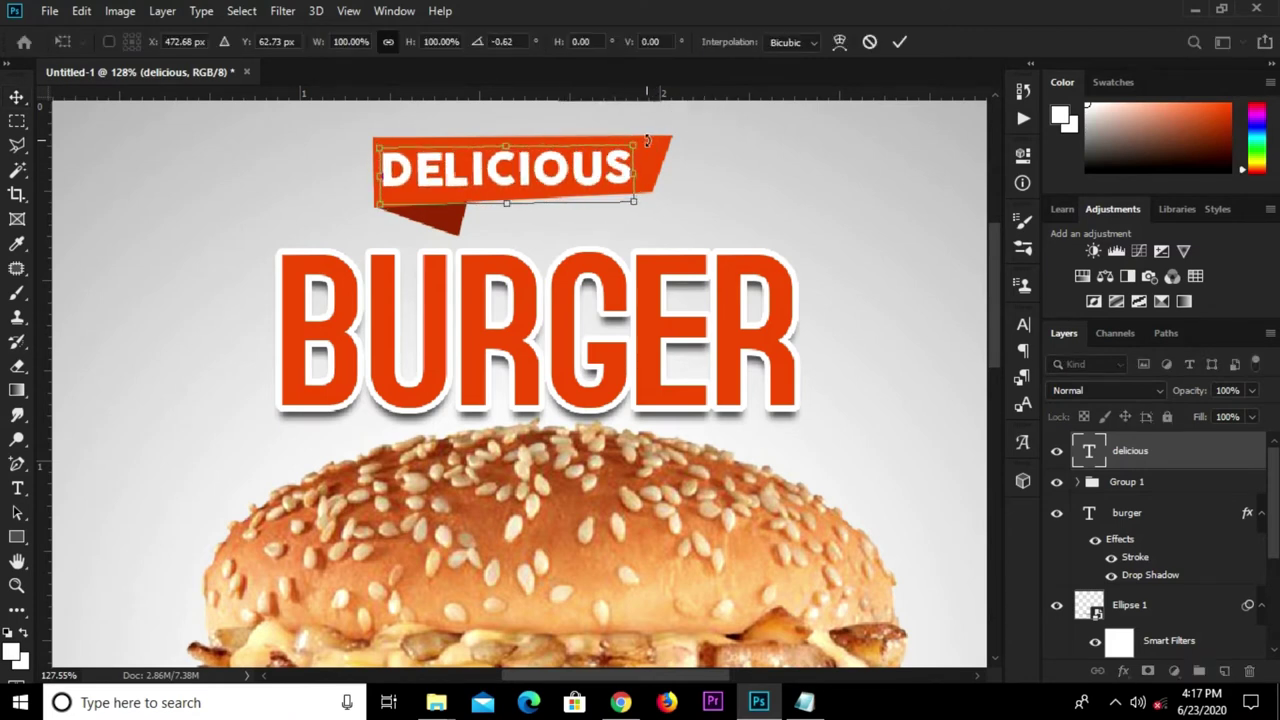
drag(645, 140, 648, 137)
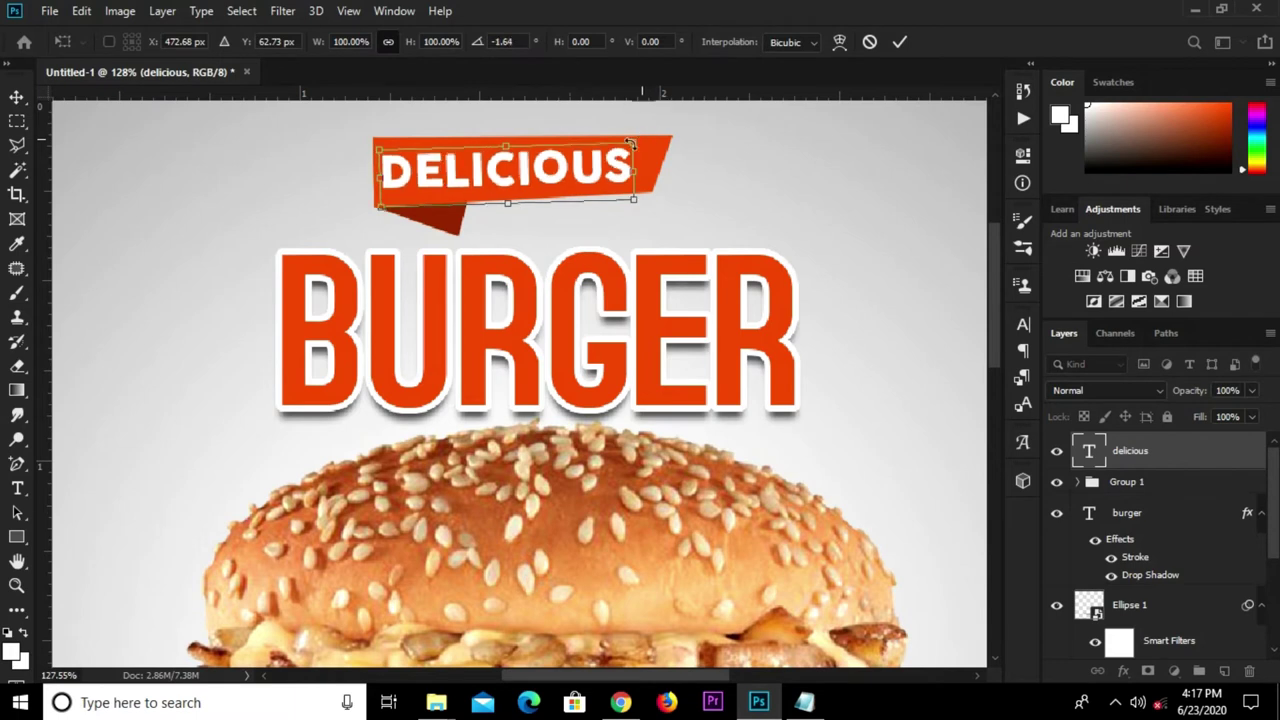
drag(648, 137, 650, 135)
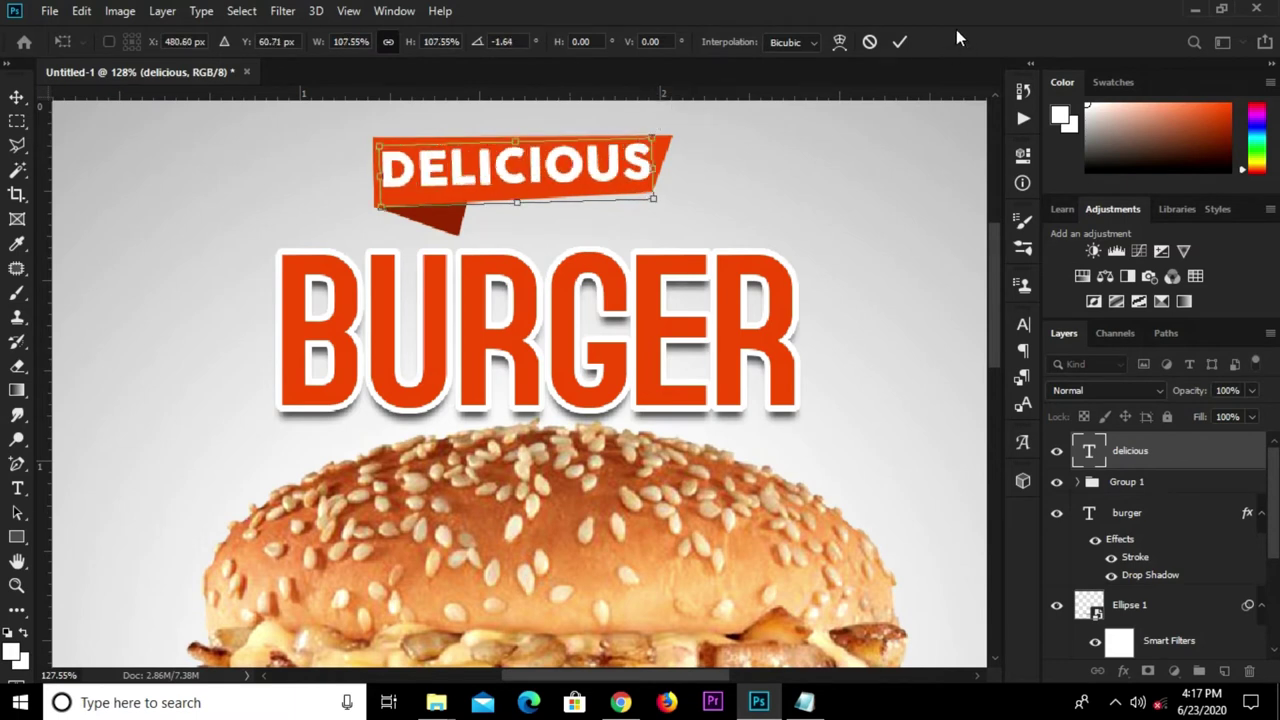
click(900, 44)
key(ctrl+0)
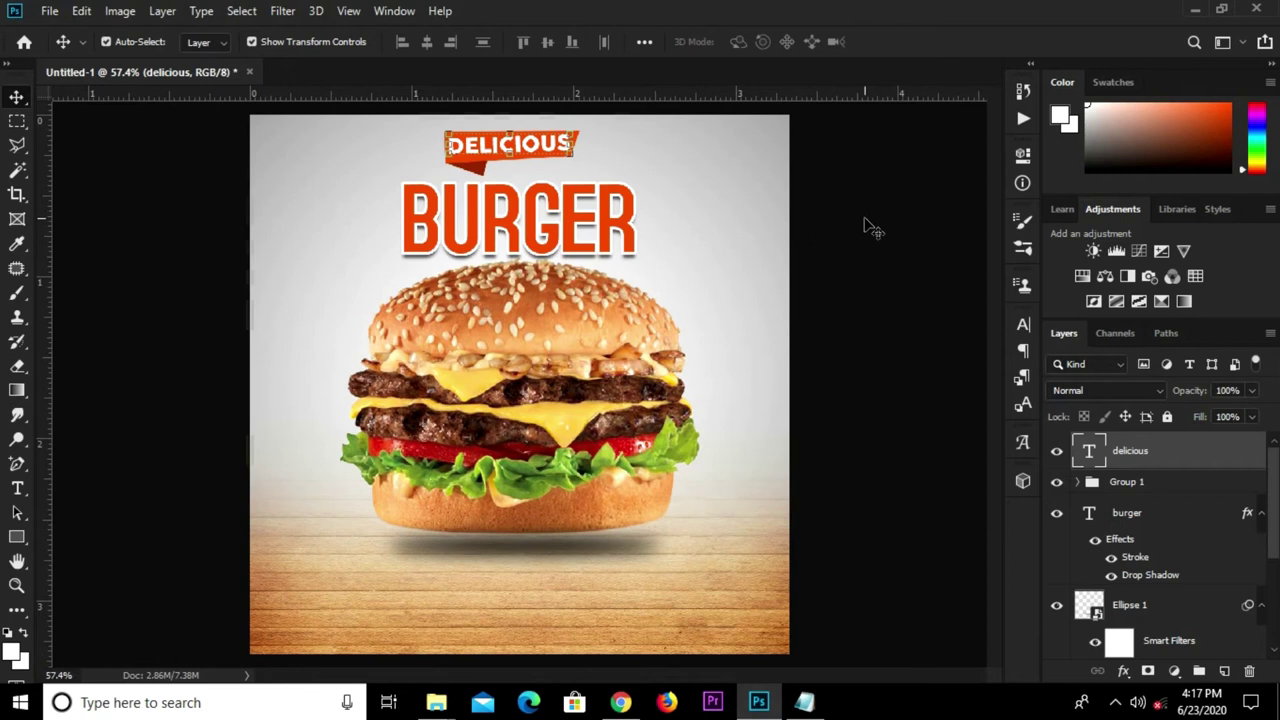
- Group the burger photo and its shadow ellipse into Group 2
click(837, 226)
click(605, 244)
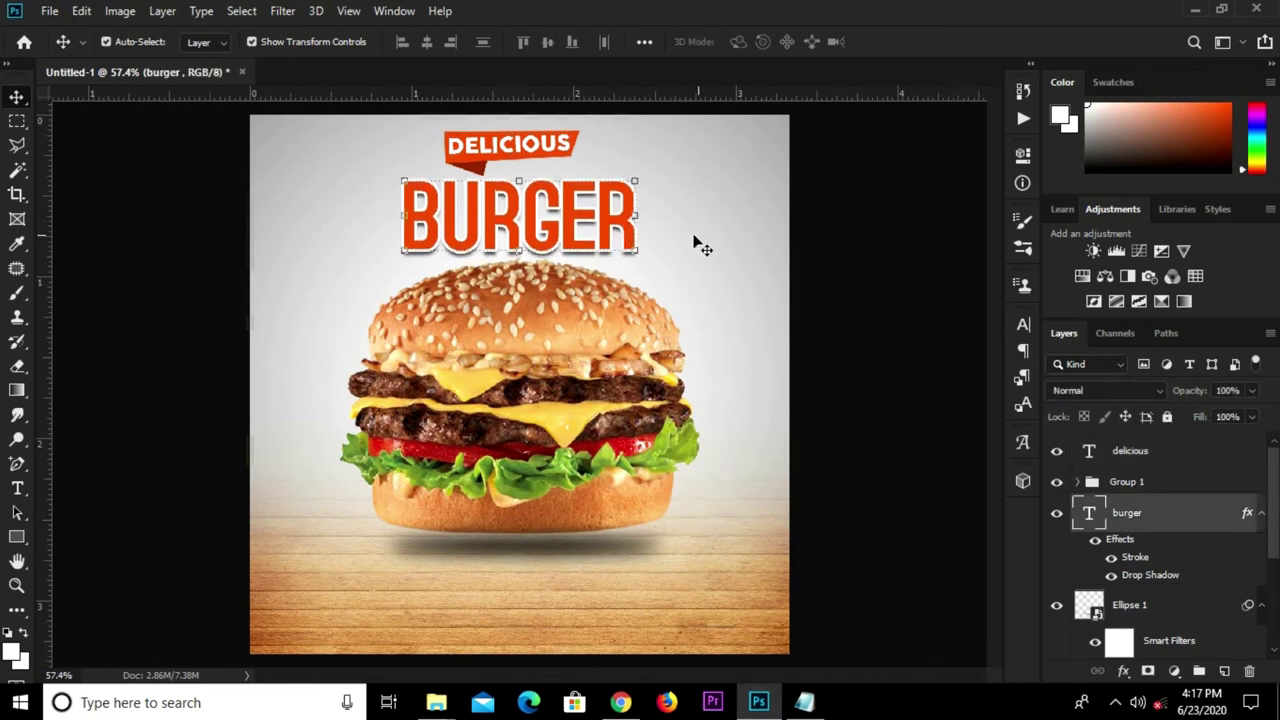
click(872, 312)
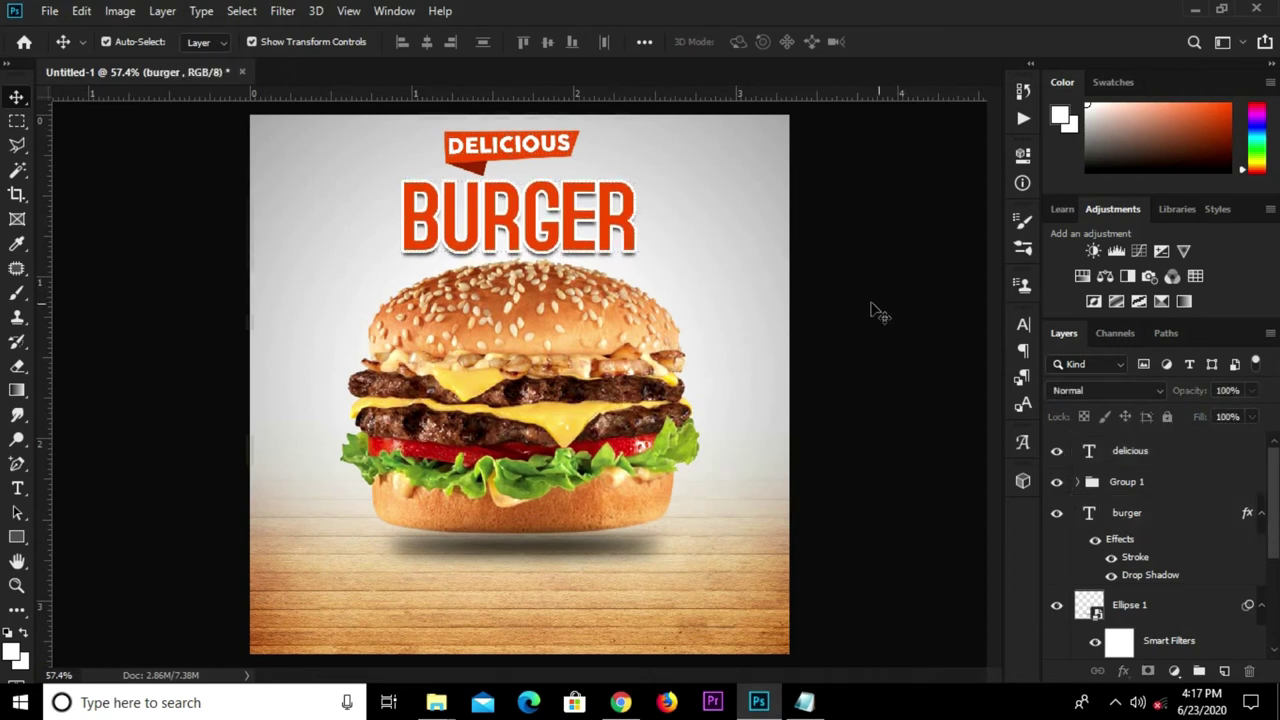
click(545, 340)
ctrl+click(1166, 558)
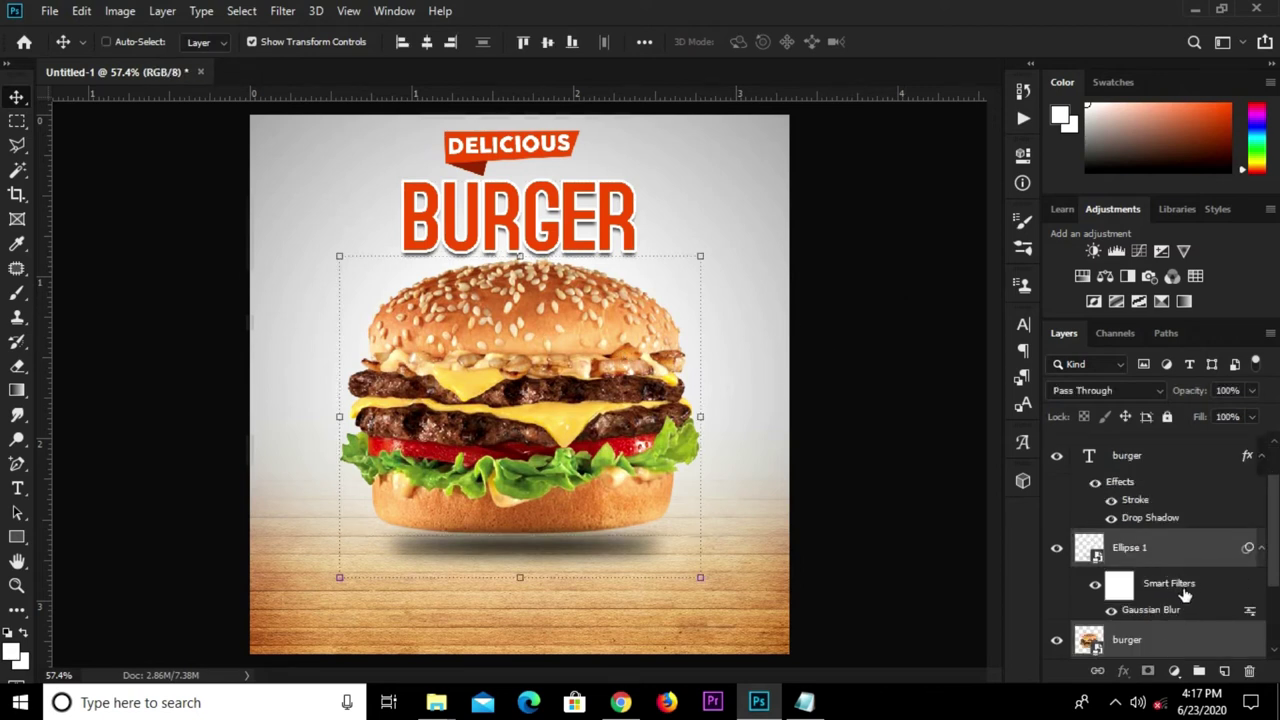
key(ctrl+g)
click(1057, 542)
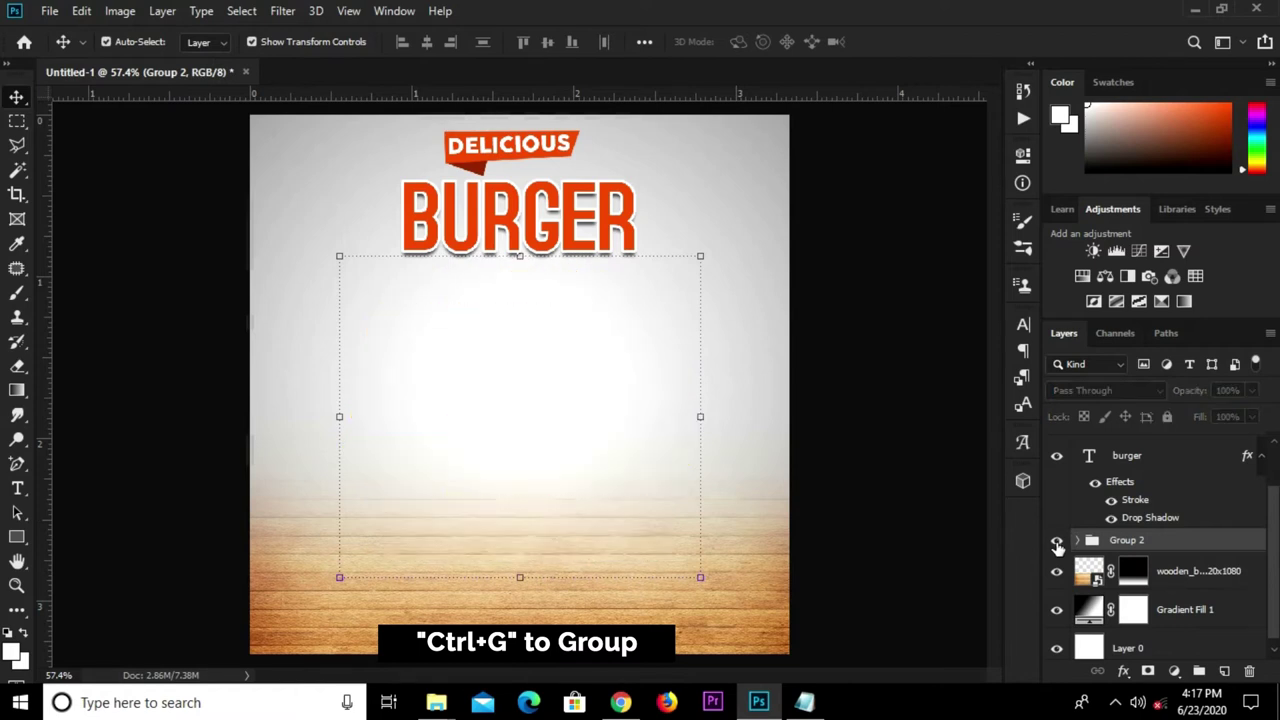
- Scale Group 2 down to about 96%
key(ctrl+t)
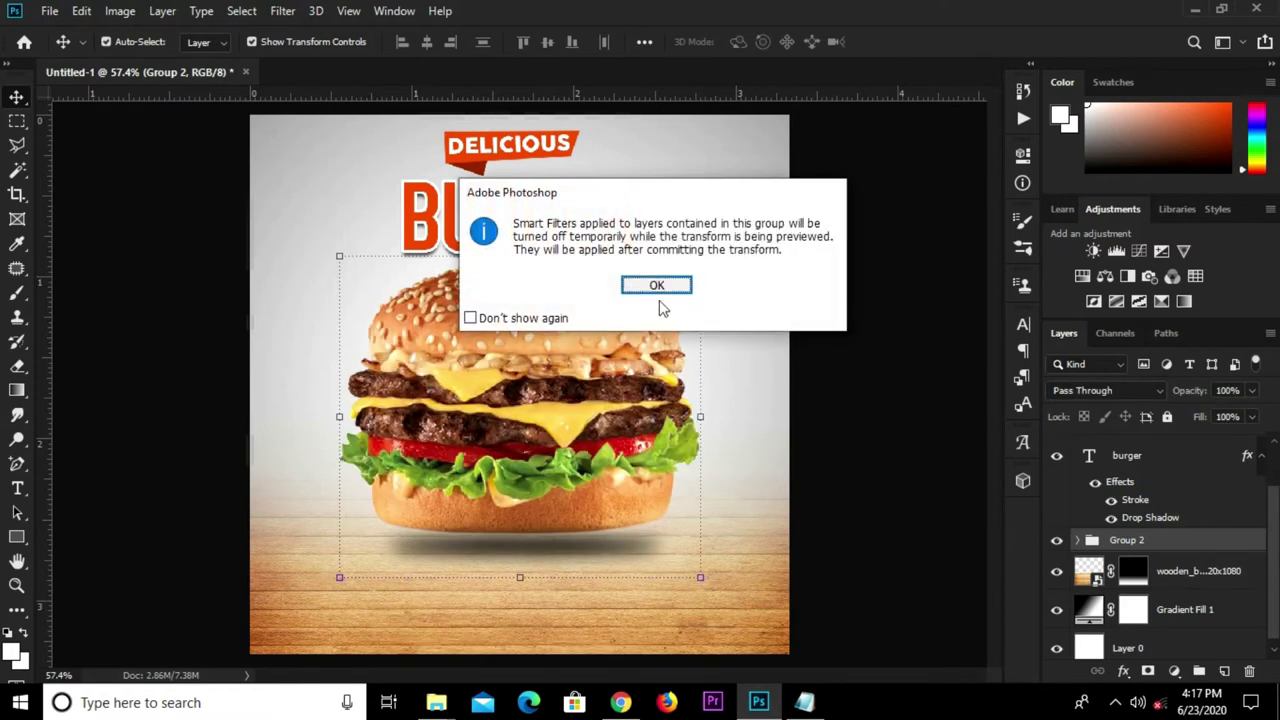
click(658, 286)
drag(703, 252, 686, 269)
click(902, 44)
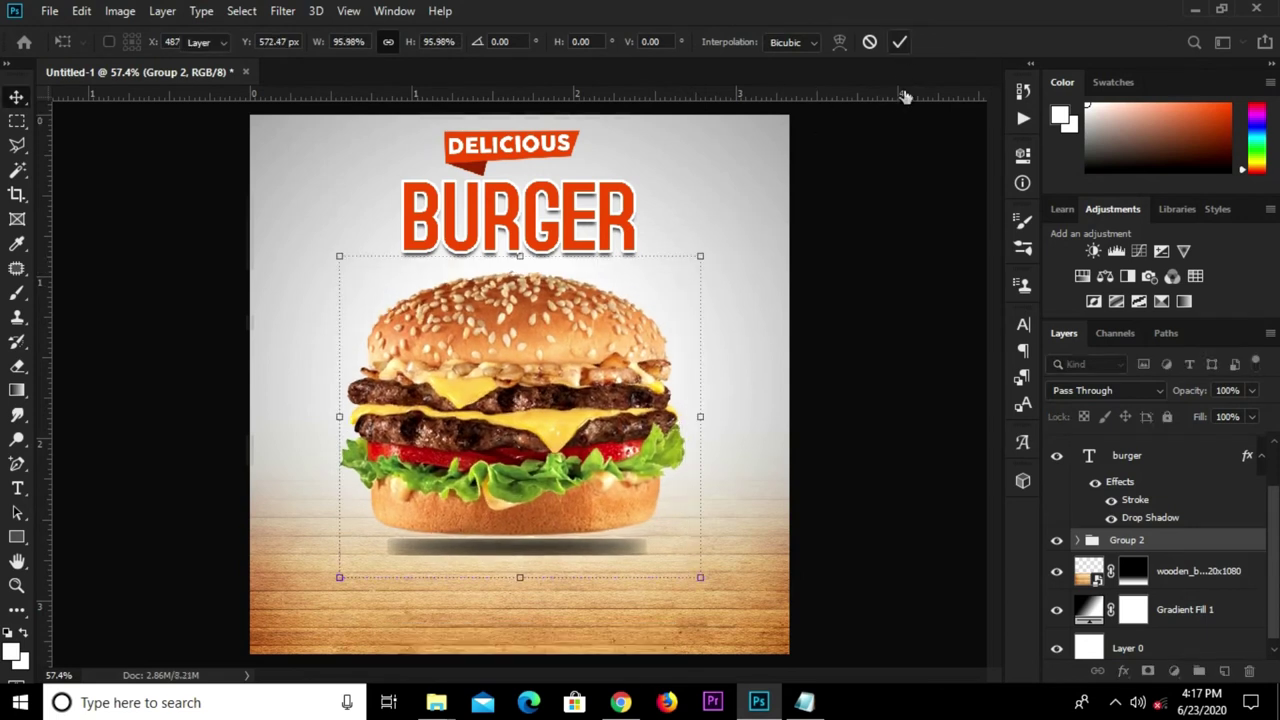
- Centre Group 2 horizontally on the poster and nudge the burger up slightly
key(ctrl+a)
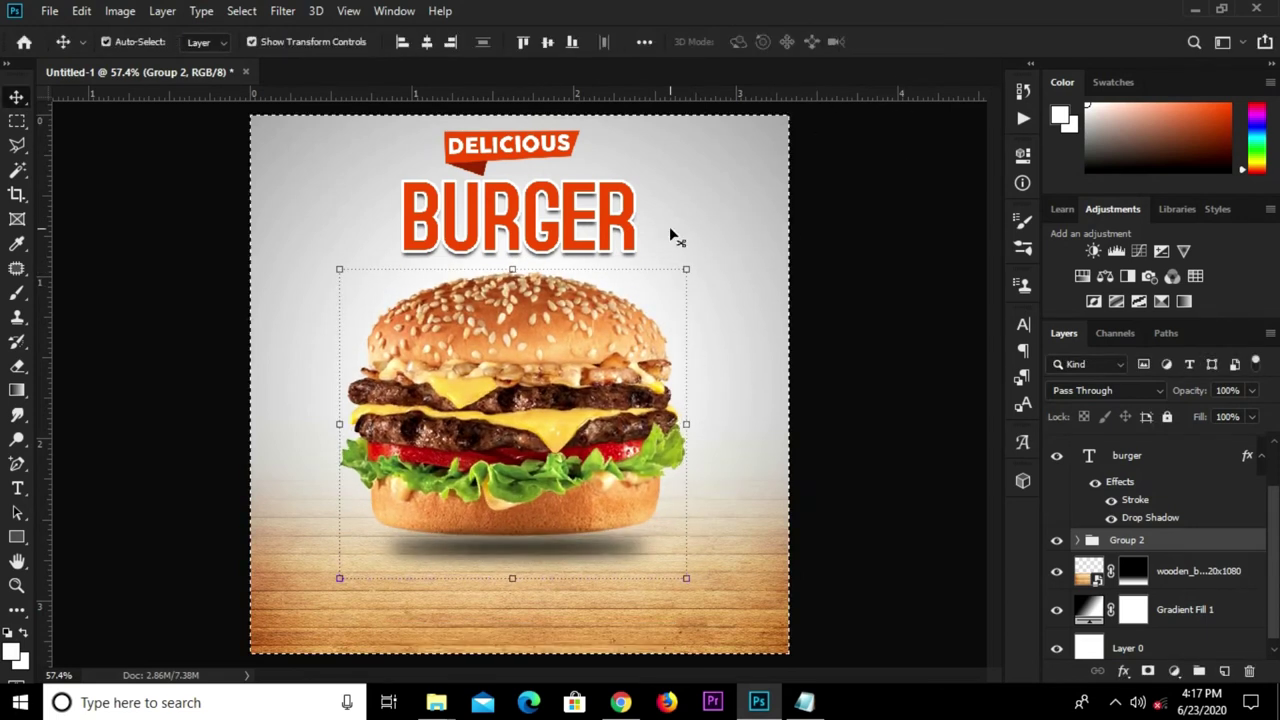
click(427, 44)
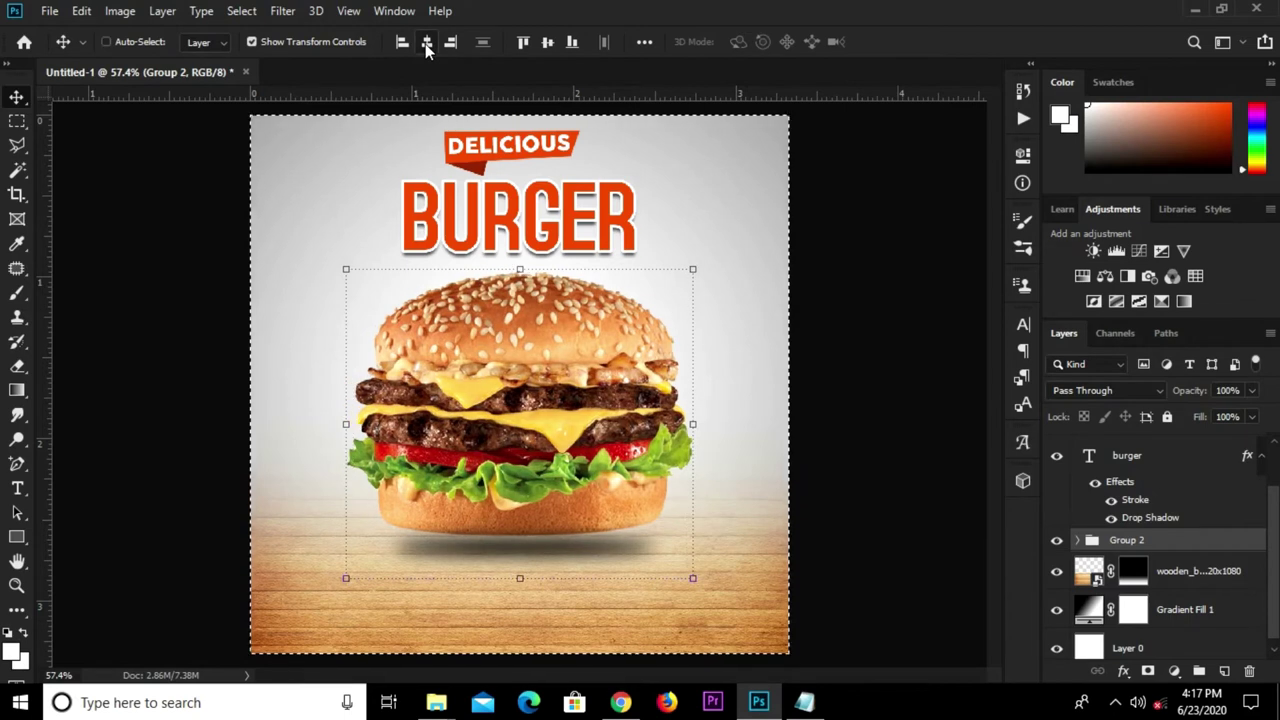
key(ctrl+d)
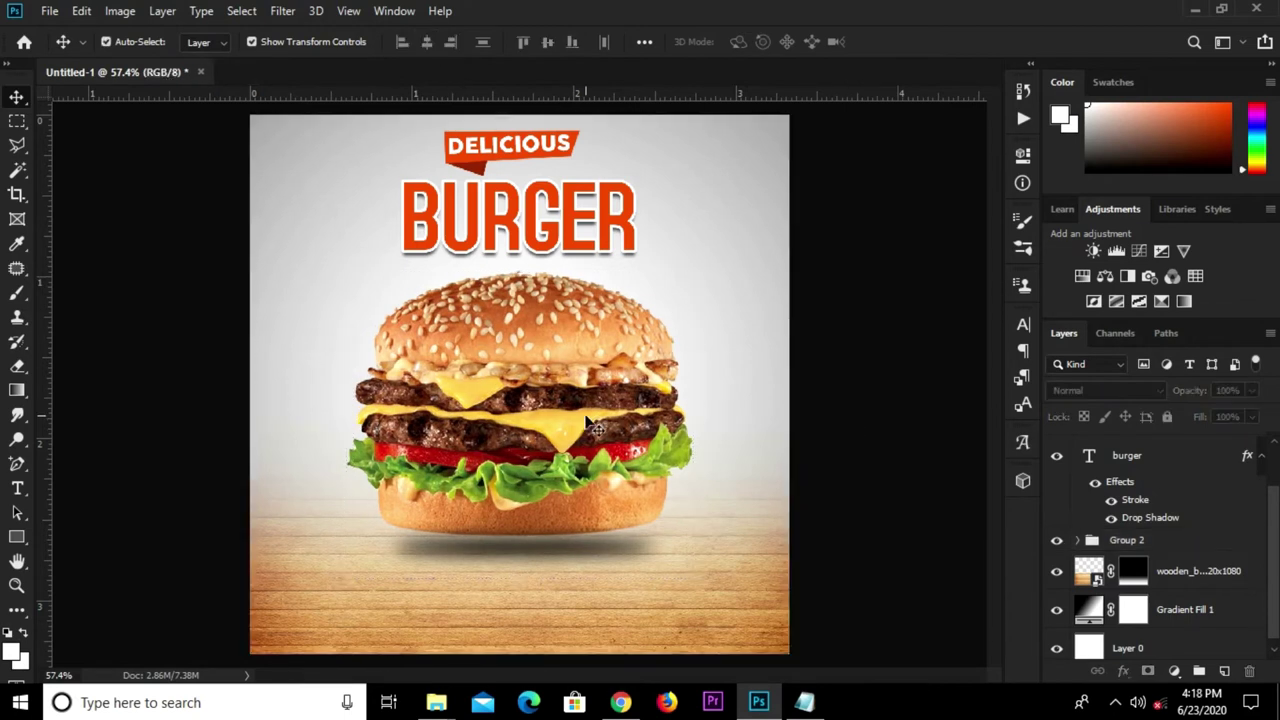
click(591, 407)
key(Up)
key(Up)
key(Up)
click(845, 417)
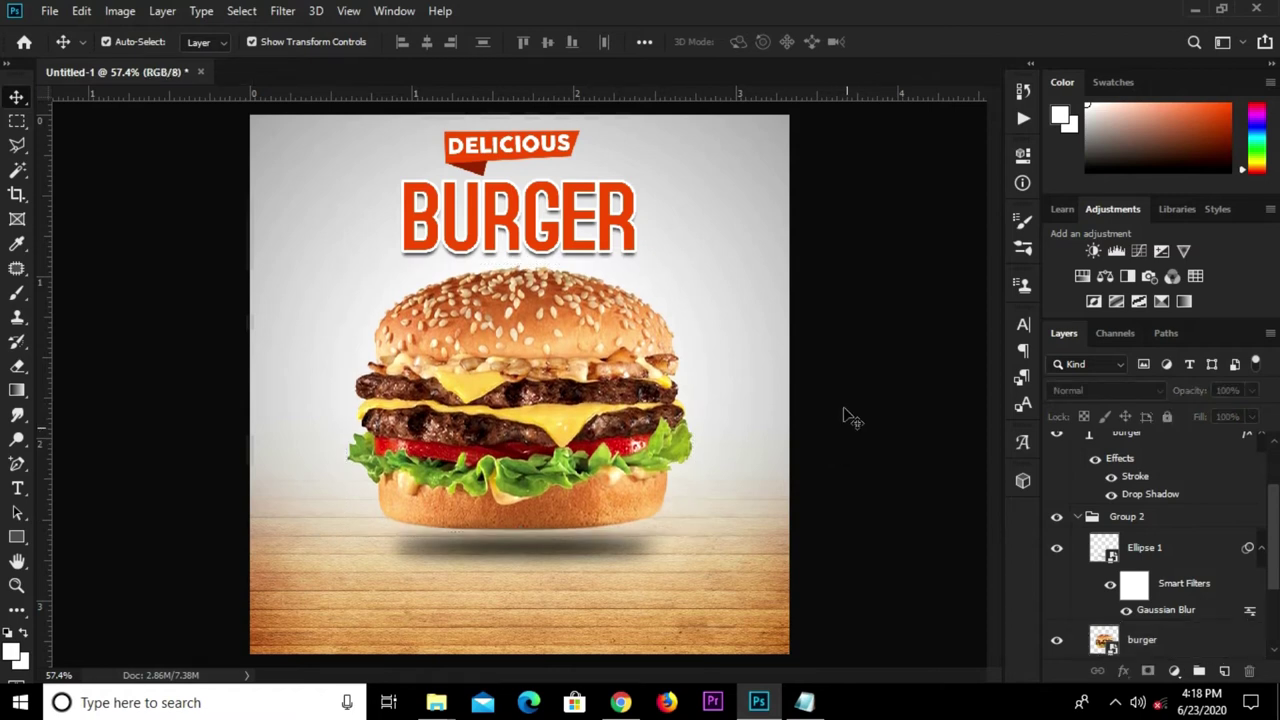
- Draw a 142 × 235 px orange rectangle at the poster's top-left edge
click(17, 537)
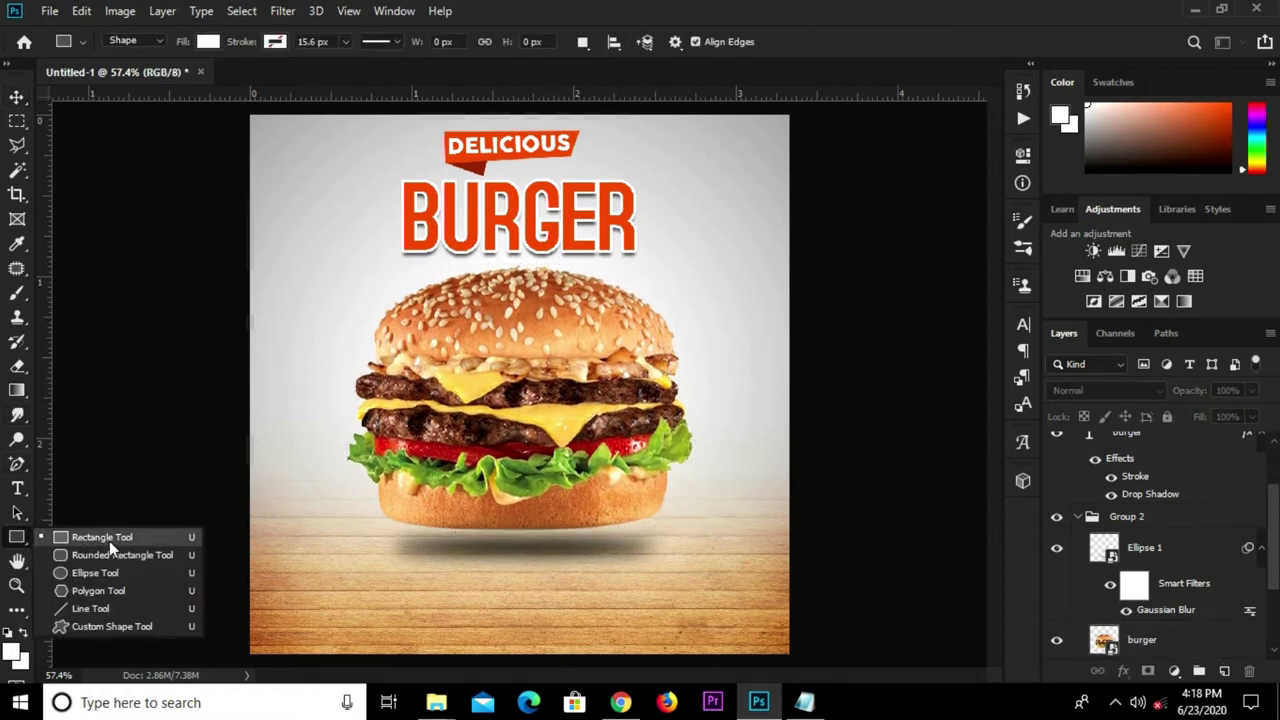
click(109, 541)
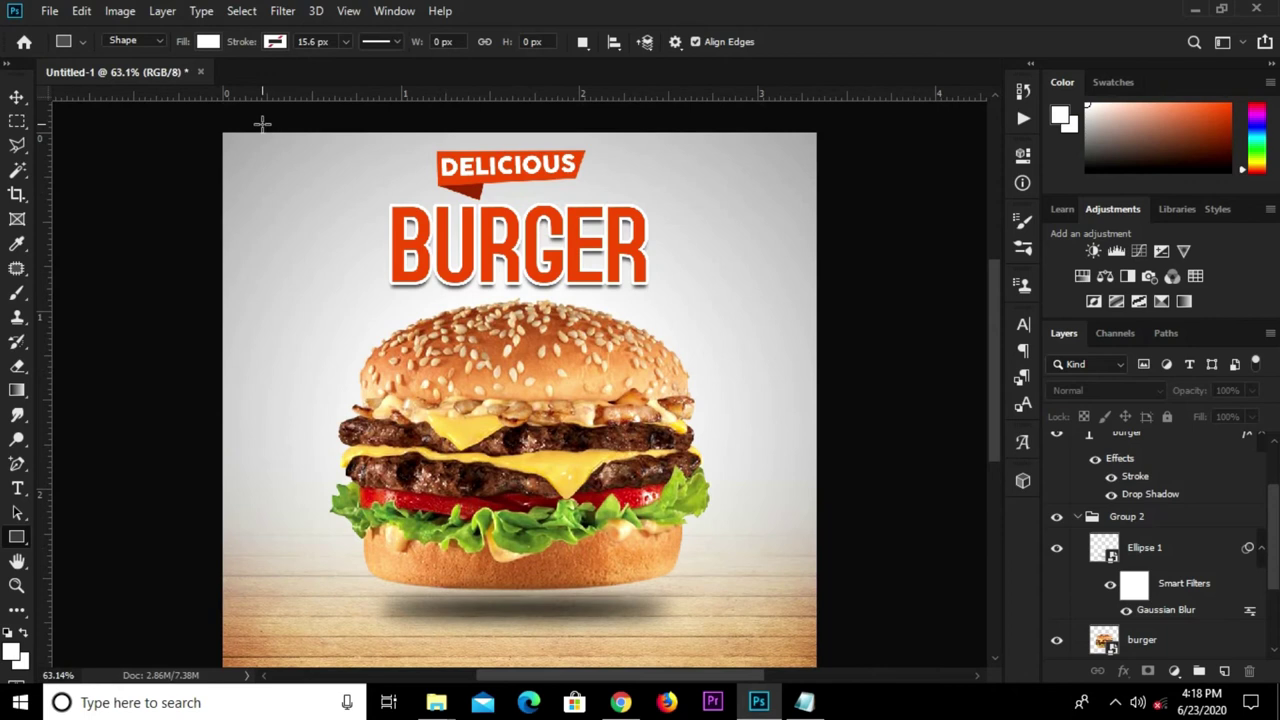
scroll(257, 123, up, 2)
mouse_move(234, 107)
mouse_down()
mouse_move(271, 203)
mouse_move(336, 275)
mouse_up()
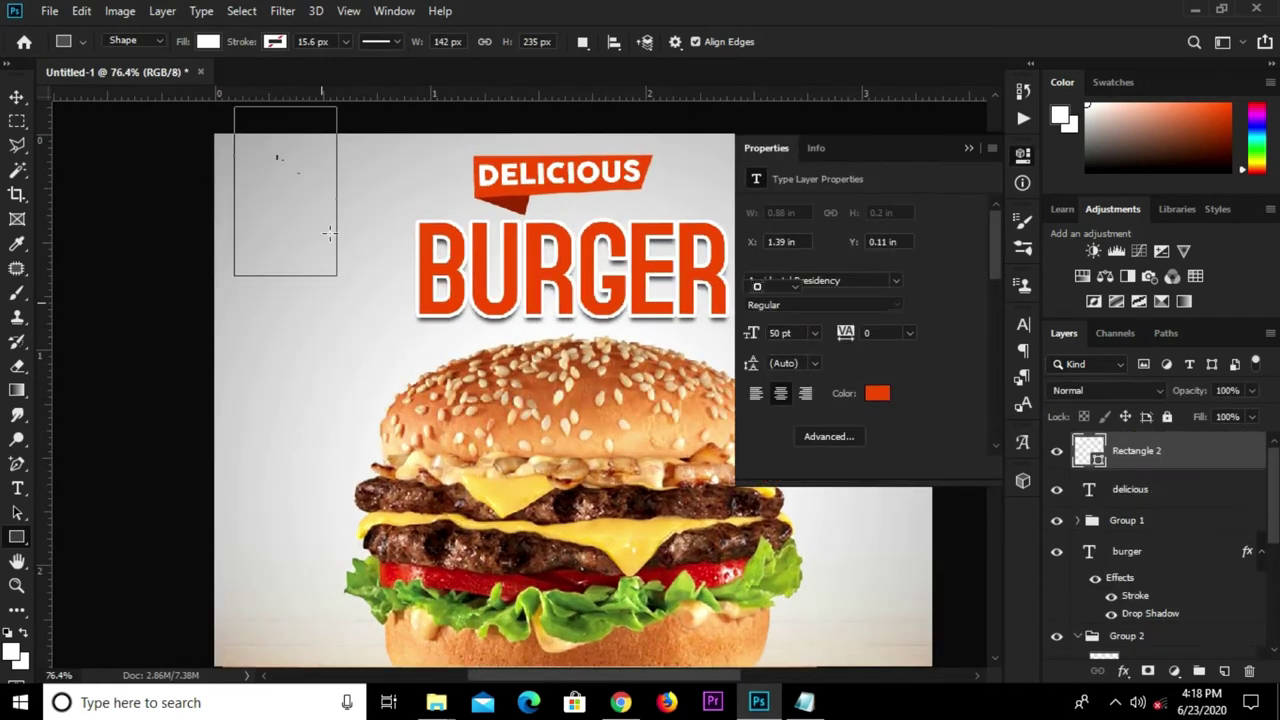
click(321, 231)
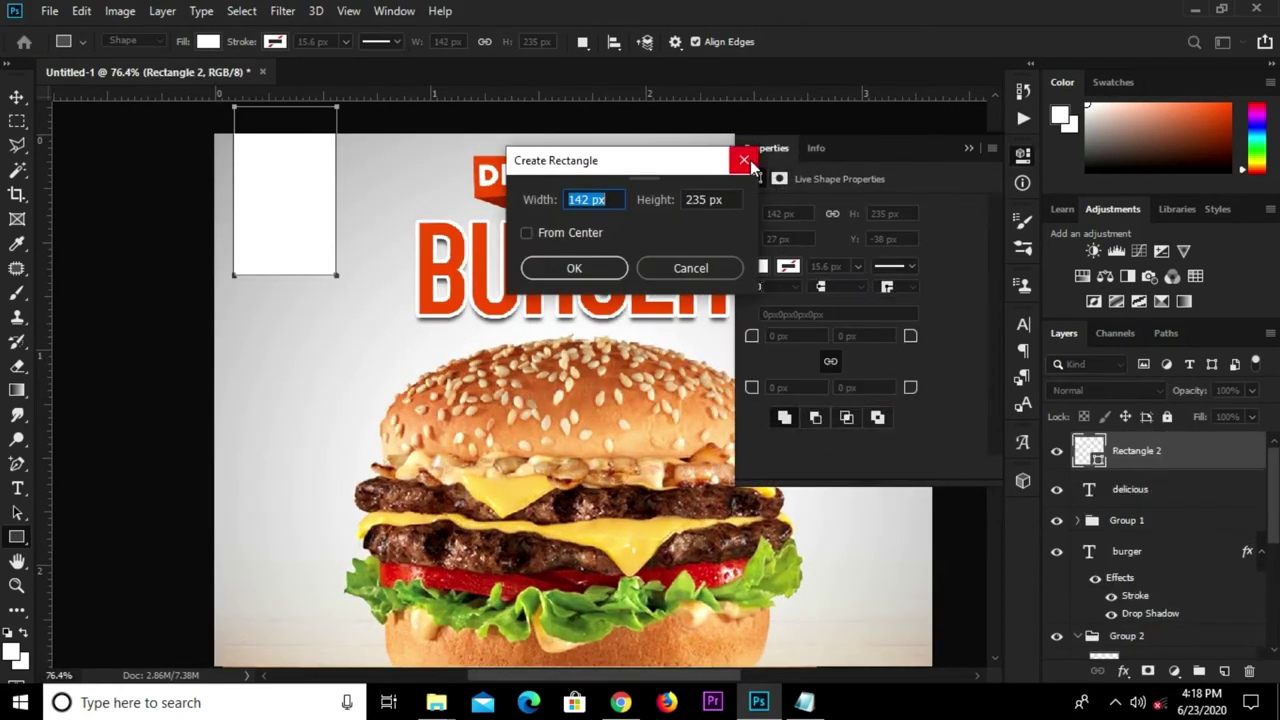
click(747, 163)
click(208, 41)
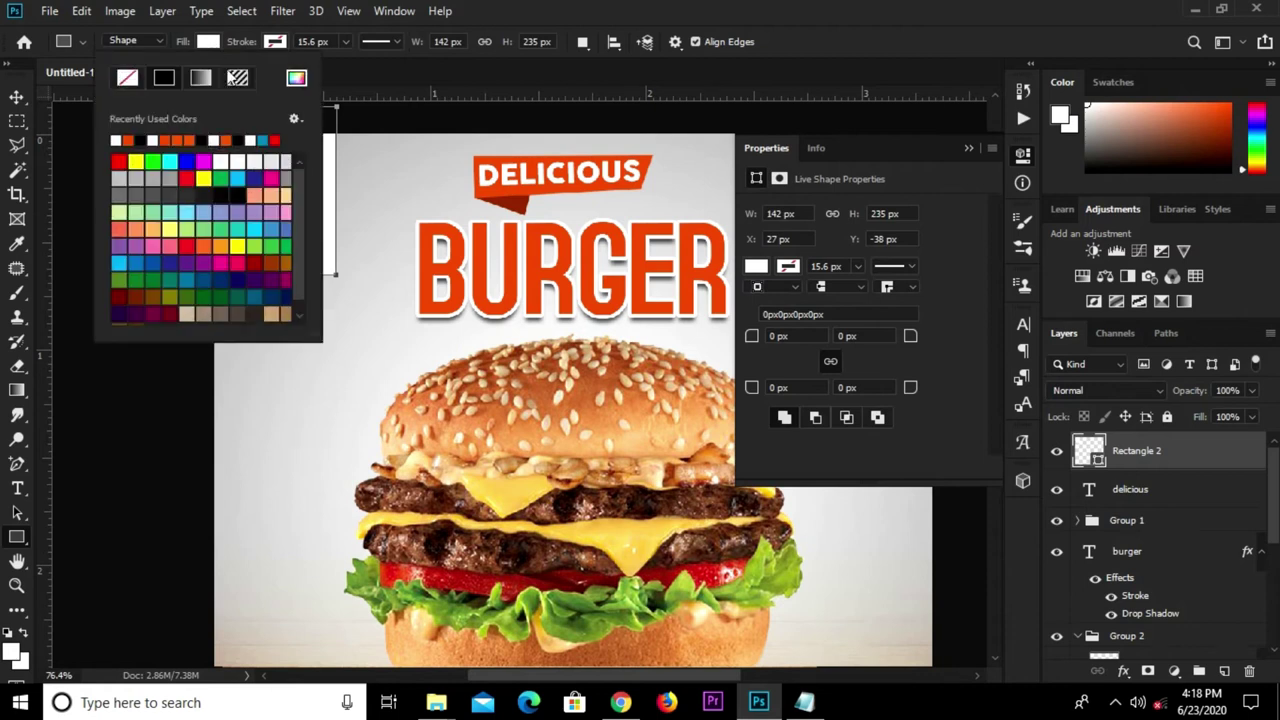
click(128, 140)
click(345, 157)
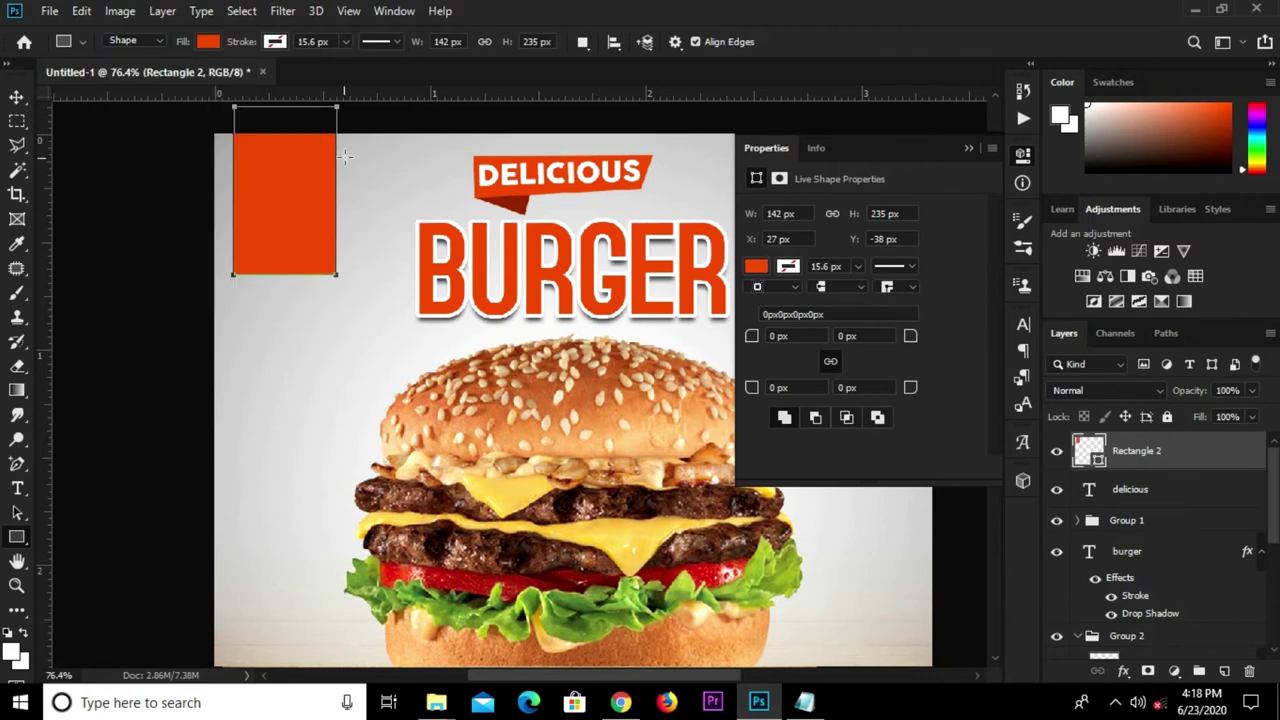
key(v)
drag(297, 240, 296, 223)
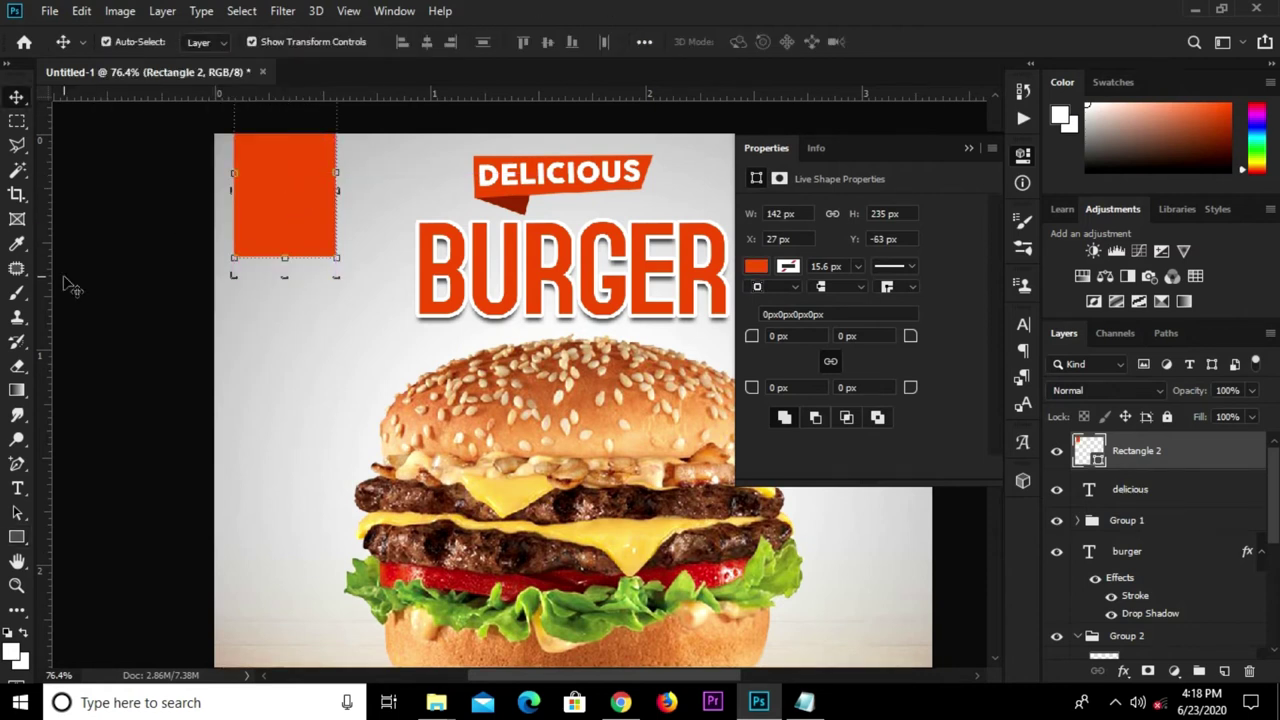
- Add vertical guides at the rectangle's left edge, centre and right edge, plus a horizontal guide
drag(49, 295, 235, 292)
drag(50, 312, 285, 330)
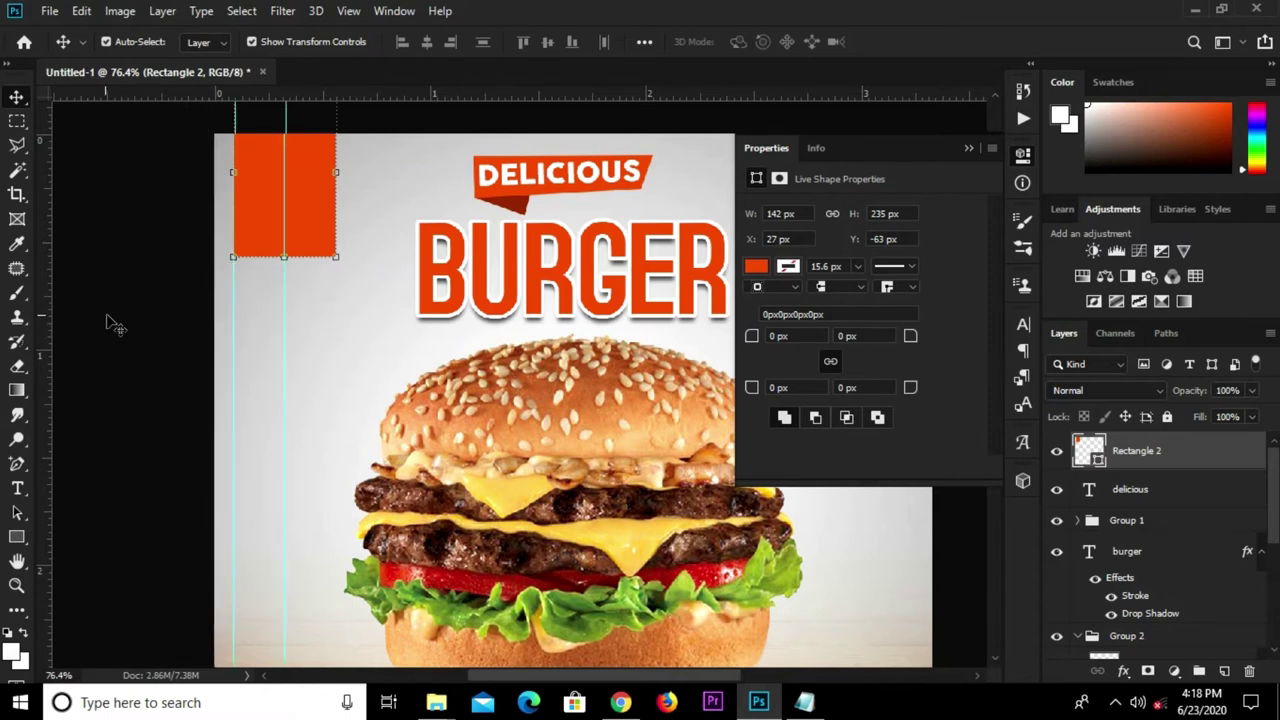
drag(46, 342, 336, 334)
drag(330, 337, 331, 337)
alt+scroll(300, 200, up, 3)
drag(314, 90, 306, 265)
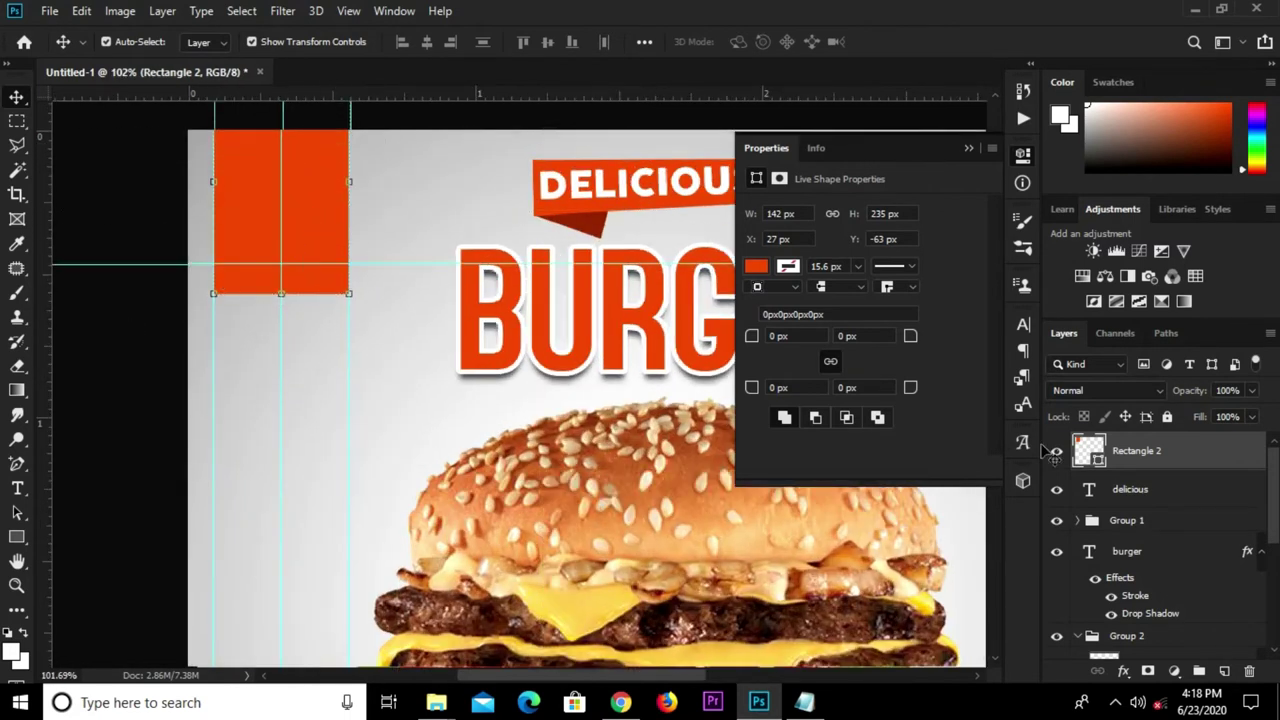
- Rasterize Rectangle 2 and add a guide at its bottom edge for the notch
right_click(1127, 455)
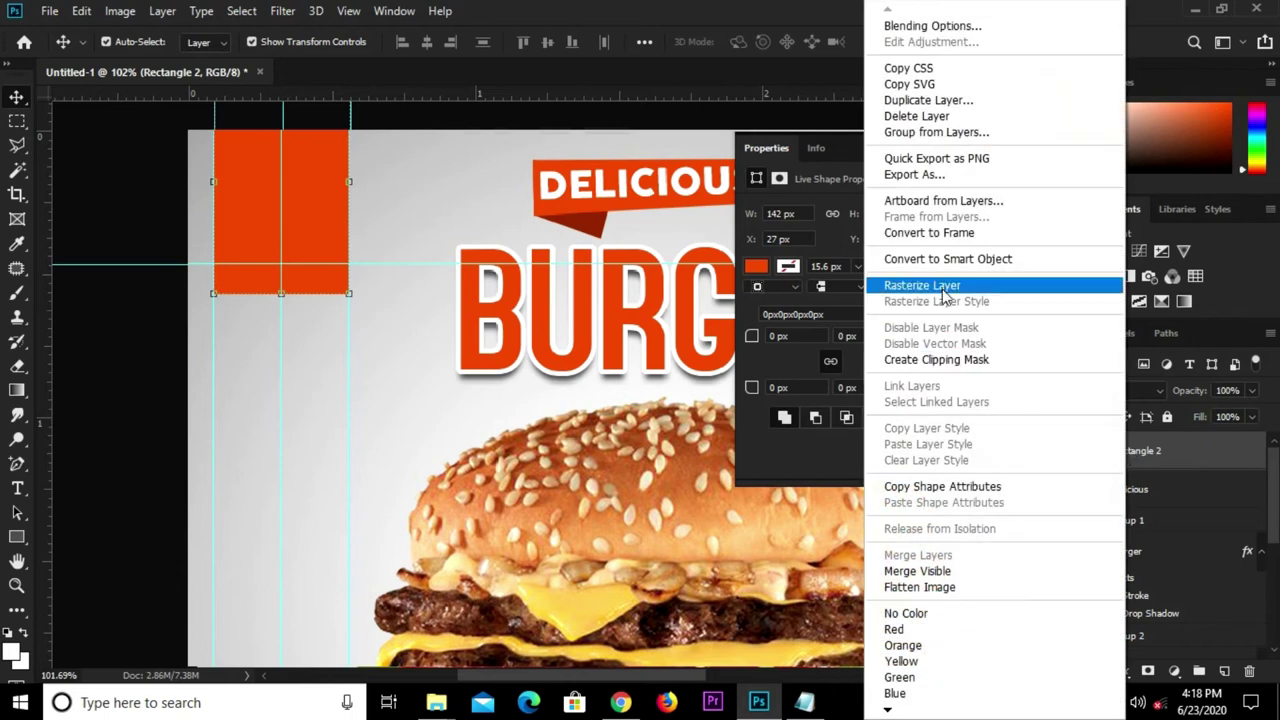
click(945, 285)
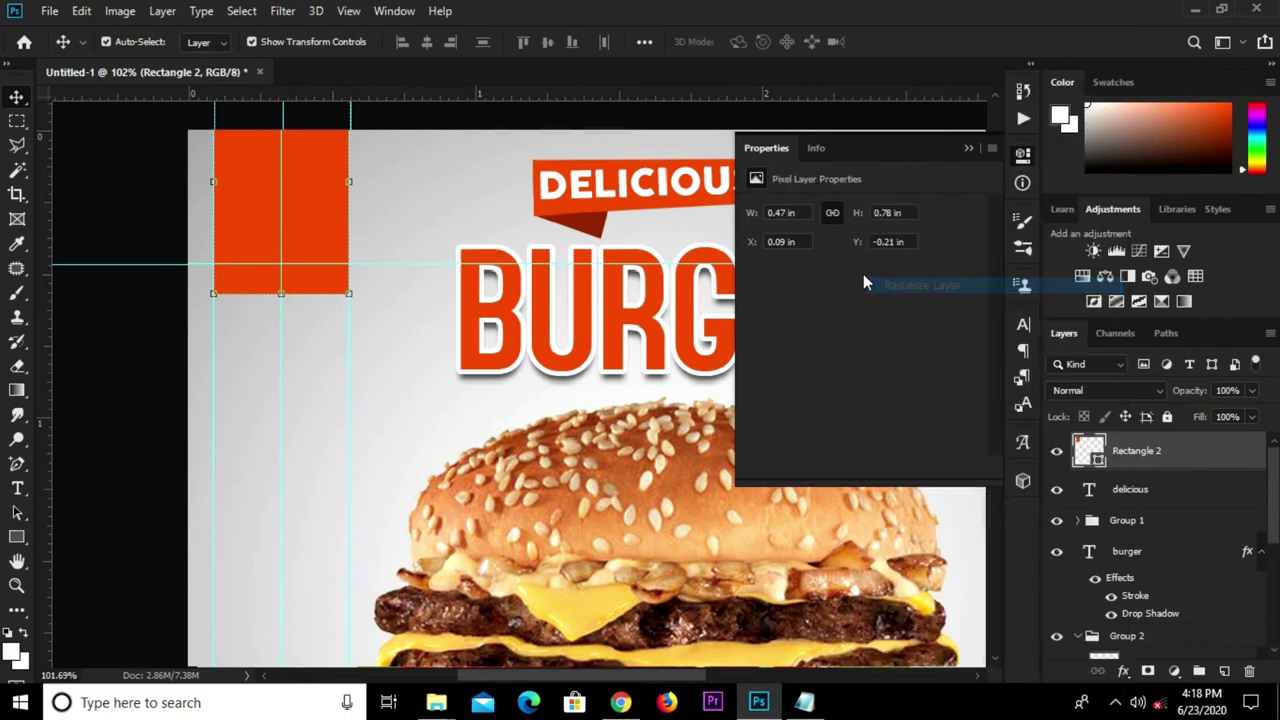
right_click(29, 459)
click(95, 461)
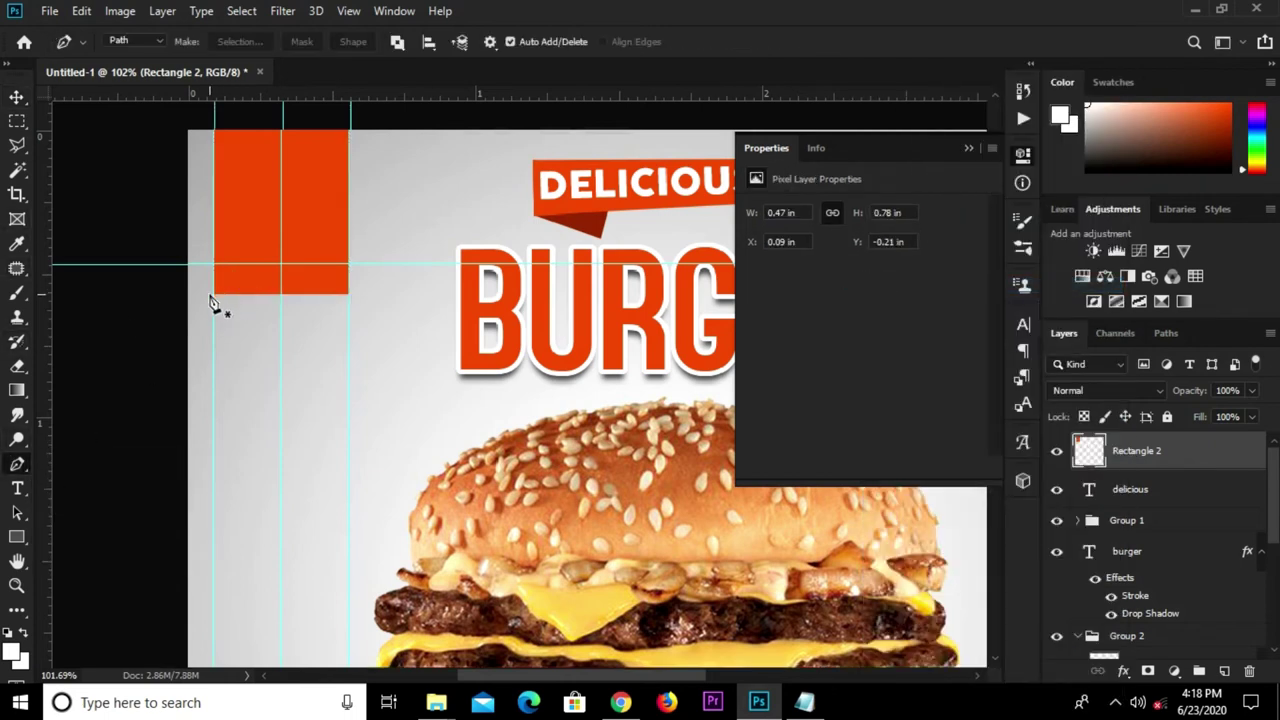
alt+scroll(212, 305, up, 1)
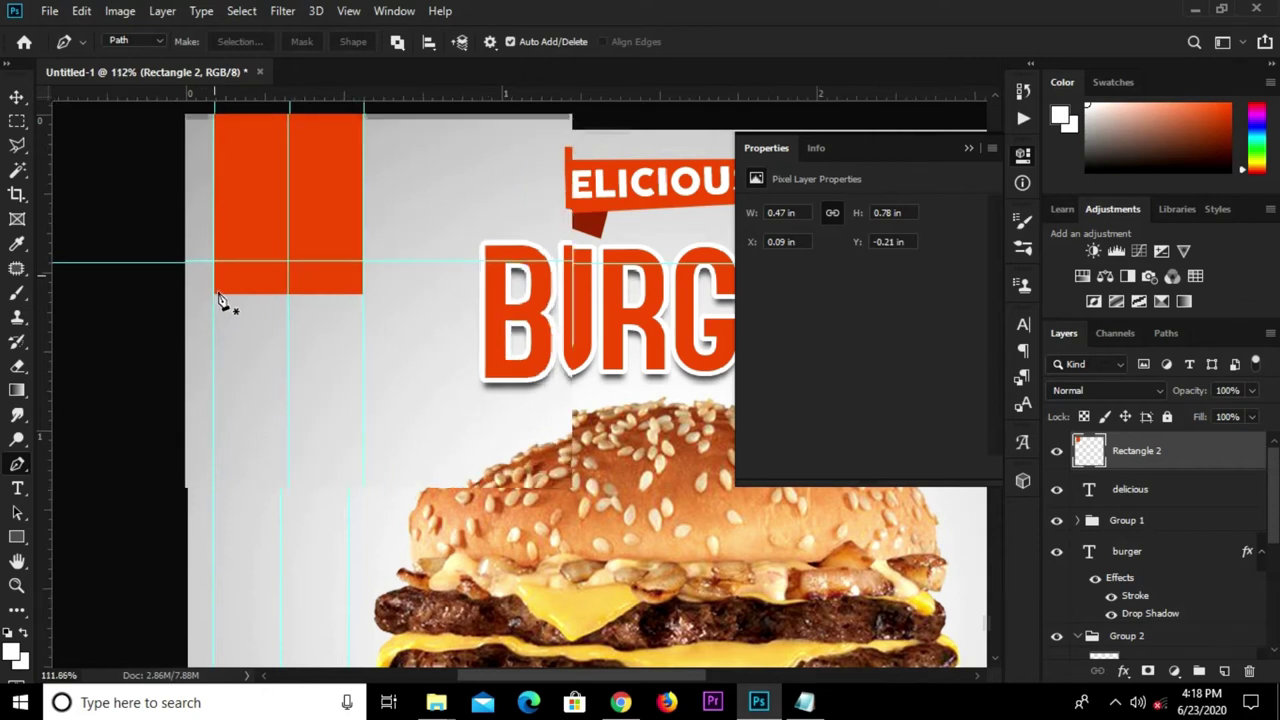
alt+scroll(212, 305, up, 2)
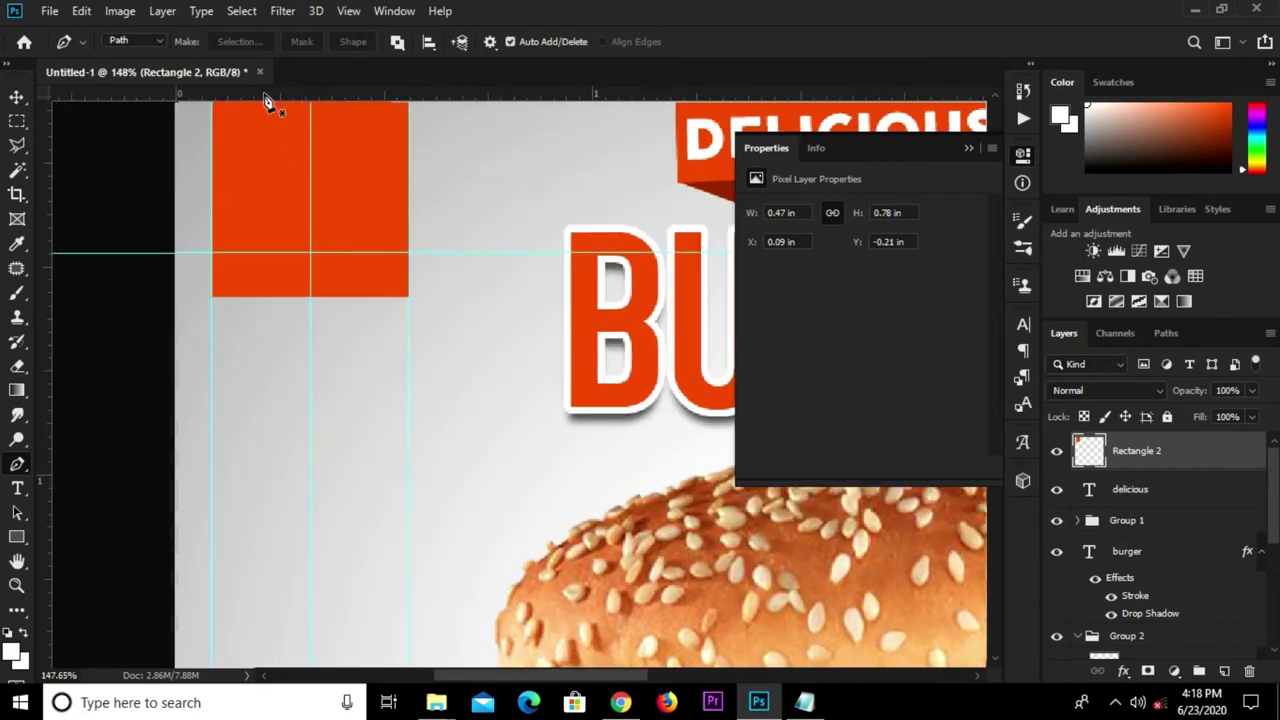
mouse_move(265, 91)
mouse_down()
mouse_move(279, 297)
mouse_move(224, 297)
mouse_up()
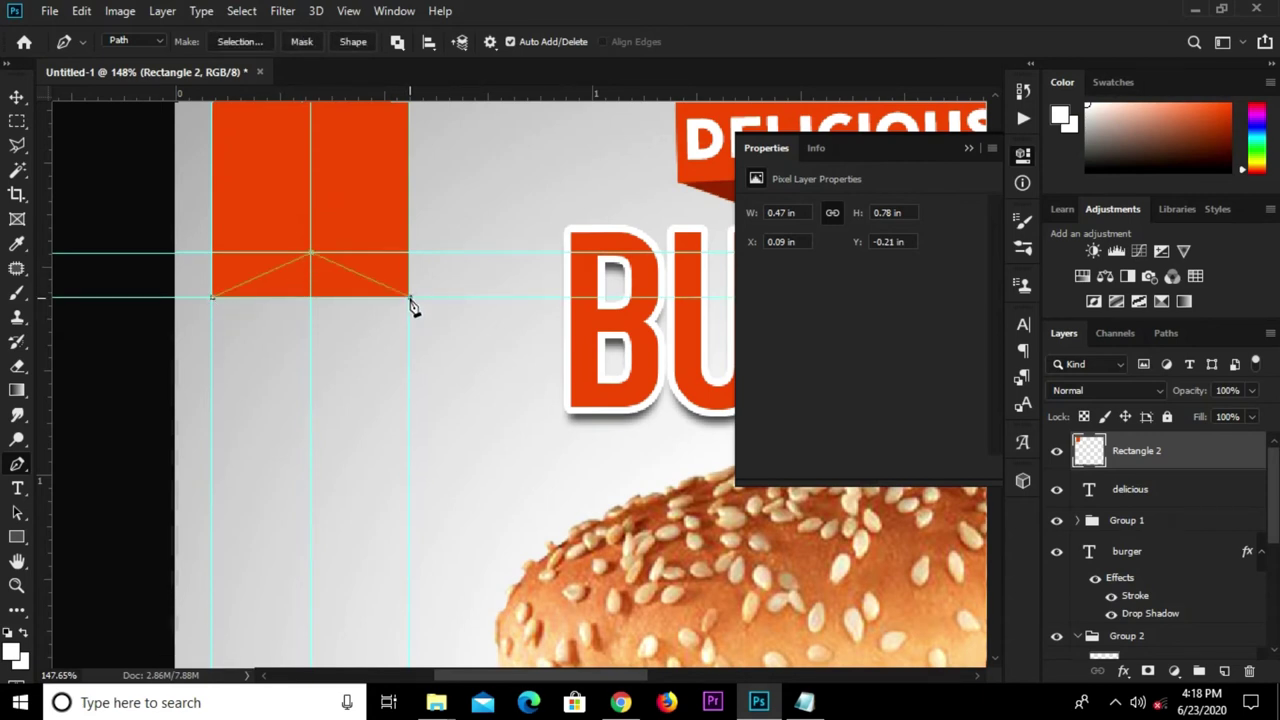
- Turn the closed V-notch path into a 1 px feathered selection and delete it
click(213, 299)
right_click(302, 290)
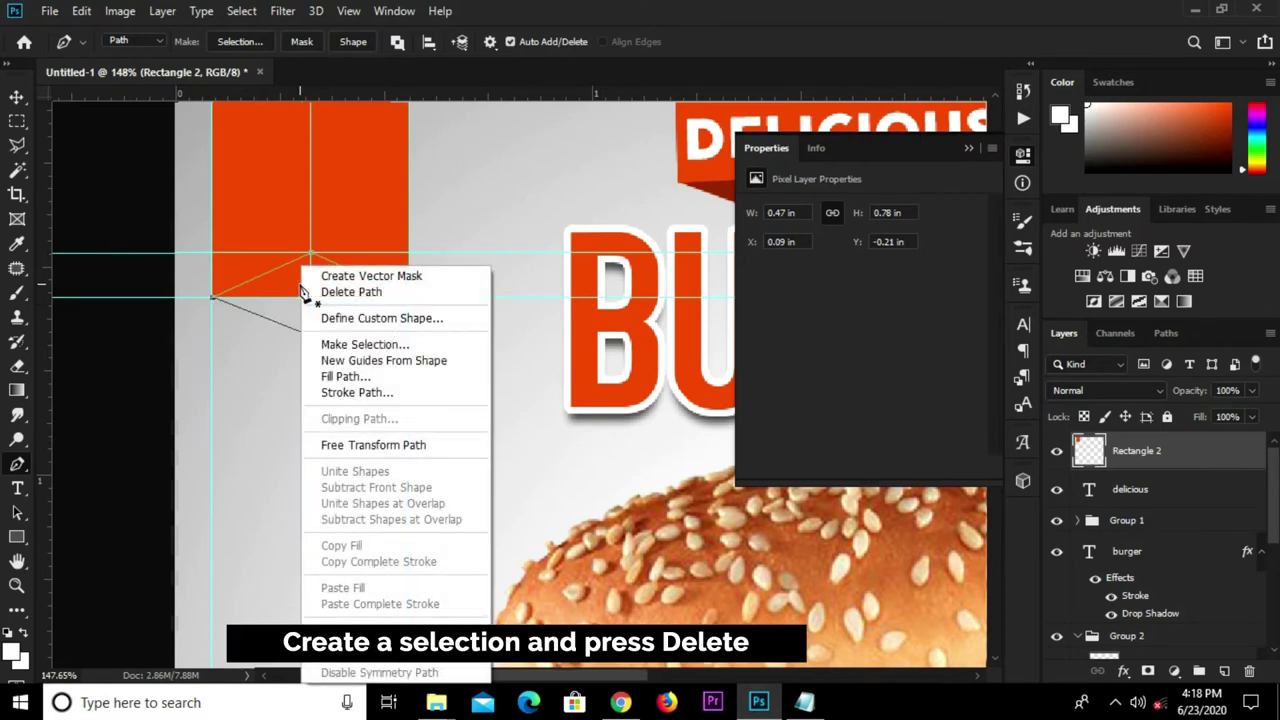
click(362, 345)
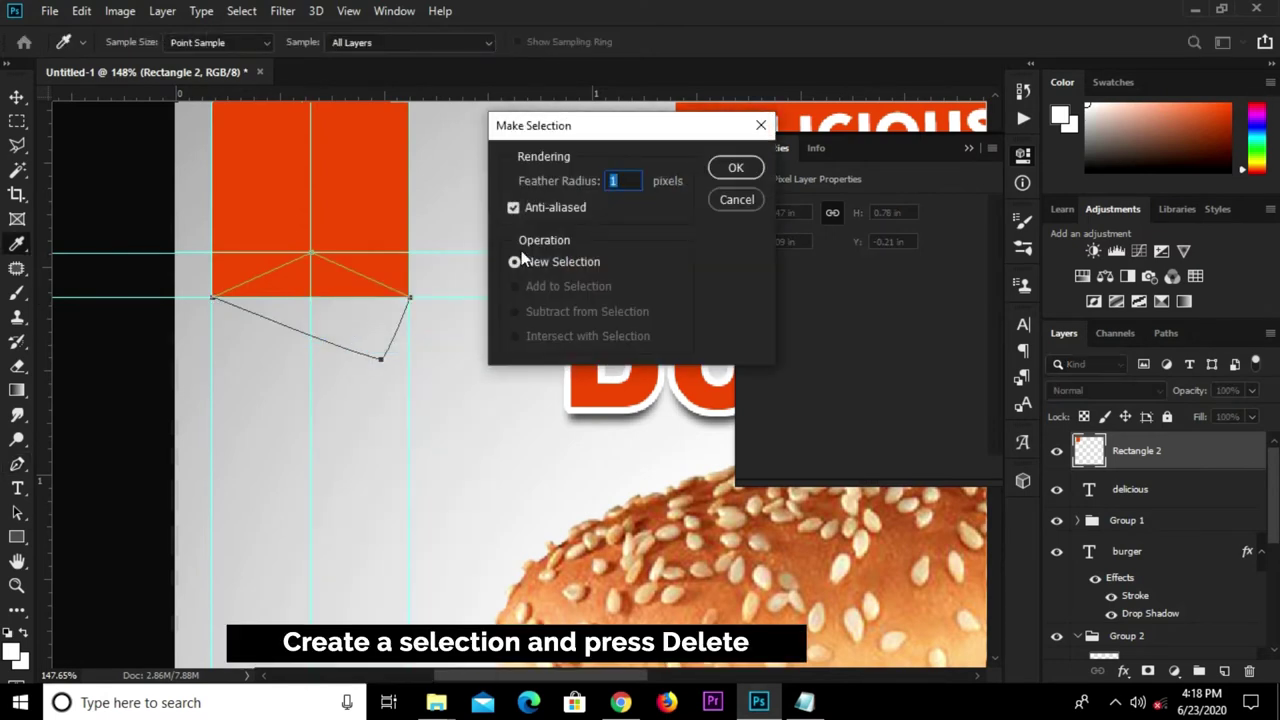
click(735, 168)
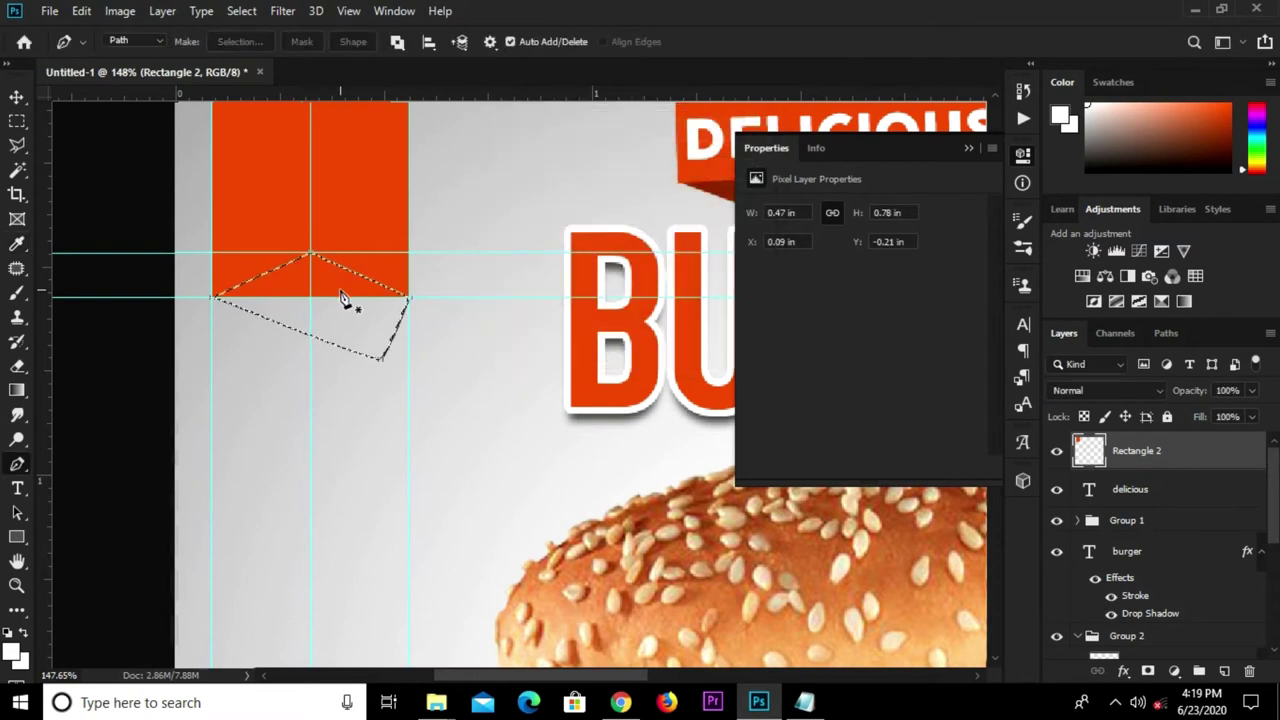
key(Delete)
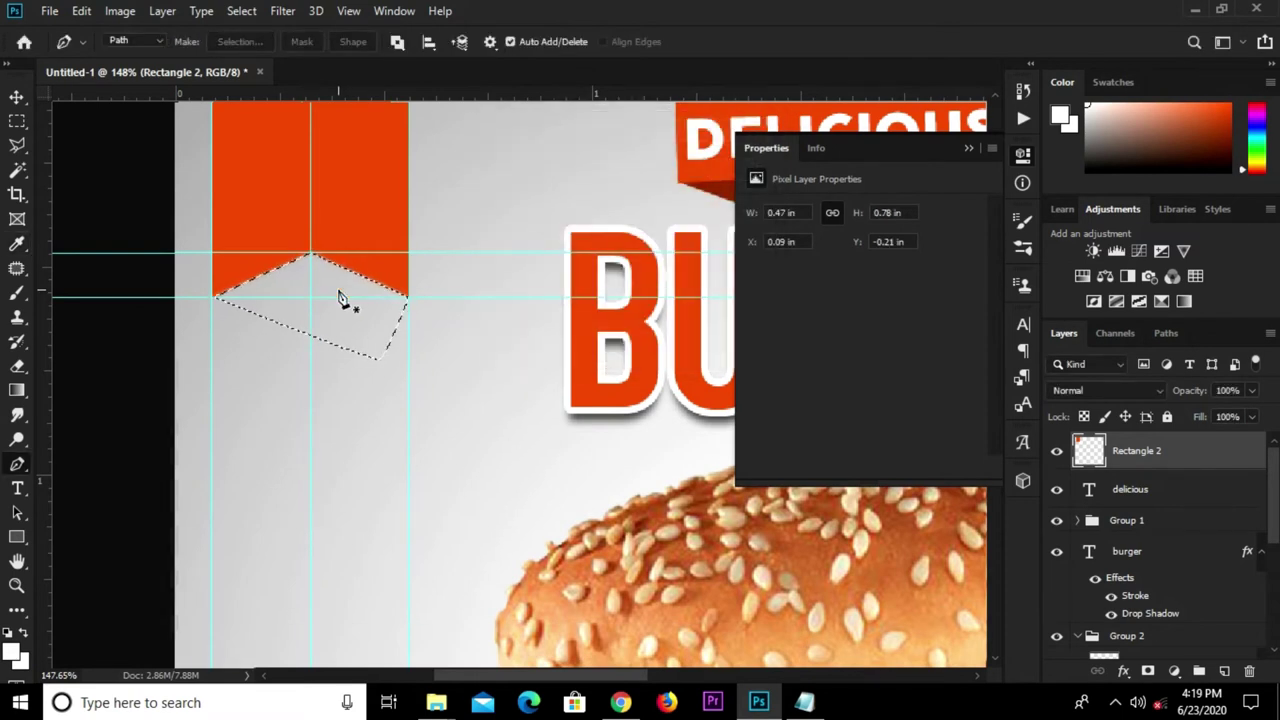
key(ctrl+d)
key(ctrl+0)
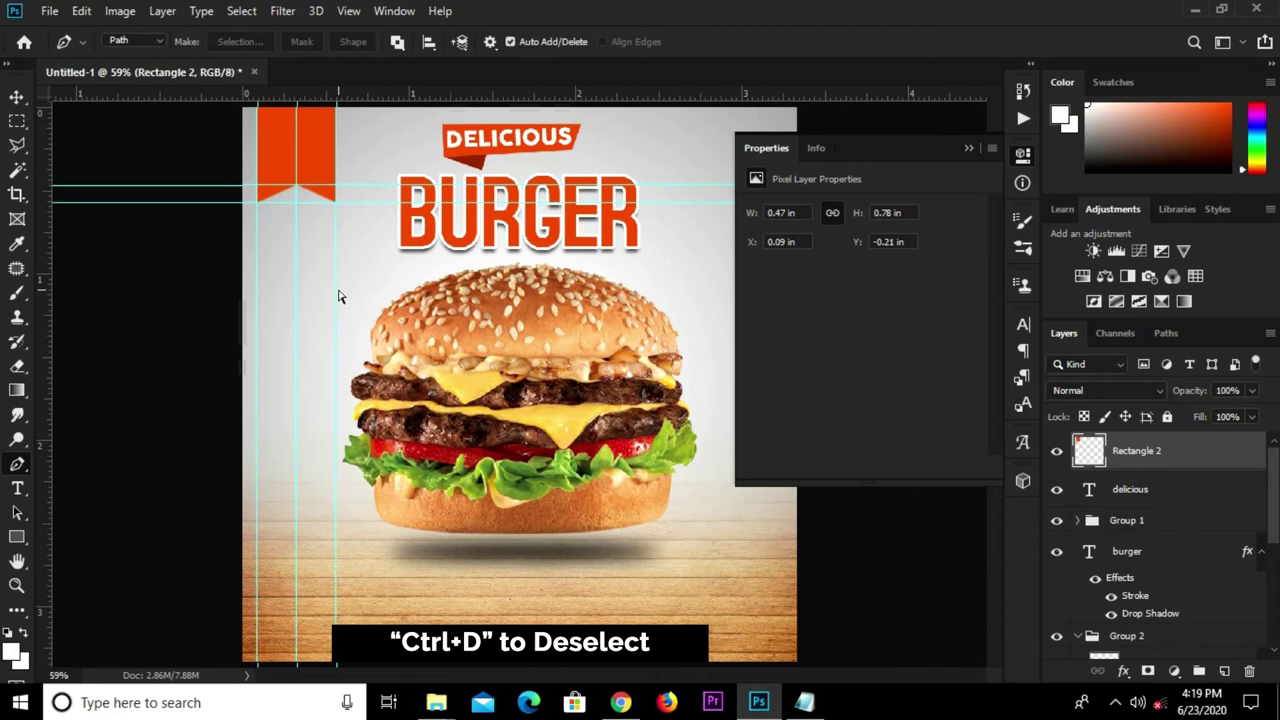
- Clear all guides from the canvas and close the Properties panel
click(348, 11)
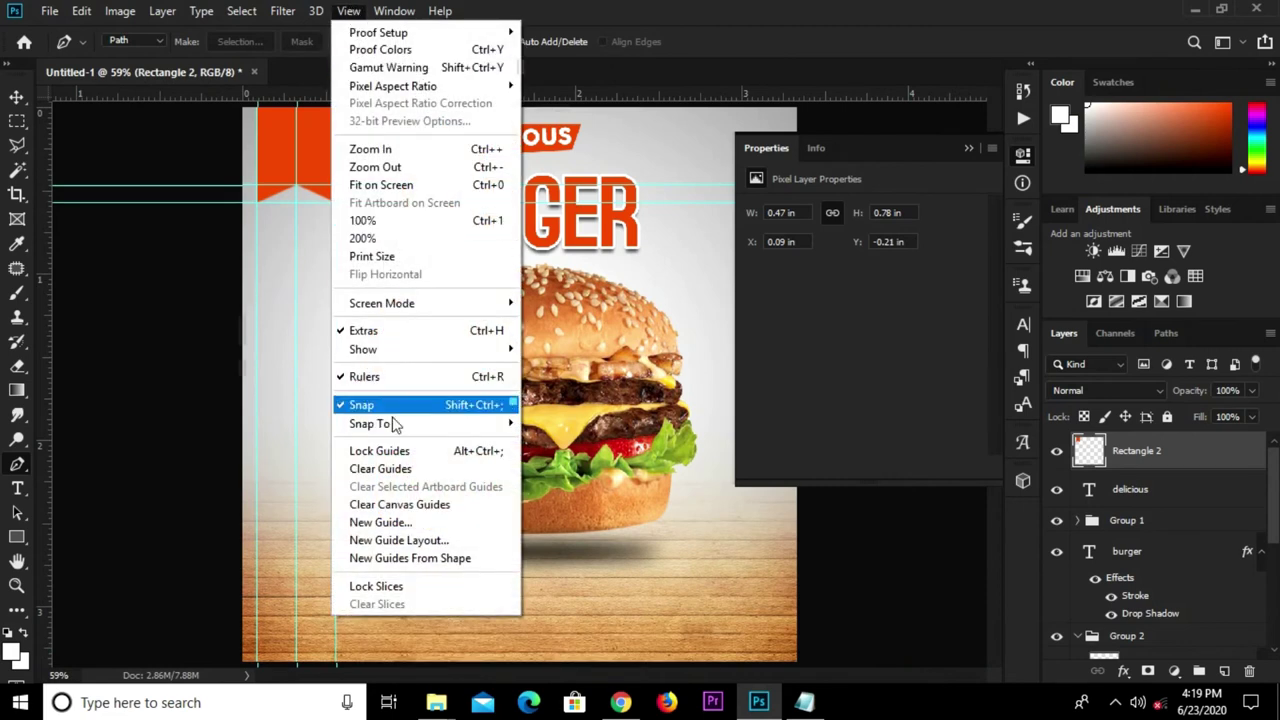
click(390, 466)
click(967, 148)
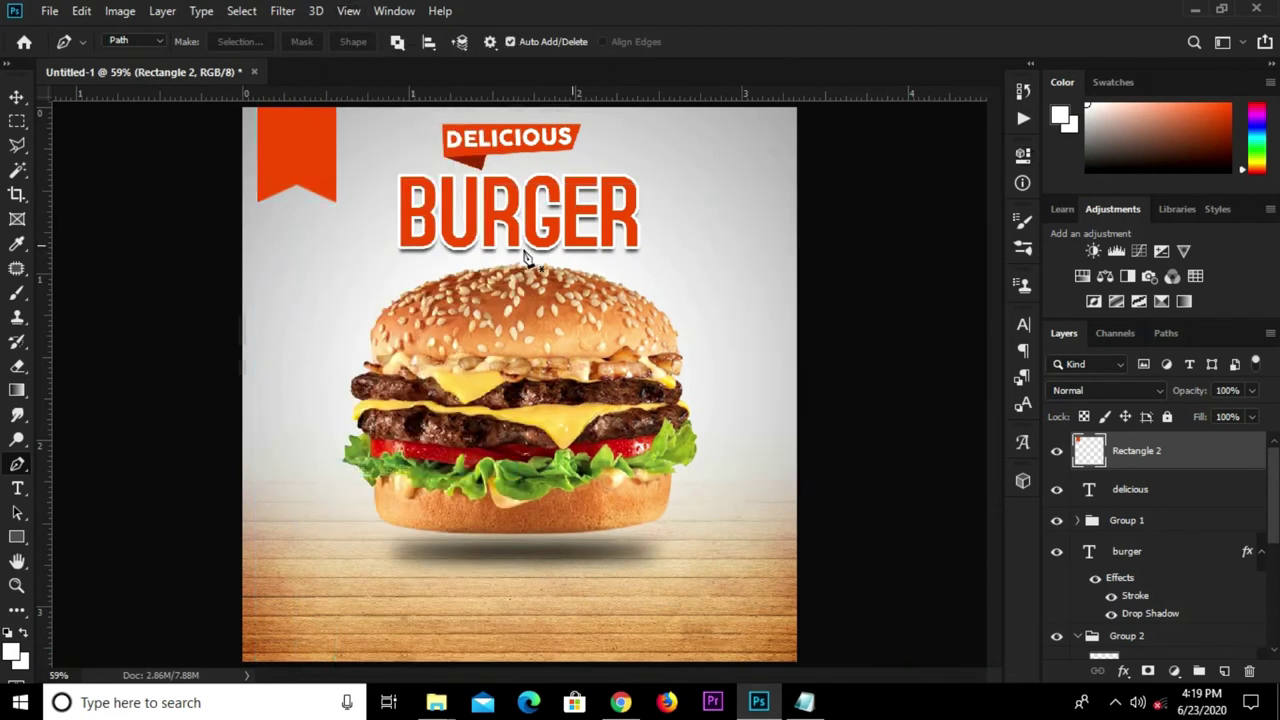
- Duplicate the BURGER title text and clear the copy's layer style
key(v)
click(507, 217)
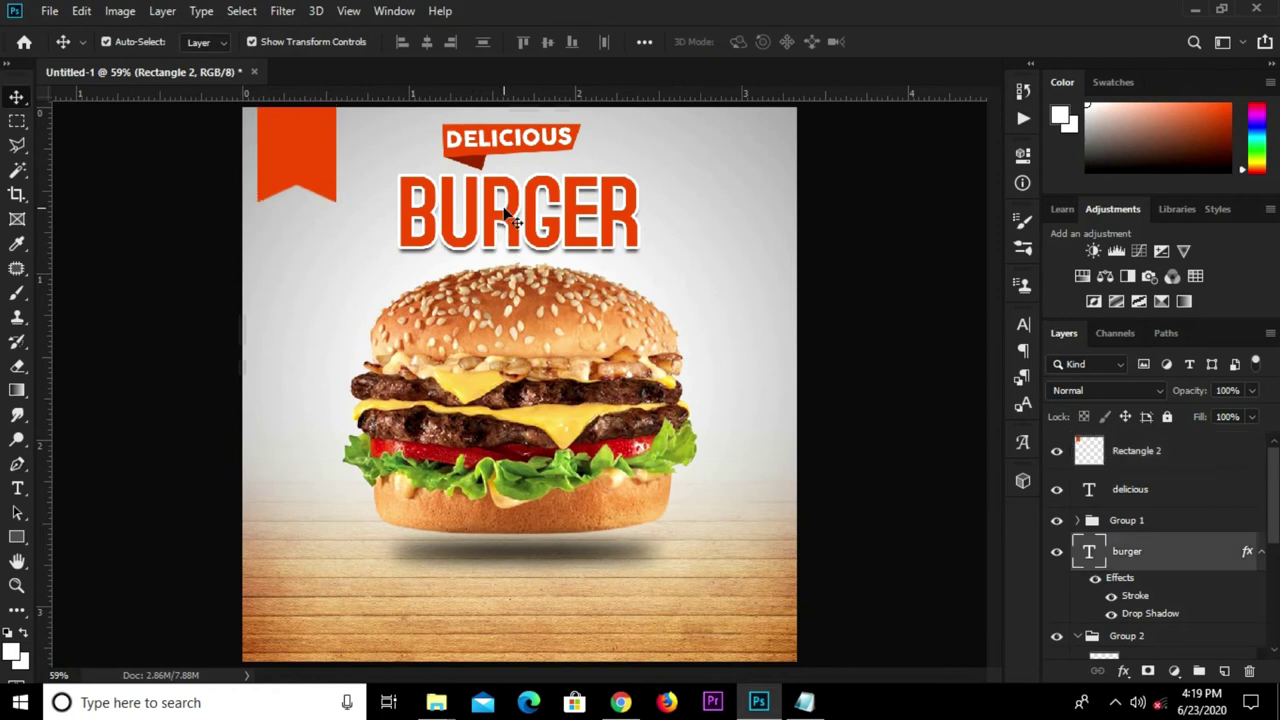
alt+drag(521, 210, 387, 289)
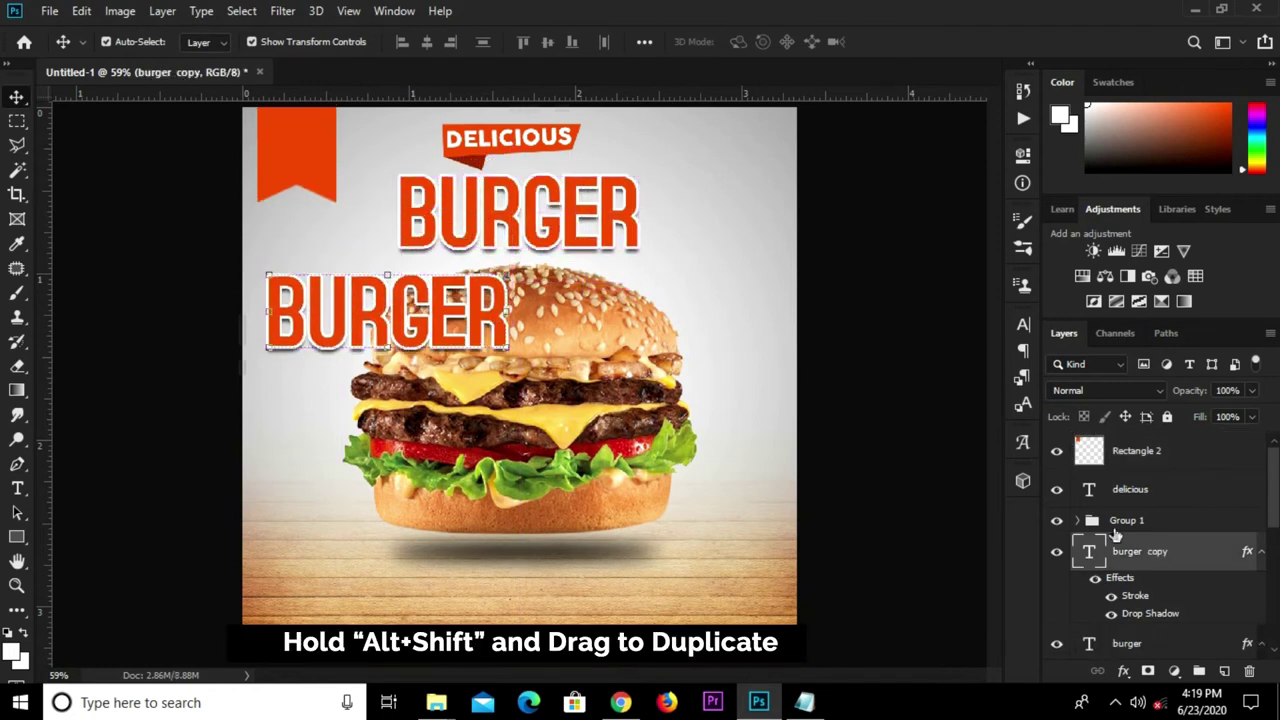
right_click(1172, 556)
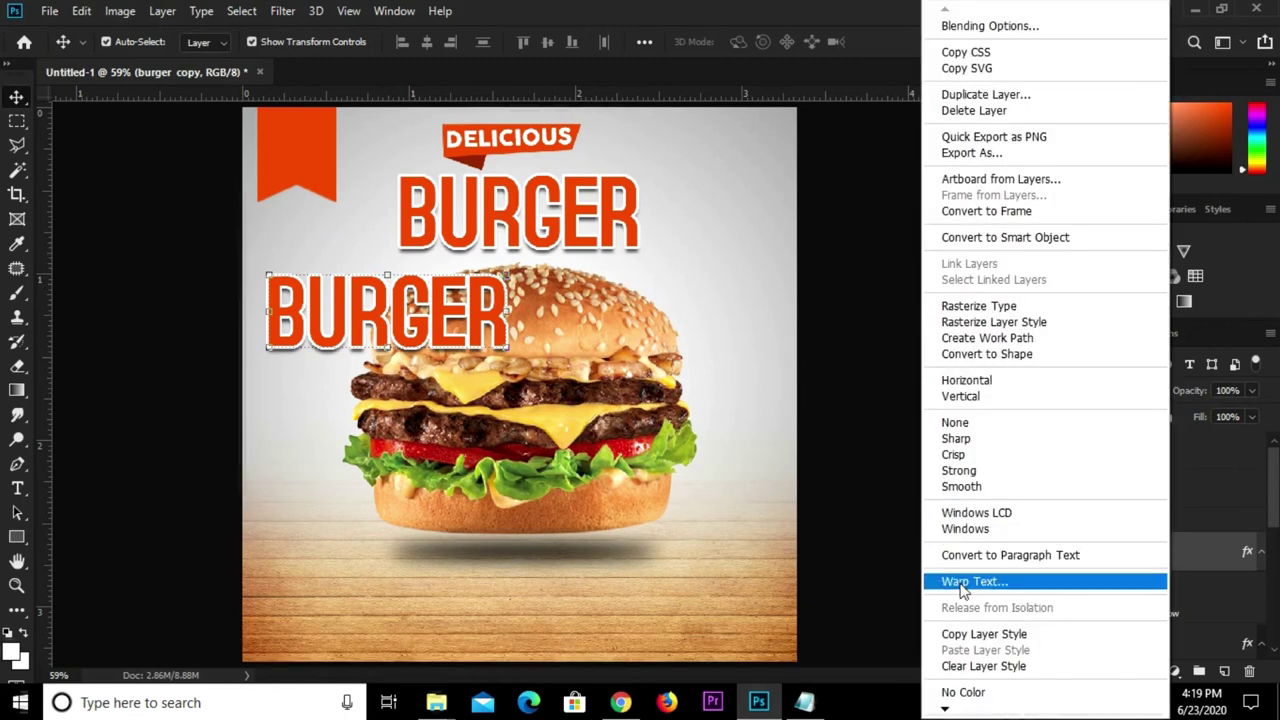
click(978, 668)
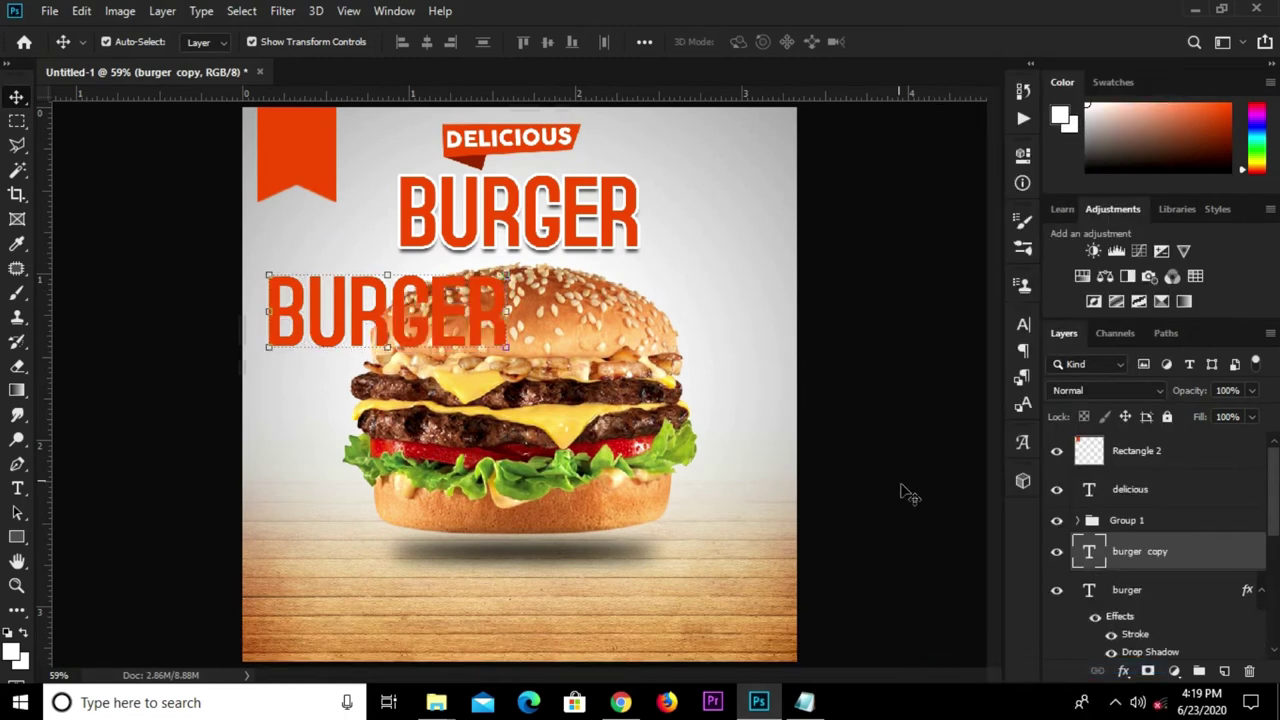
drag(367, 326, 380, 326)
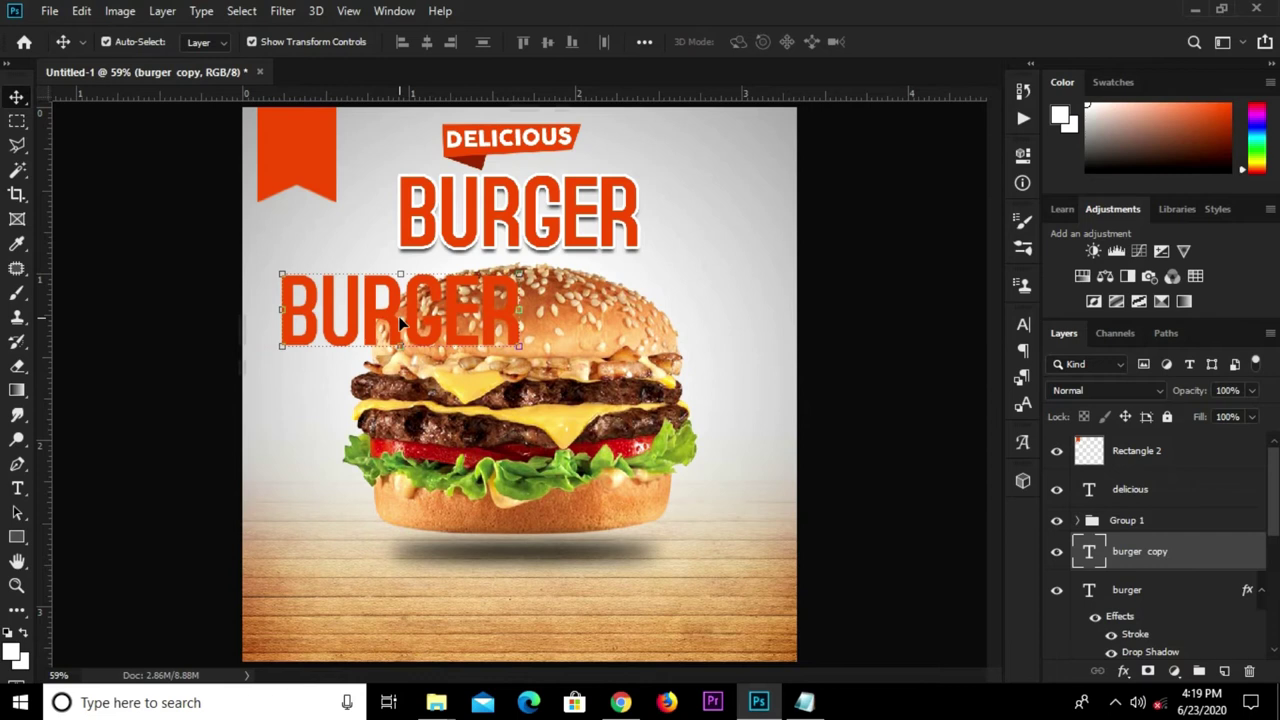
- Scale the BURGER copy to about 59% over the ribbon tag, stacked above Rectangle 2
key(ctrl+t)
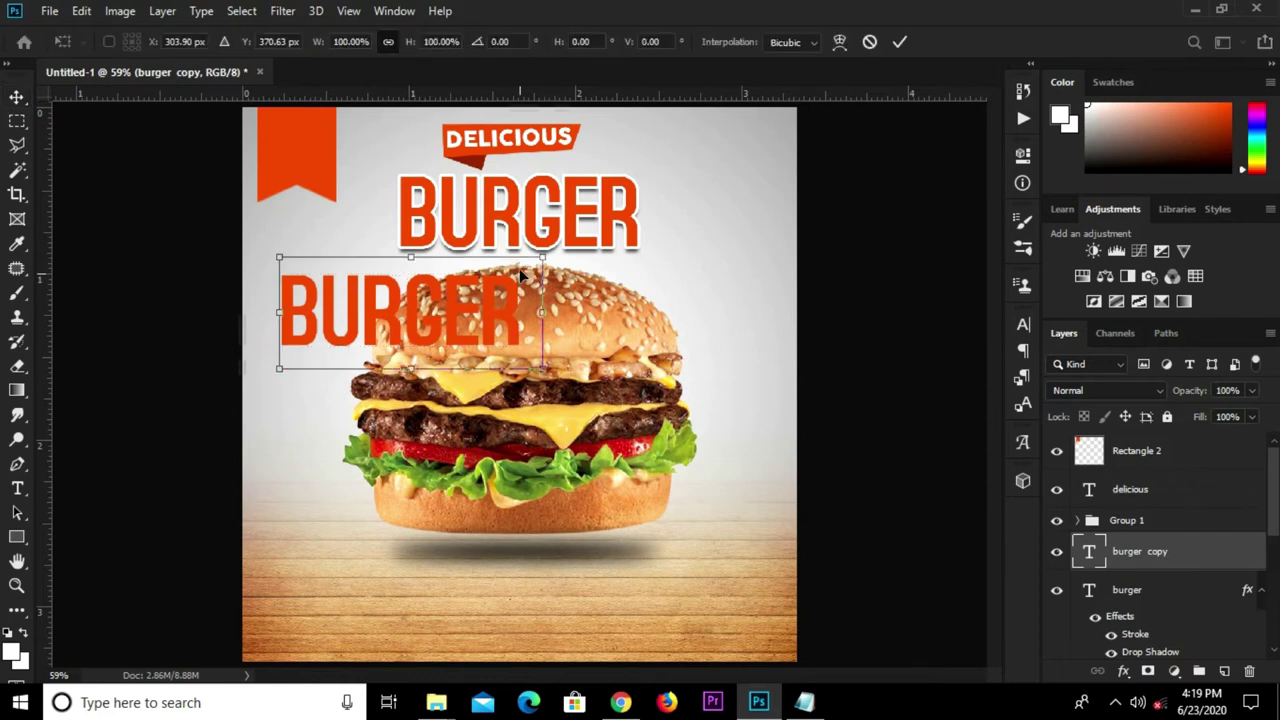
mouse_move(543, 258)
mouse_down()
mouse_move(425, 300)
mouse_move(360, 340)
mouse_move(340, 381)
mouse_move(322, 152)
mouse_up()
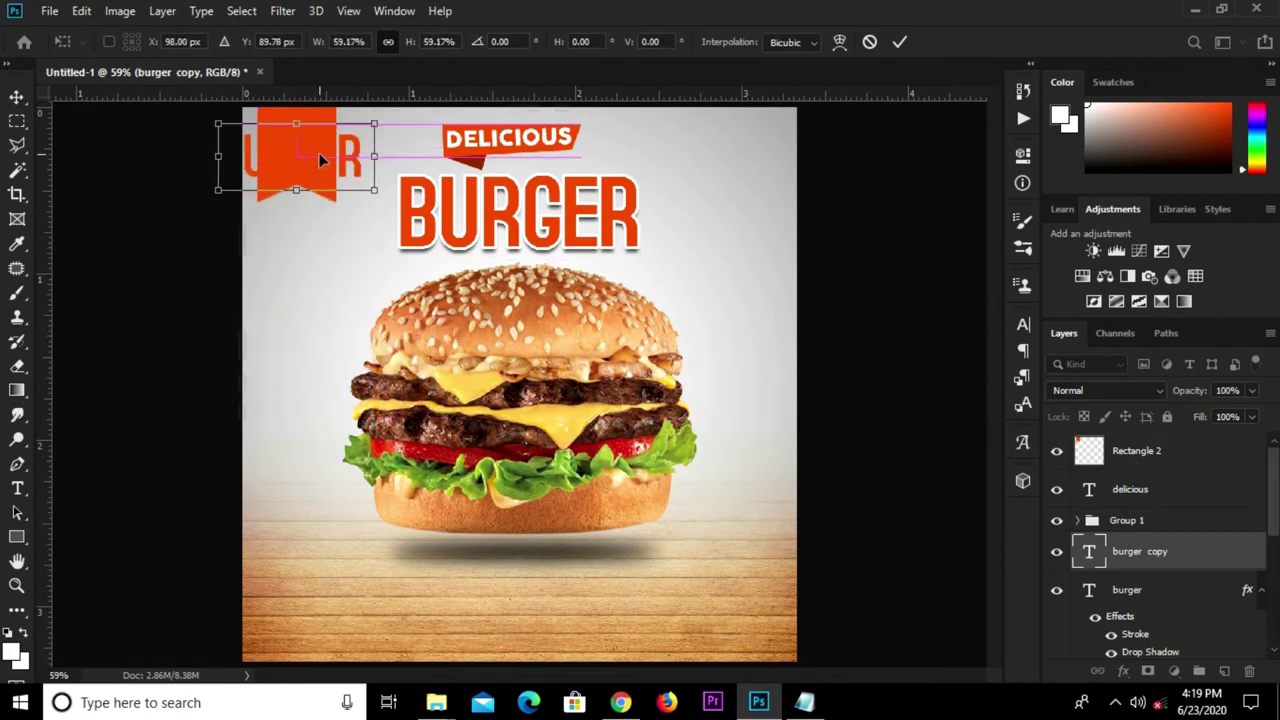
mouse_move(1171, 554)
mouse_down()
mouse_move(1163, 416)
mouse_move(1147, 449)
mouse_up()
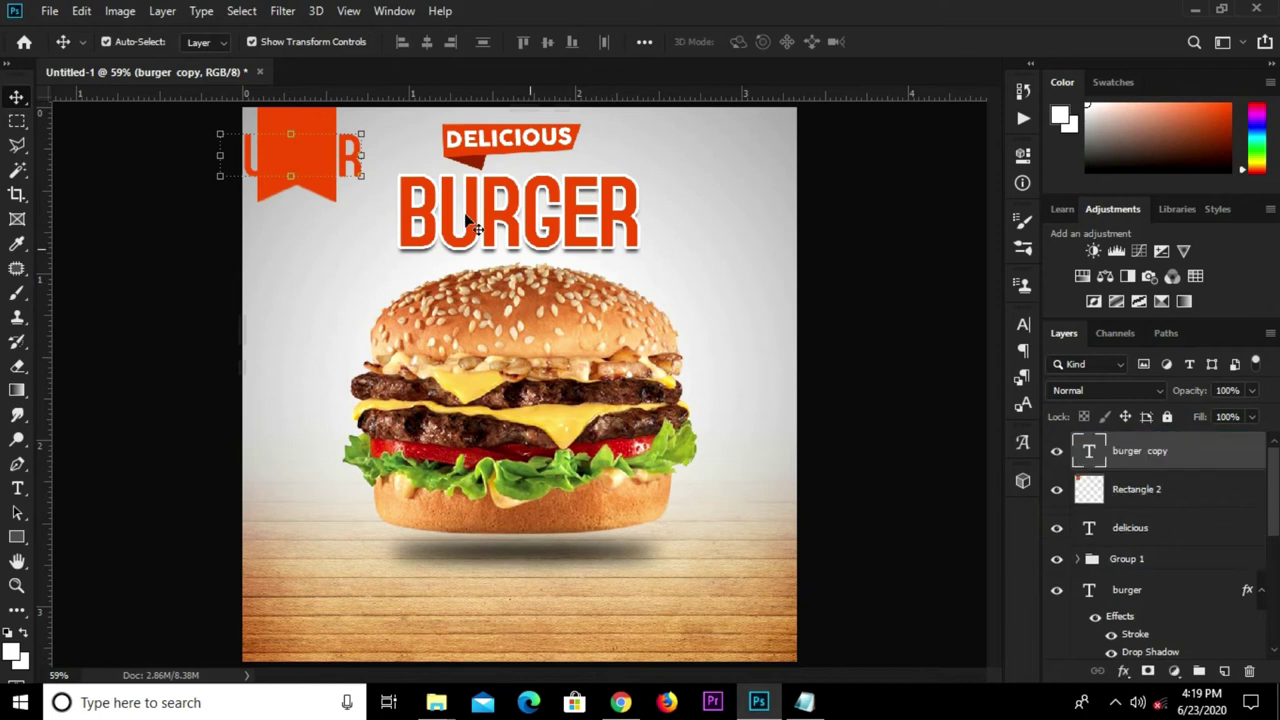
- Make the ribbon text white and move it fully onto the orange ribbon
click(1022, 326)
click(965, 431)
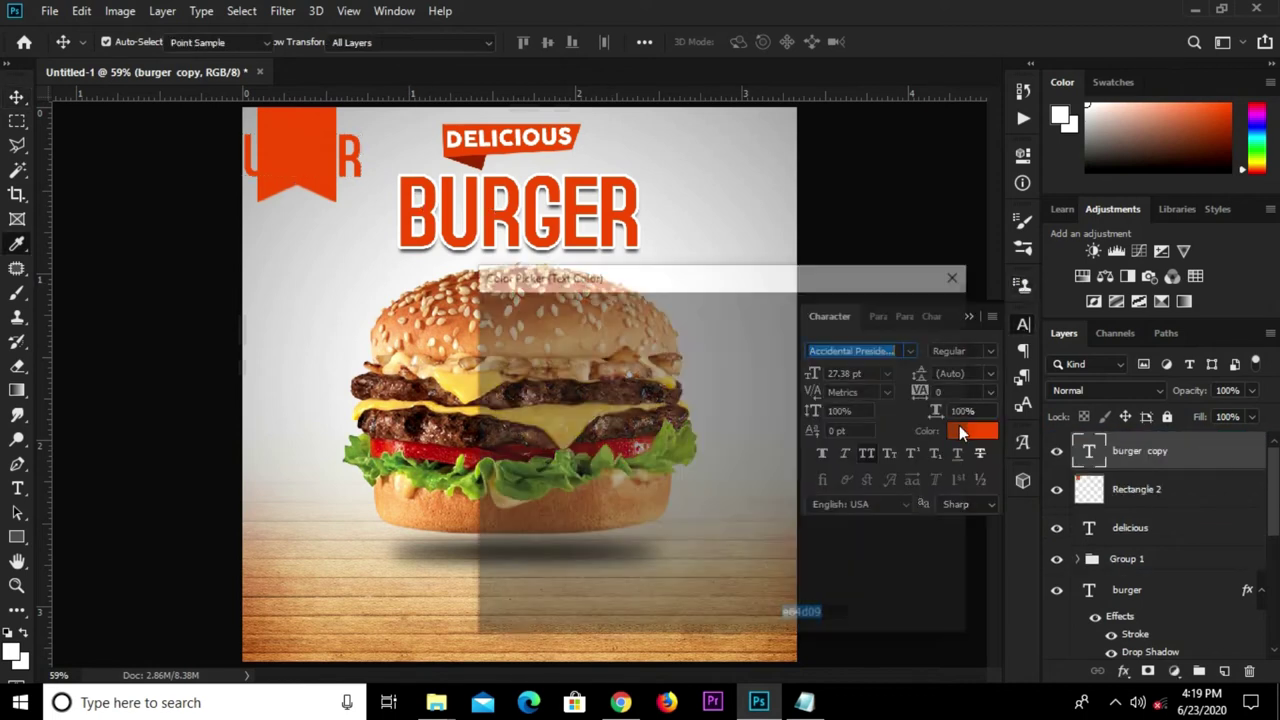
drag(545, 333, 474, 312)
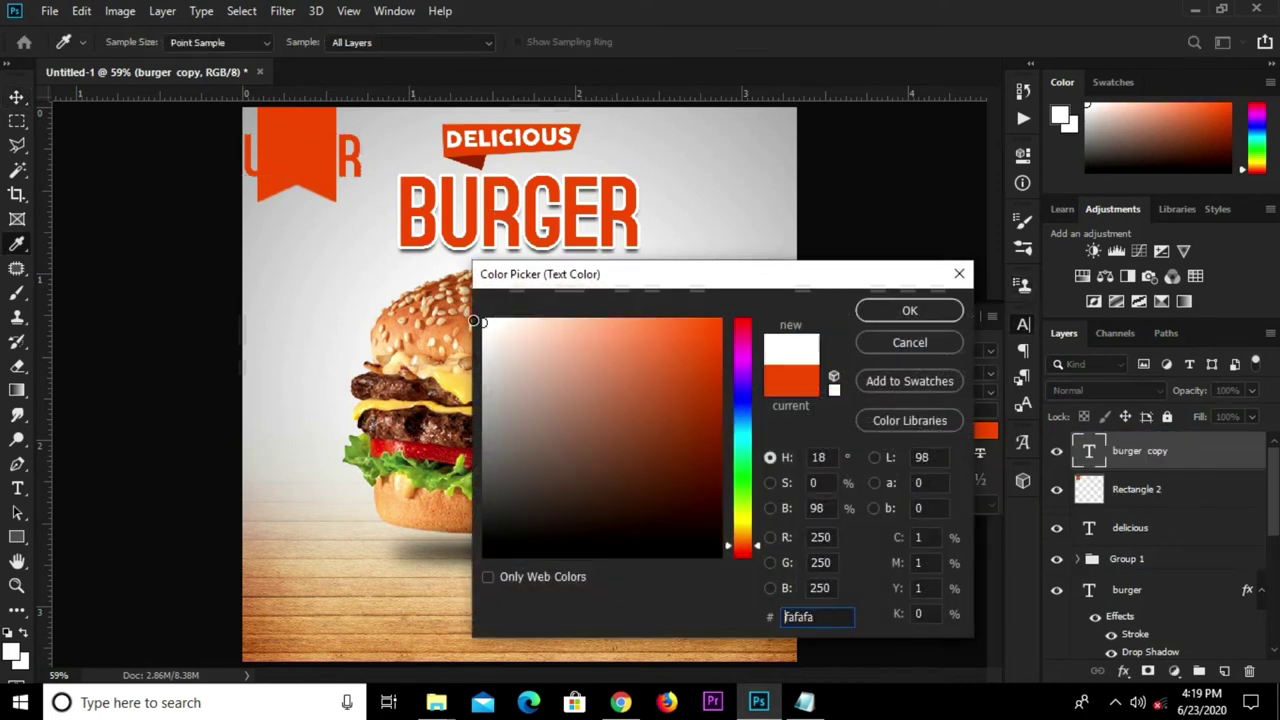
click(910, 311)
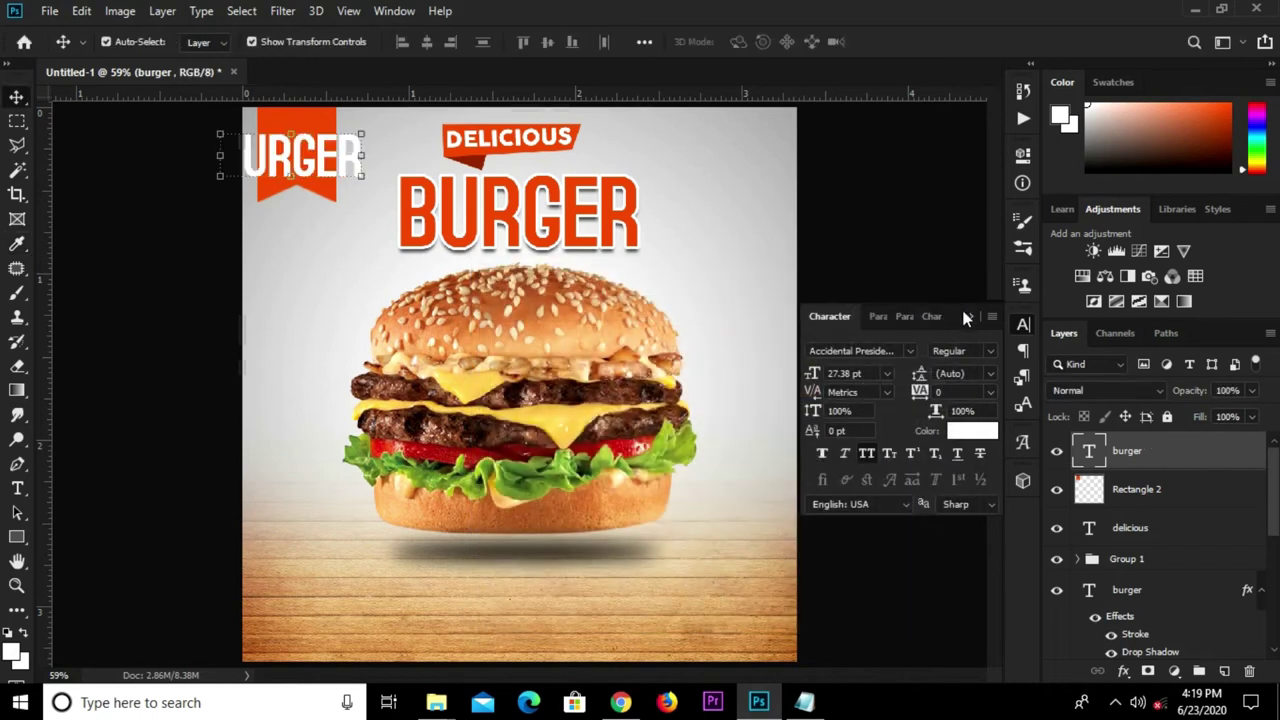
click(885, 310)
drag(319, 165, 356, 157)
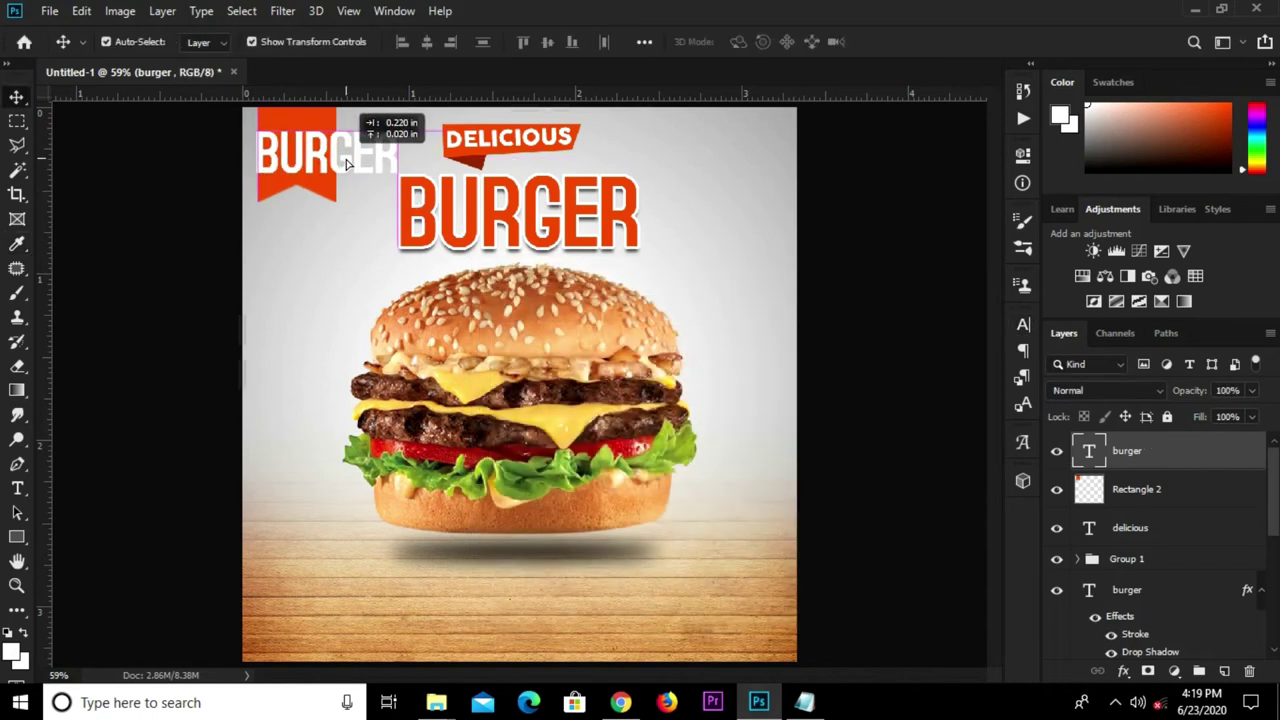
- Retype the ribbon text as 'order' and shrink it to fit inside the ribbon
double_click(320, 158)
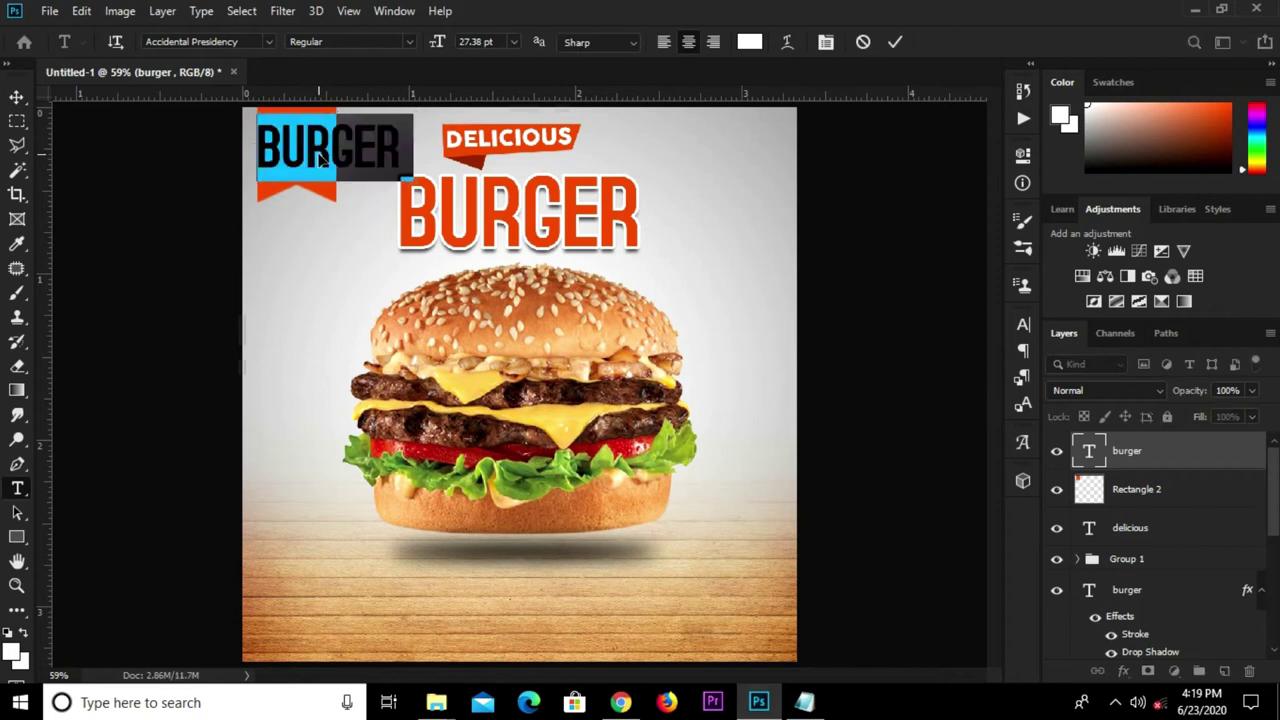
text(or)
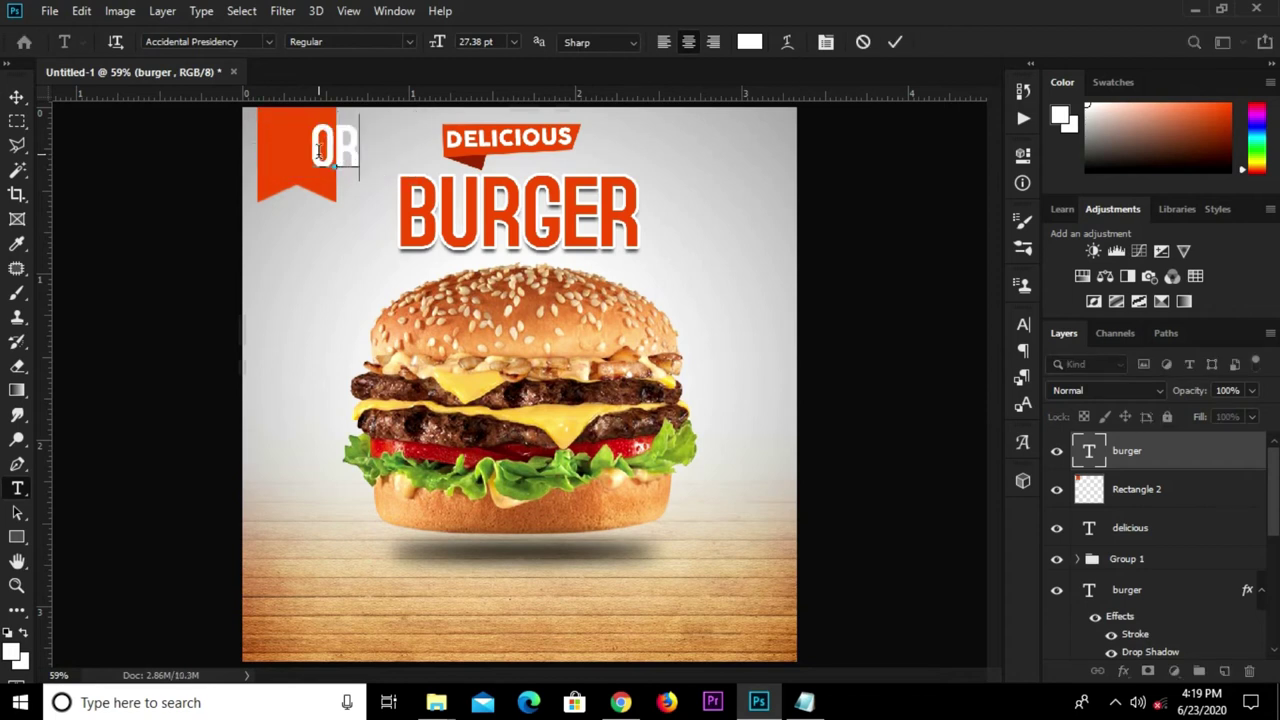
text(der)
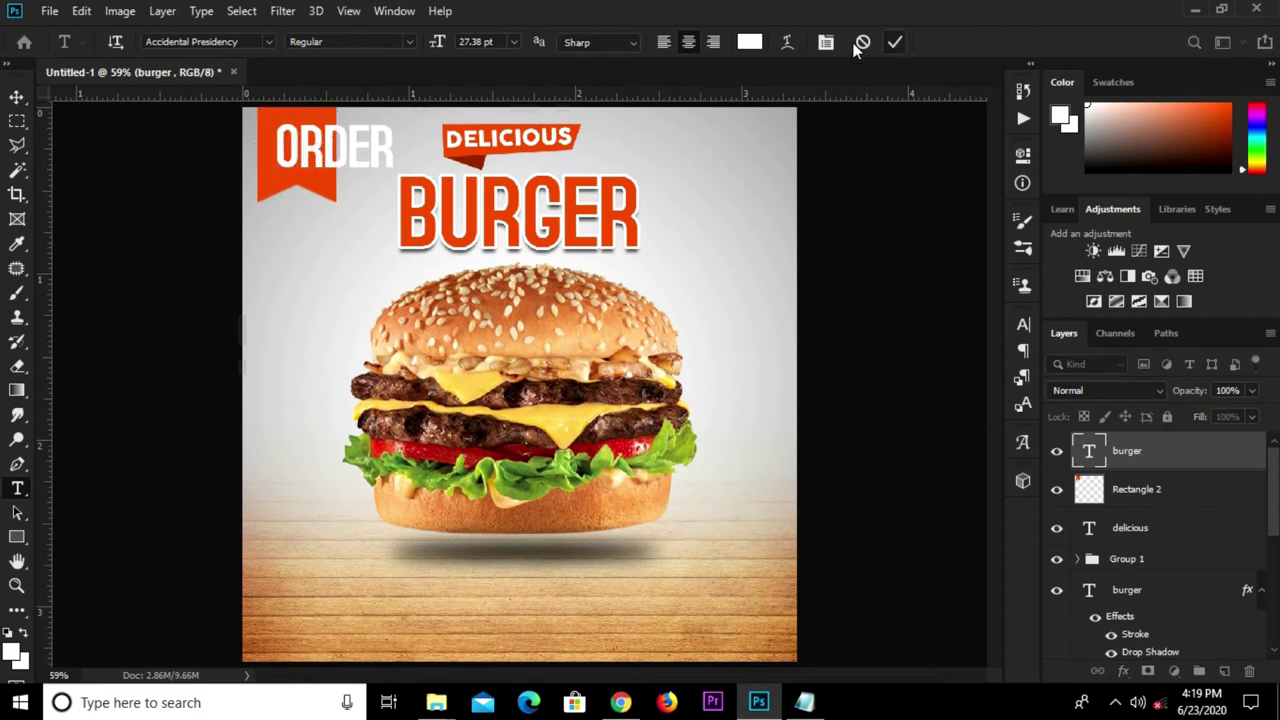
click(894, 42)
scroll(328, 100, up, 2)
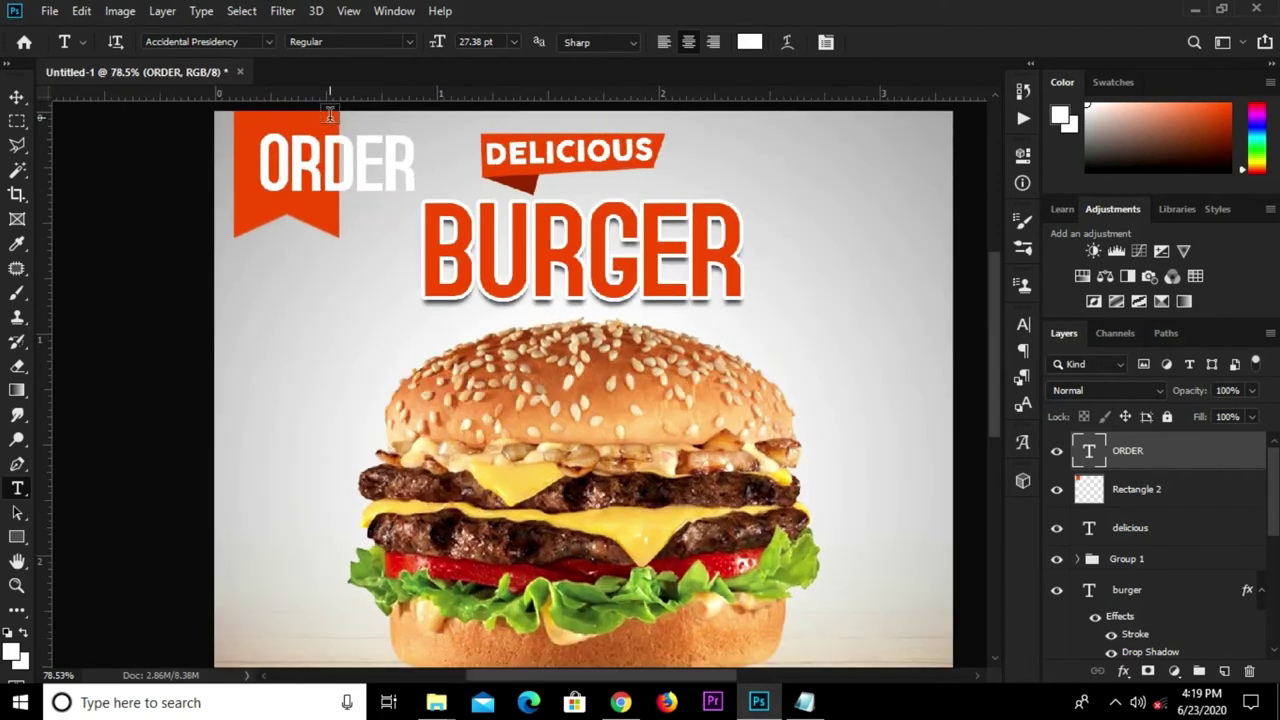
key(v)
key(ctrl+t)
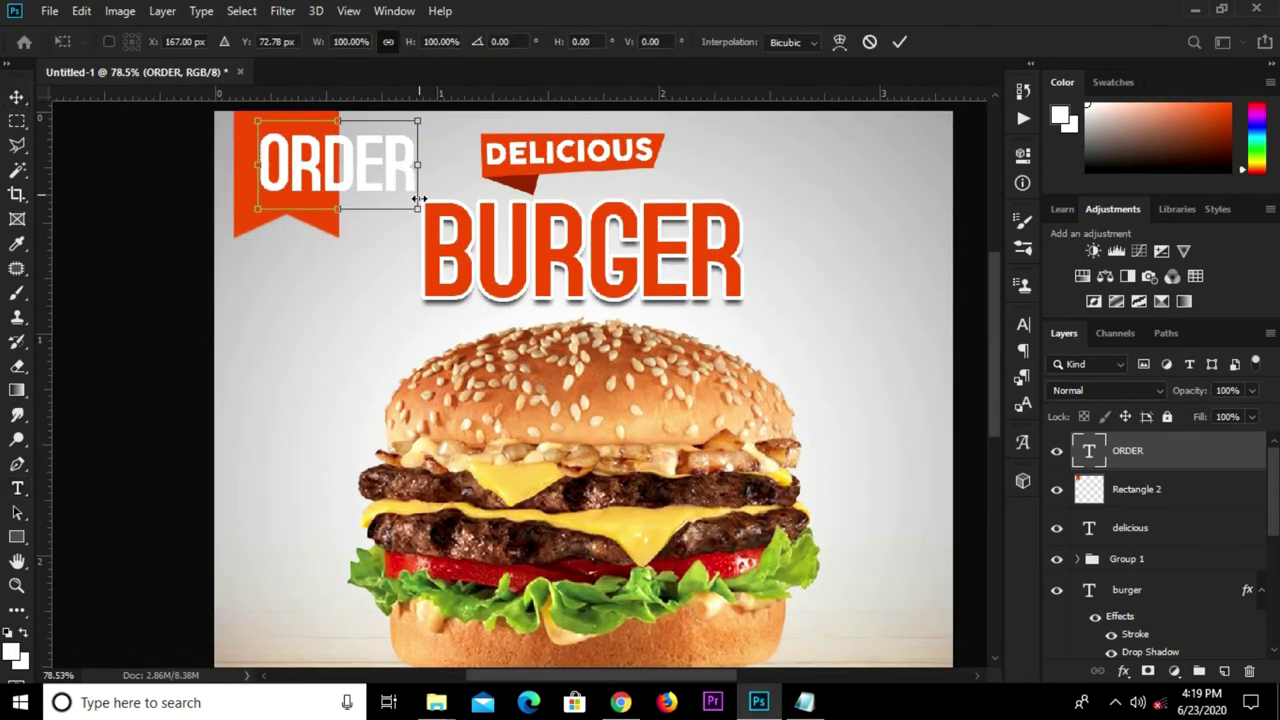
mouse_move(418, 206)
mouse_down()
mouse_move(297, 146)
mouse_move(338, 170)
mouse_up()
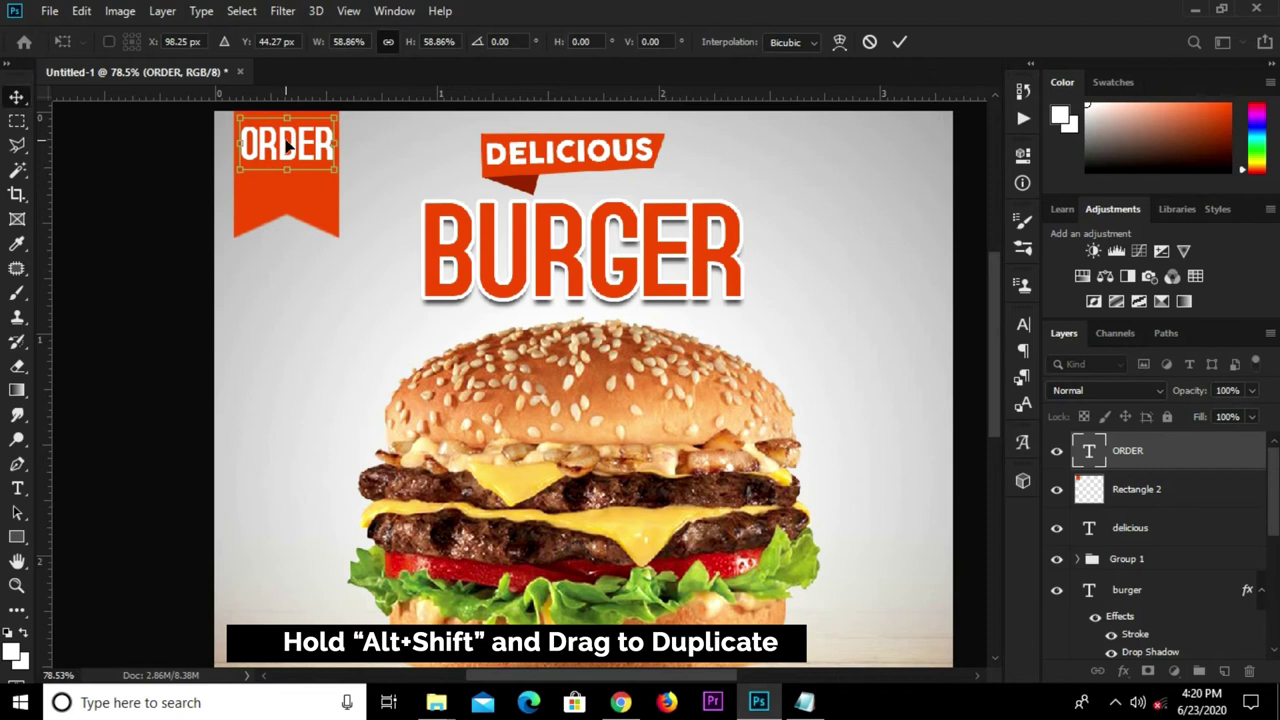
key(Return)
- Duplicate ORDER below itself, change the copy to 'NOW', and enlarge it to fill the banner
alt+shift+drag(282, 140, 275, 190)
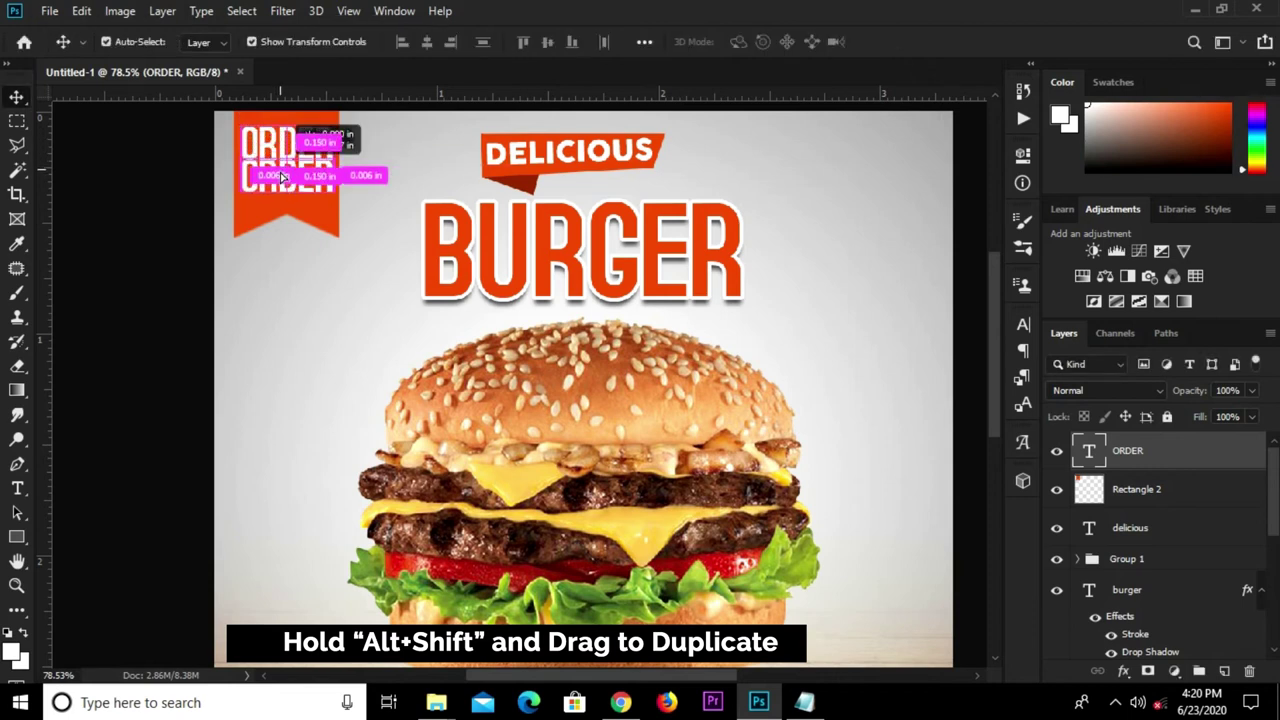
key(t)
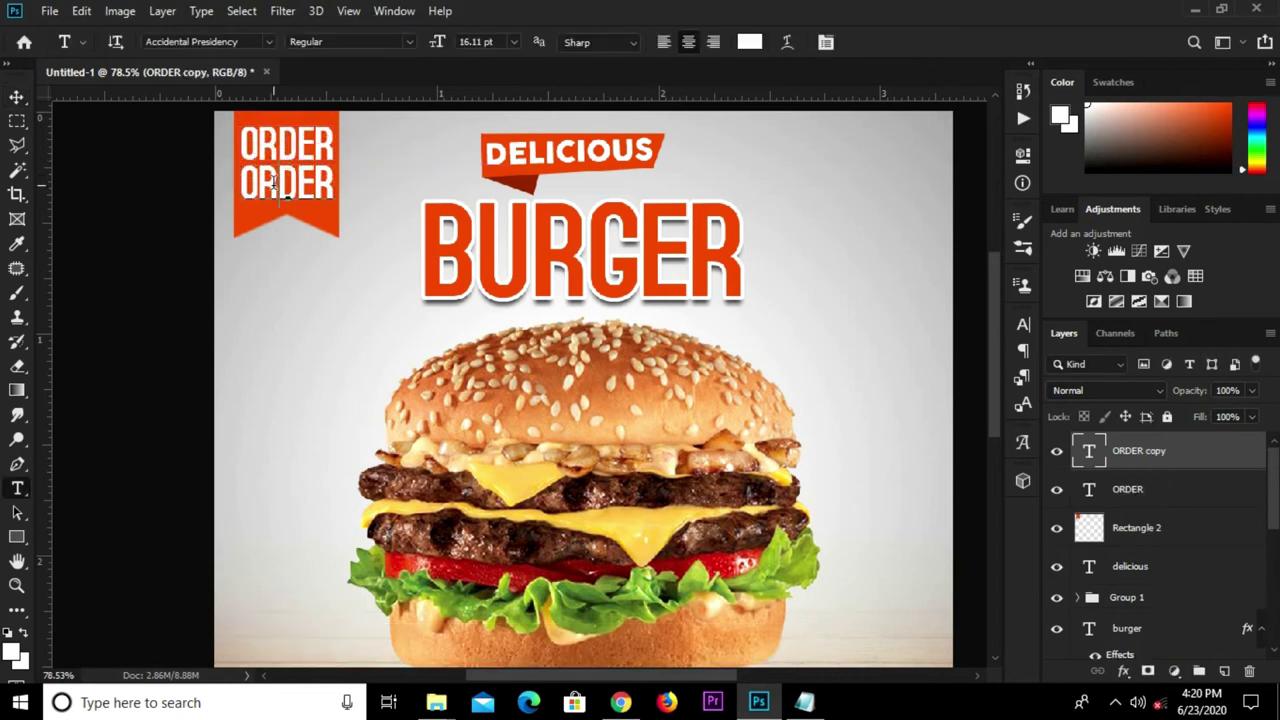
double_click(275, 190)
text(NOW)
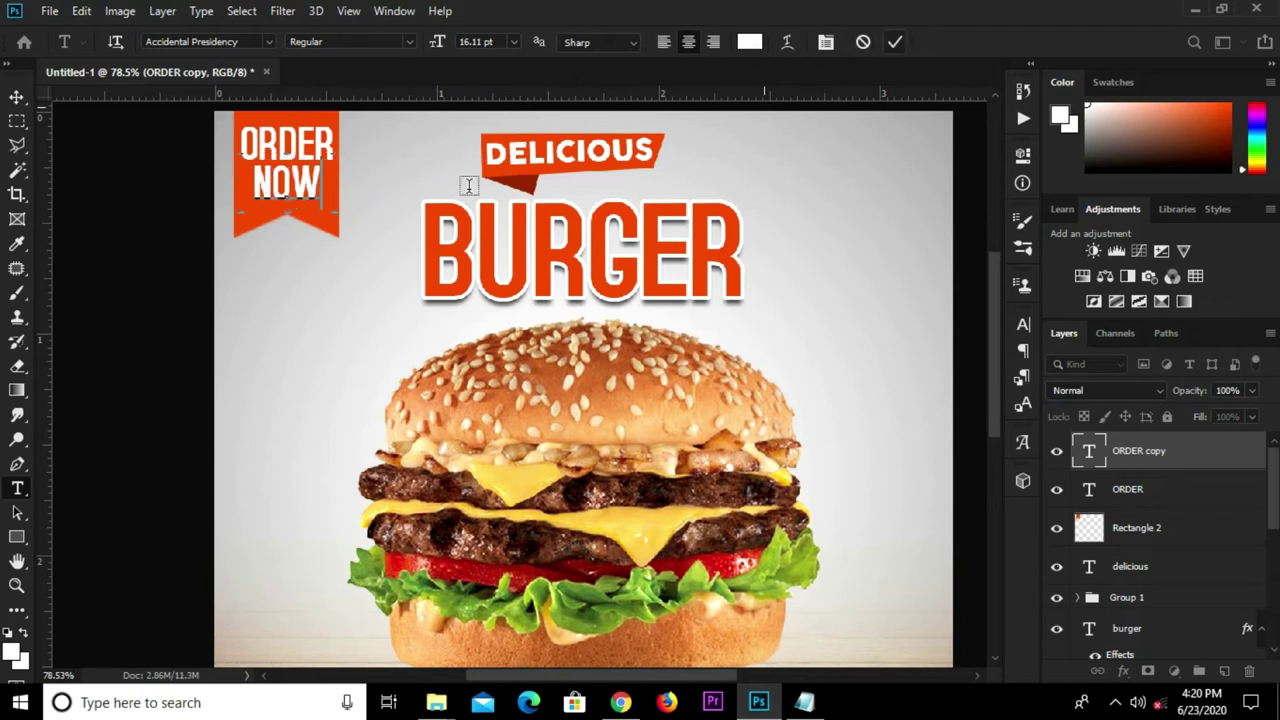
key(ctrl+Return)
key(v)
key(ctrl+t)
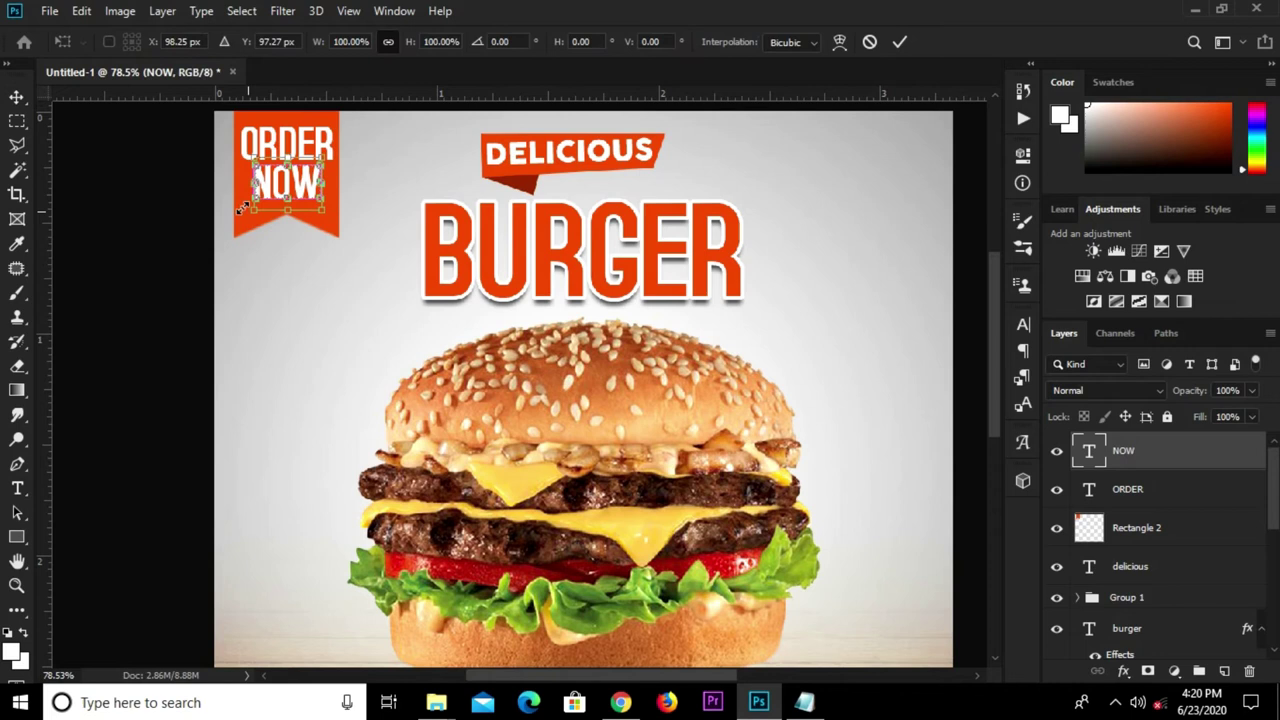
drag(242, 207, 236, 222)
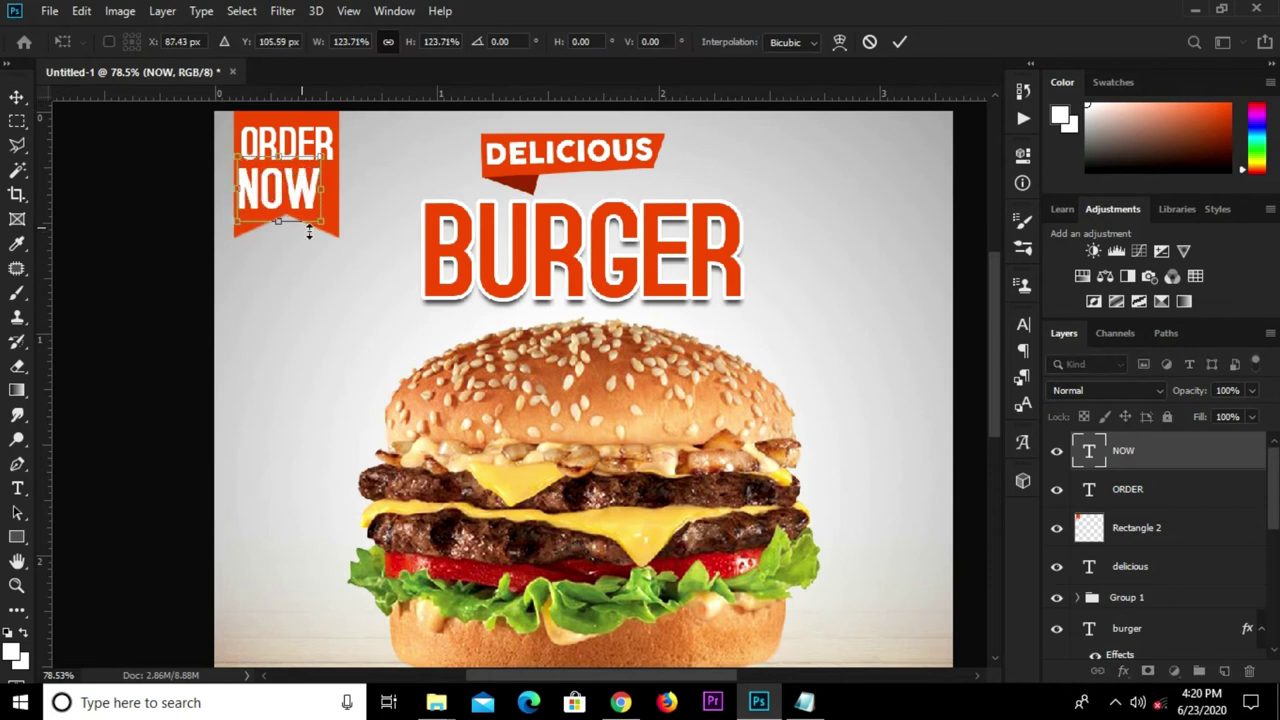
drag(322, 220, 334, 232)
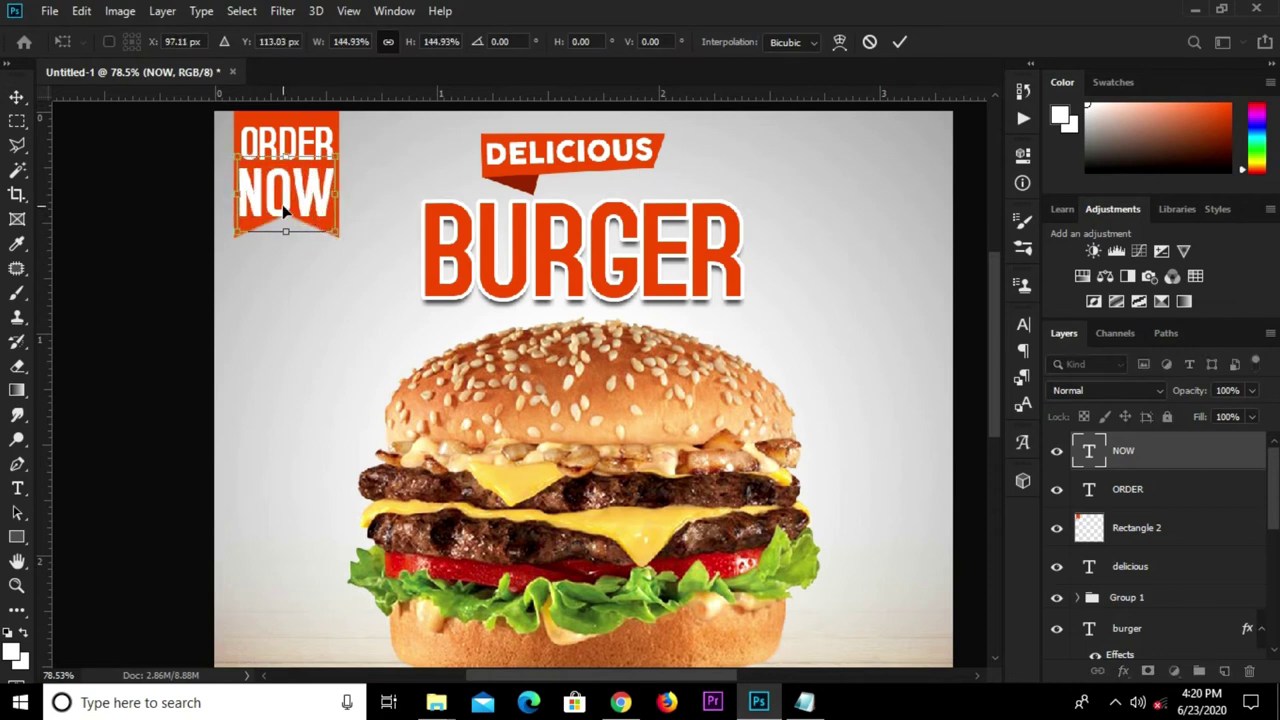
click(901, 45)
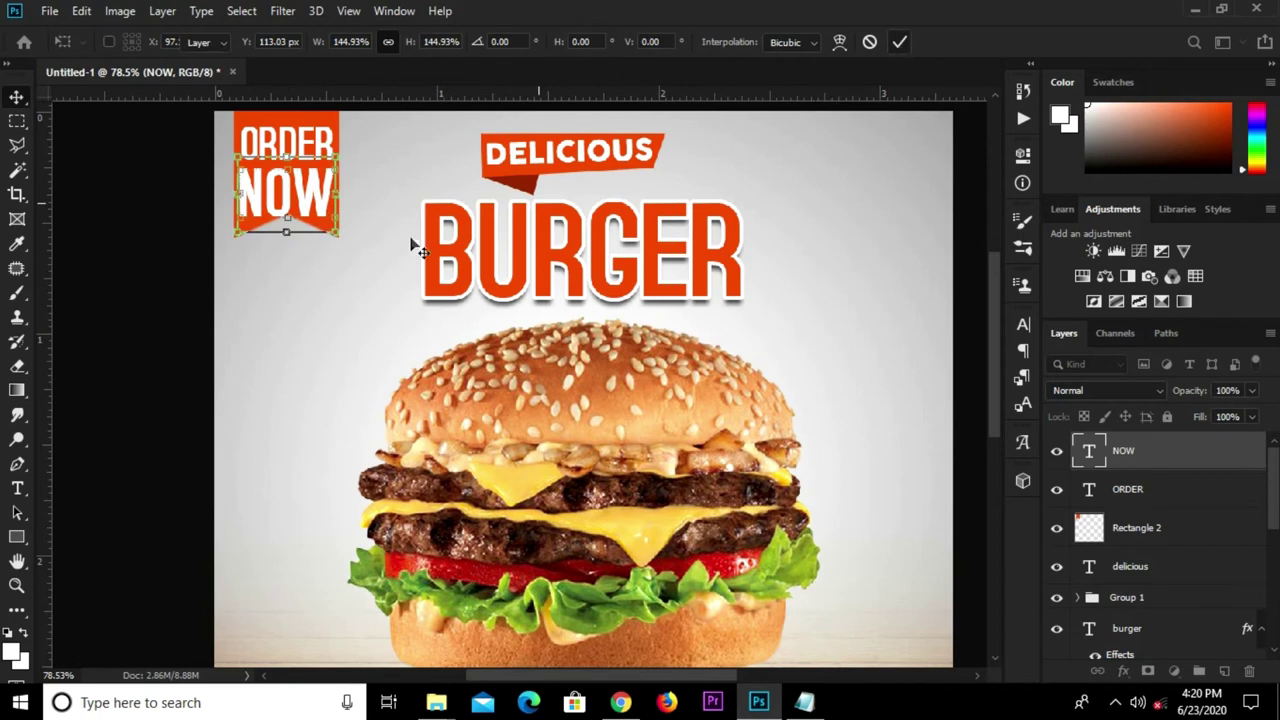
- Nudge the orange corner banner into place with the arrow keys and fit the poster in view
click(176, 232)
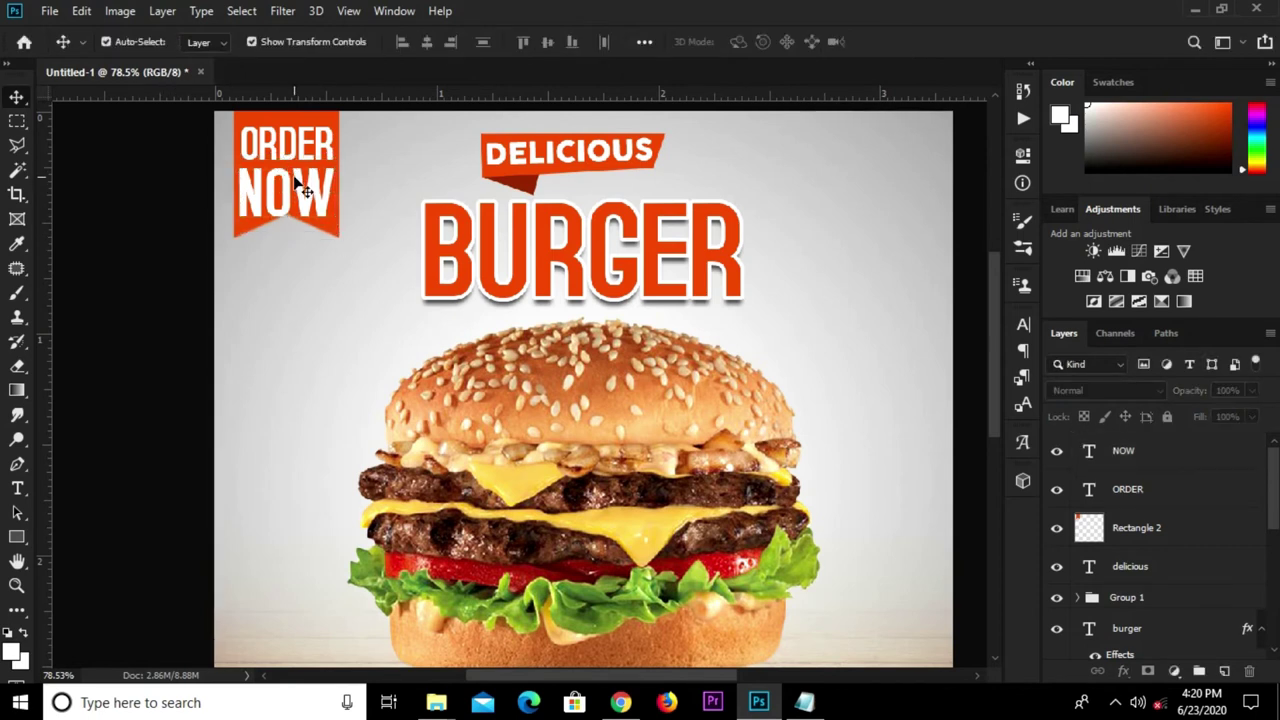
click(295, 185)
click(340, 235)
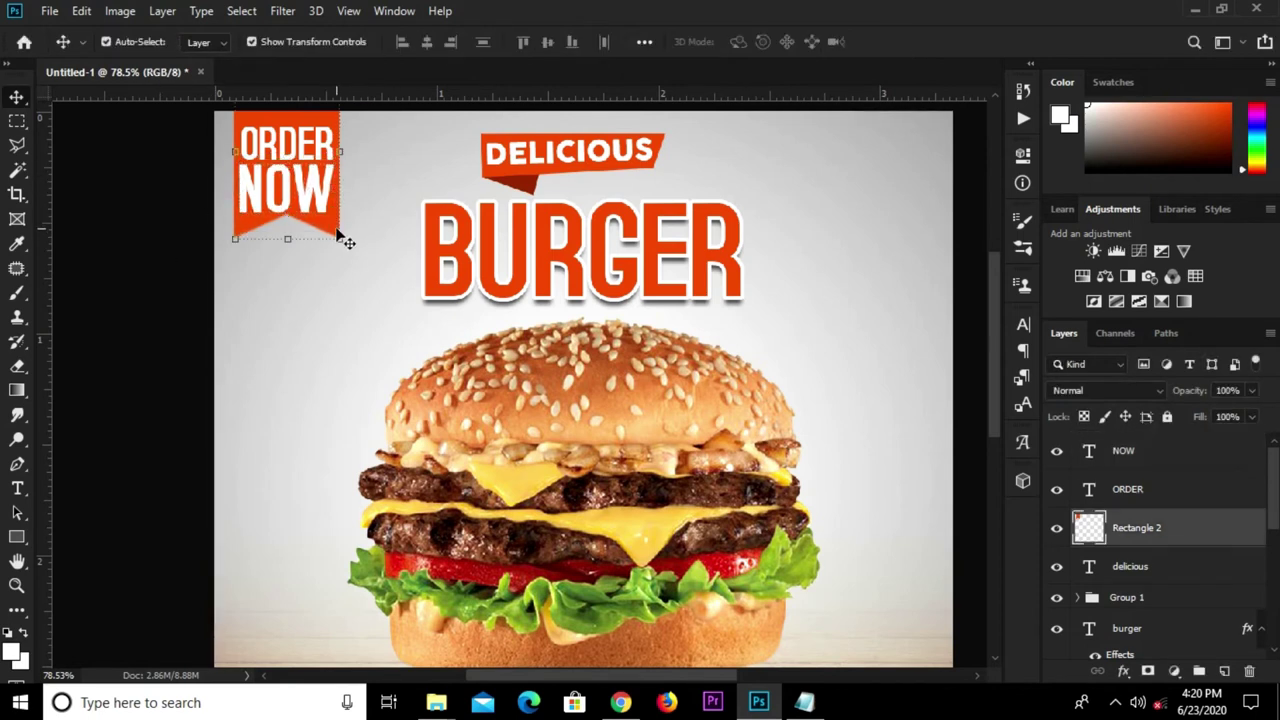
key(Down)
key(Down)
key(Left)
key(Left)
key(Right)
click(114, 265)
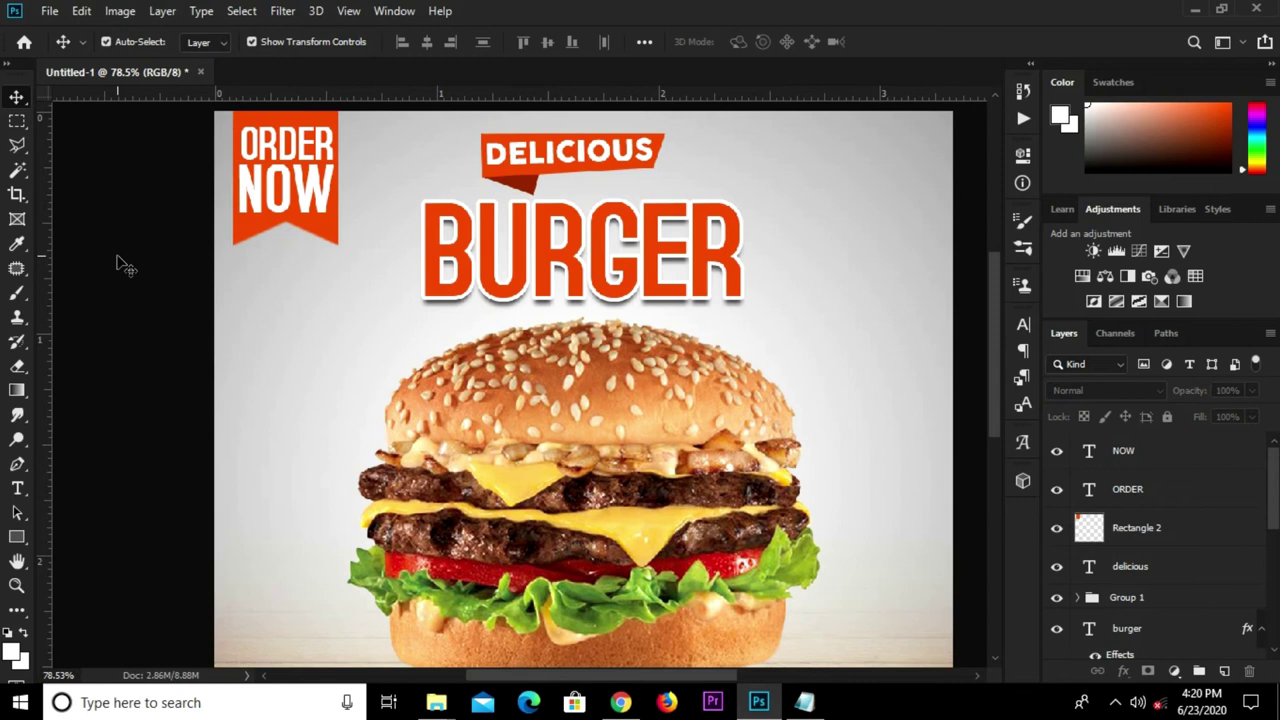
key(ctrl+0)
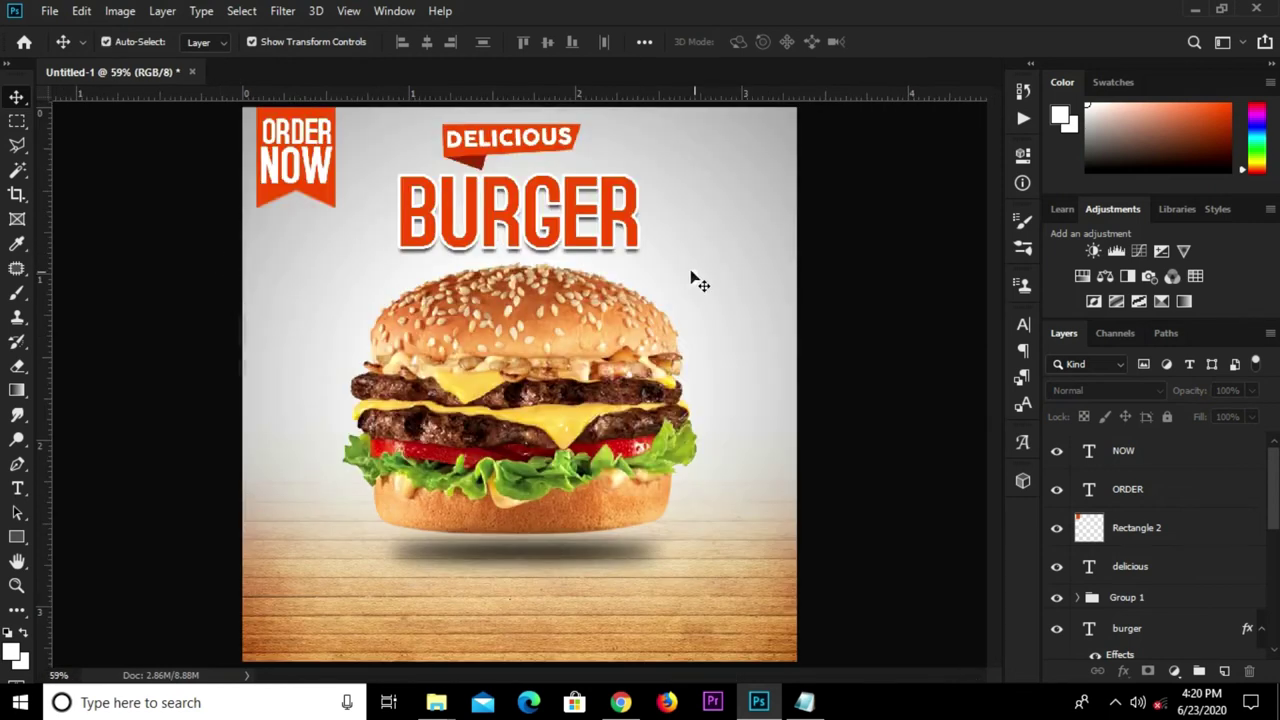
click(16, 540)
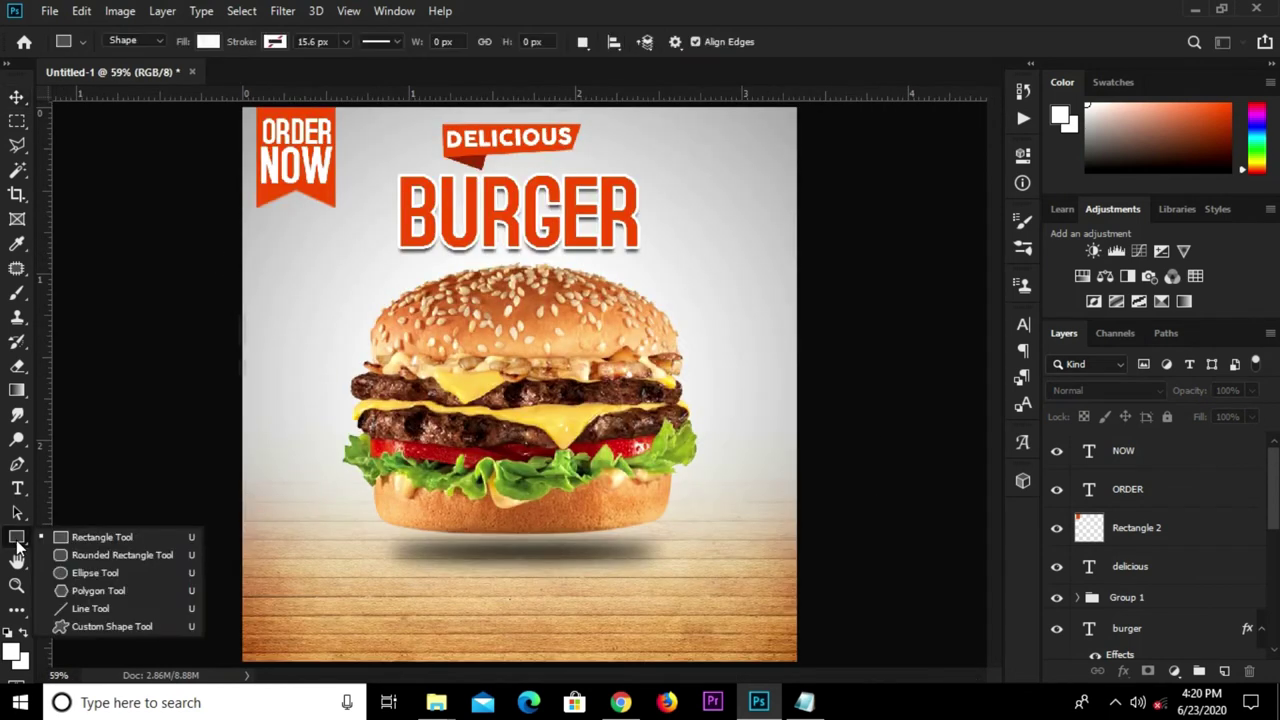
- Draw a rounded rectangle on the lower-right floor, enlarge it, and fill it black
click(94, 557)
drag(658, 594, 787, 611)
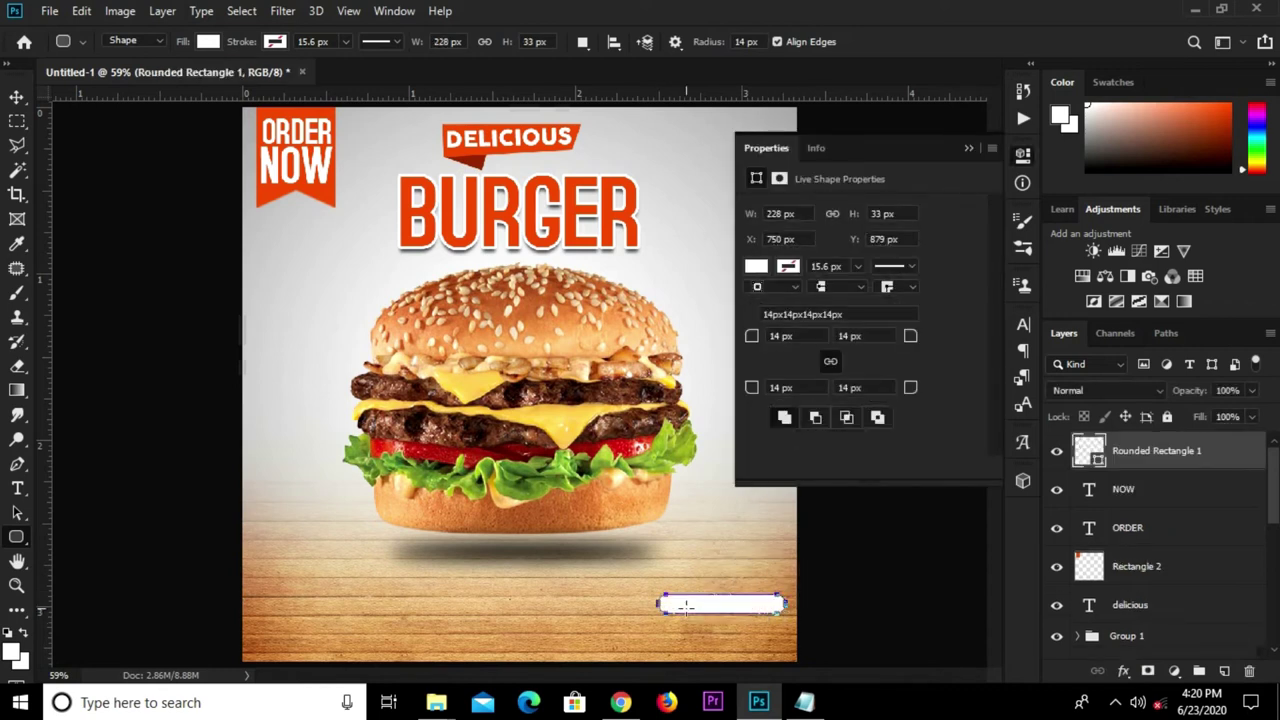
key(v)
drag(658, 594, 631, 577)
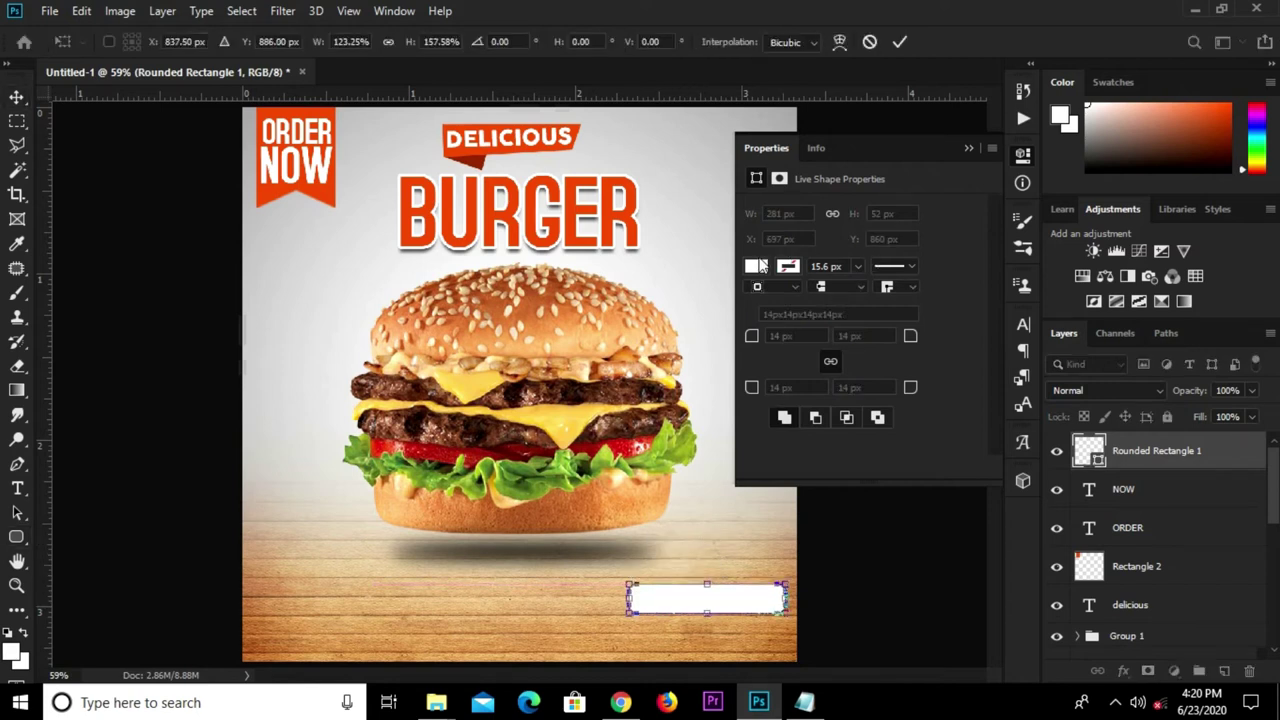
key(Return)
click(756, 266)
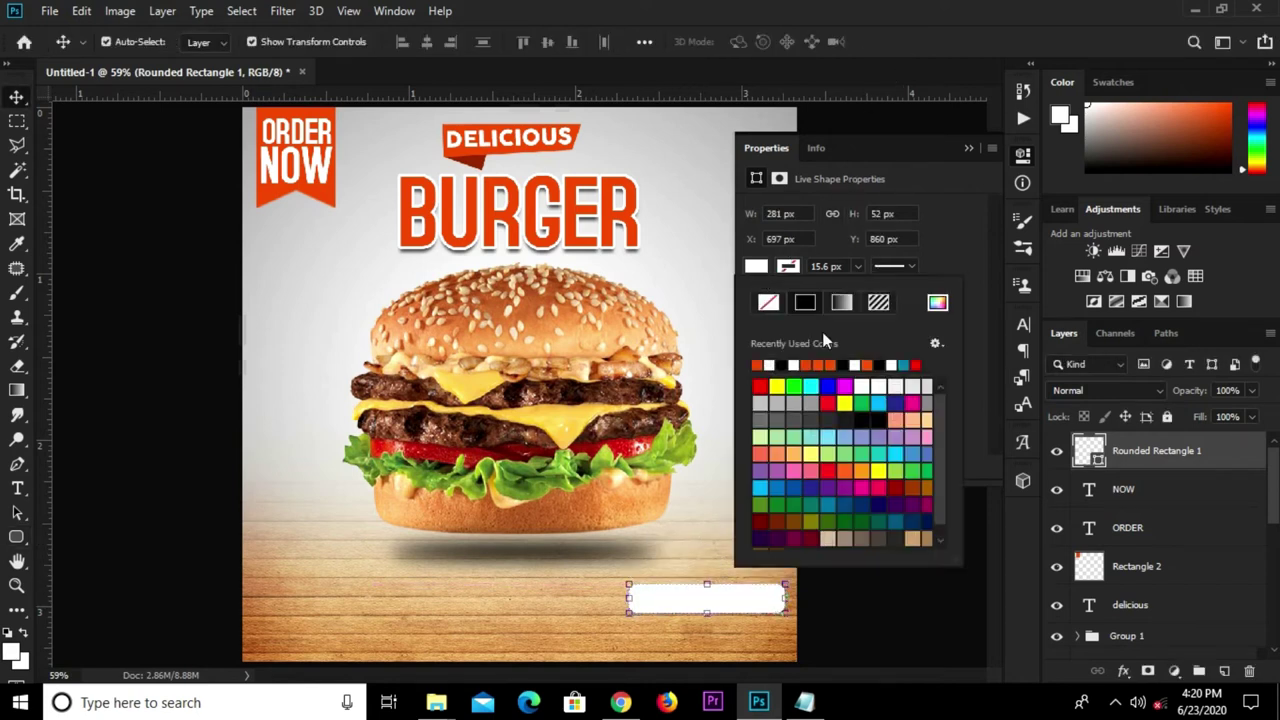
click(792, 364)
click(990, 137)
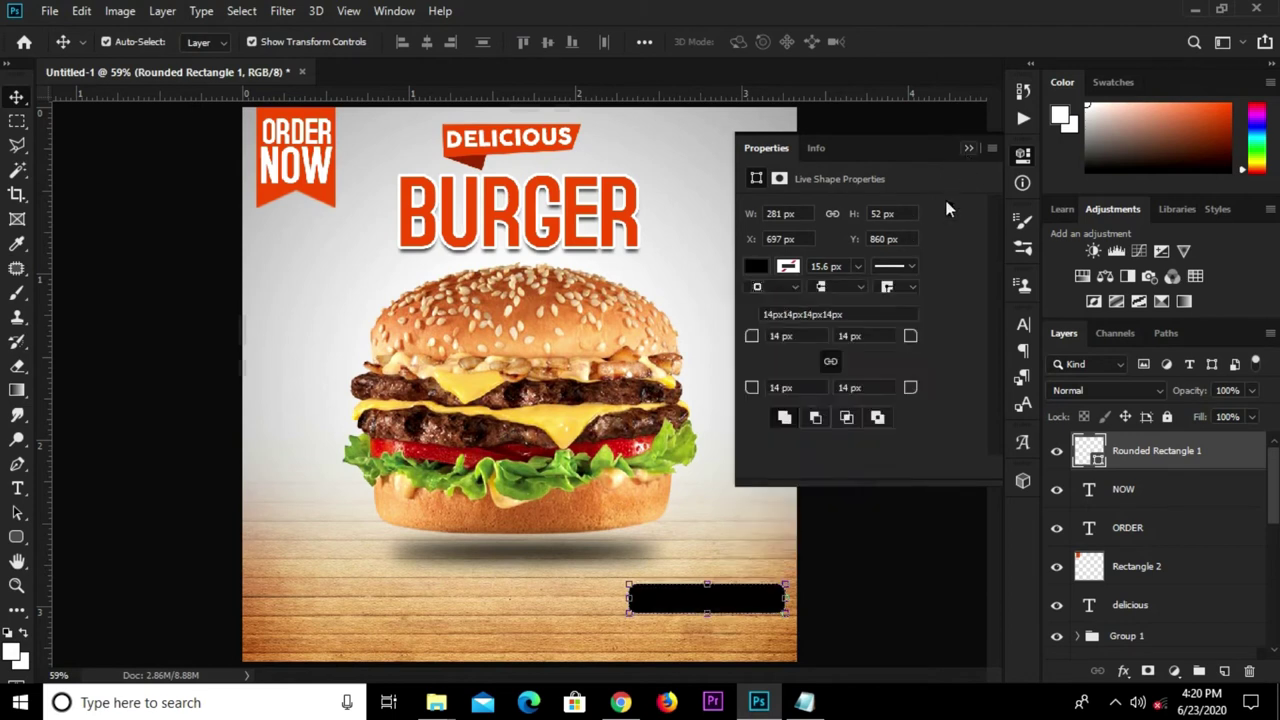
- Copy the 'home delivery' line from the Notepad notes
click(805, 703)
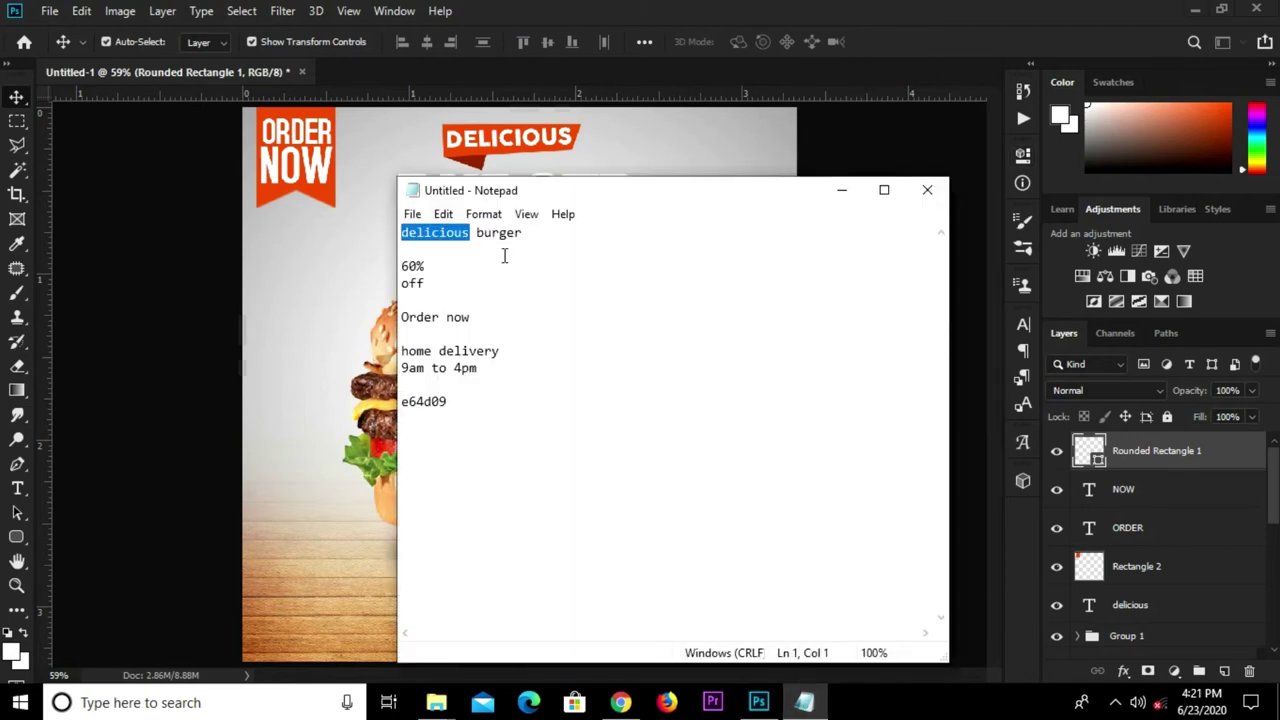
drag(508, 351, 406, 357)
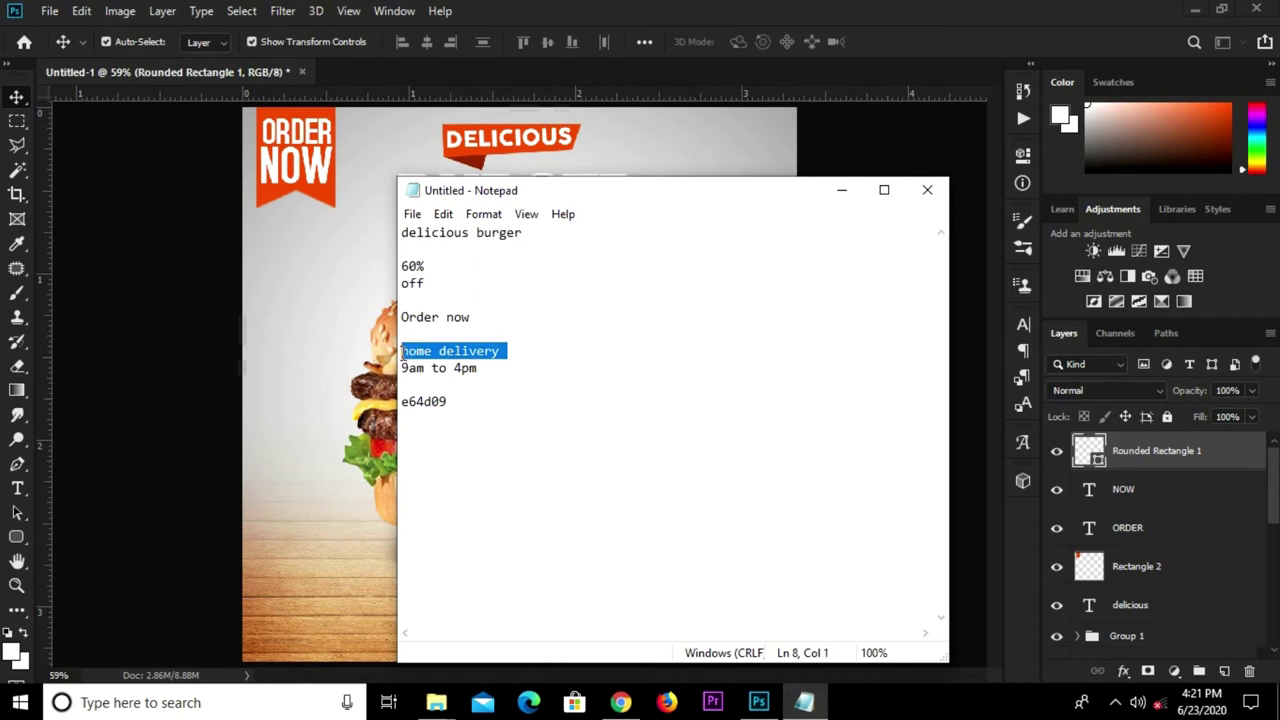
right_click(423, 350)
click(443, 409)
click(190, 410)
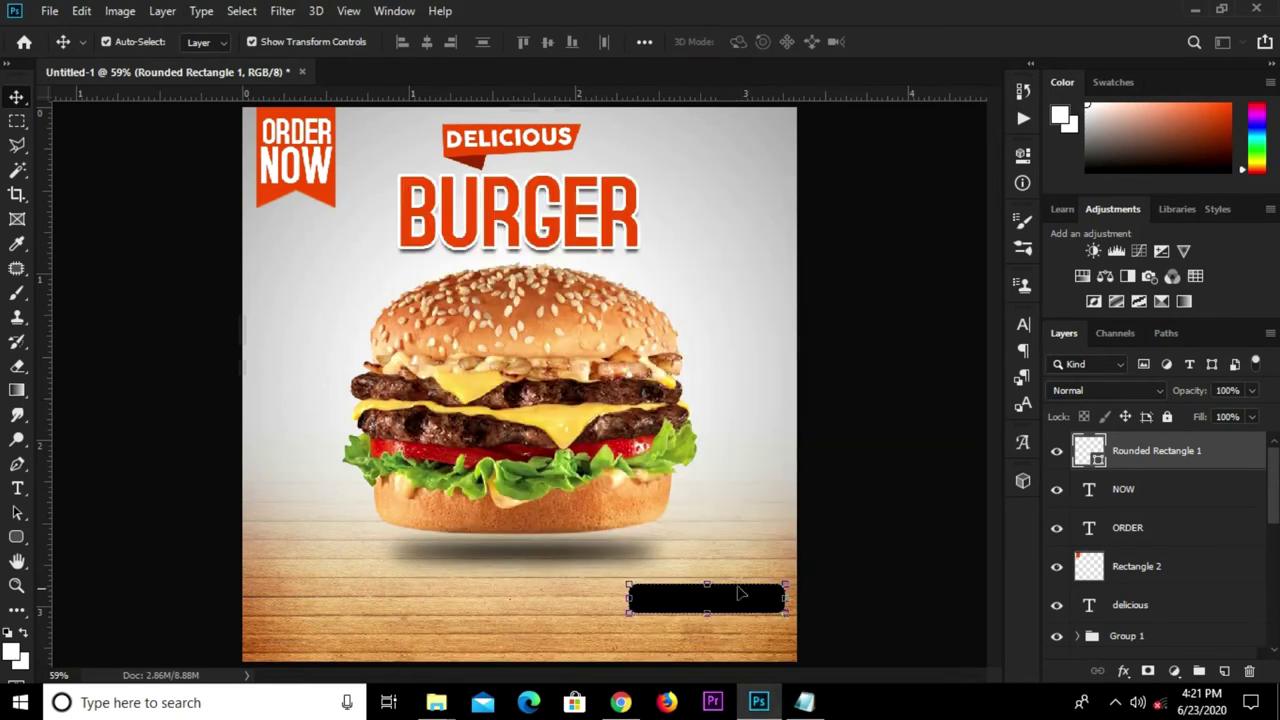
- Paste 'home delivery' as a new 8 pt text layer and move it onto the black rectangle
click(516, 138)
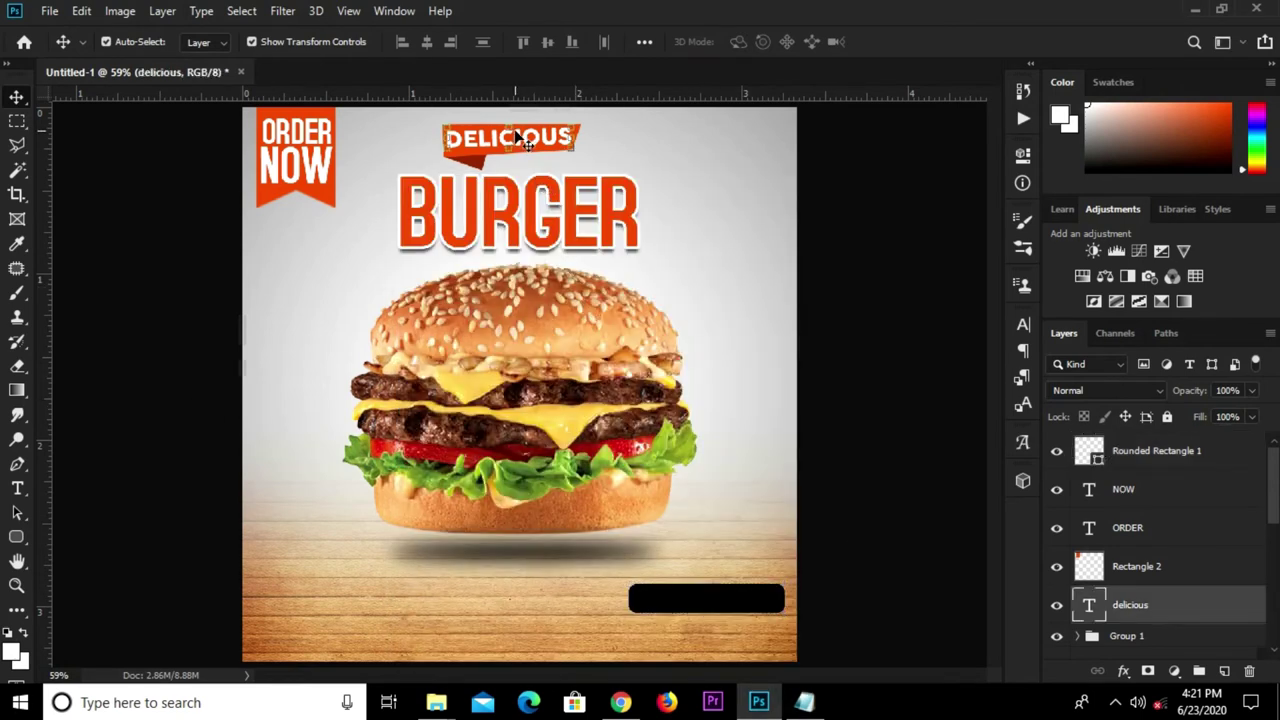
click(955, 232)
click(17, 488)
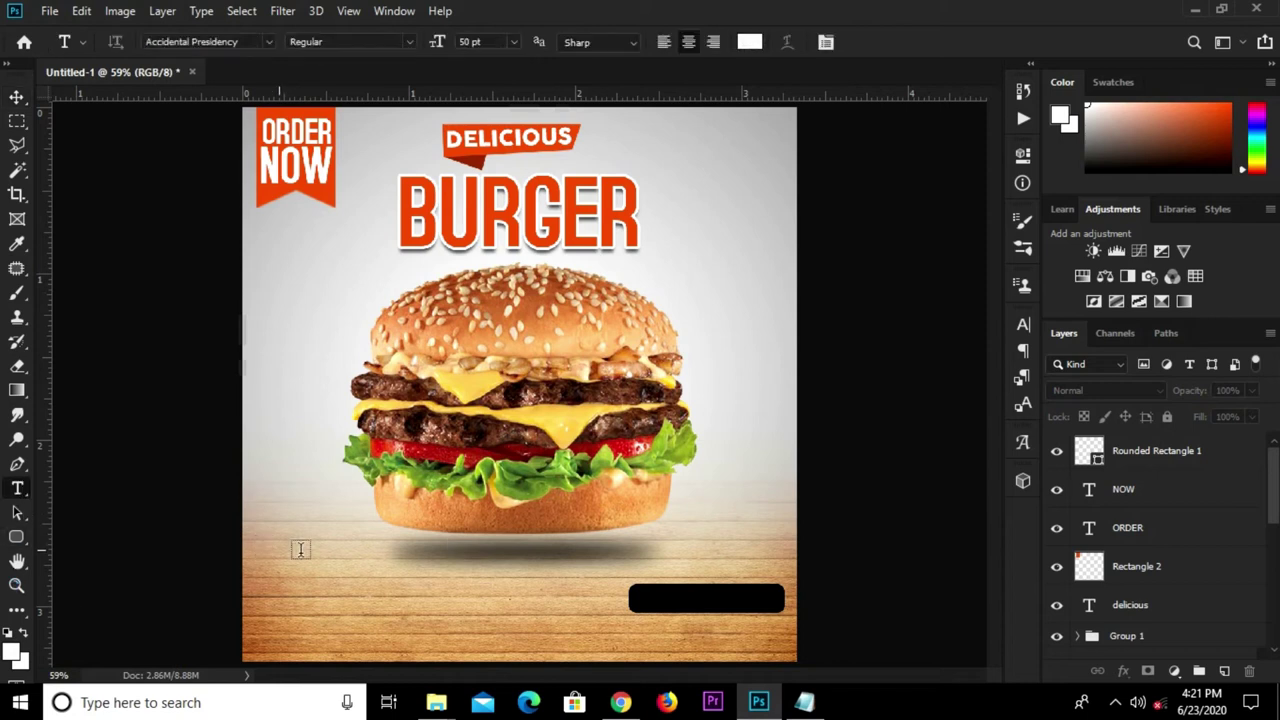
click(424, 573)
key(ctrl+v)
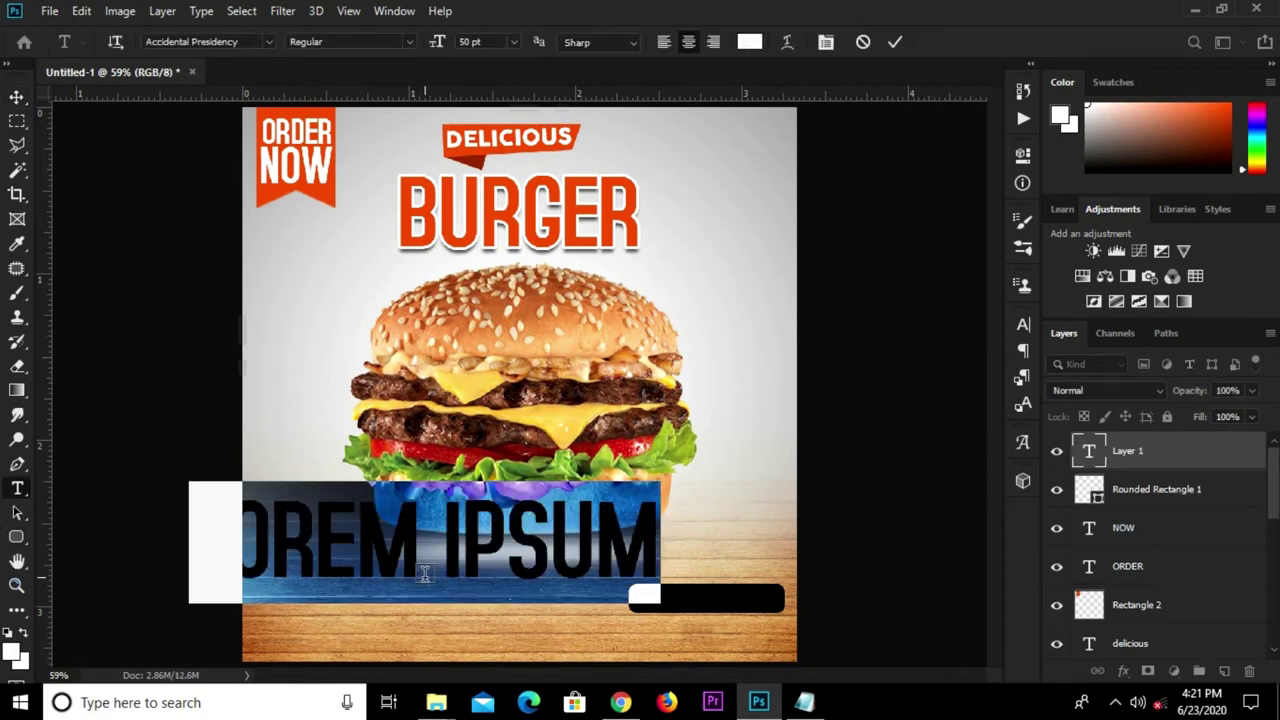
key(ctrl+v)
click(895, 41)
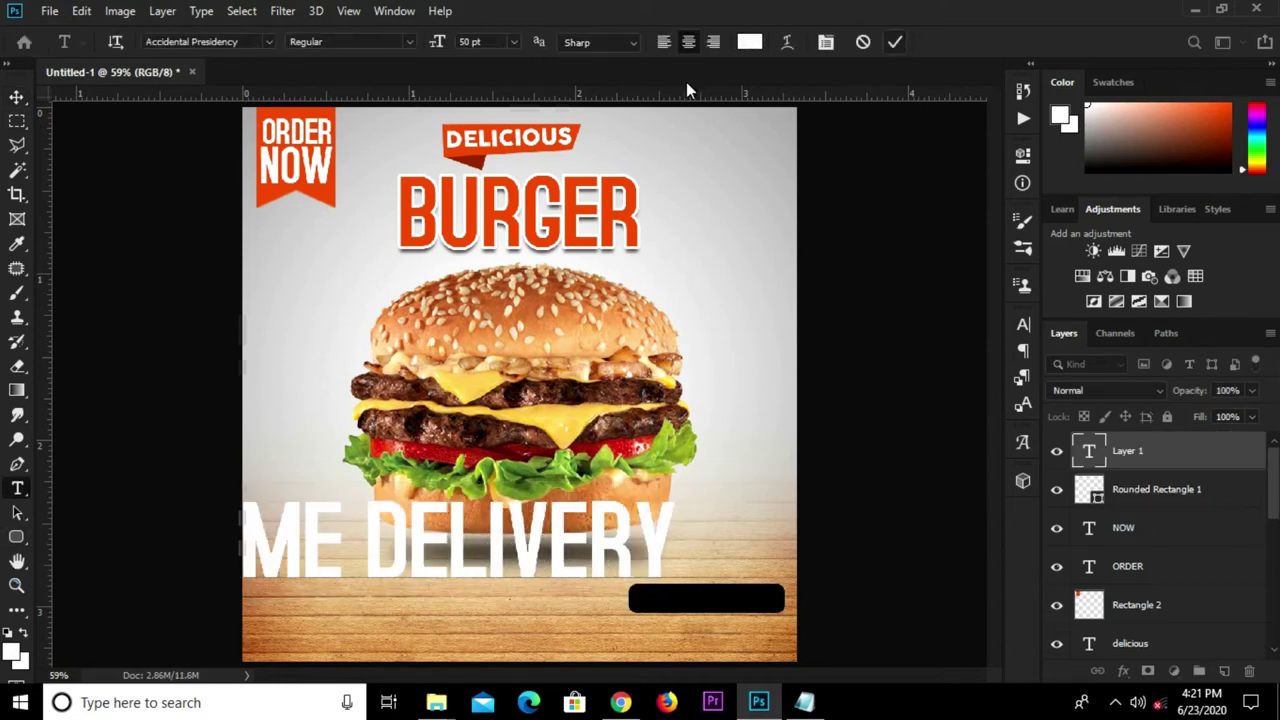
click(513, 42)
click(500, 97)
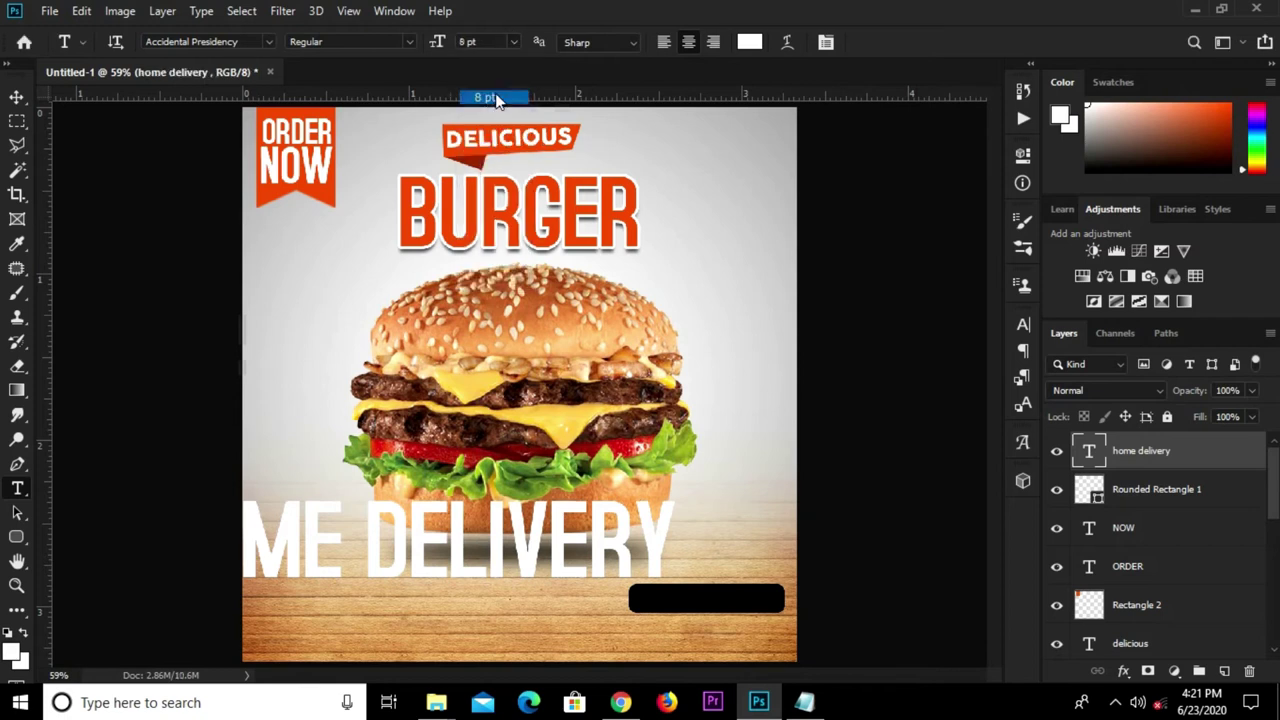
key(v)
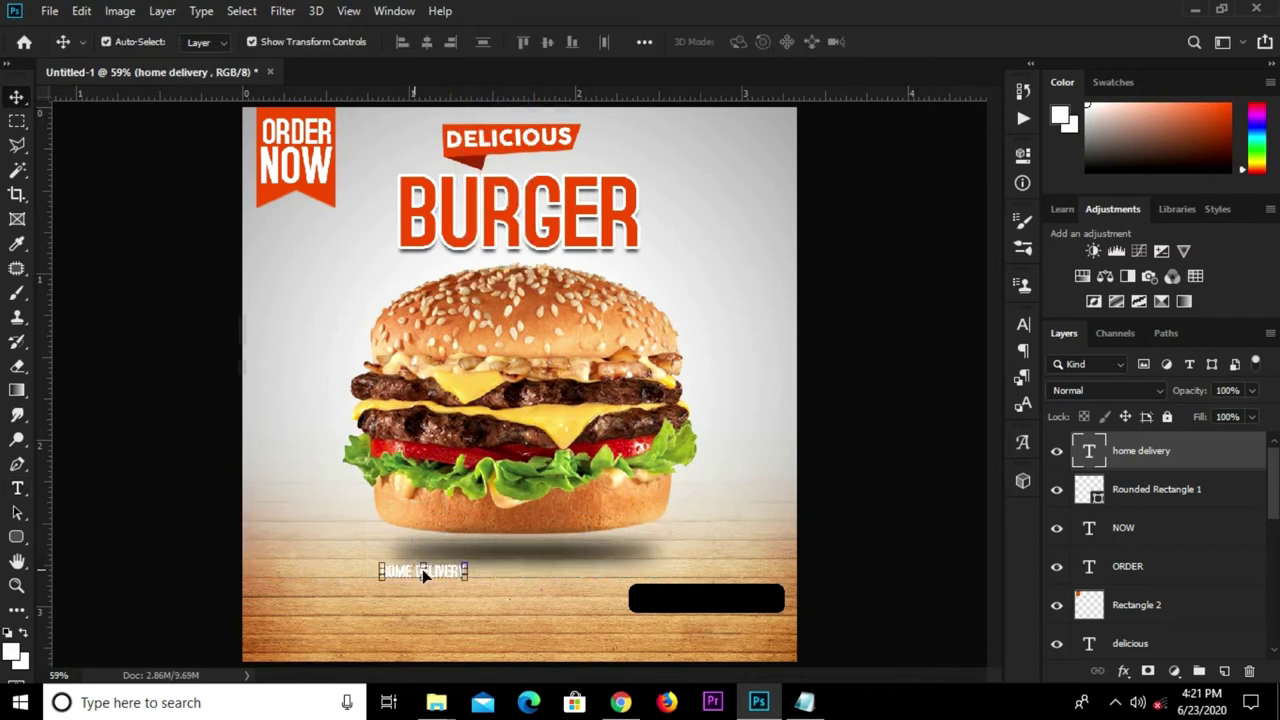
drag(414, 575, 631, 607)
- Set the home delivery text to Cocogoose with All Caps off, centred on the rectangle
double_click(664, 603)
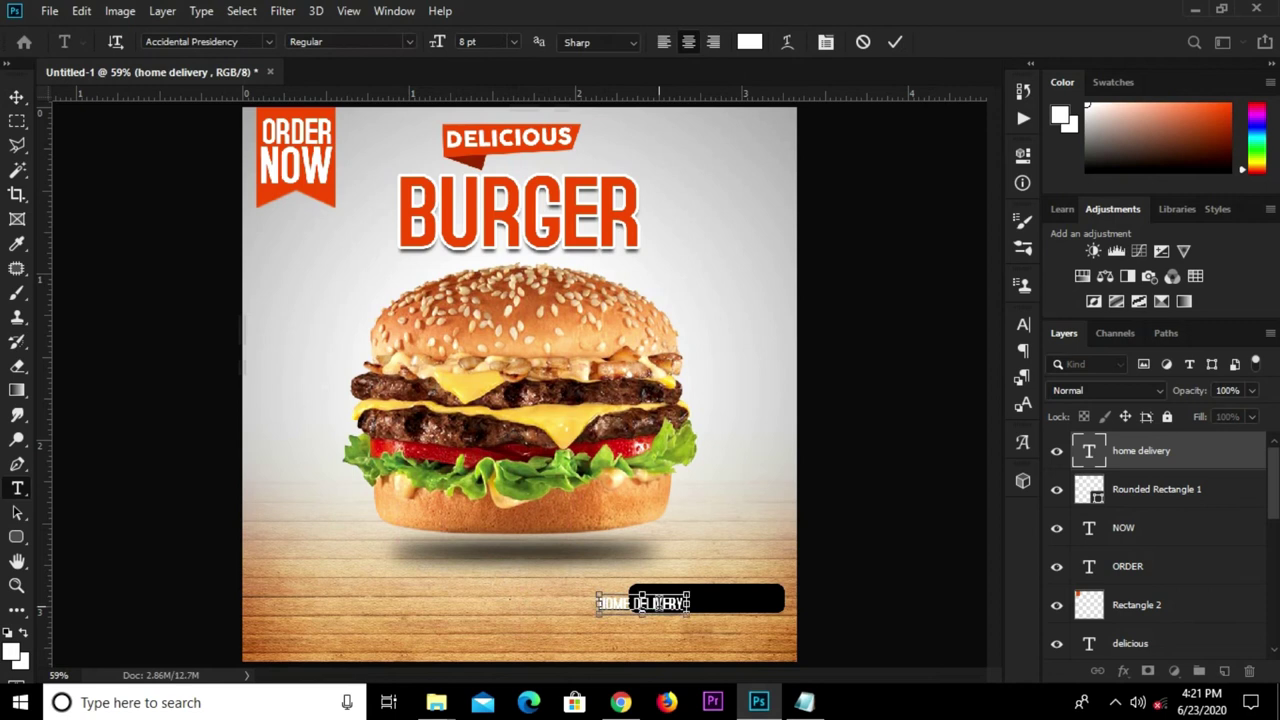
click(894, 41)
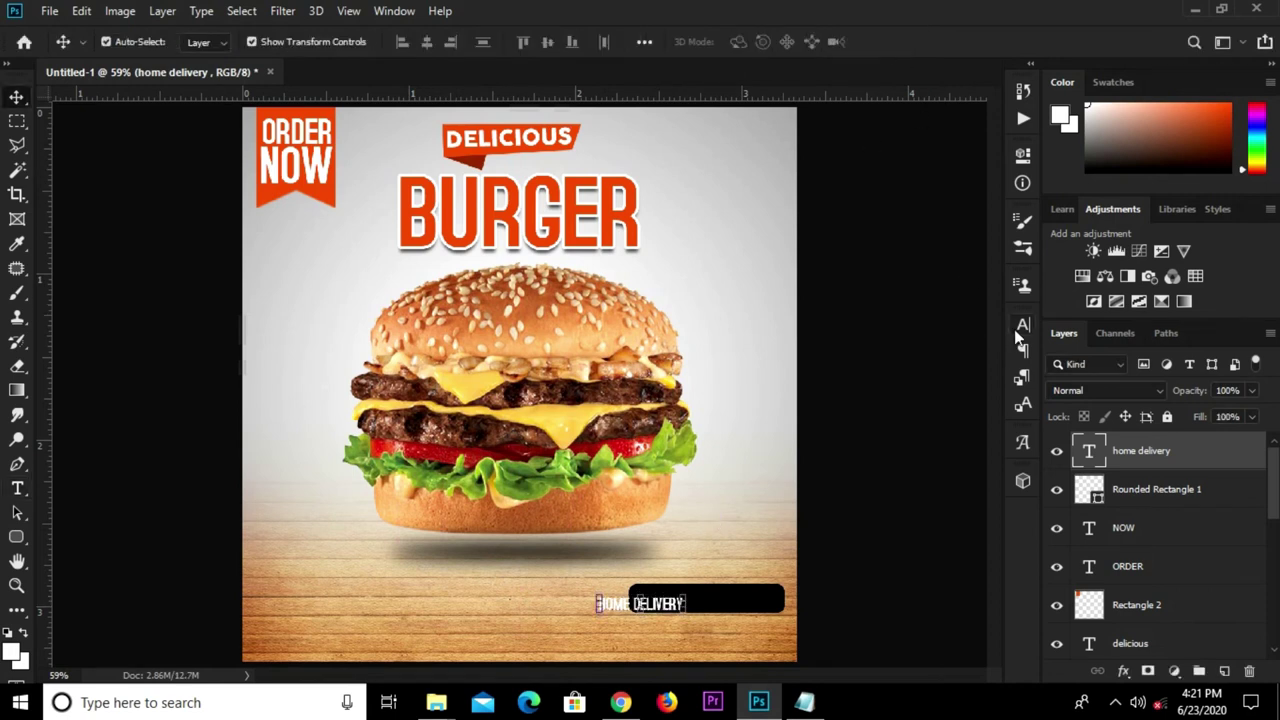
click(1023, 324)
click(909, 350)
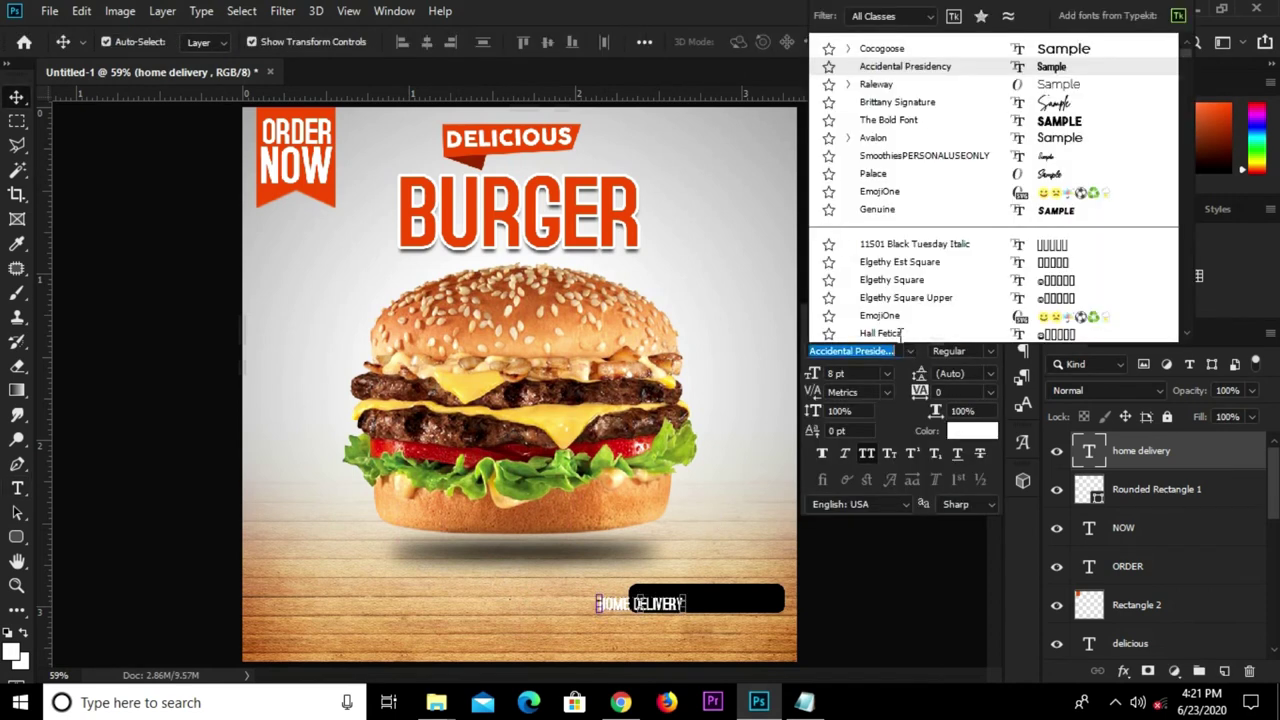
click(900, 47)
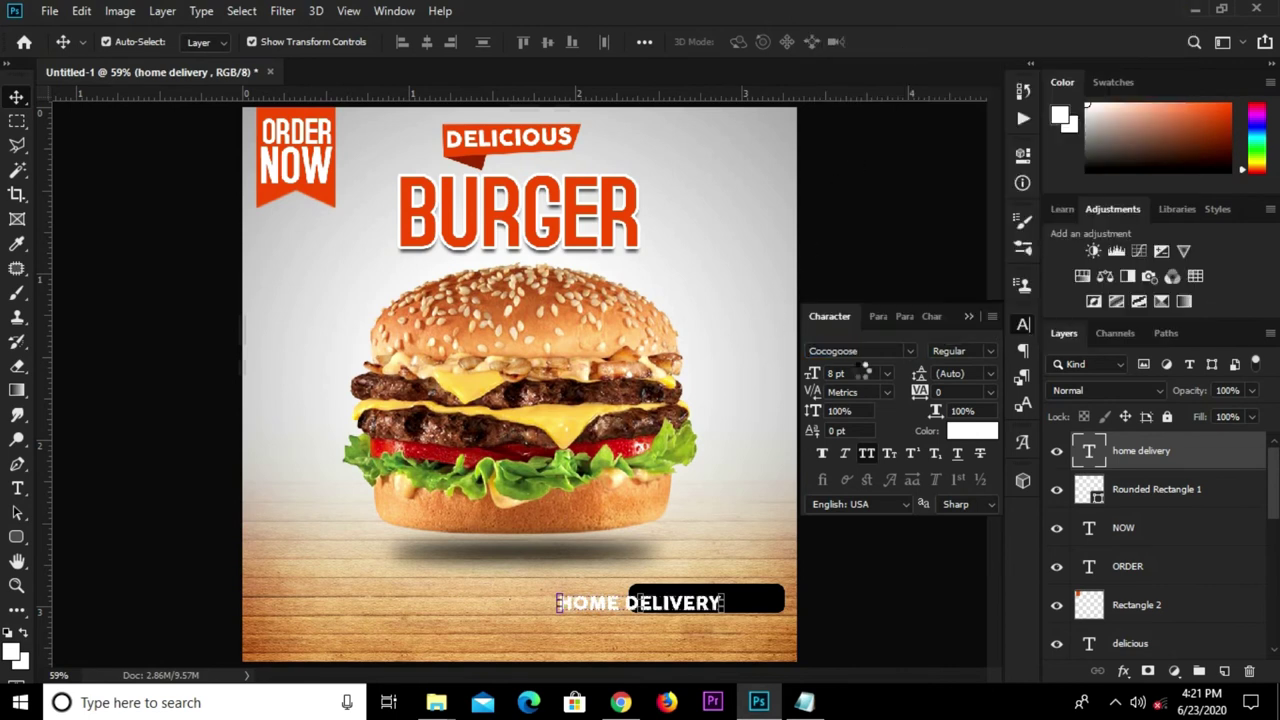
click(867, 456)
click(968, 316)
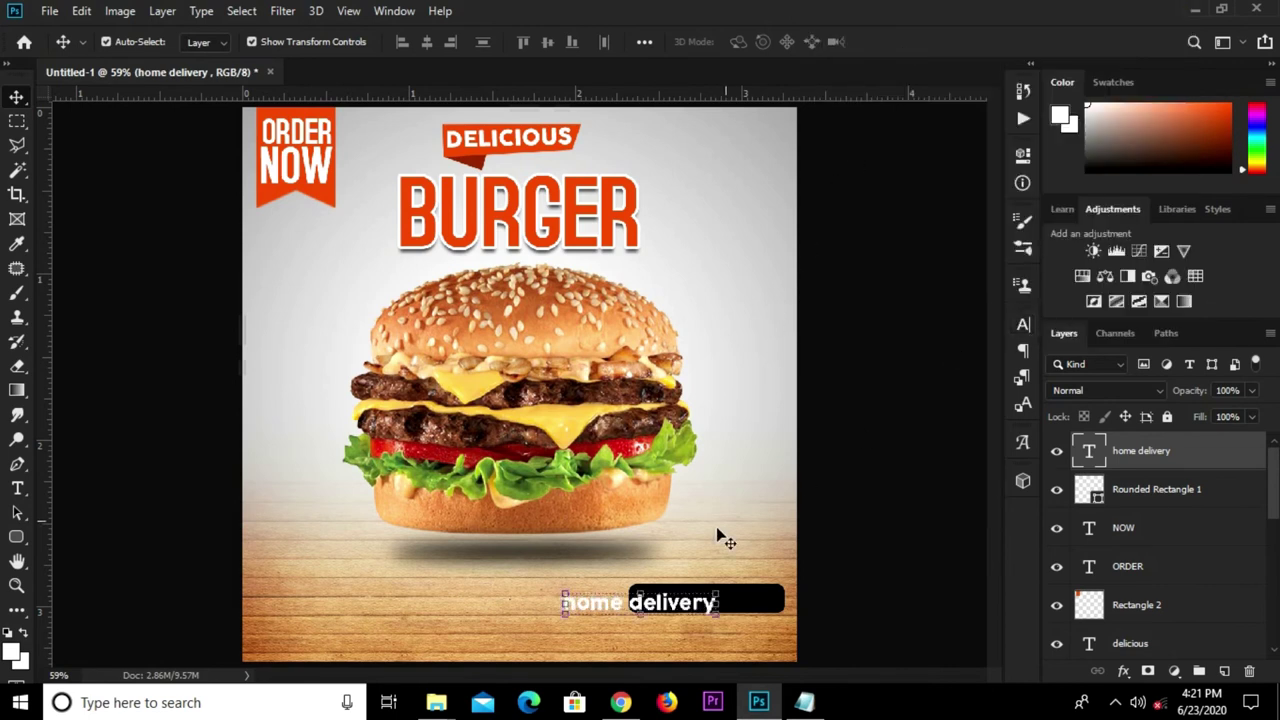
drag(683, 614, 748, 607)
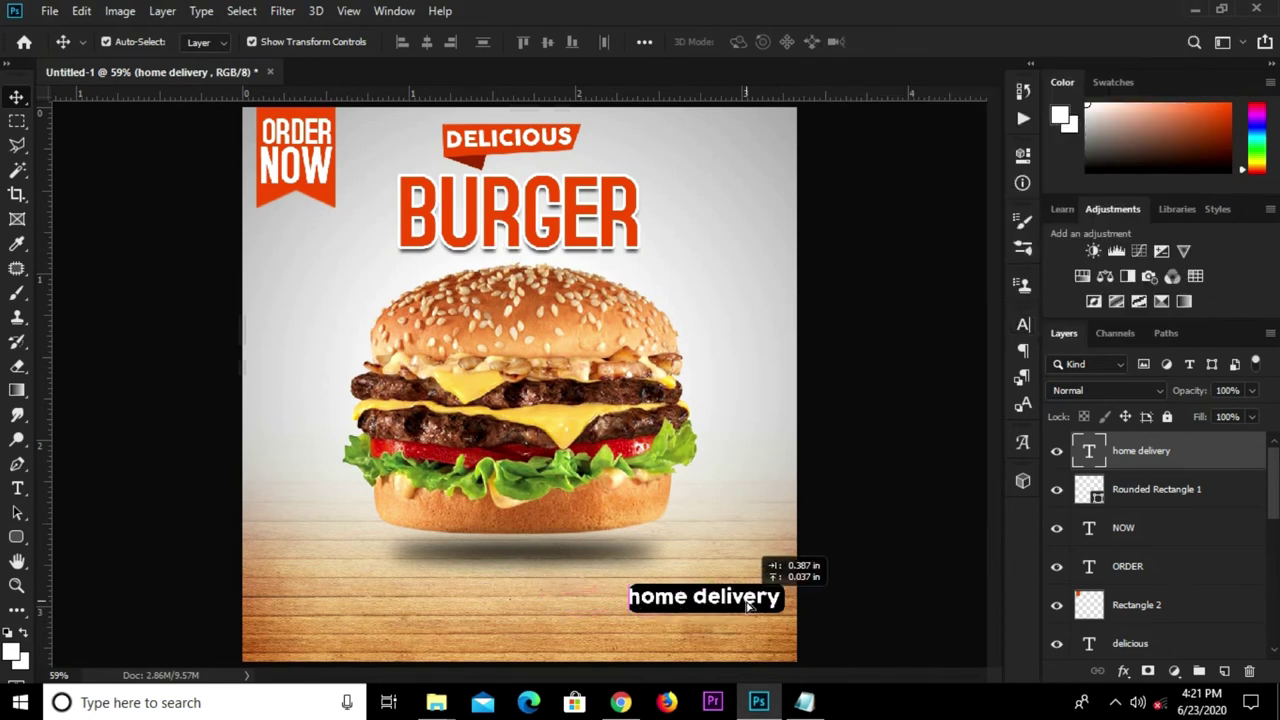
click(857, 612)
- Stretch the black rectangle wider and taller behind the text, then nudge the text left
click(648, 622)
key(ctrl+t)
drag(626, 612, 606, 612)
alt+scroll(690, 610, up, 3)
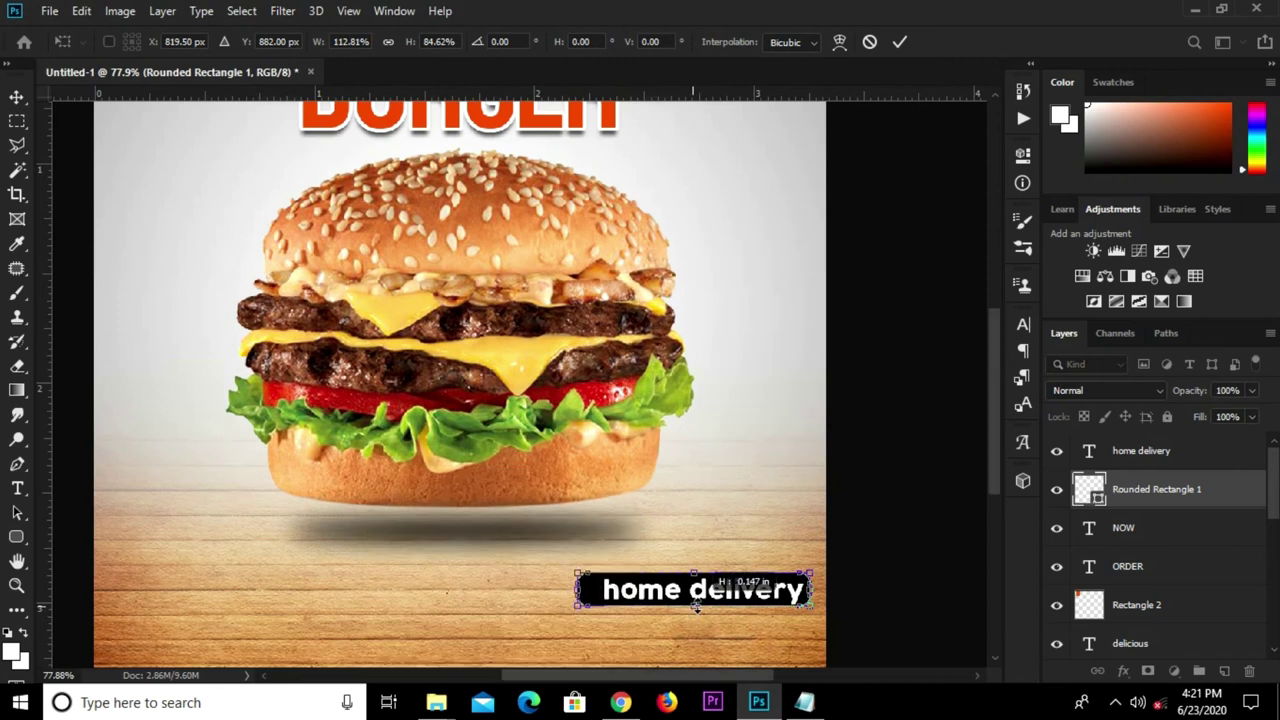
drag(697, 613, 704, 614)
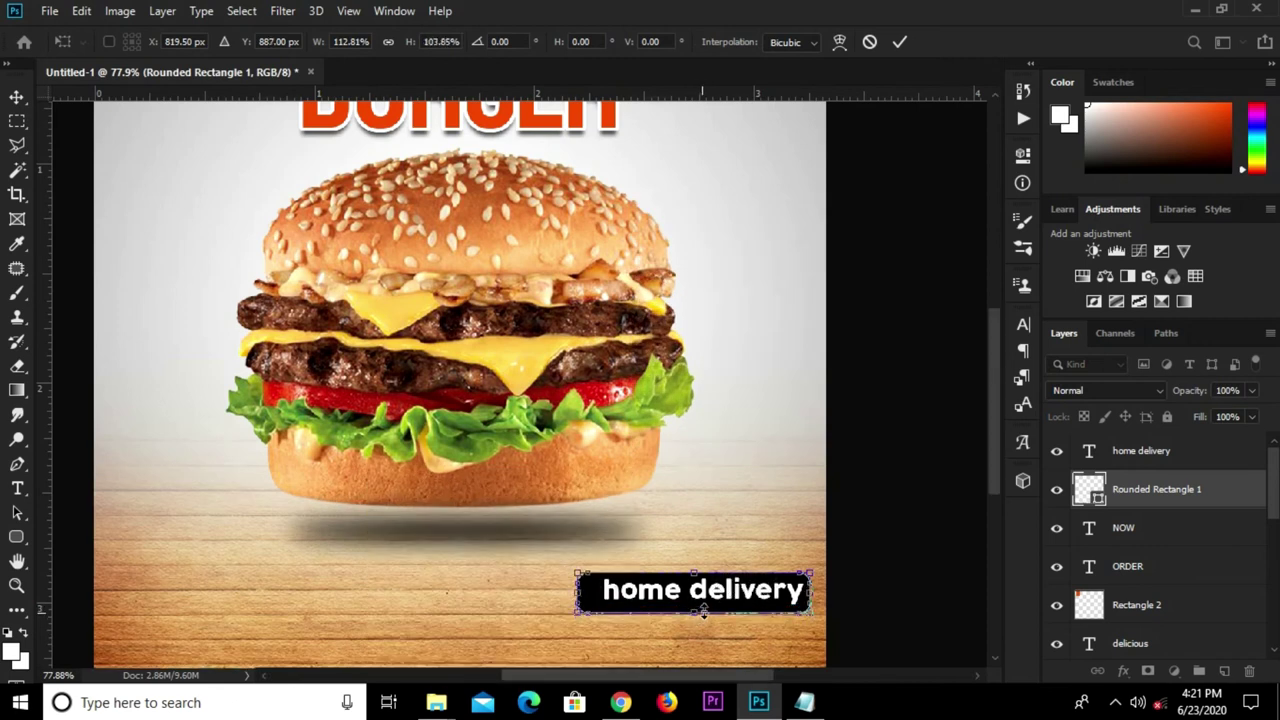
key(Return)
click(752, 598)
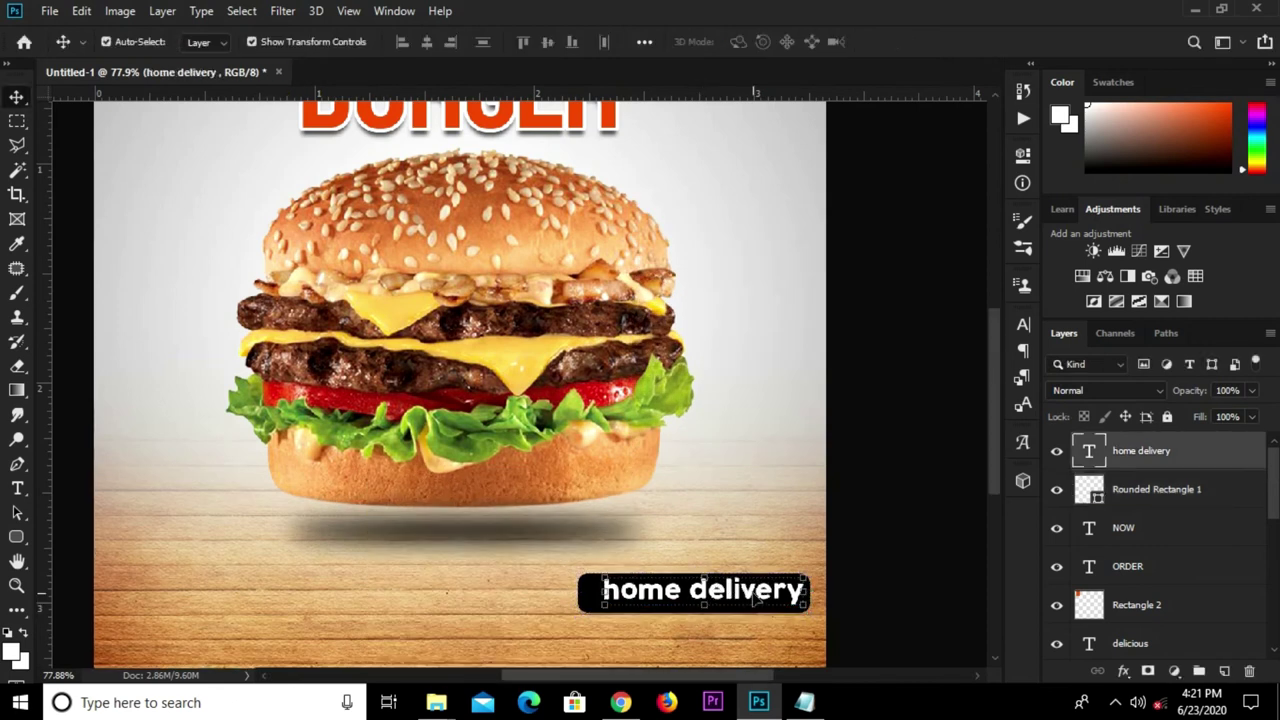
drag(757, 597, 749, 598)
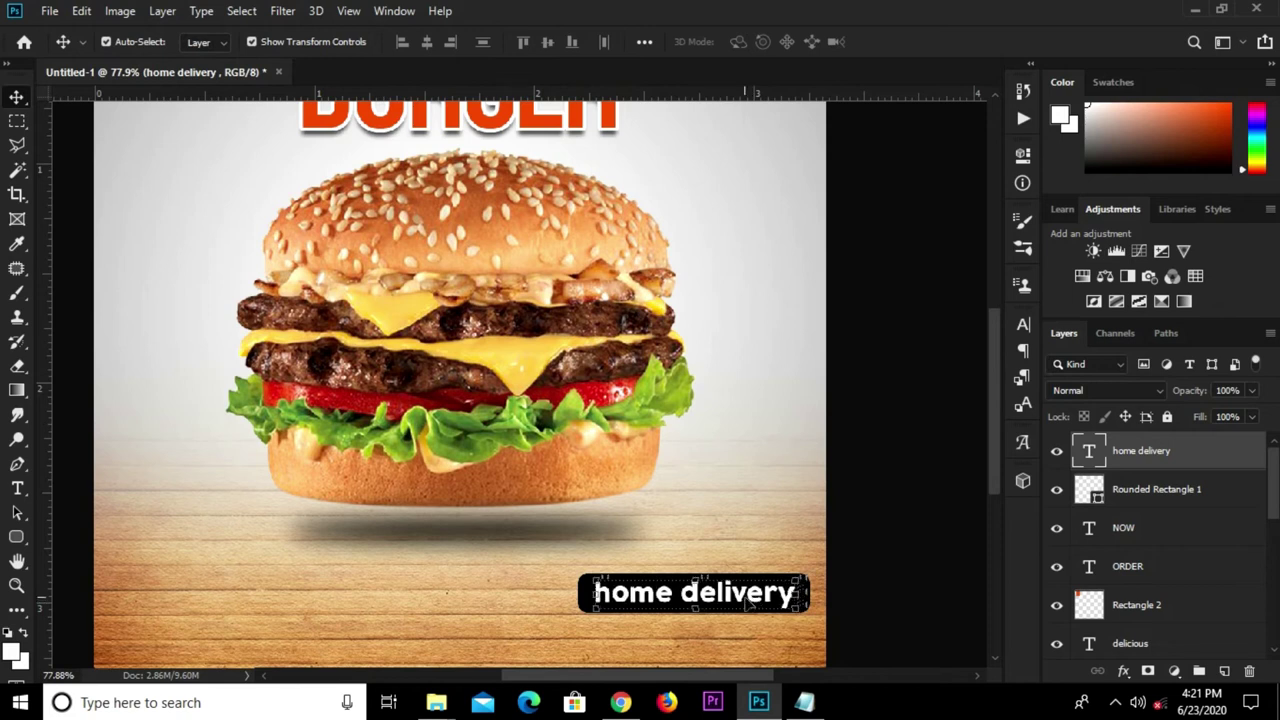
- Capitalise the button text to 'Home Delivery' and drag a duplicate below the button
key(t)
click(594, 592)
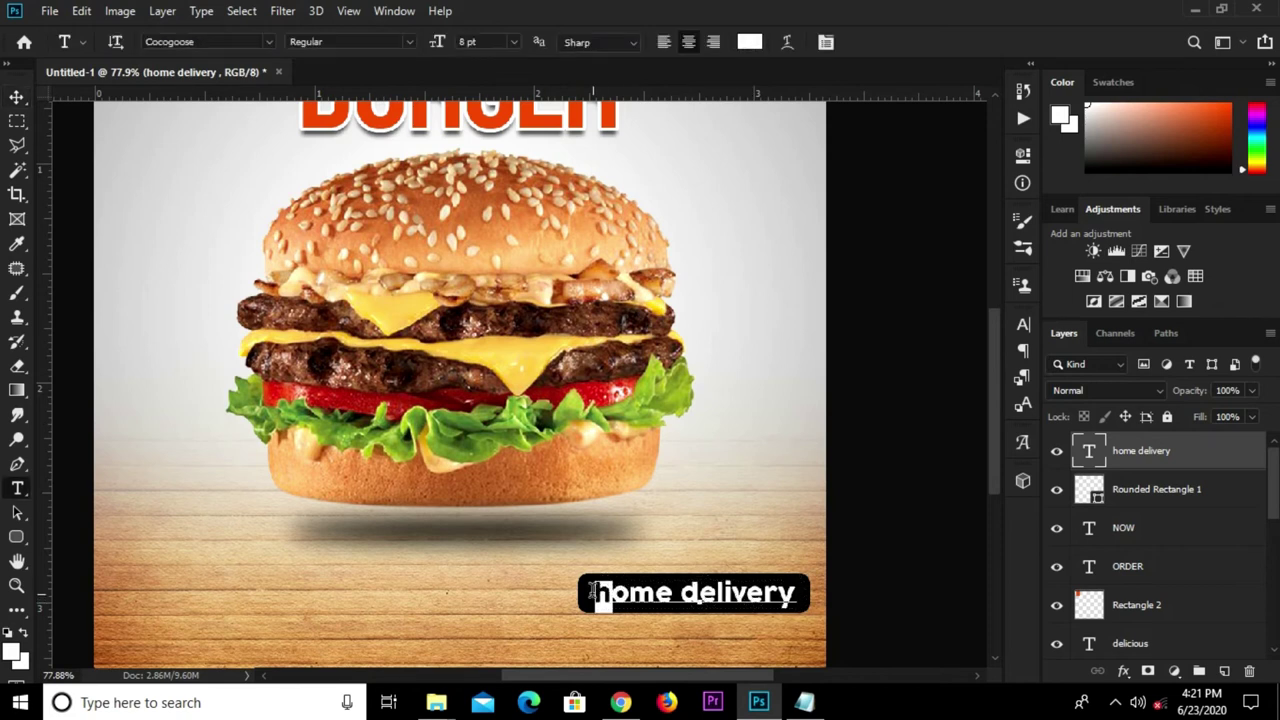
text(H)
drag(706, 593, 679, 592)
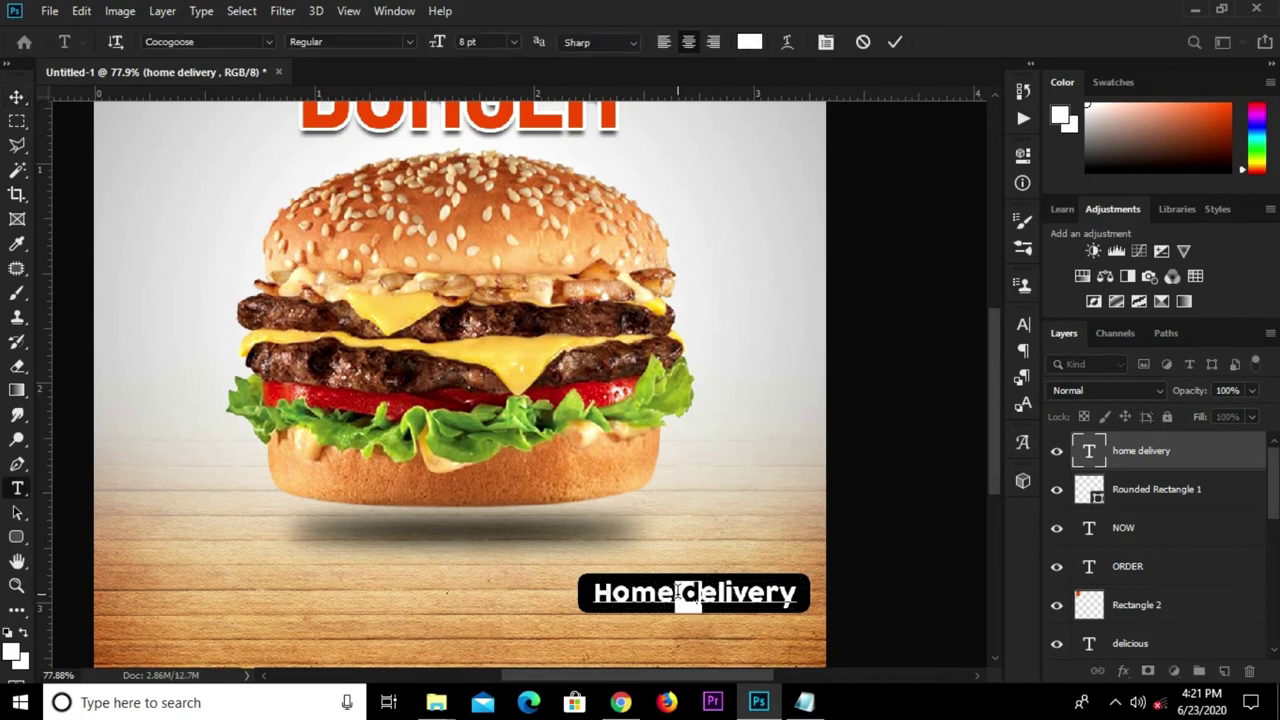
text(D)
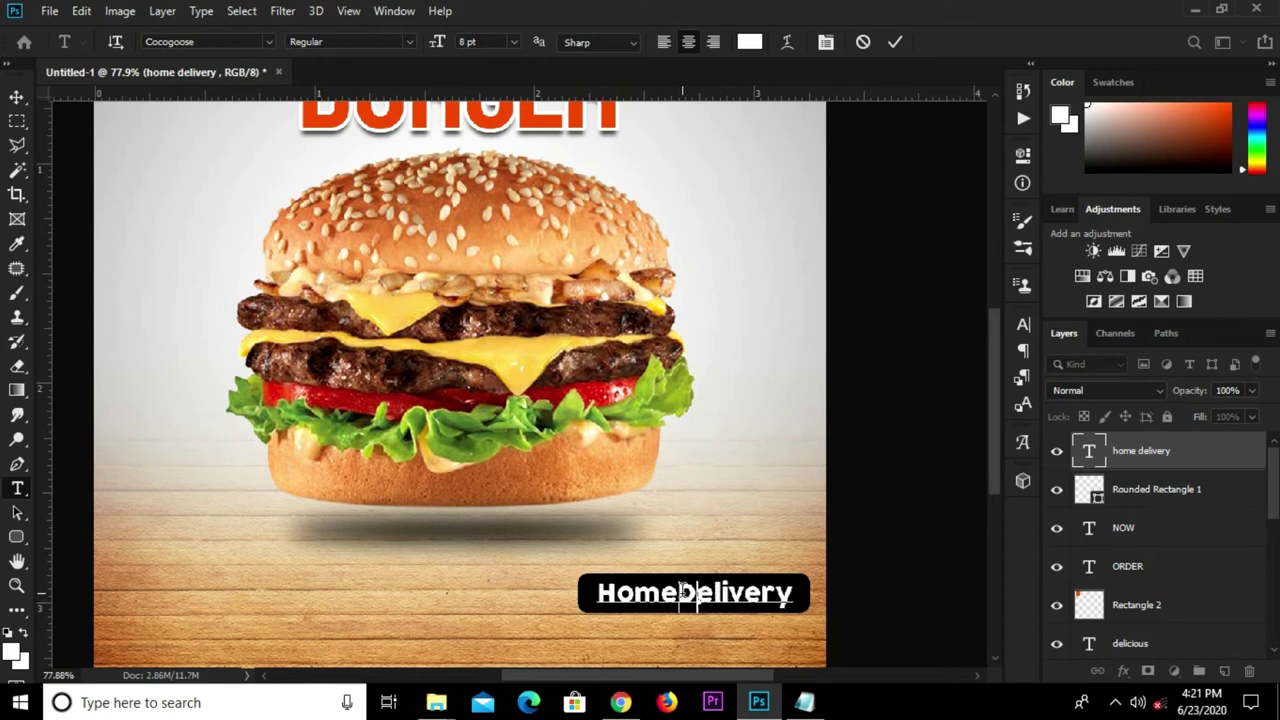
click(896, 43)
key(v)
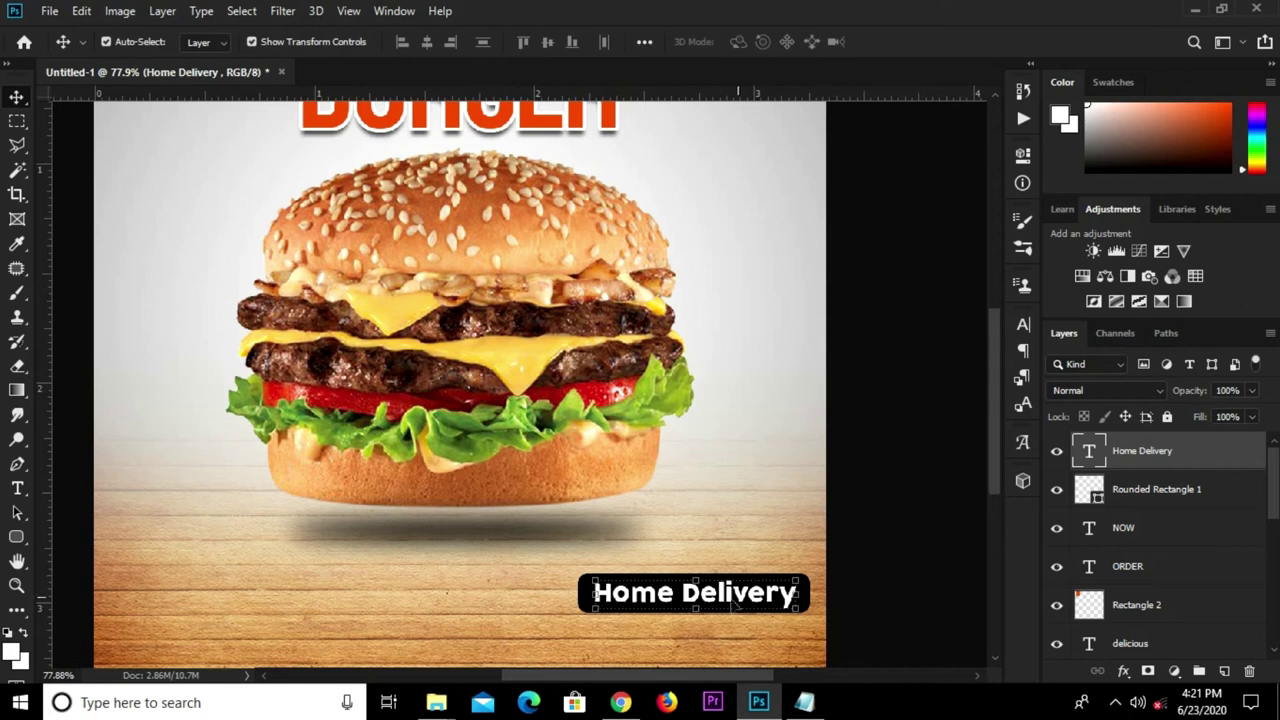
drag(730, 598, 735, 640)
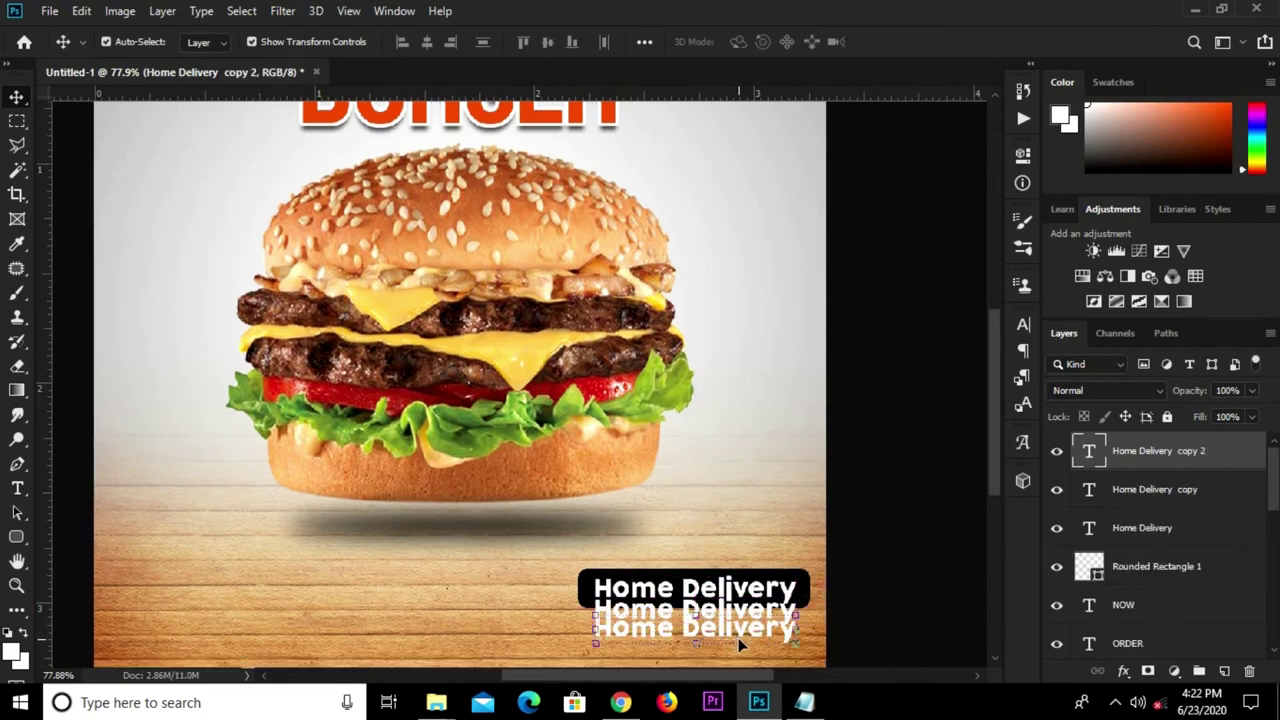
- Undo the extra copy, nudge the duplicate down, and set its colour to 000000
key(ctrl+z)
key(Down)
key(Down)
key(Down)
key(Down)
key(Down)
key(Down)
key(Down)
key(Down)
key(Down)
click(1023, 327)
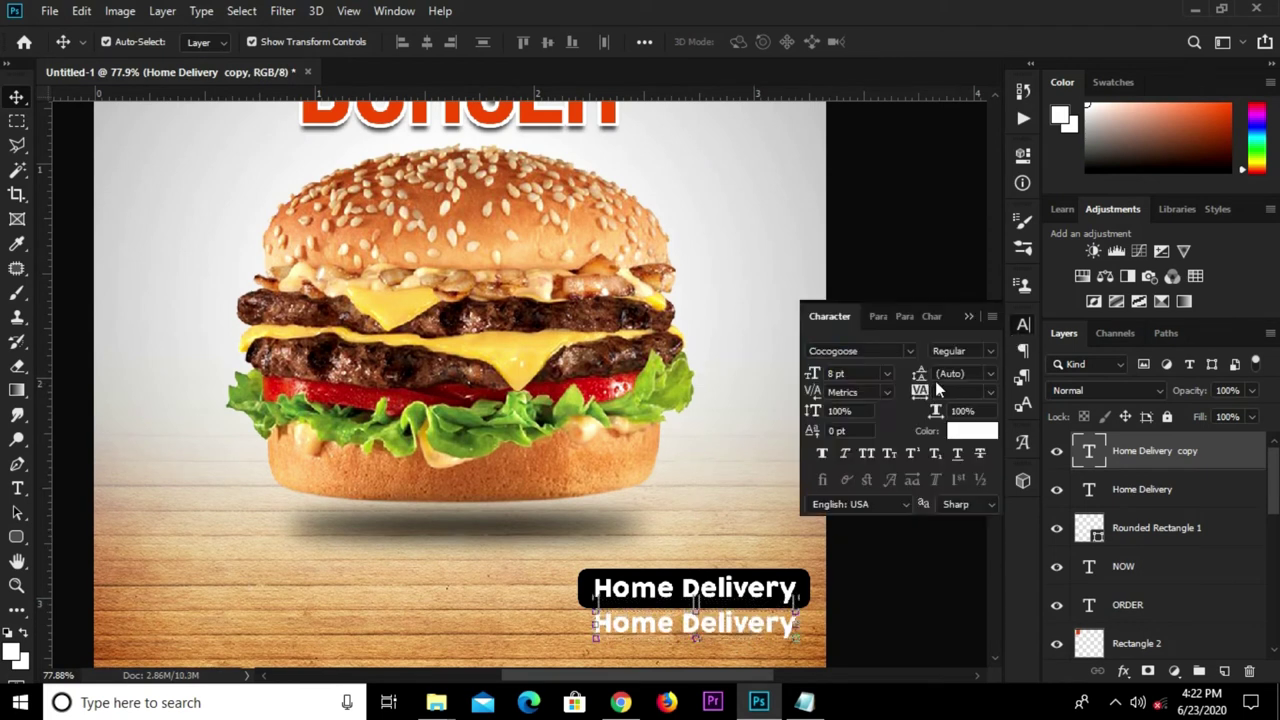
click(963, 439)
text(000000)
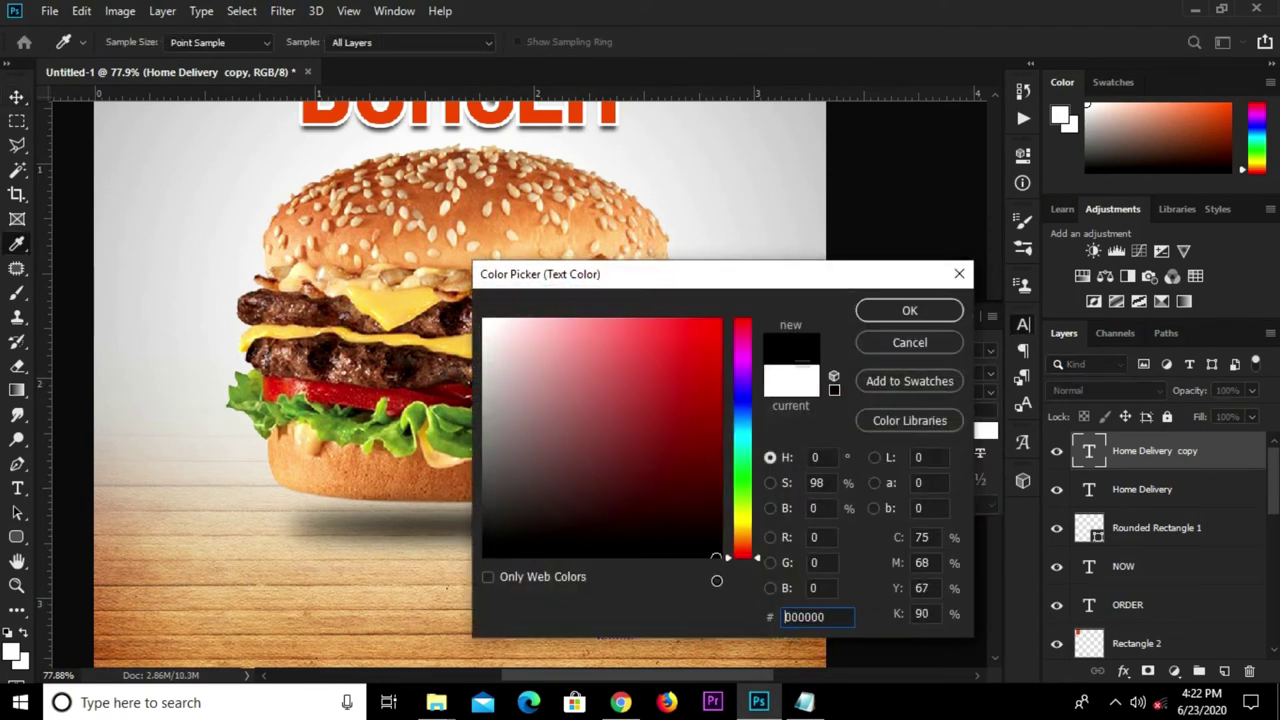
click(948, 313)
click(968, 316)
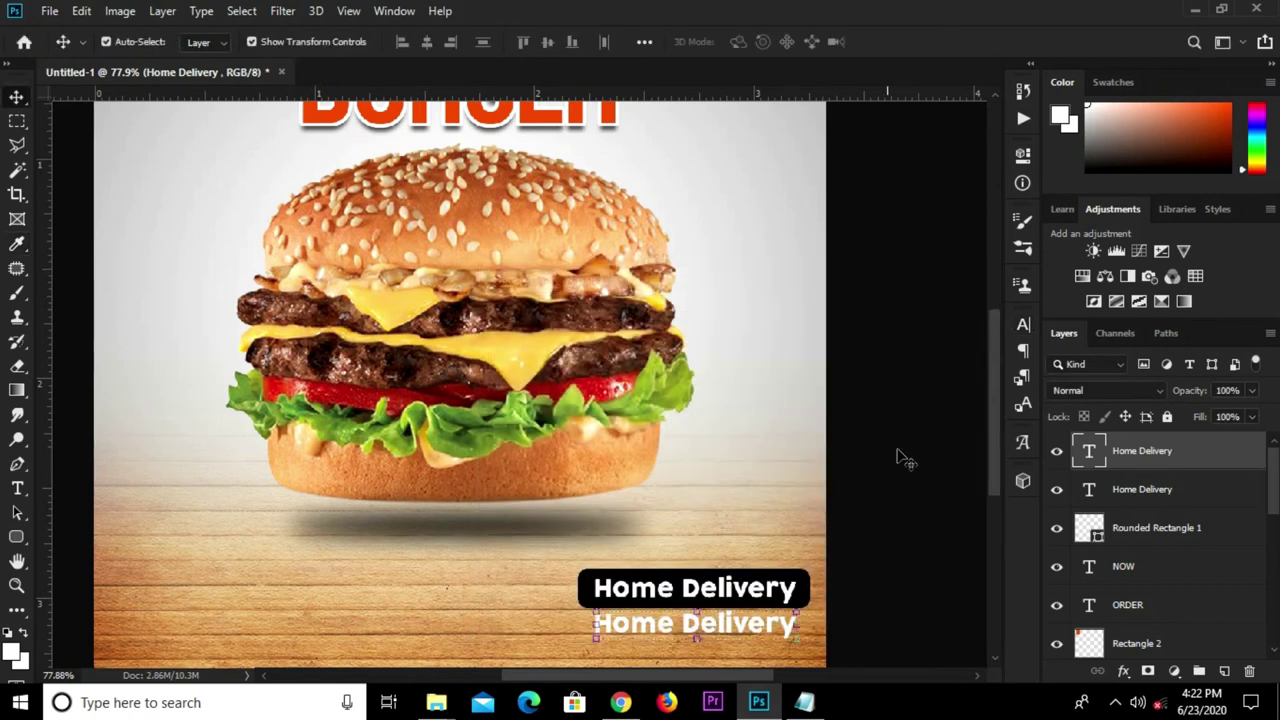
- Copy the '9am to 4pm' line from the Notepad notes
click(804, 702)
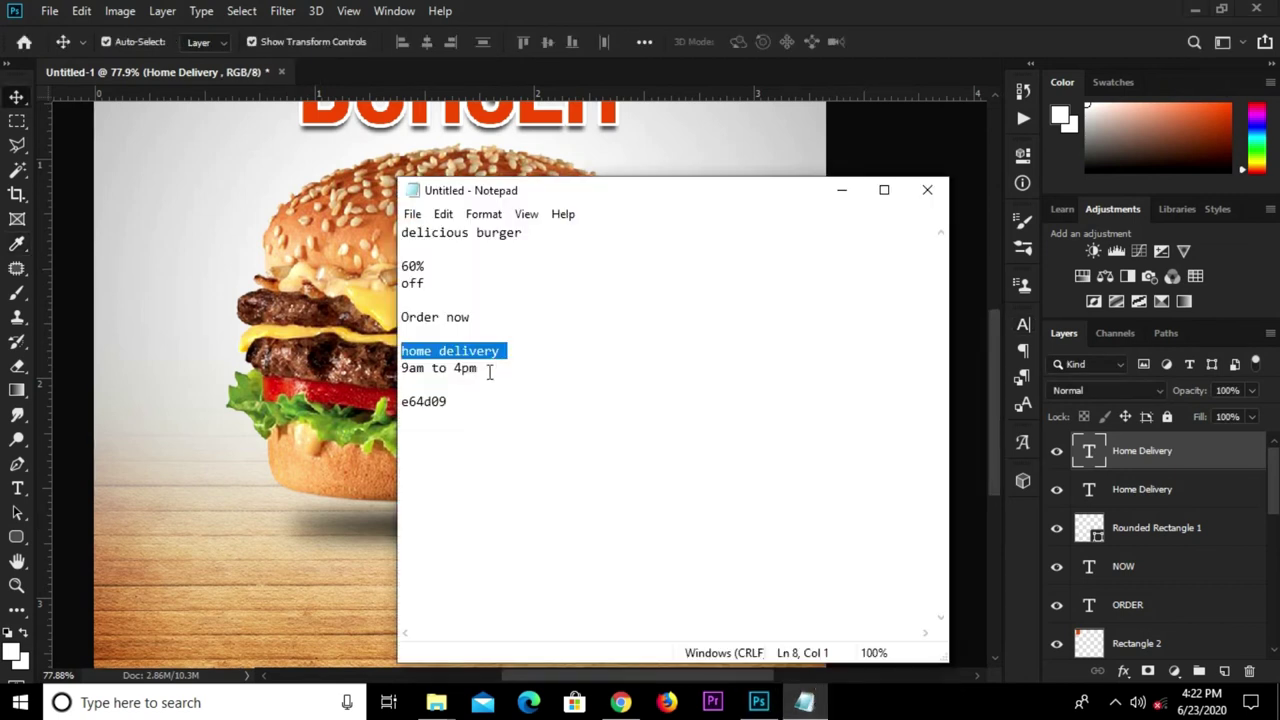
drag(490, 371, 401, 368)
right_click(401, 368)
click(443, 423)
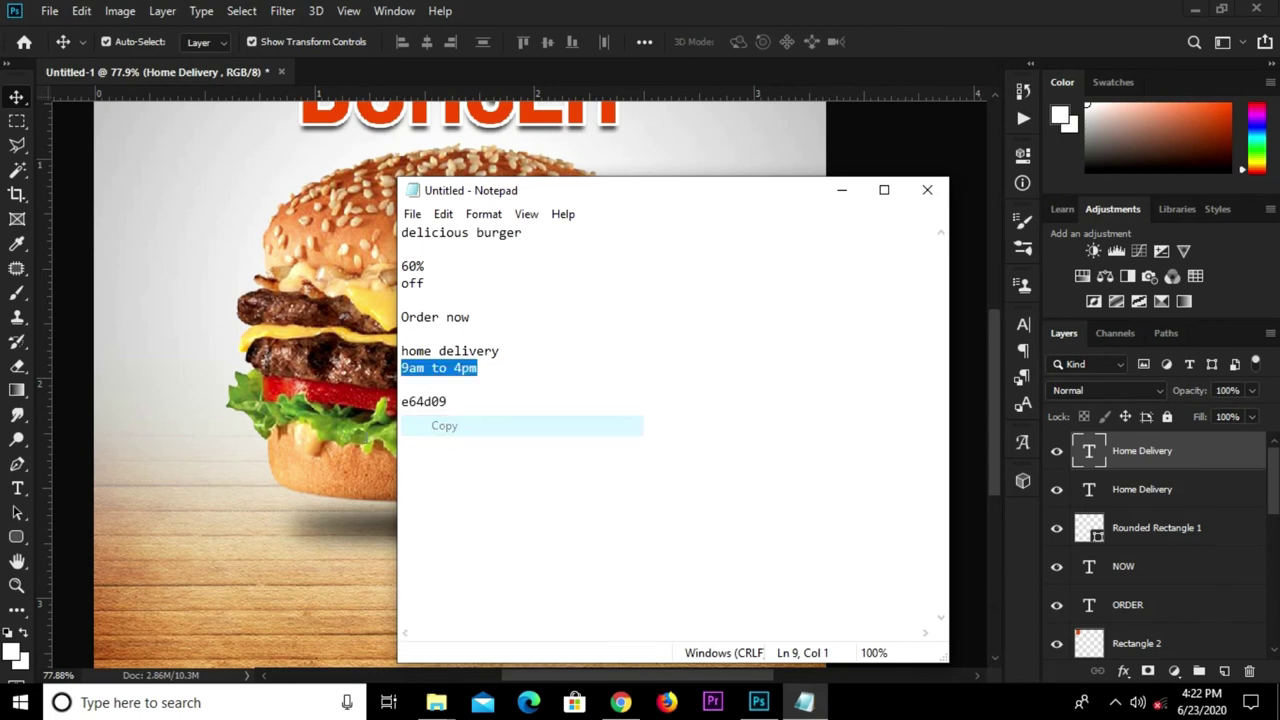
click(303, 492)
- Replace the black copy's wording with the opening hours, in All Caps Accidental Presidency
key(t)
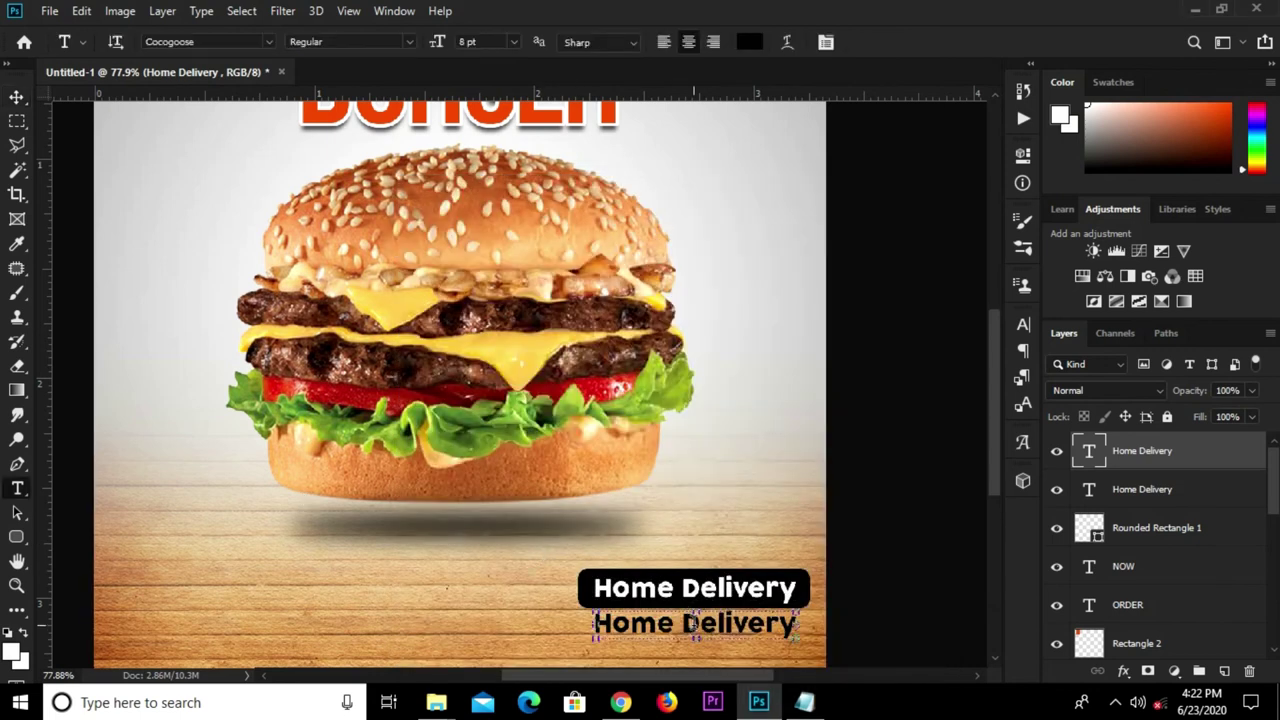
click(695, 620)
key(ctrl+a)
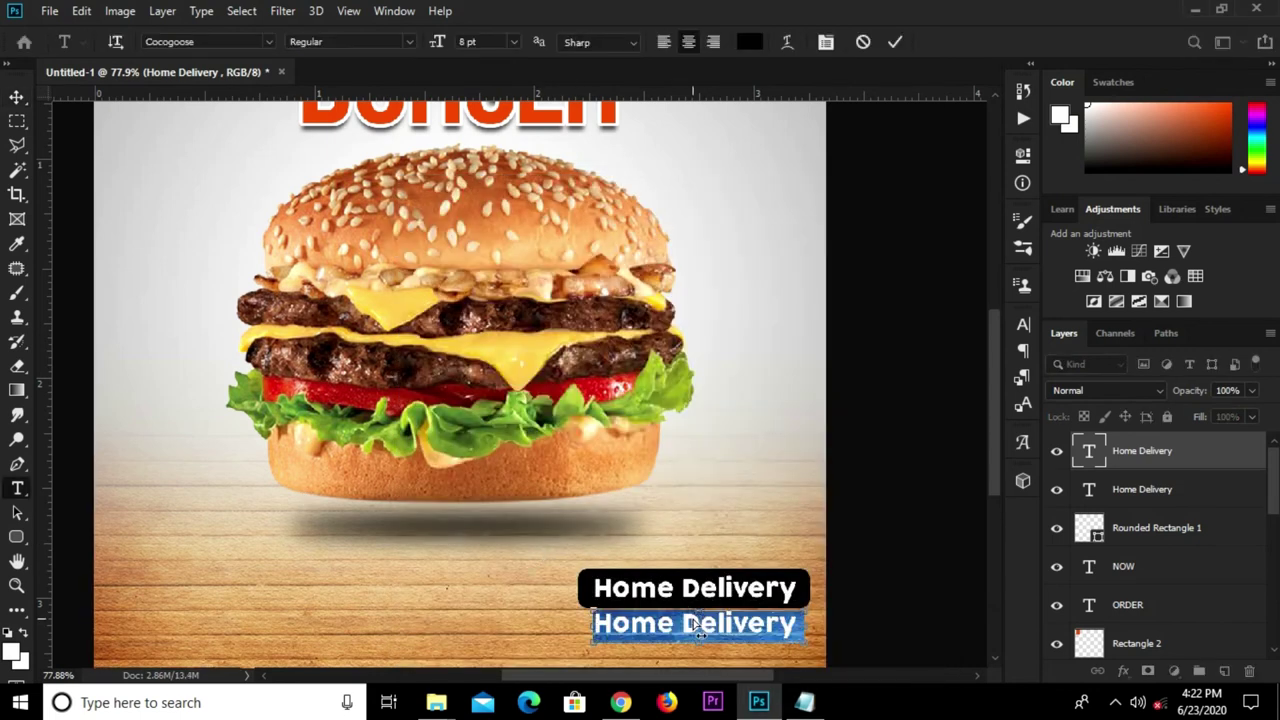
text(9am to 9pm)
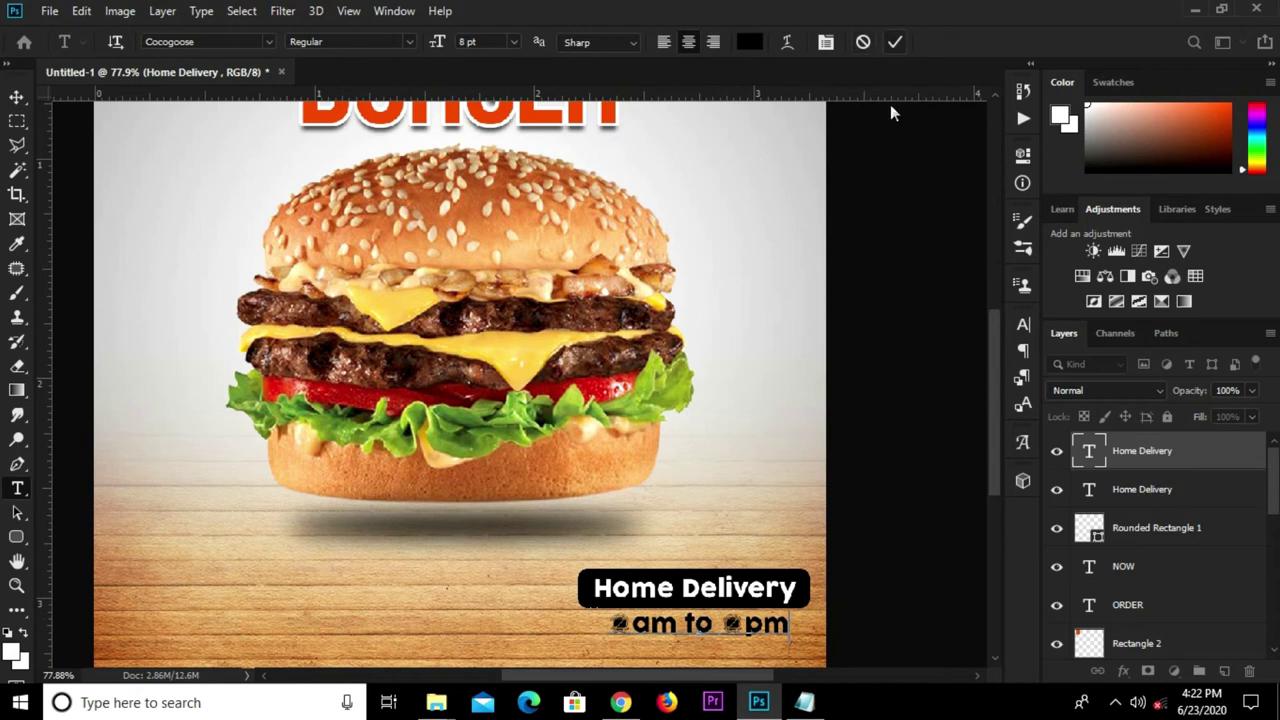
key(ctrl+Return)
click(1023, 324)
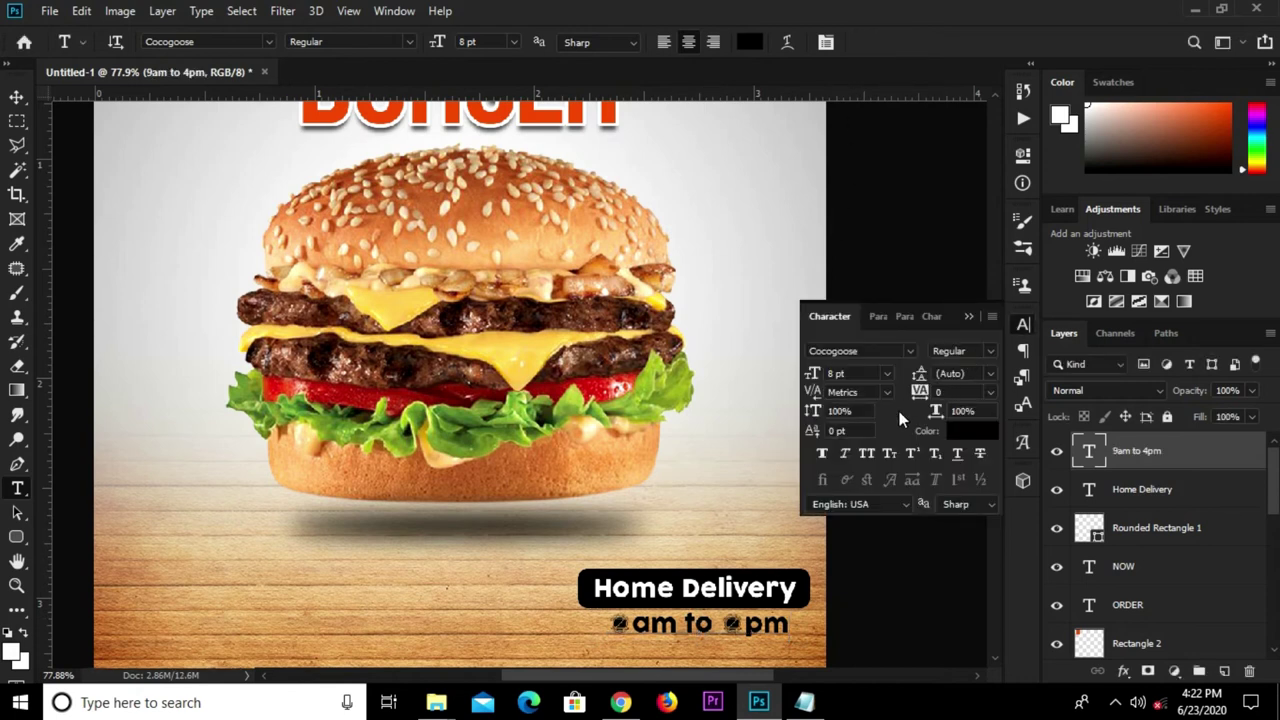
click(866, 455)
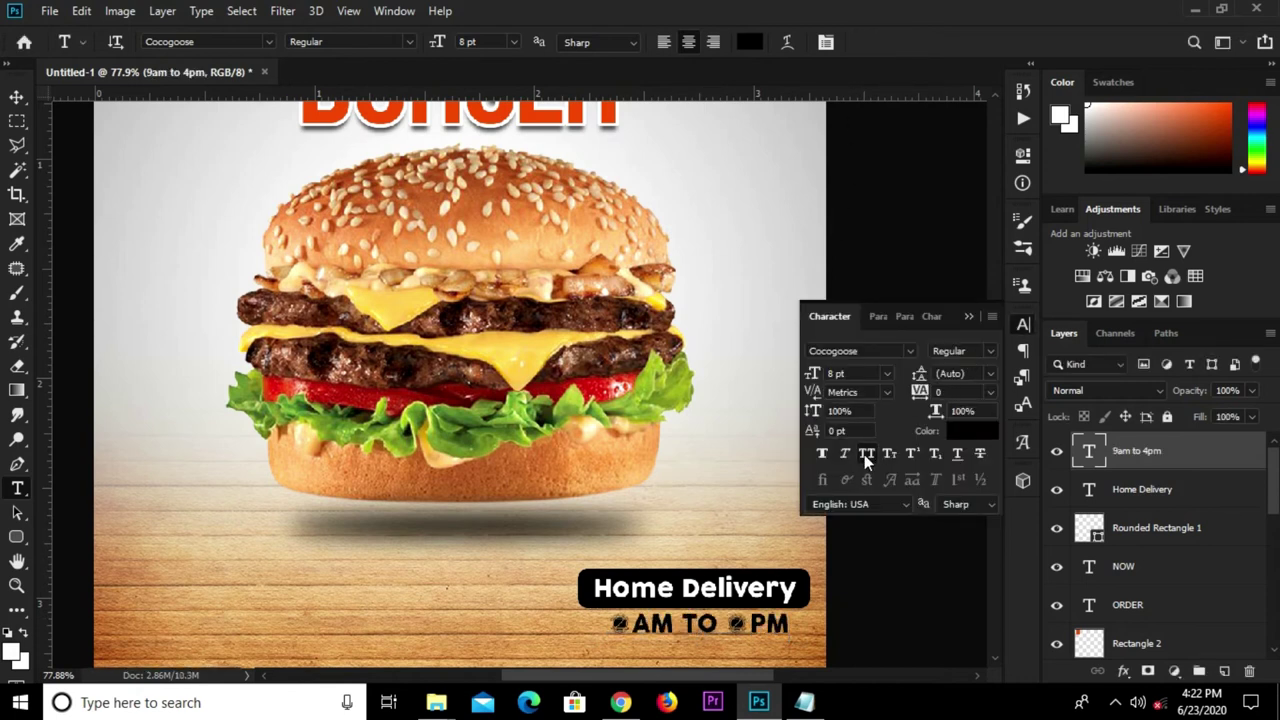
click(910, 350)
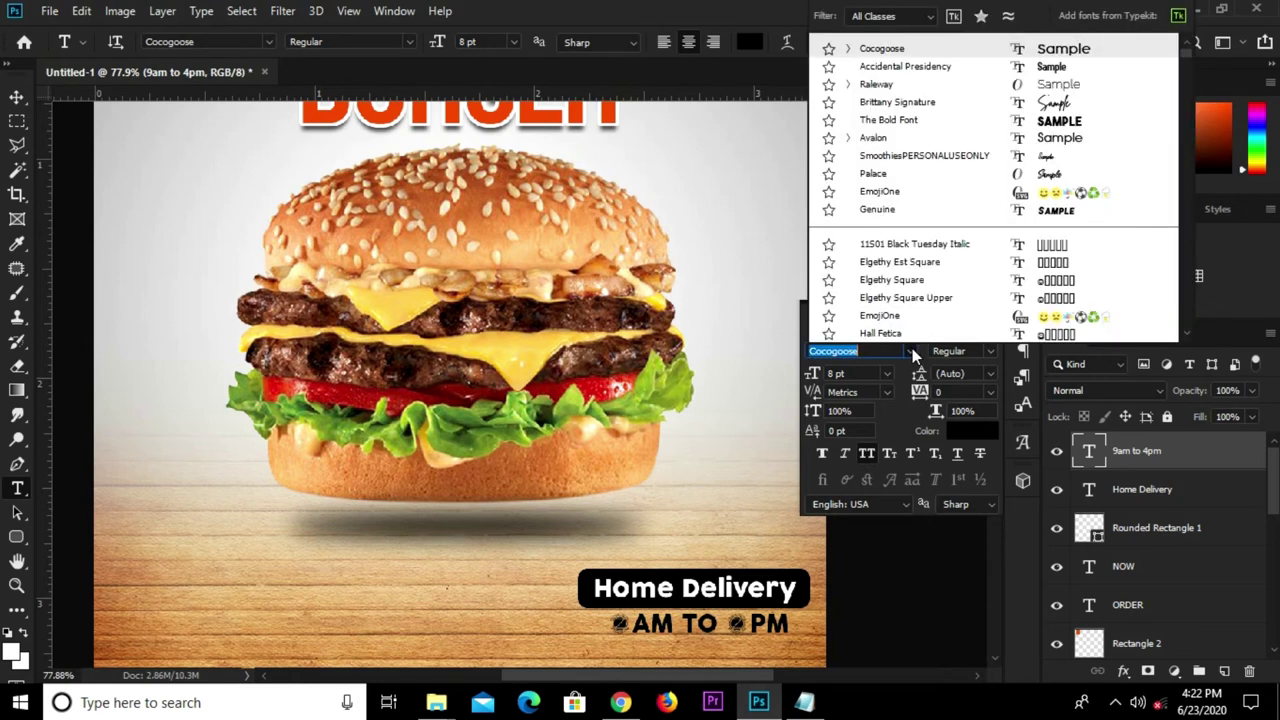
click(922, 67)
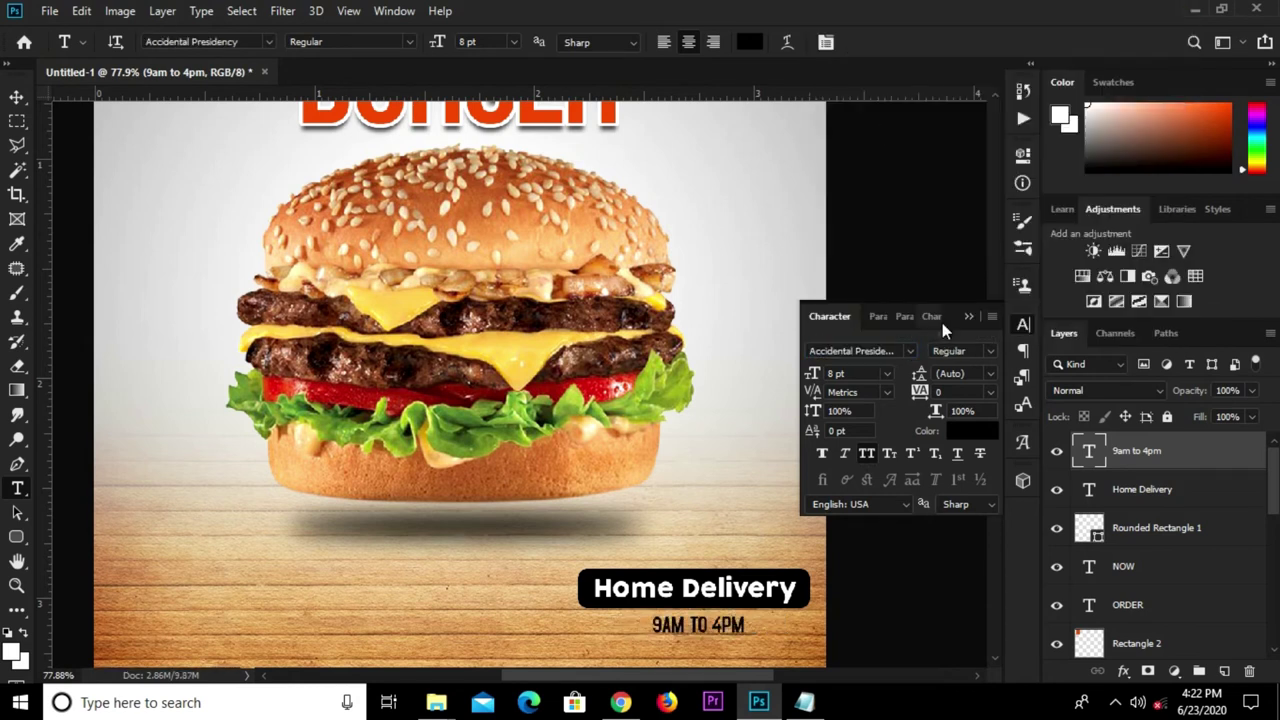
click(966, 318)
- Enlarge the hours text to about 157% and centre it under the button
key(v)
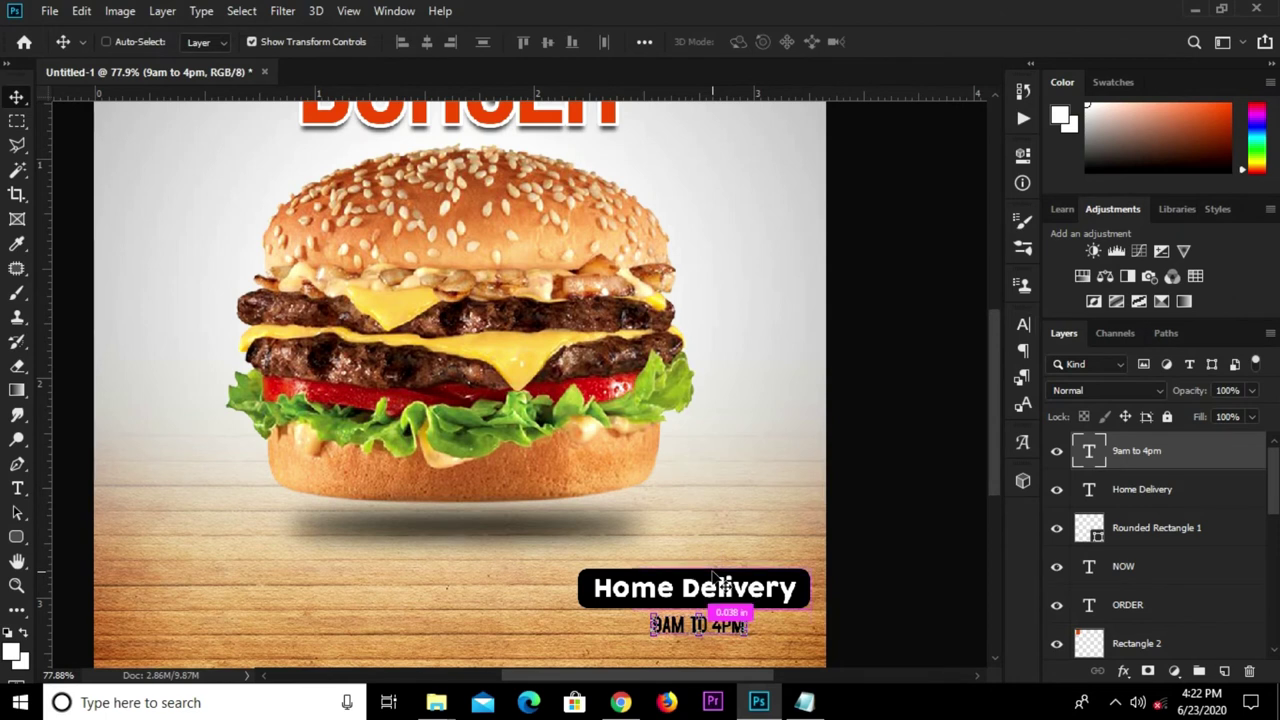
key(ctrl+t)
drag(650, 636, 600, 655)
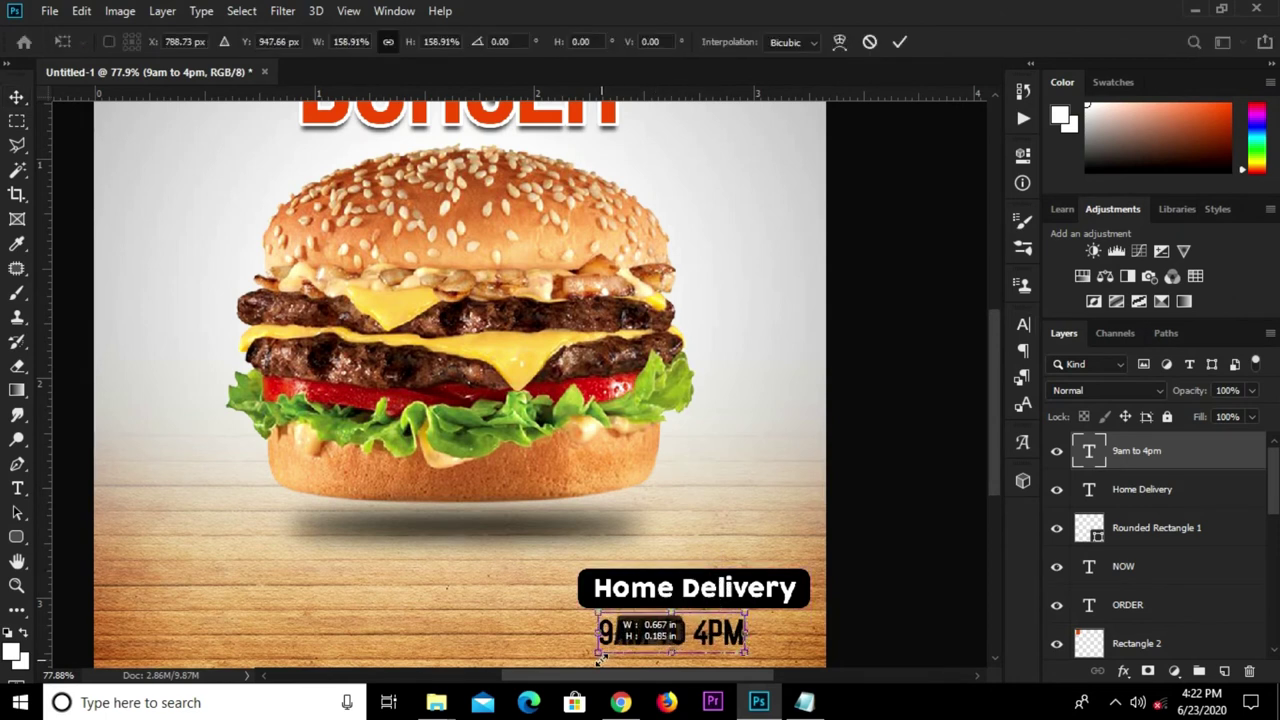
click(904, 41)
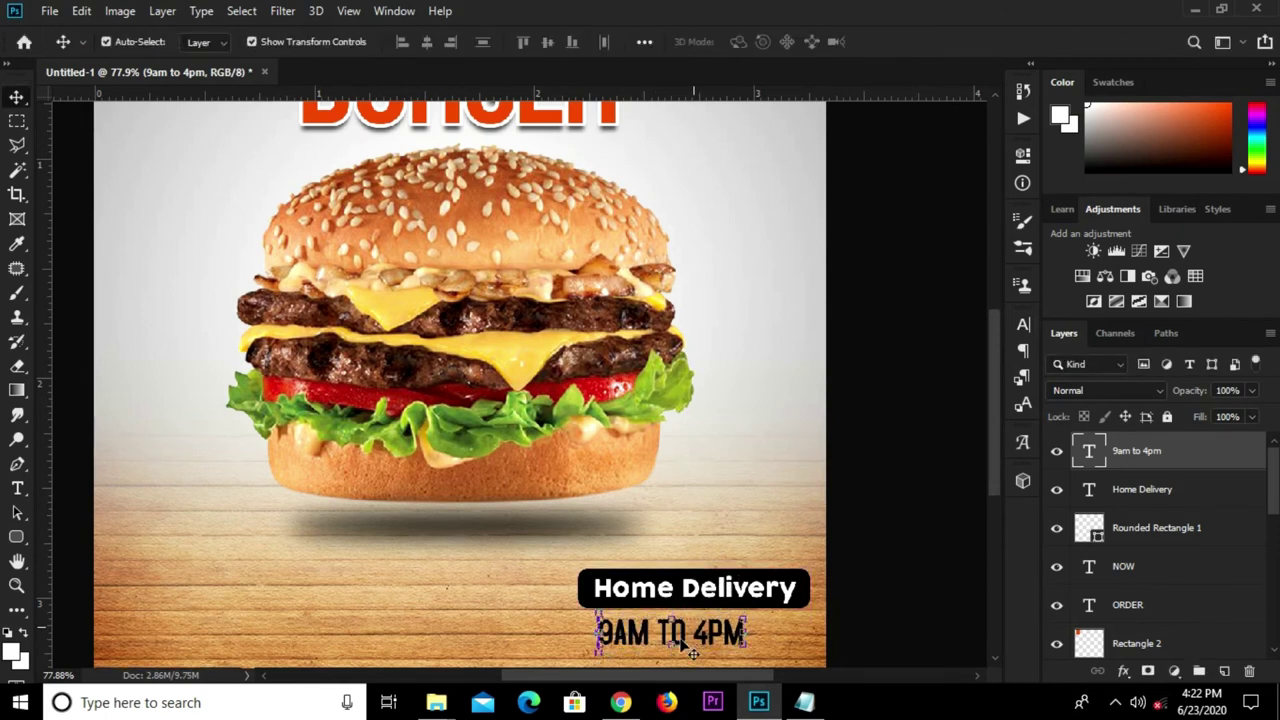
drag(688, 642, 713, 642)
- Scale the Home Delivery text and rounded rectangle down together to about 84%
click(883, 531)
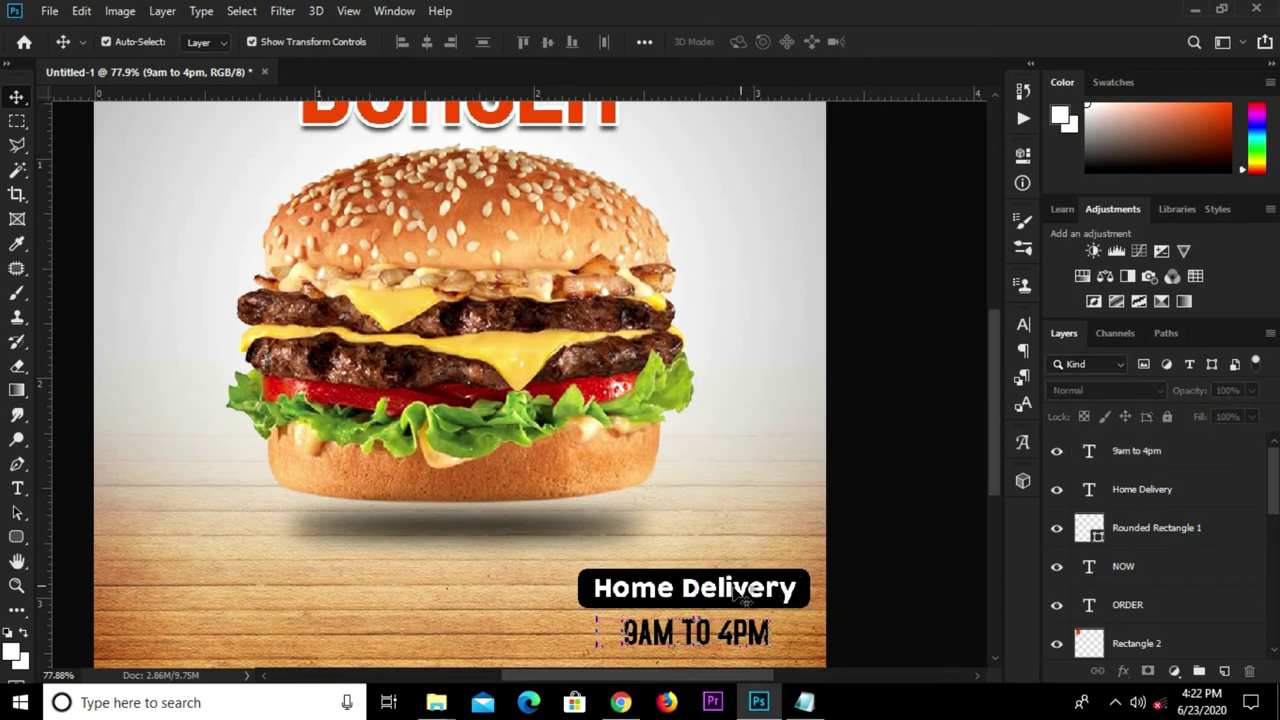
click(778, 592)
ctrl+click(1152, 528)
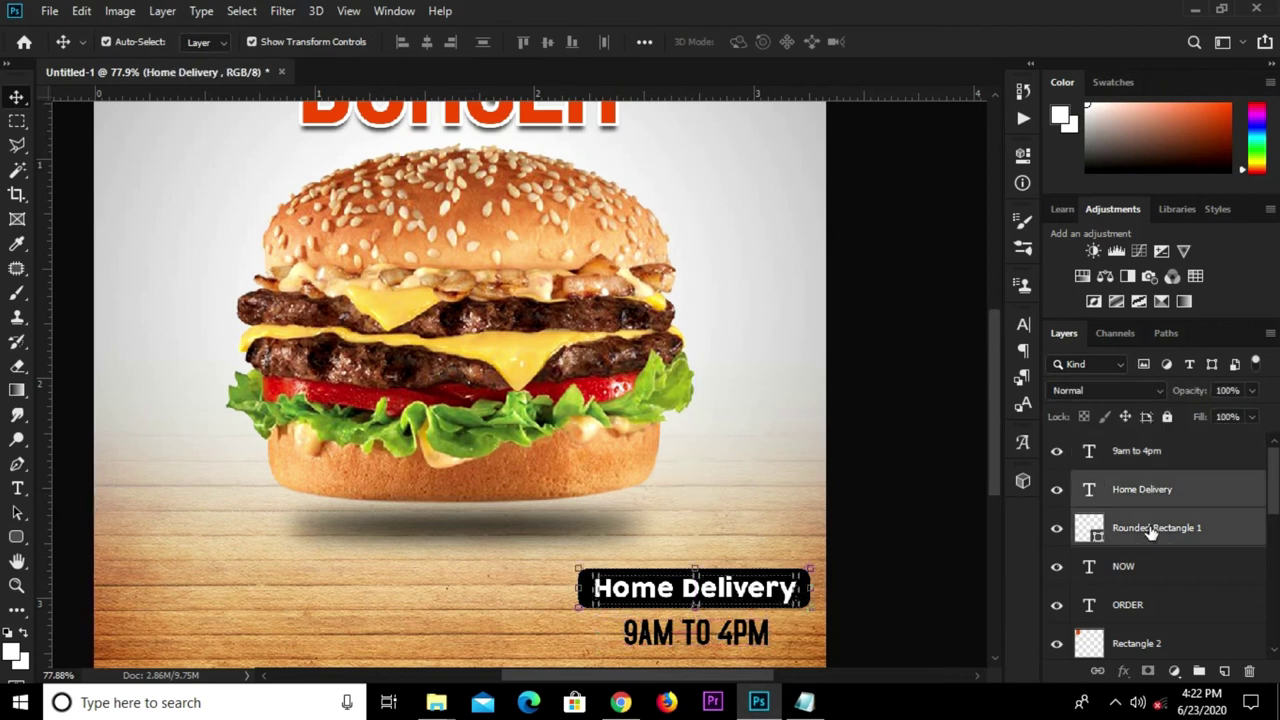
key(ctrl+t)
drag(587, 572, 614, 575)
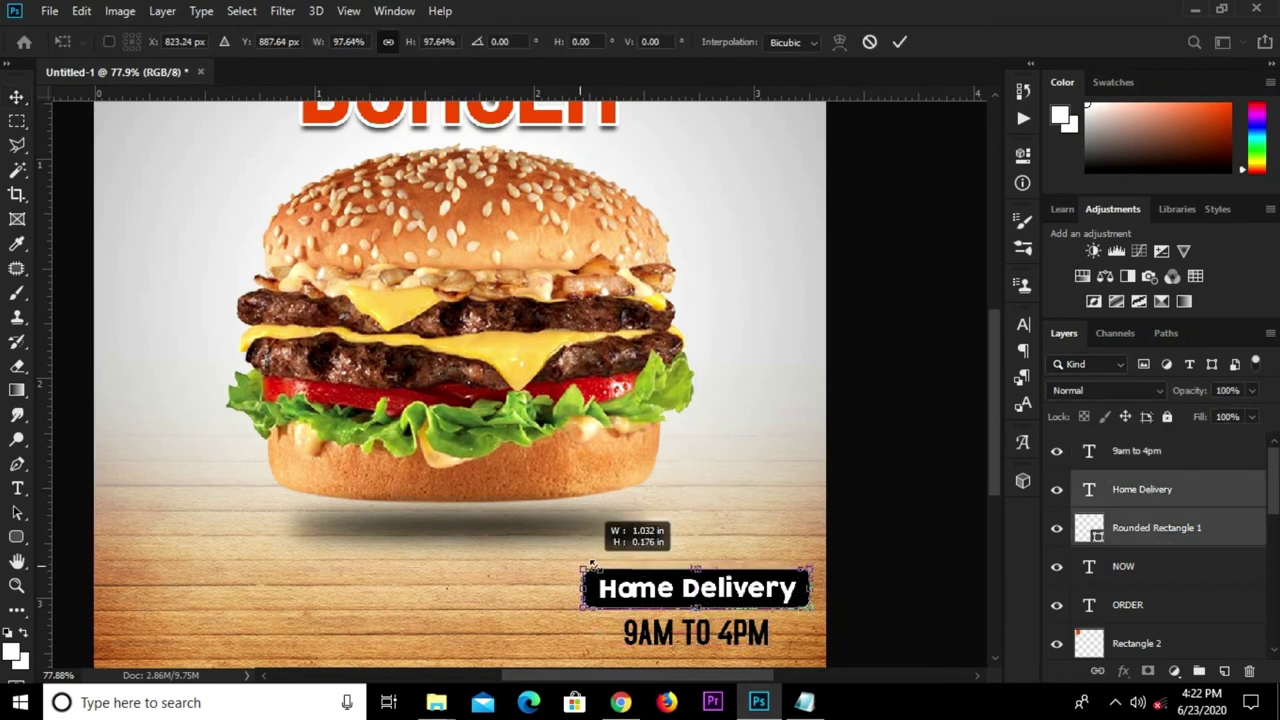
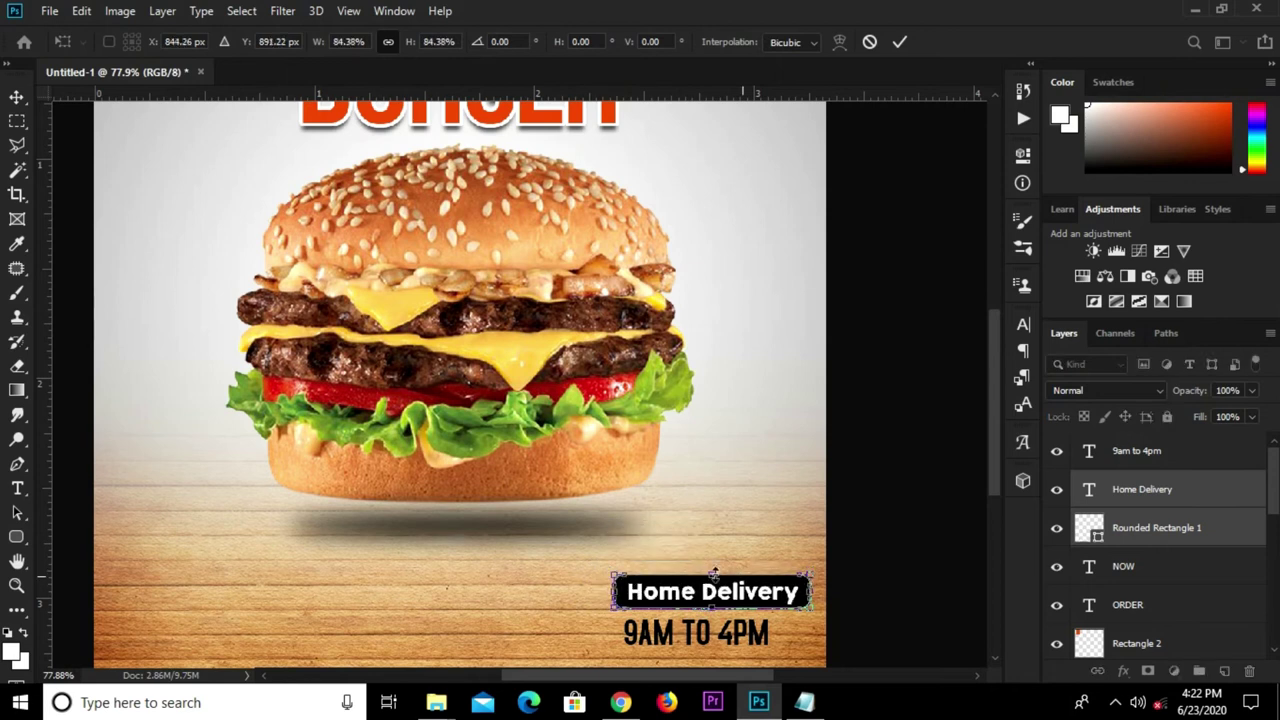
- Scale the Home Delivery label and its box to about 70% and nudge them slightly left
drag(812, 578, 792, 580)
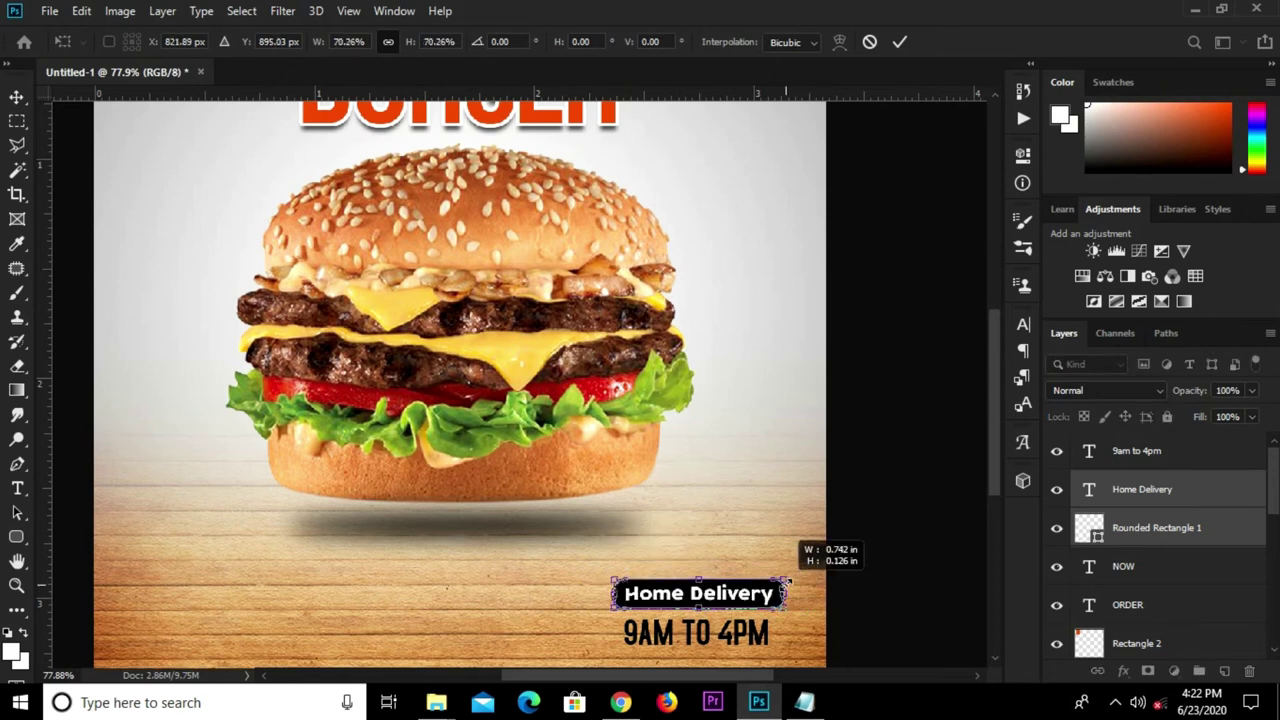
click(899, 42)
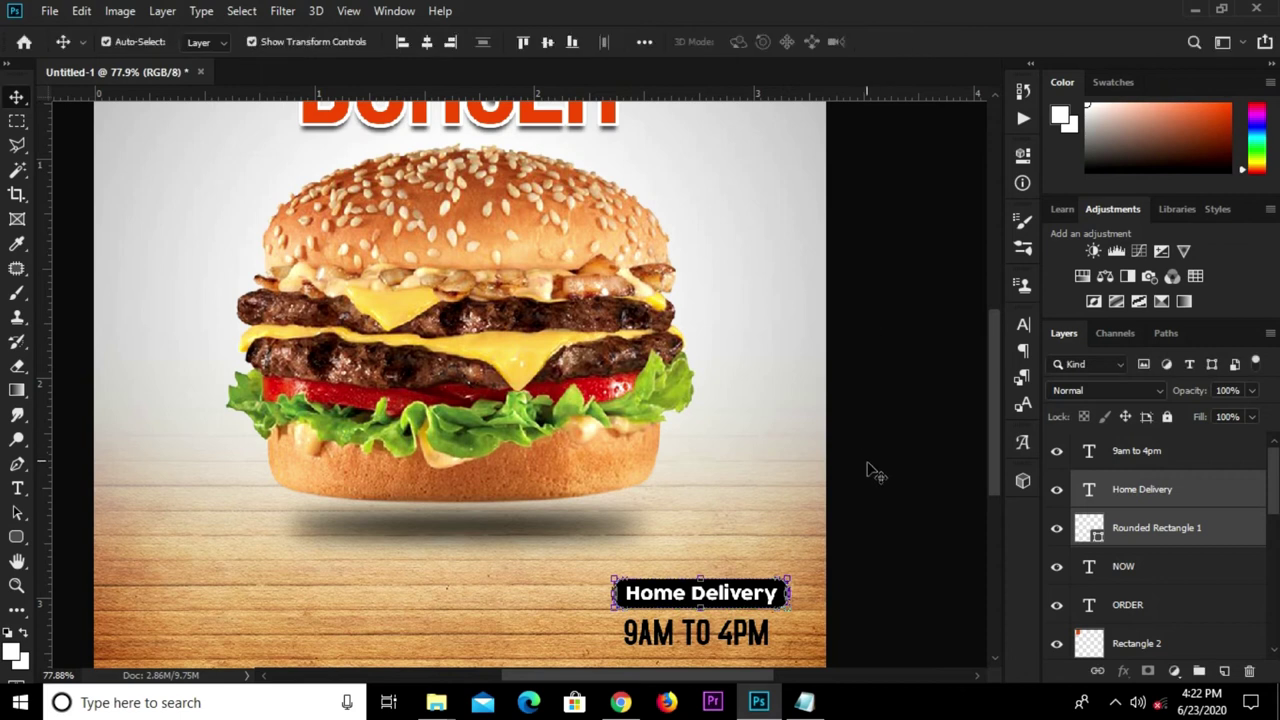
key(Left)
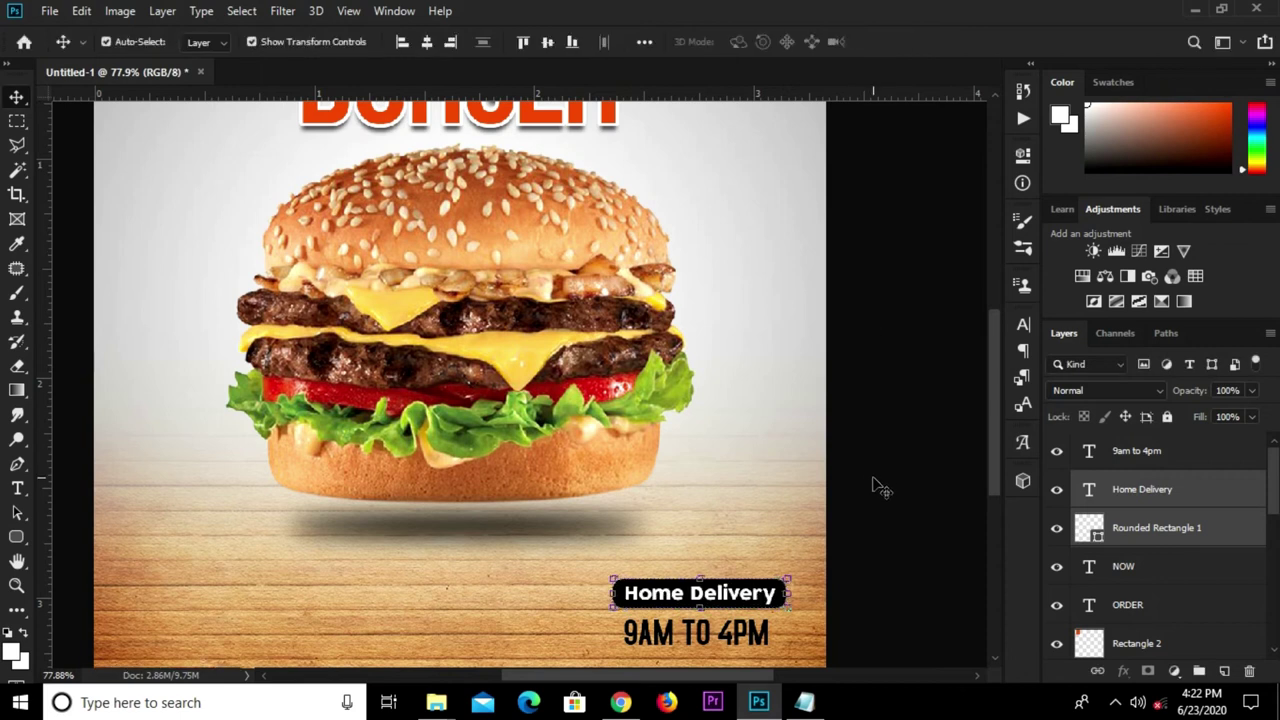
key(ctrl+0)
click(862, 405)
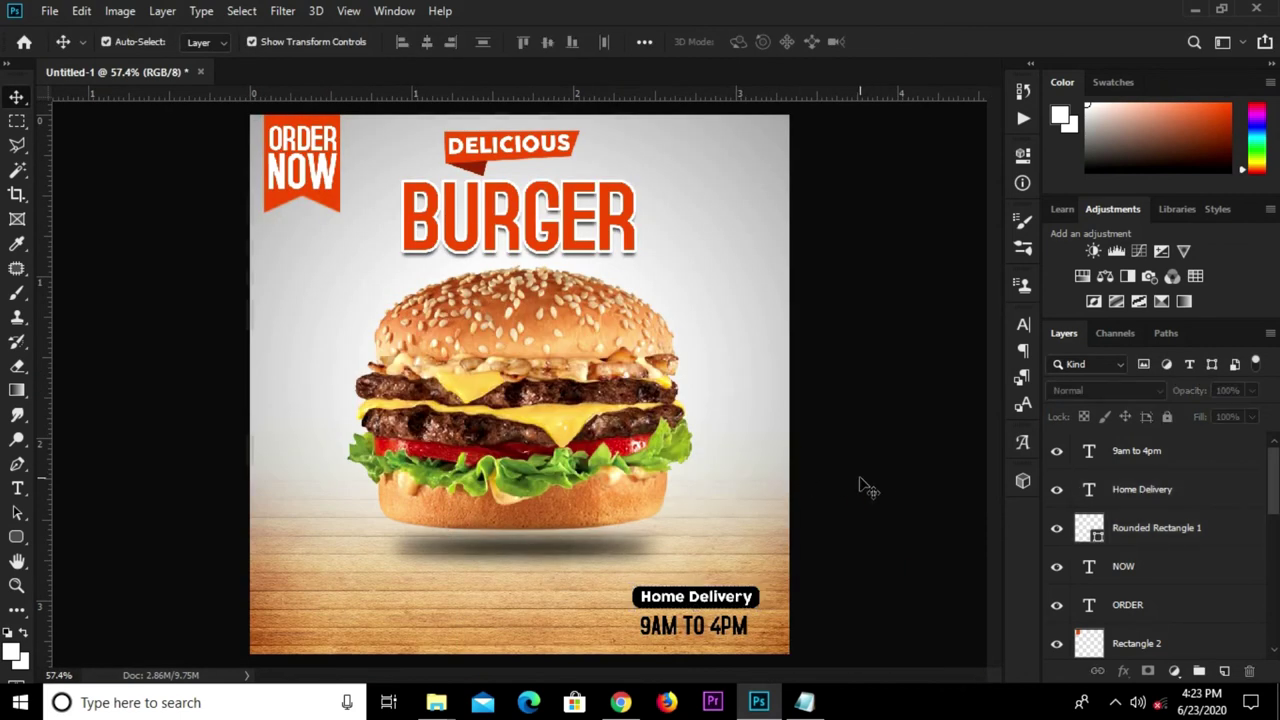
- Draw a 216 px circle with the Ellipse Tool over the burger's right side
click(10, 541)
click(63, 549)
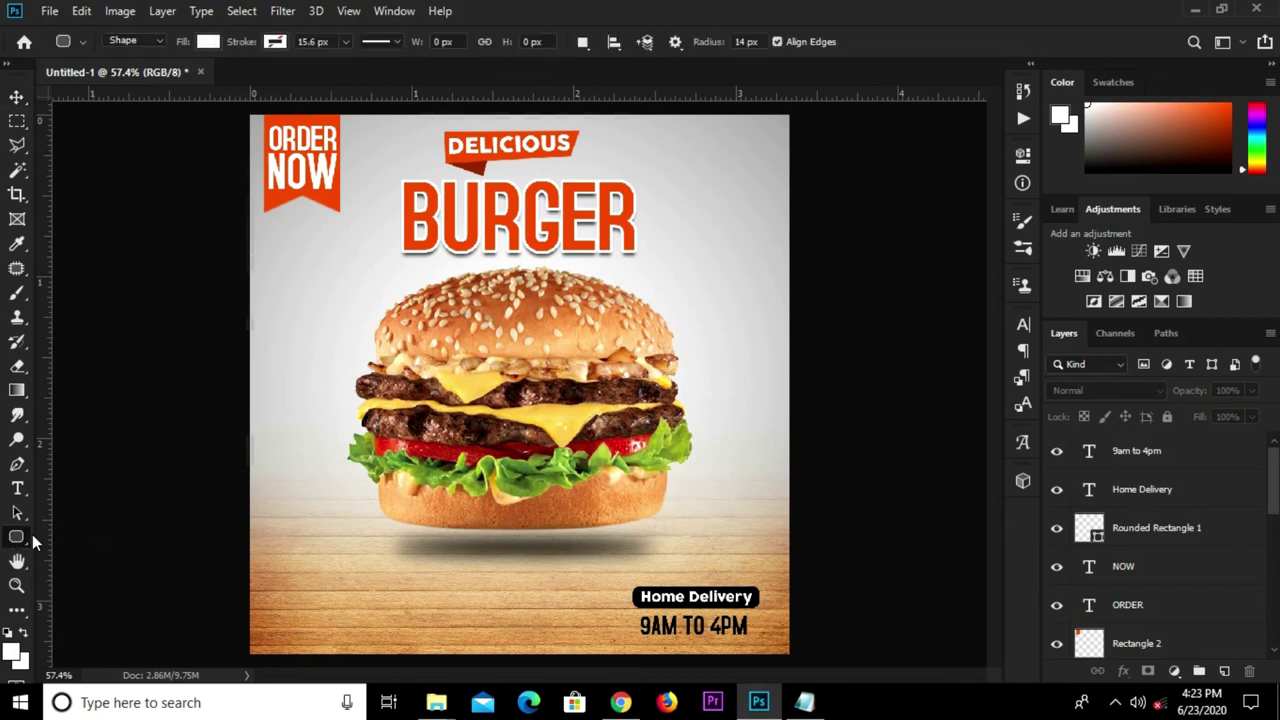
right_click(22, 540)
click(100, 572)
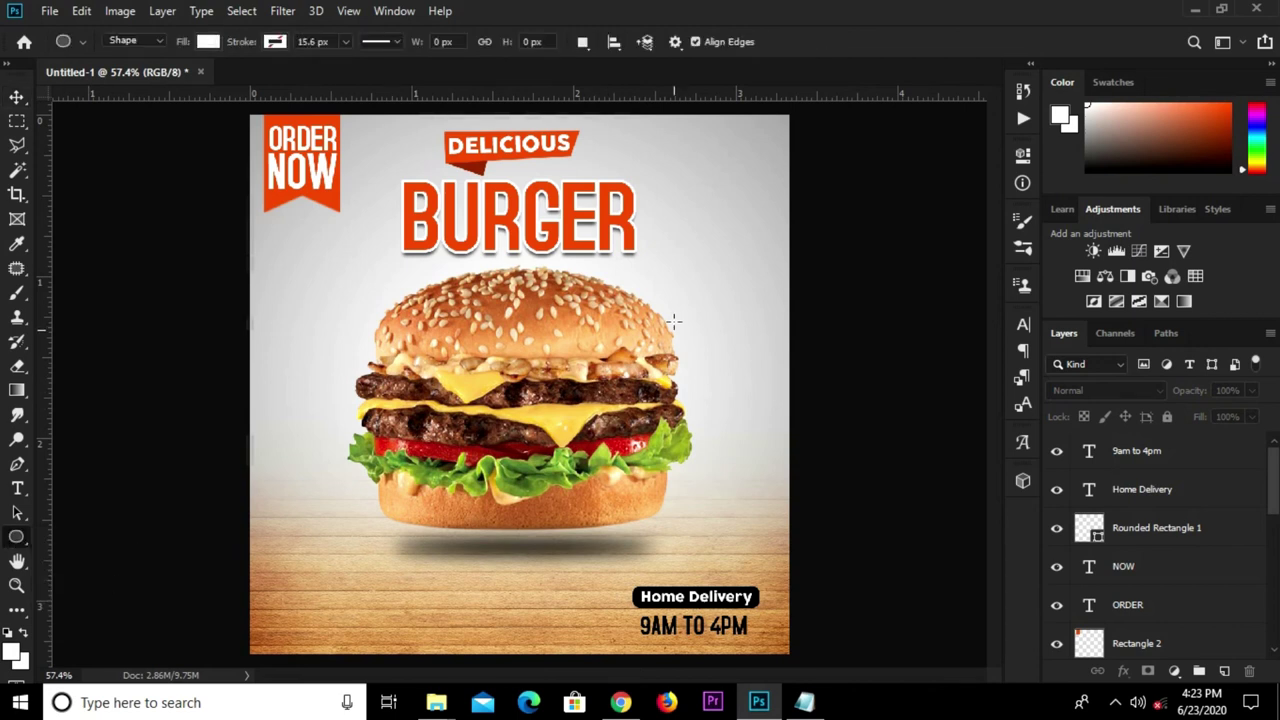
scroll(718, 290, up, 2)
drag(726, 280, 584, 452)
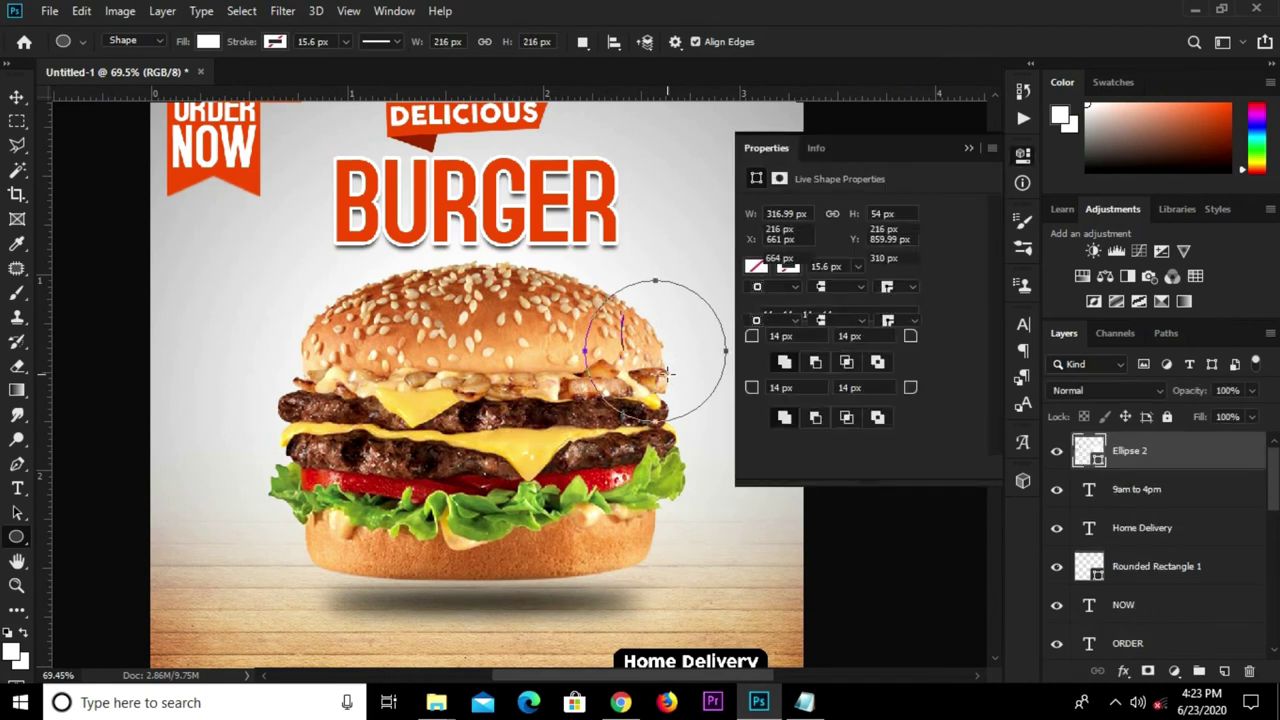
- Nudge the circle right, fill it orange-red, and duplicate it as Ellipse 2 copy
key(v)
drag(665, 370, 670, 371)
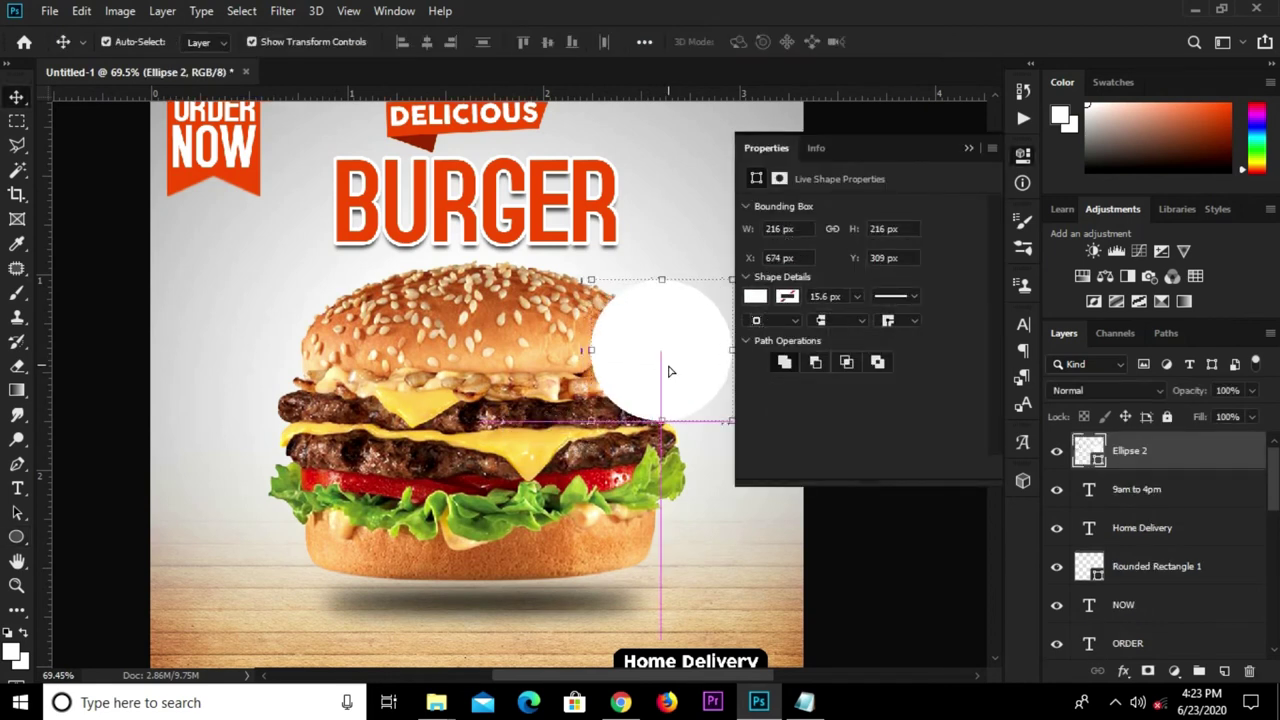
click(755, 297)
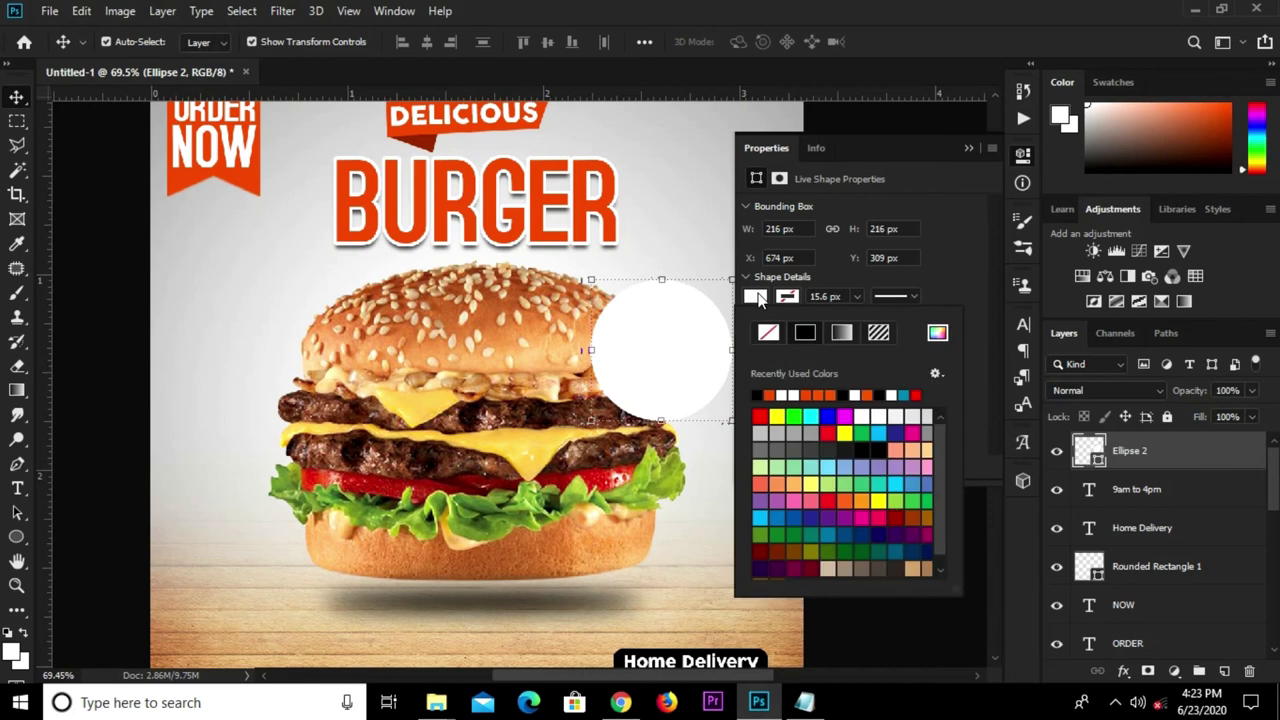
click(771, 395)
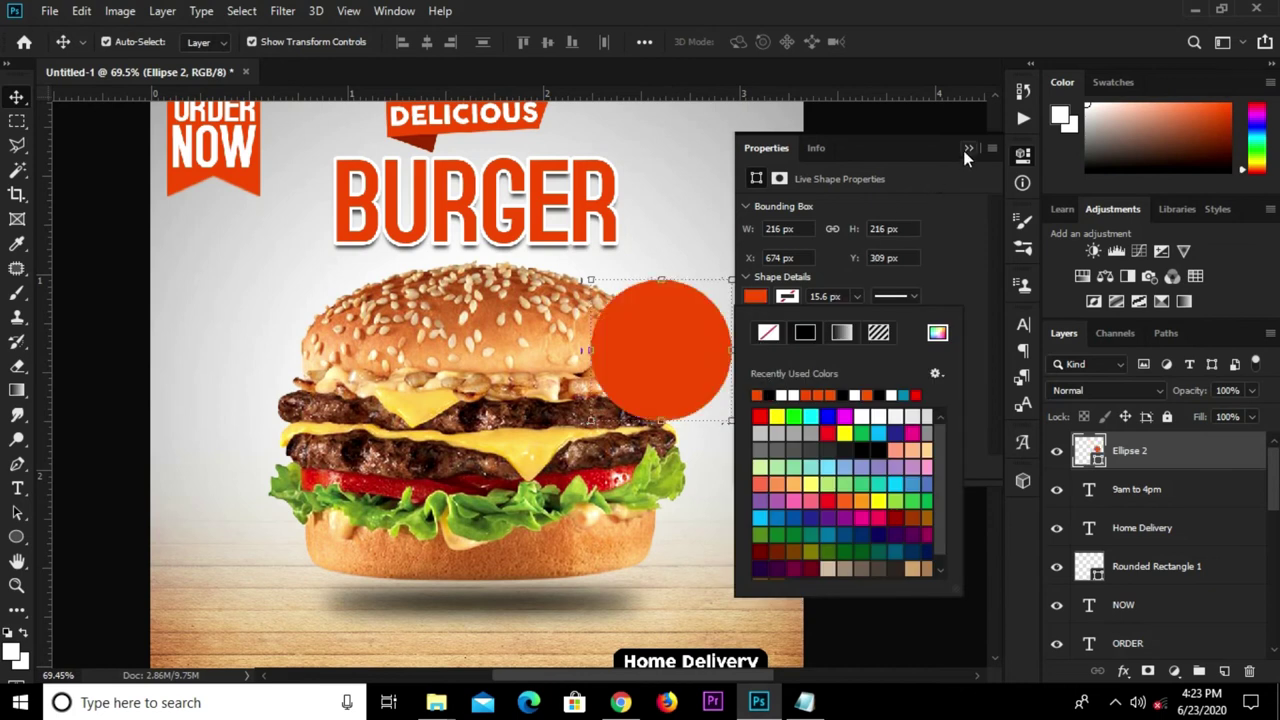
click(967, 149)
key(ctrl+j)
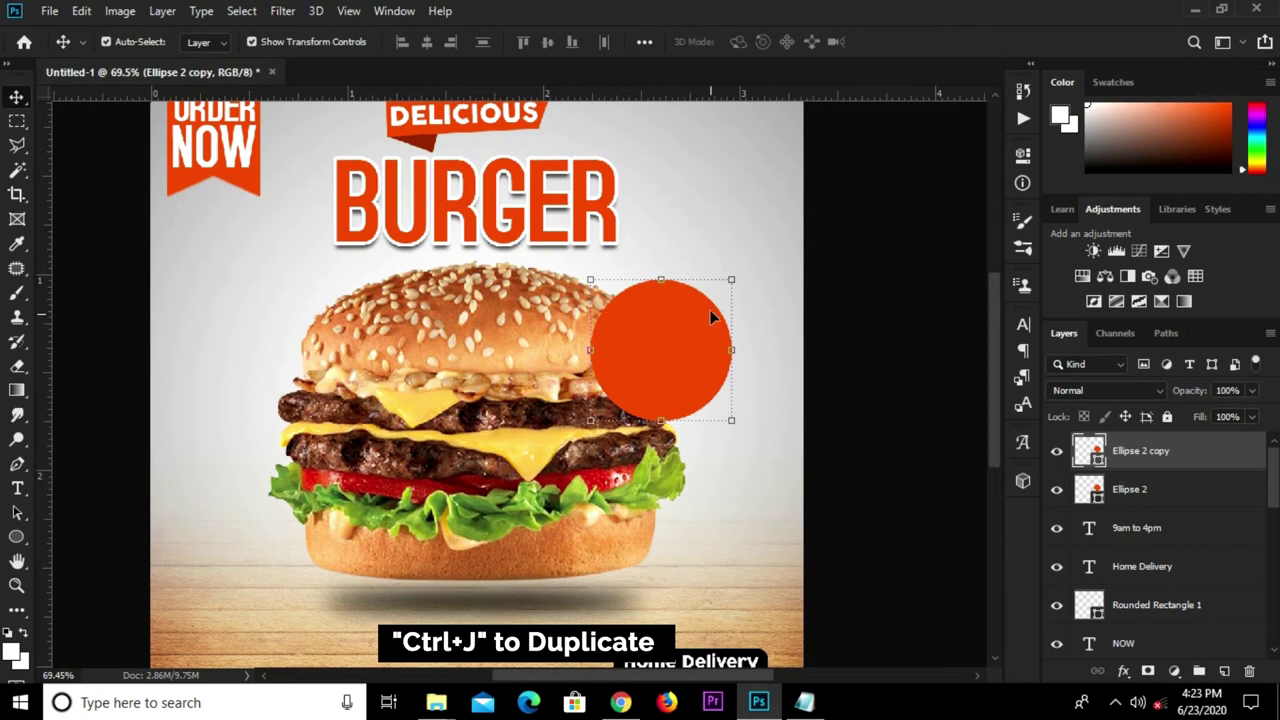
- Shrink the circle copy to about 87% (187 px) and fill it white
drag(731, 280, 731, 293)
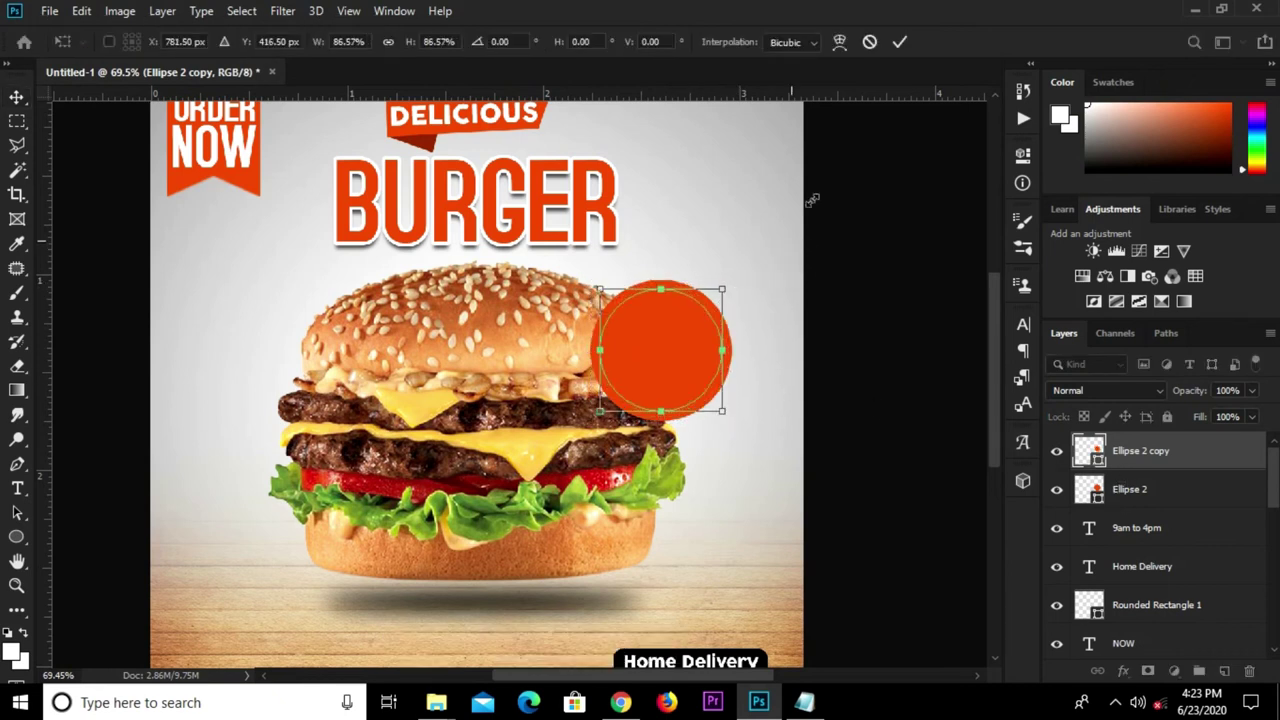
click(898, 44)
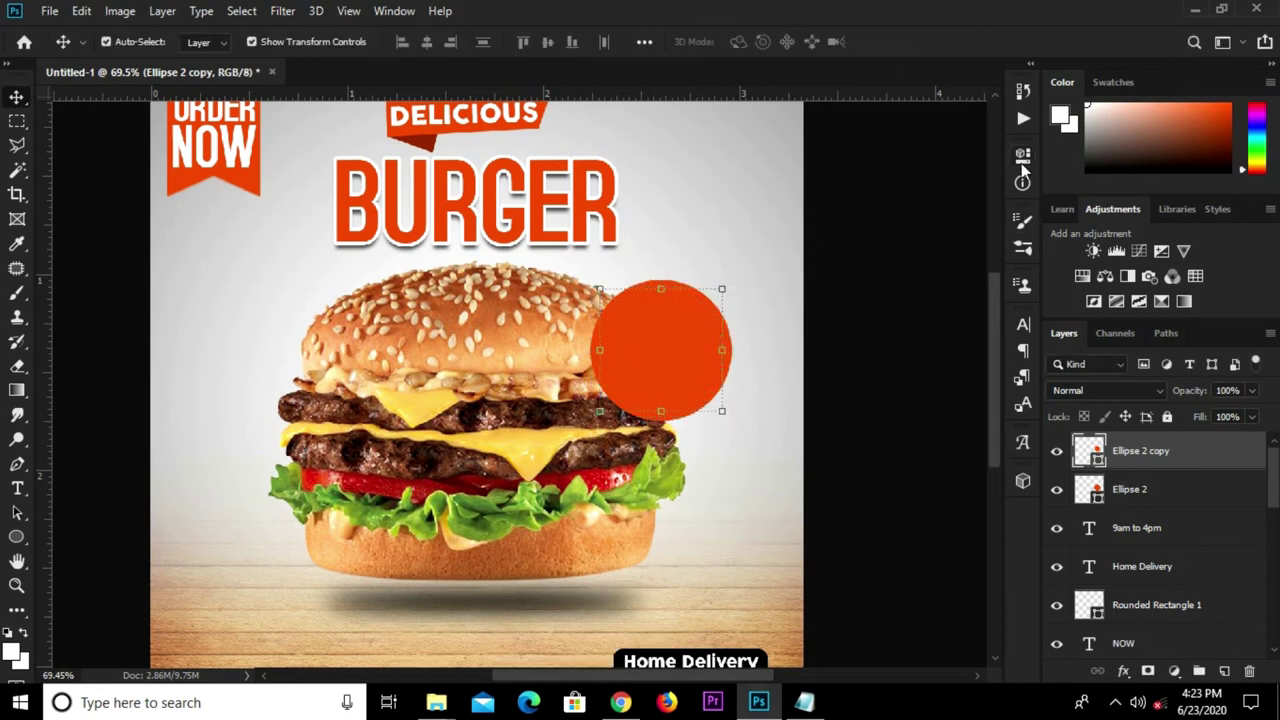
click(1022, 160)
click(755, 297)
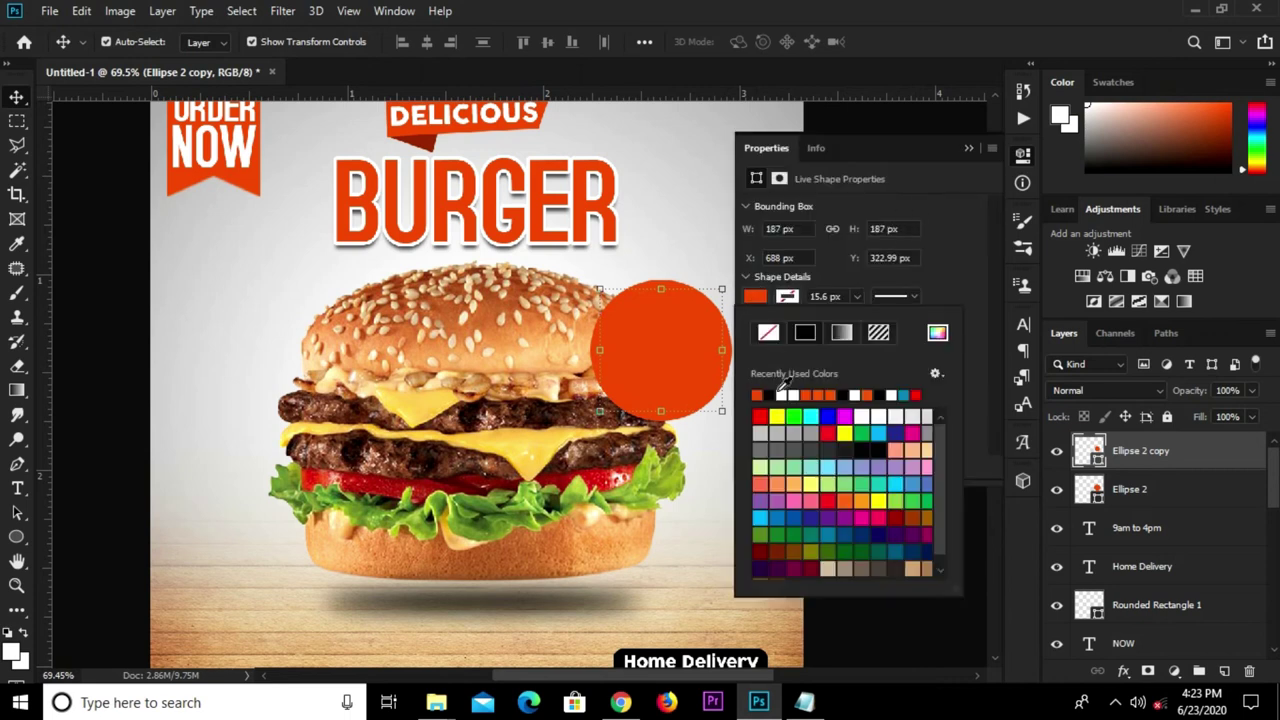
click(783, 395)
click(967, 155)
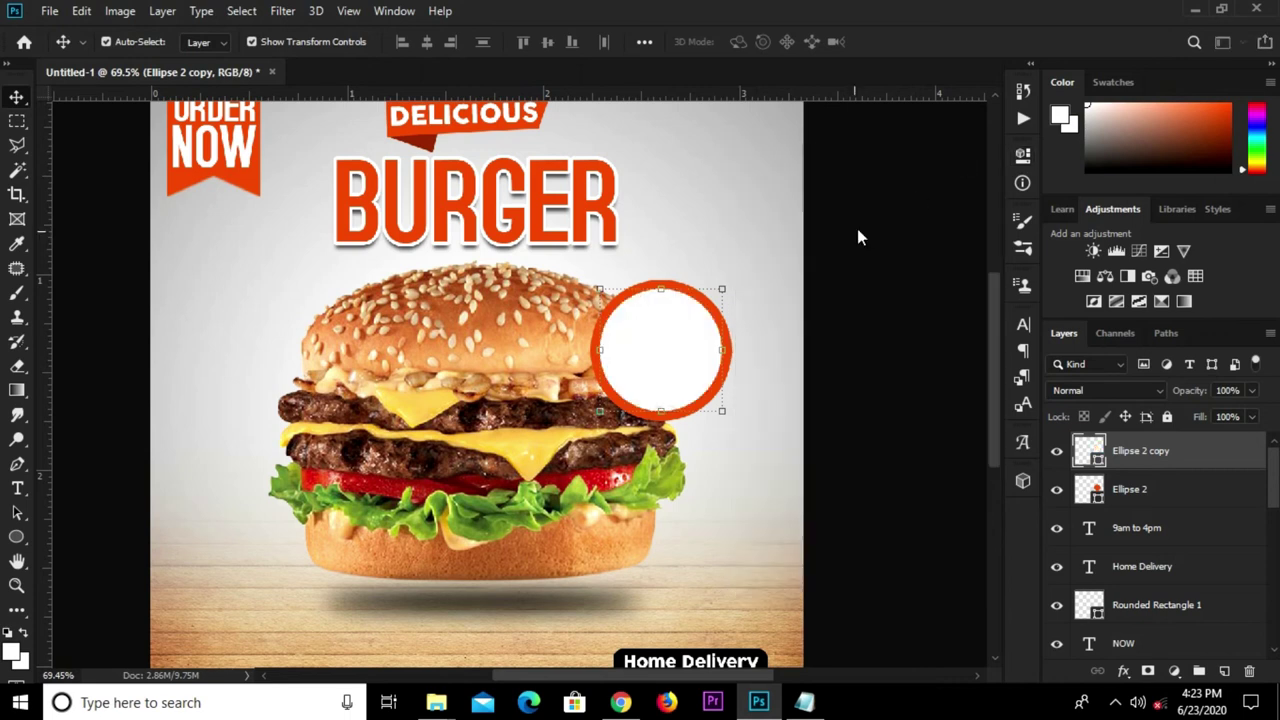
click(846, 289)
key(ctrl+0)
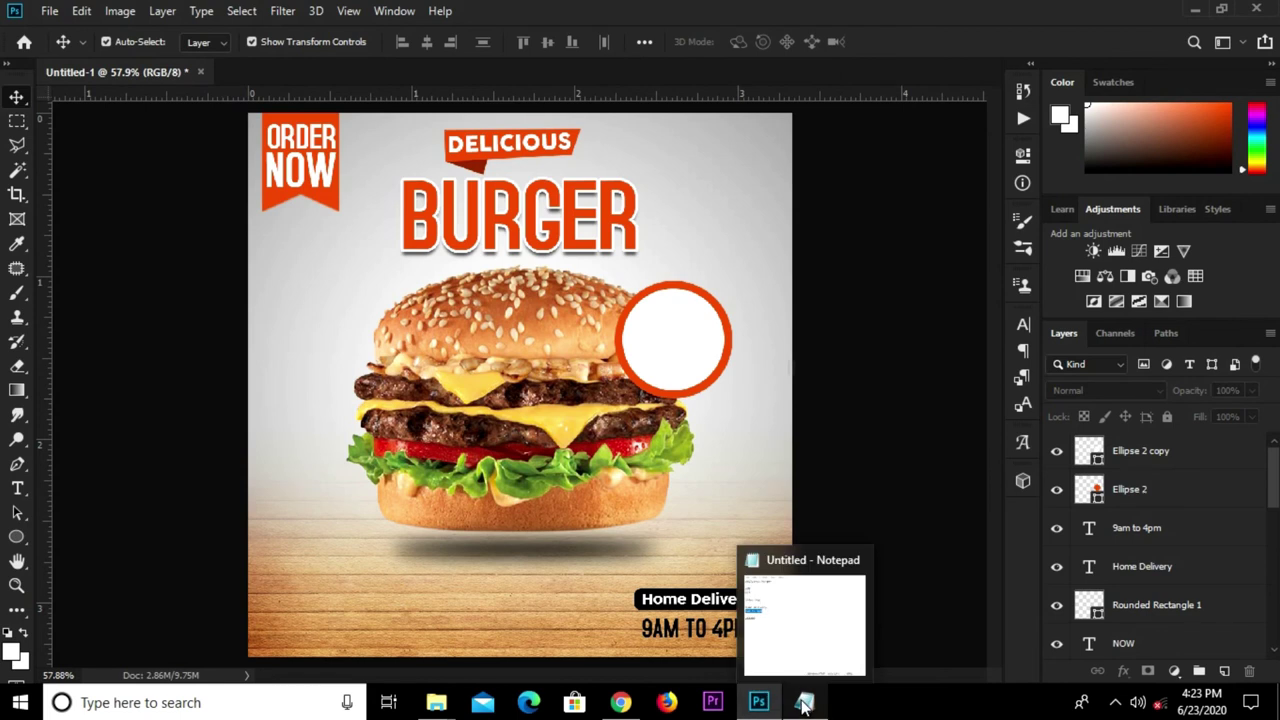
- Copy '60%' from the Notepad notes, then select the 9am to 4pm layer in Photoshop
click(804, 702)
click(434, 282)
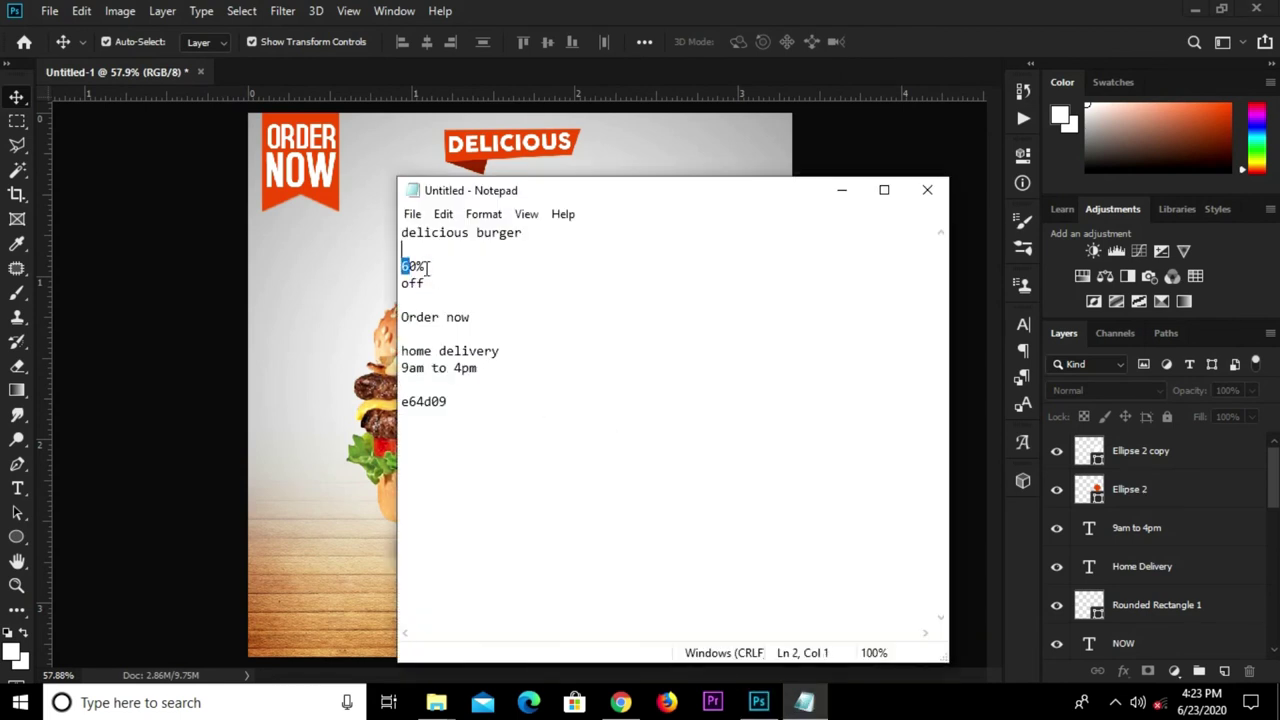
right_click(413, 265)
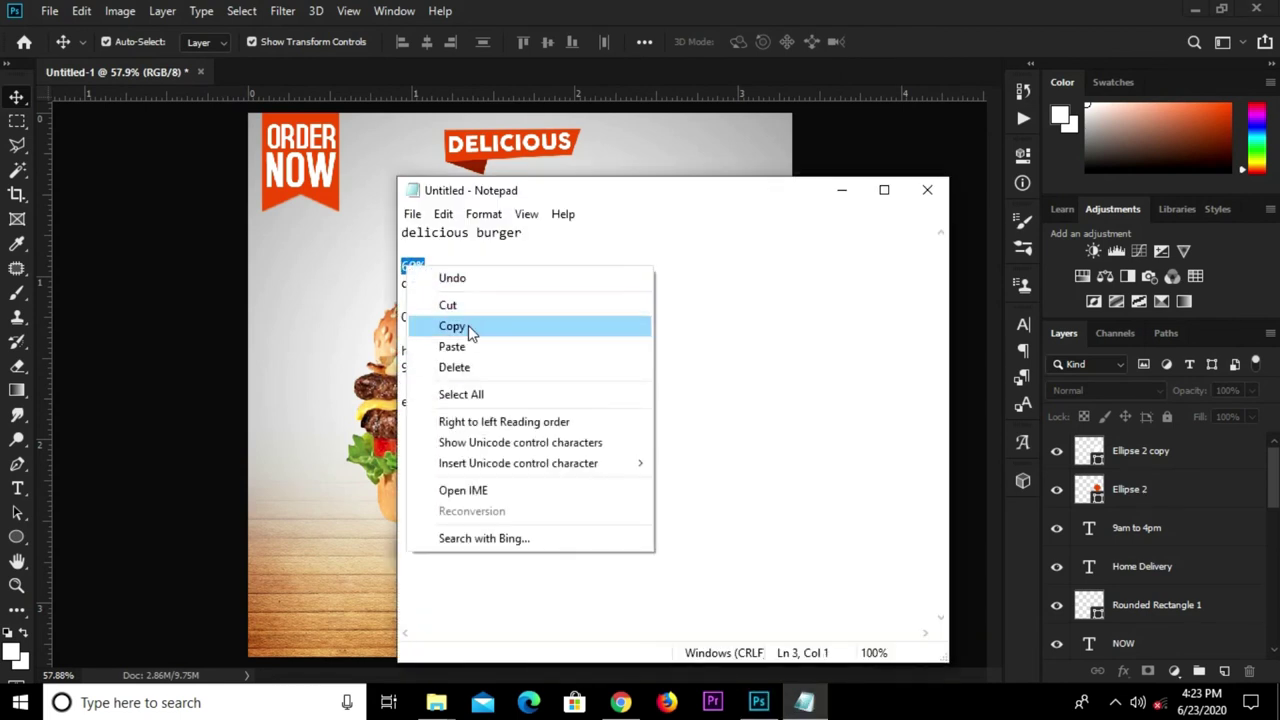
click(460, 325)
click(758, 702)
click(687, 629)
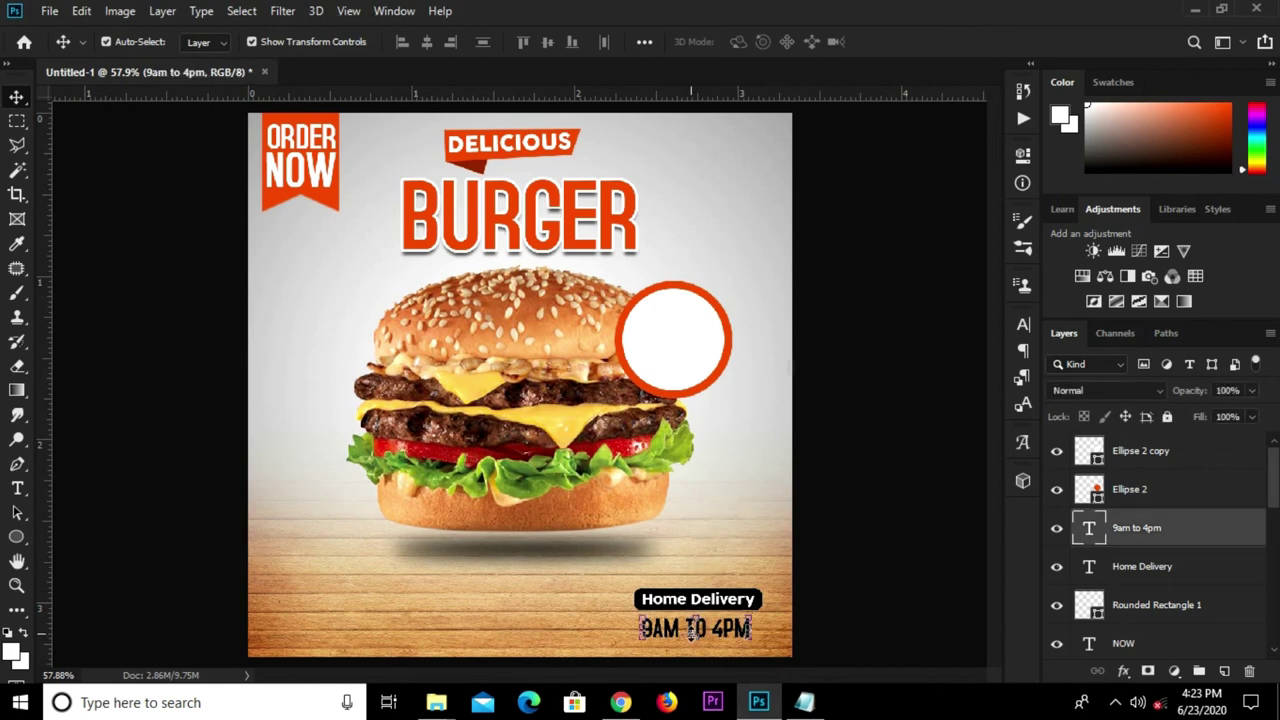
- Duplicate the 9AM TO 4PM text into the white circle, raise it to the top, and retype it as 60%
scroll(690, 628, up, 2)
mouse_move(692, 628)
mouse_down()
mouse_move(722, 316)
mouse_move(722, 327)
mouse_up()
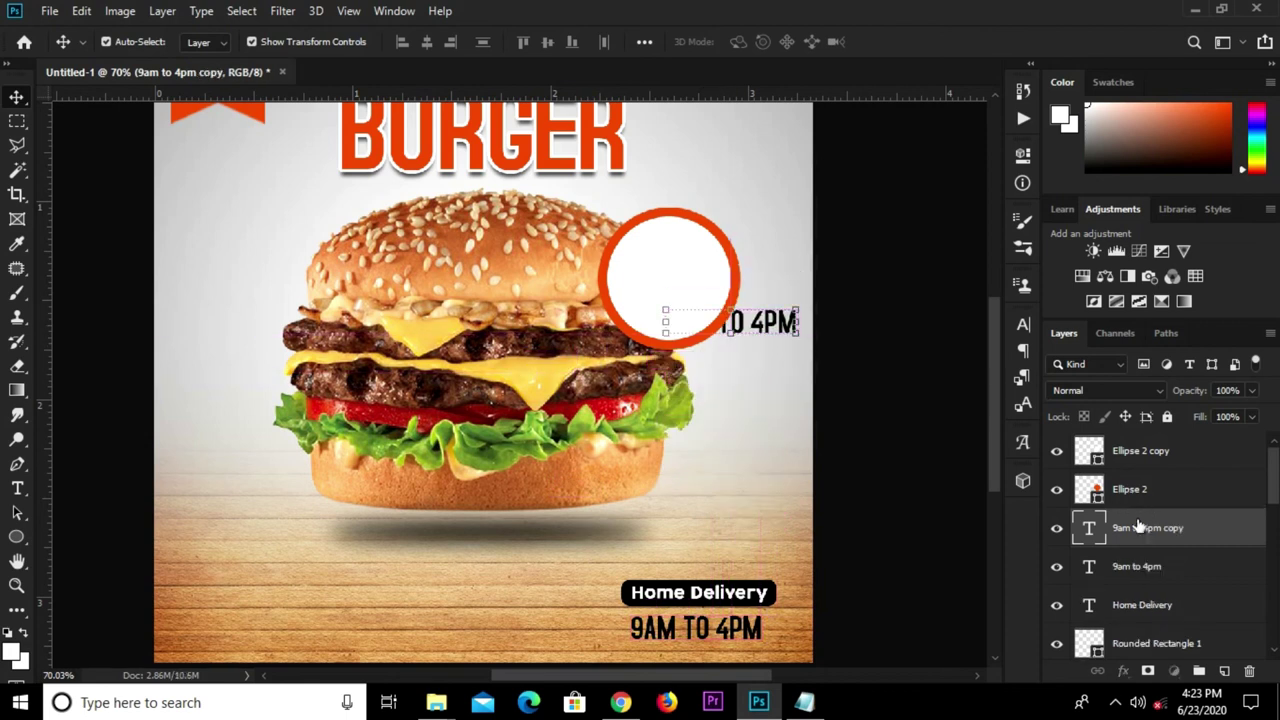
drag(1125, 527, 1130, 444)
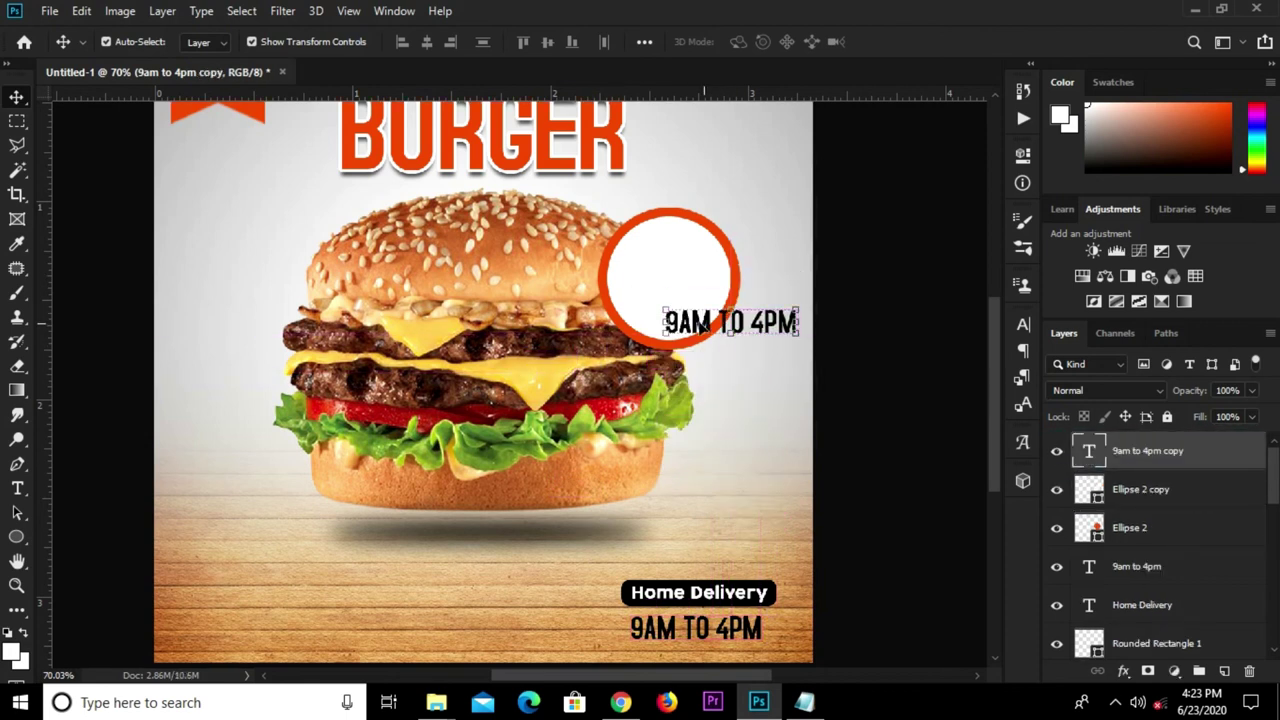
drag(703, 323, 673, 262)
key(t)
click(667, 260)
key(ctrl+a)
text(60%)
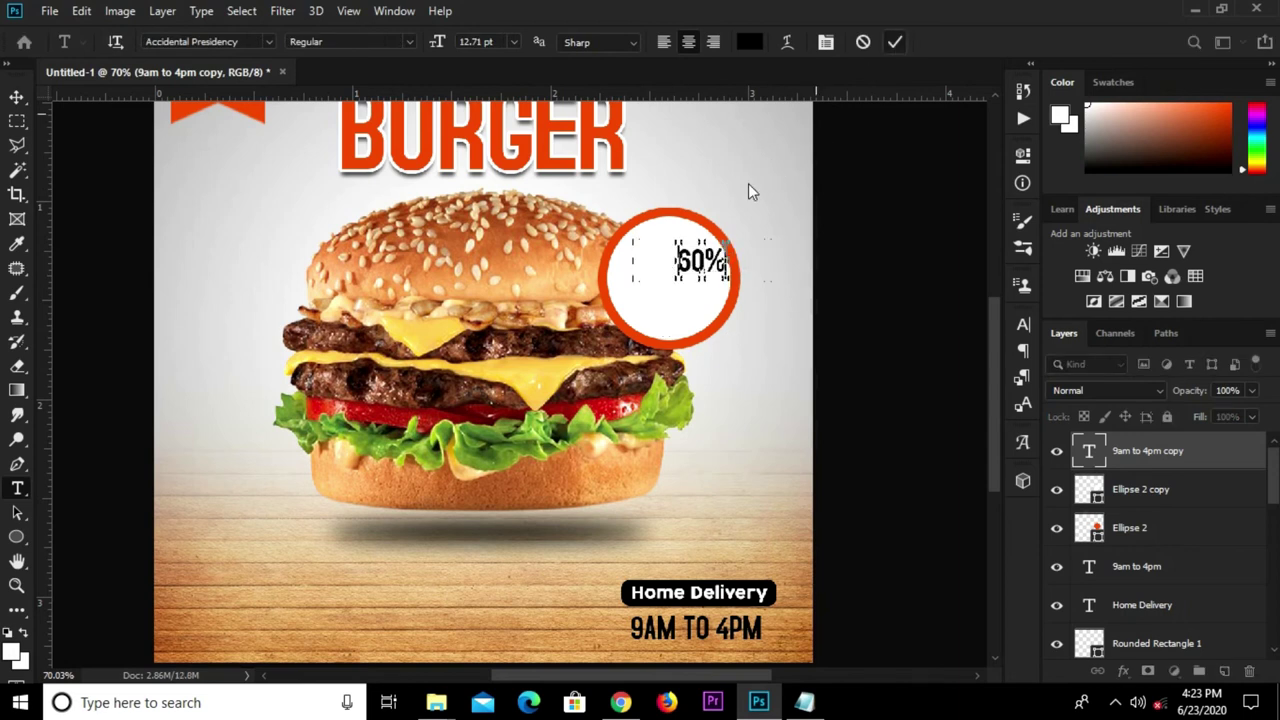
- Enlarge the 60% text to about double size and position it in the circle
click(895, 50)
key(v)
key(ctrl+t)
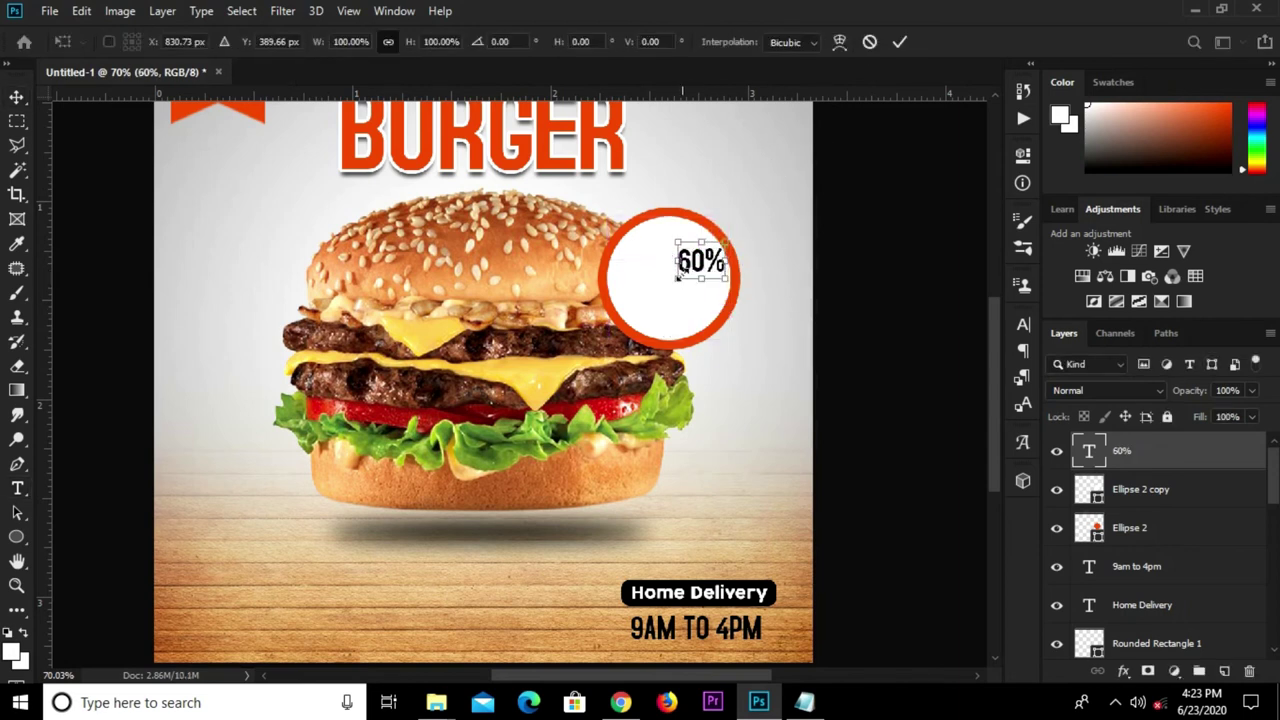
drag(675, 281, 628, 316)
drag(680, 280, 678, 268)
key(Return)
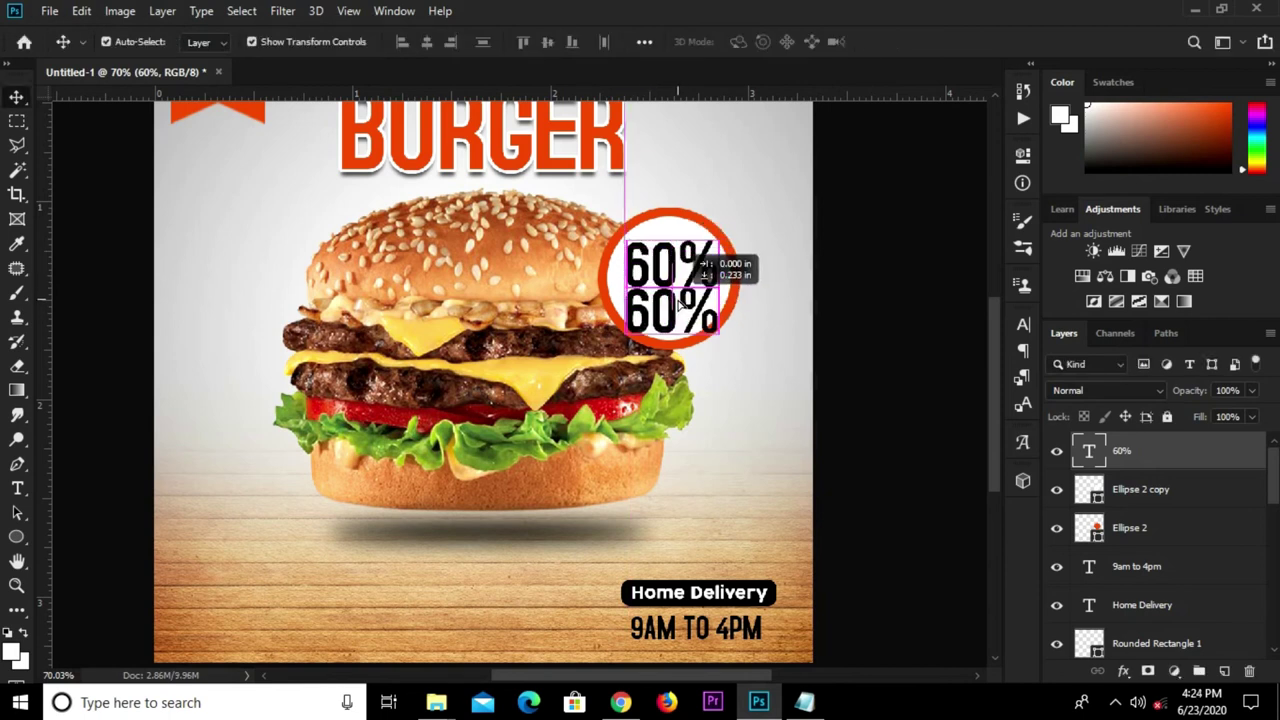
- Duplicate 60% just below itself, change it to OFF, and shrink it to about 65%
alt+drag(676, 259, 671, 309)
key(t)
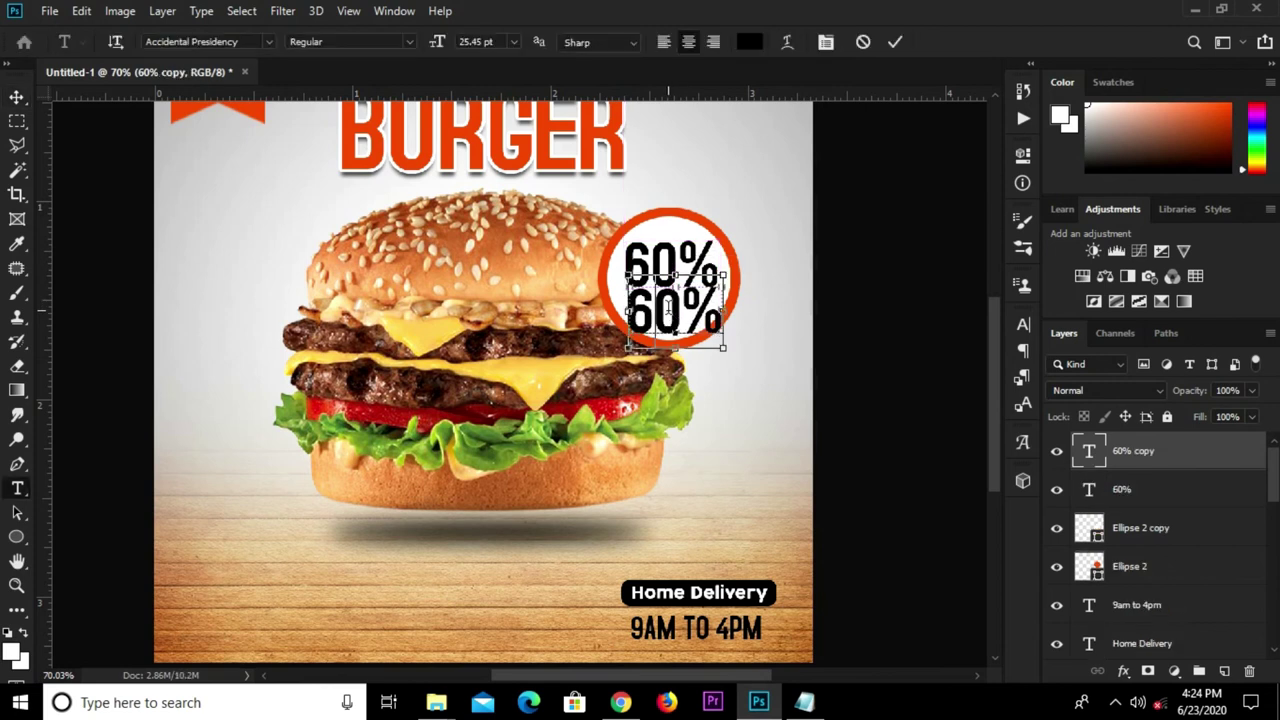
double_click(668, 308)
text(OFF)
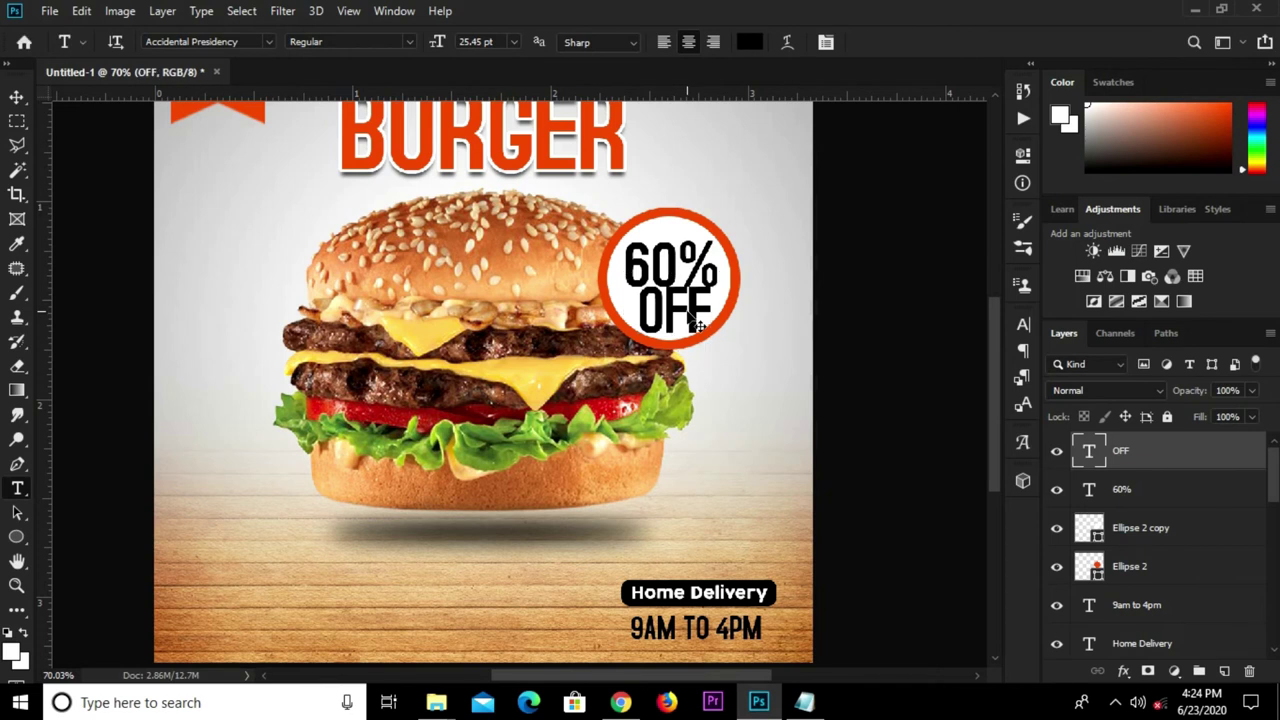
key(ctrl+t)
drag(712, 273, 676, 312)
click(897, 41)
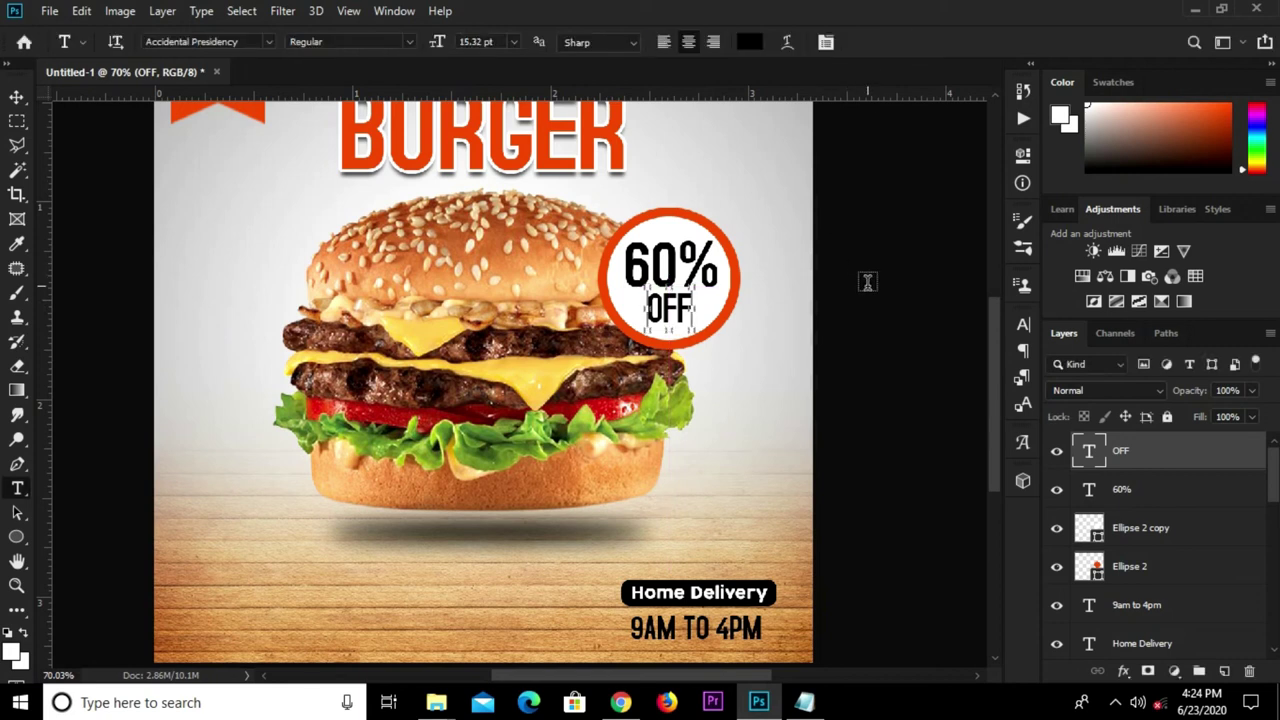
click(807, 288)
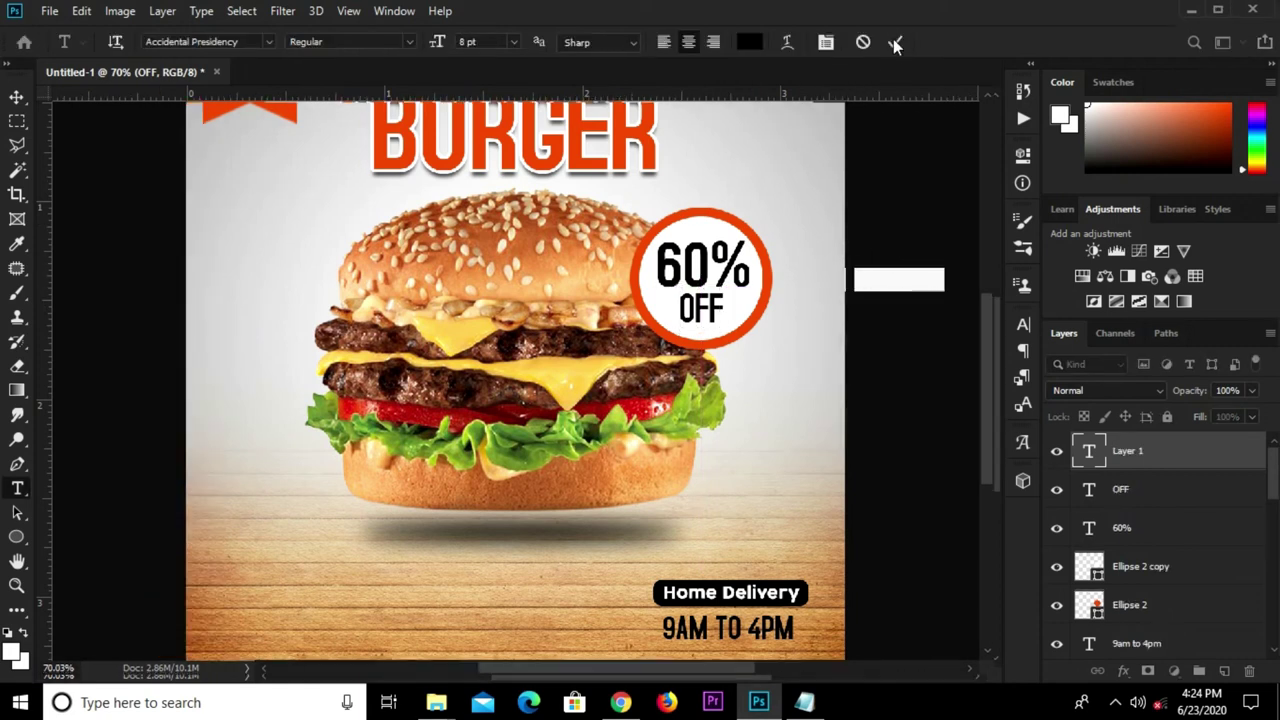
- Delete the stray Lorem Ipsum text layer, maximize the window, and add a blank Layer 1
click(896, 42)
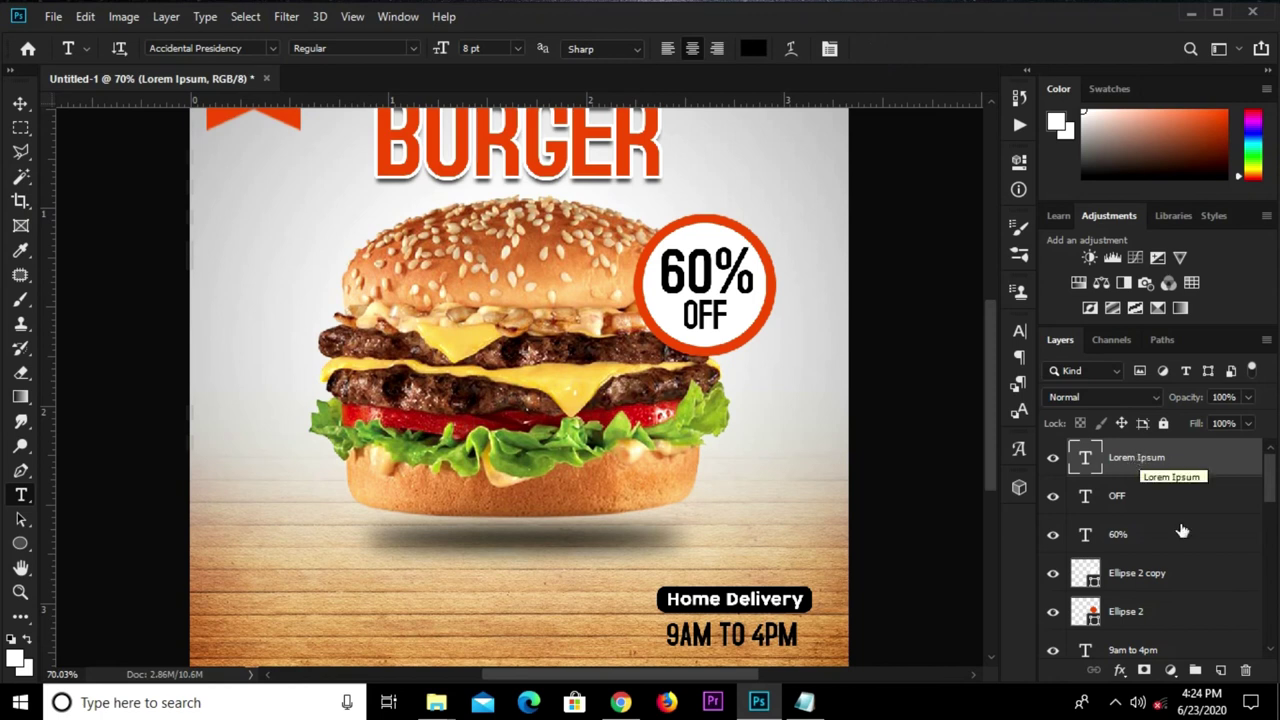
click(1245, 670)
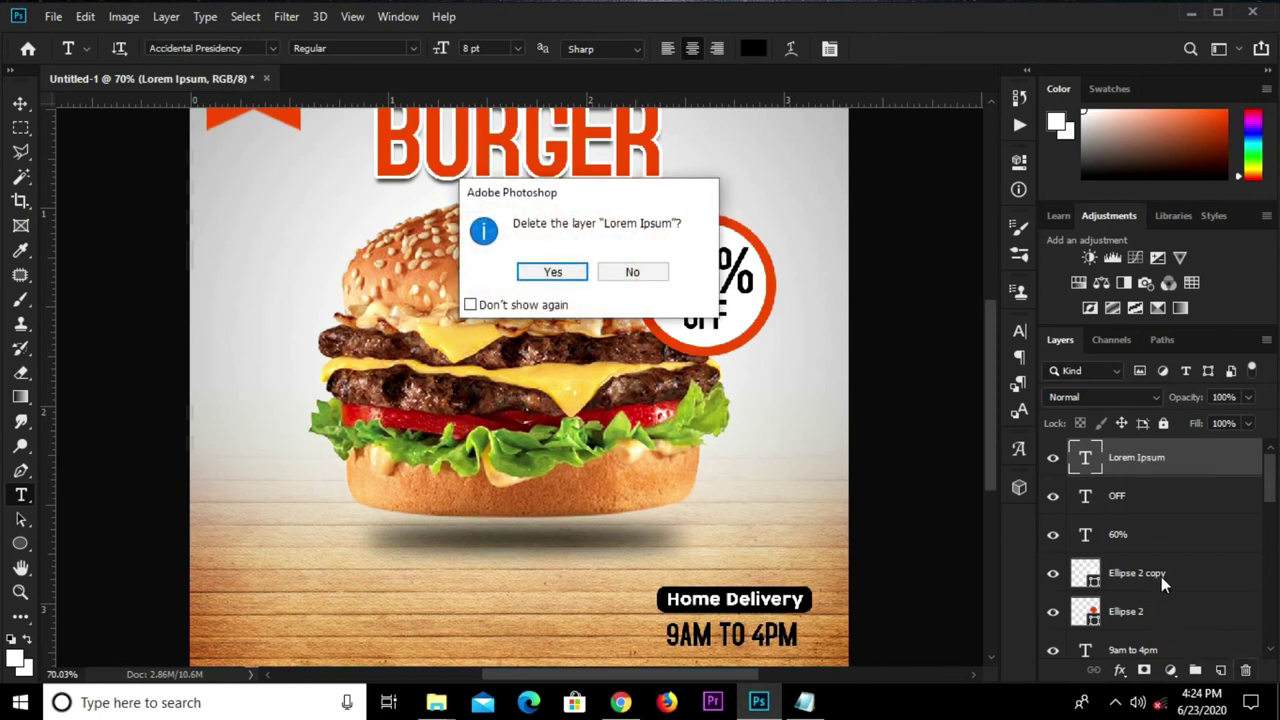
click(549, 276)
key(v)
scroll(663, 278, down, 3)
scroll(663, 278, up, 1)
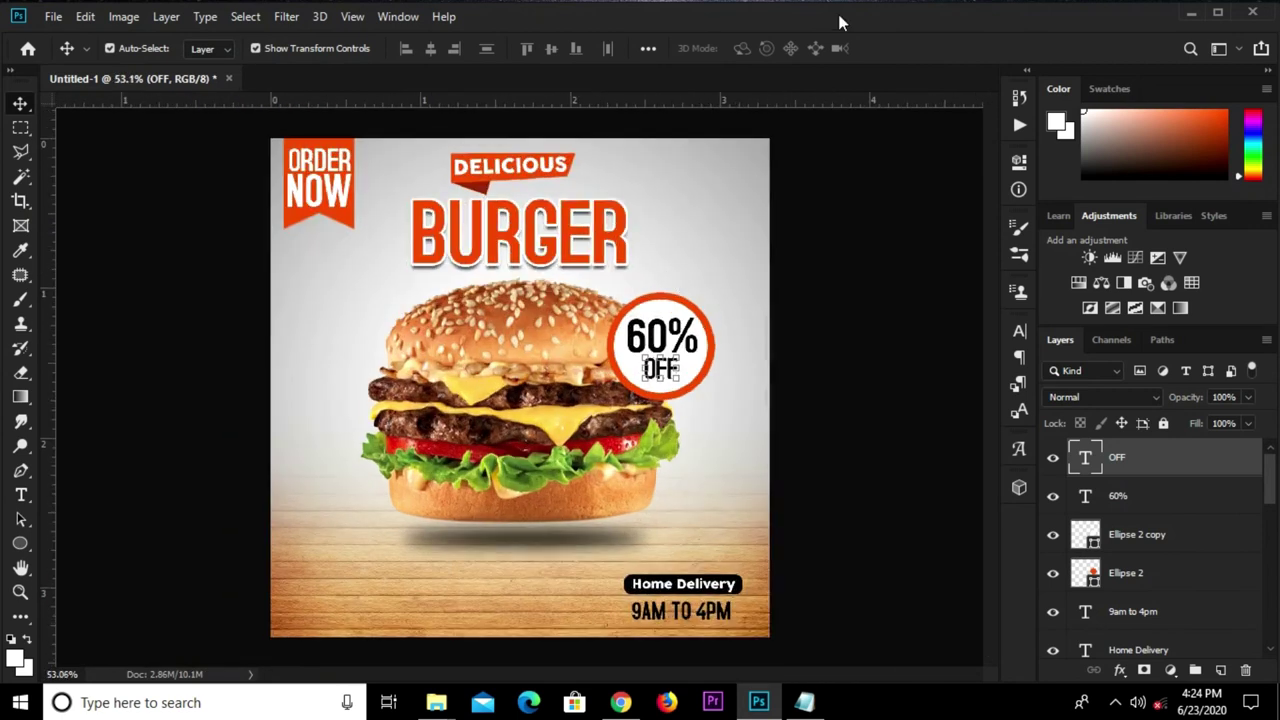
click(1220, 16)
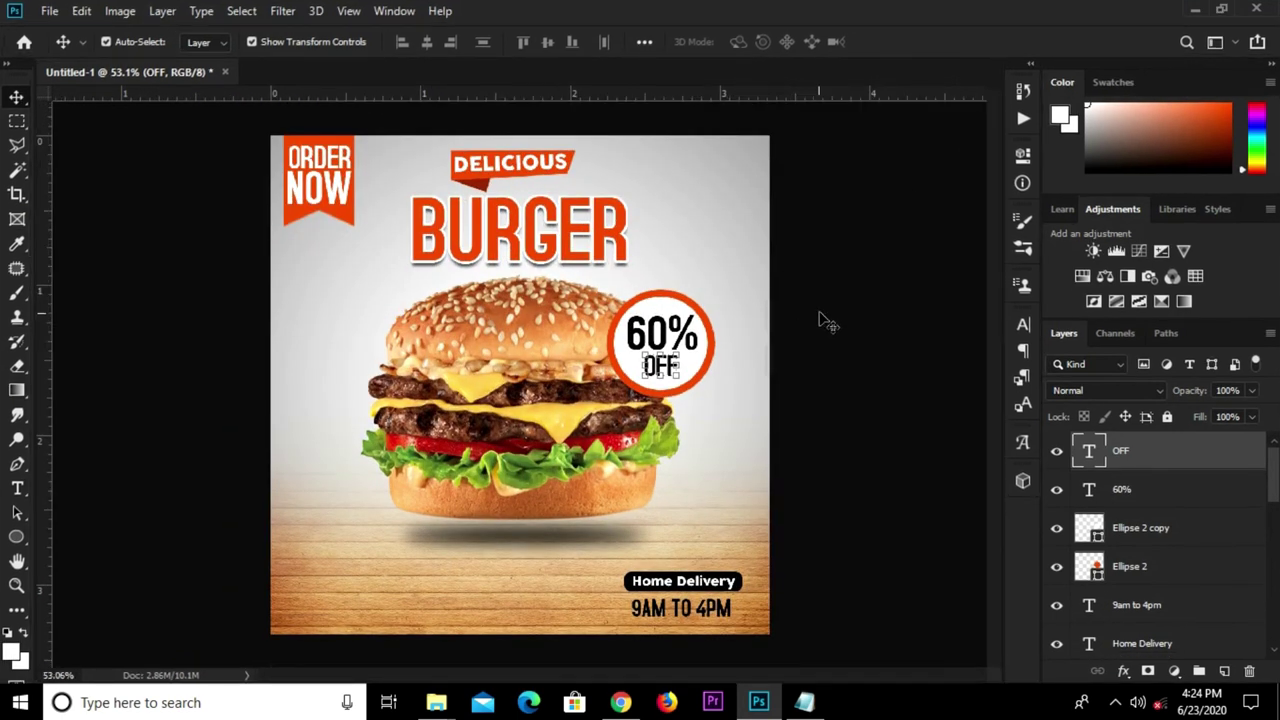
click(777, 345)
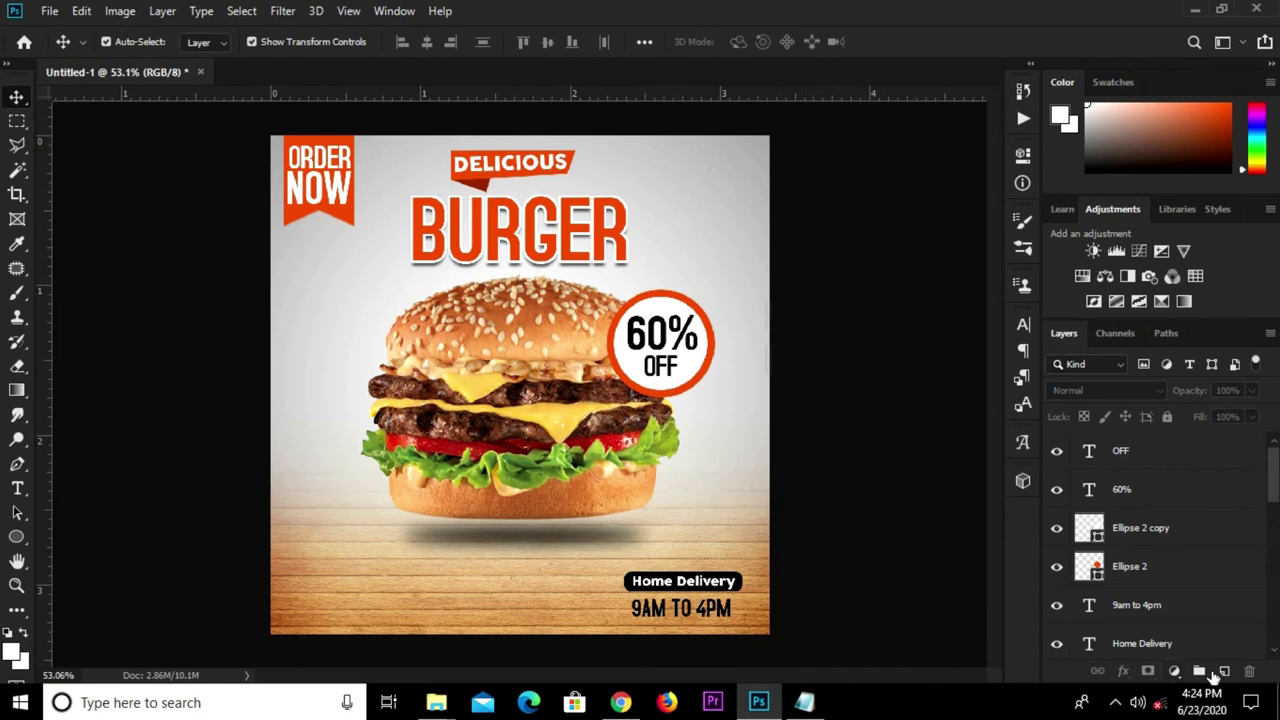
click(1226, 671)
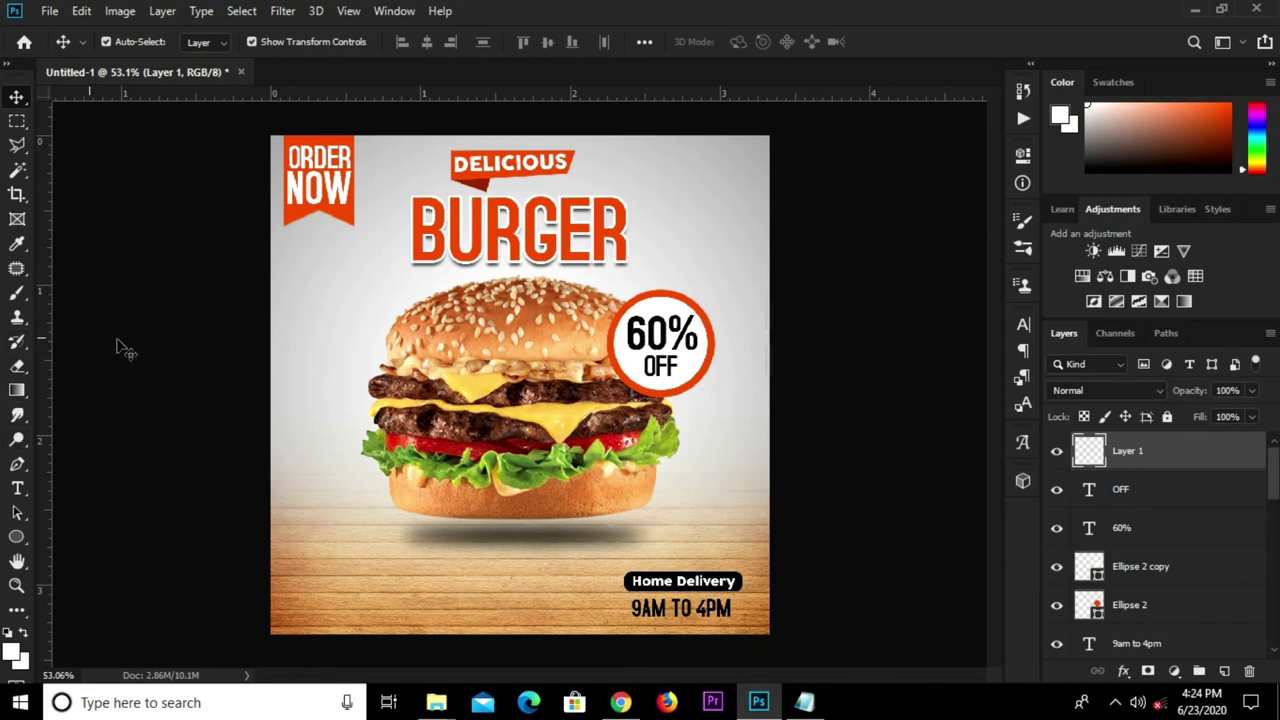
- Select the Brush tool with the 2499 halftone dot brush tip
right_click(17, 292)
click(85, 290)
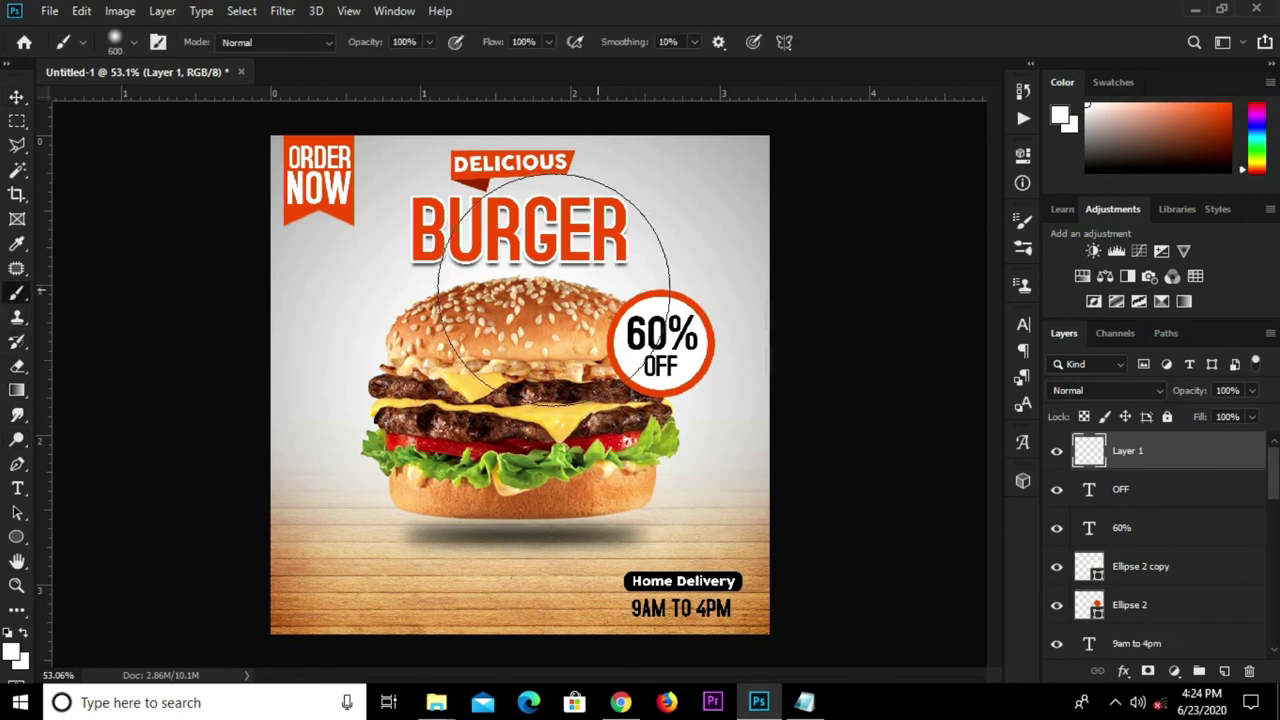
click(1022, 221)
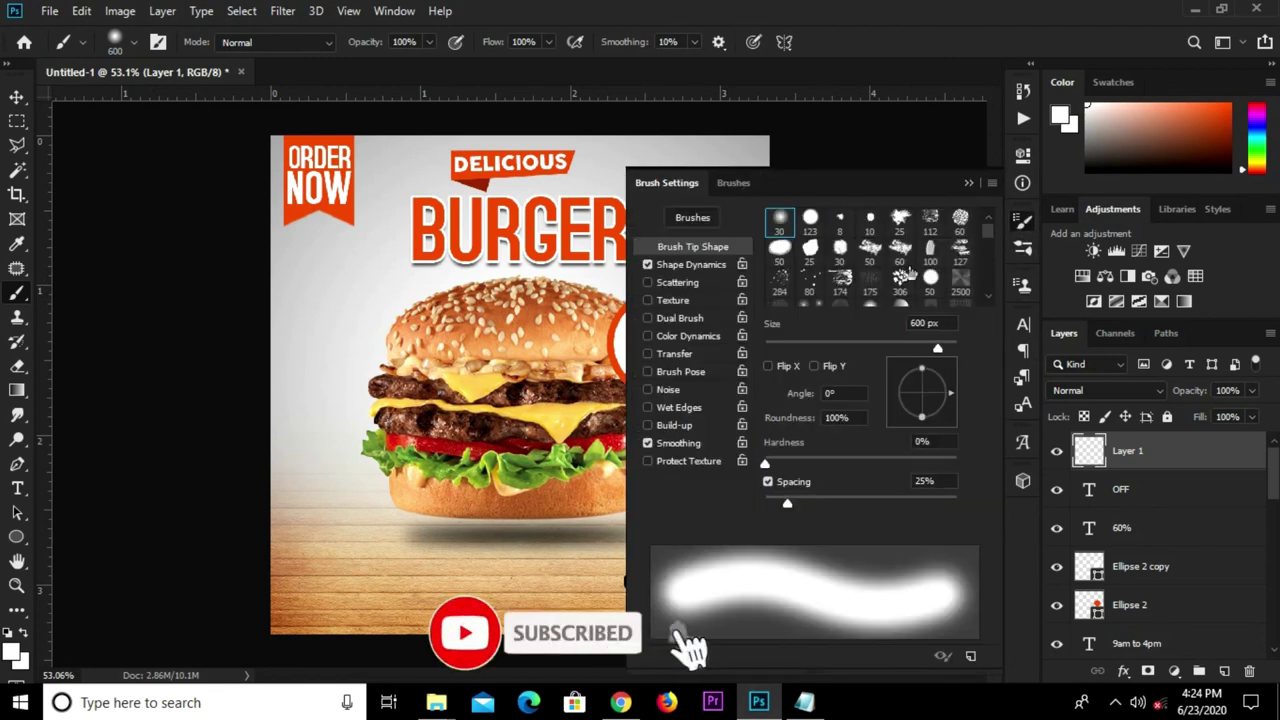
scroll(990, 250, down, 3)
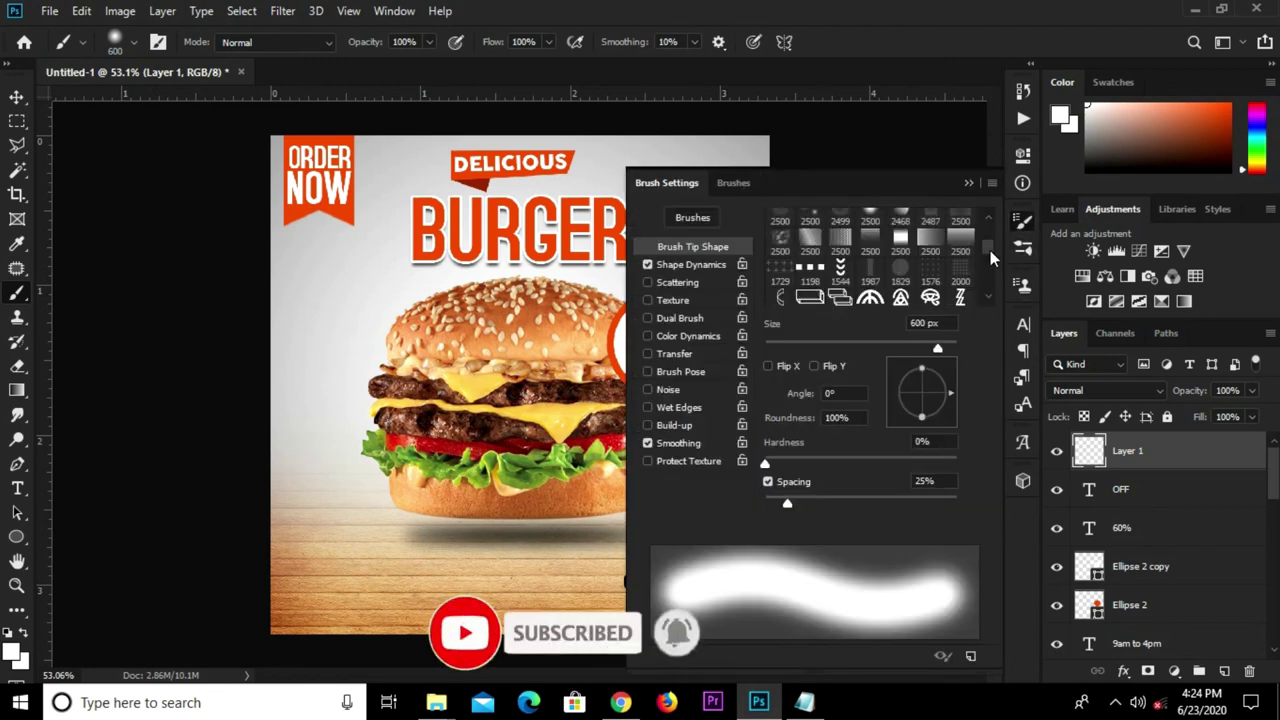
scroll(988, 241, up, 2)
scroll(988, 236, up, 1)
scroll(988, 238, up, 1)
scroll(988, 240, down, 1)
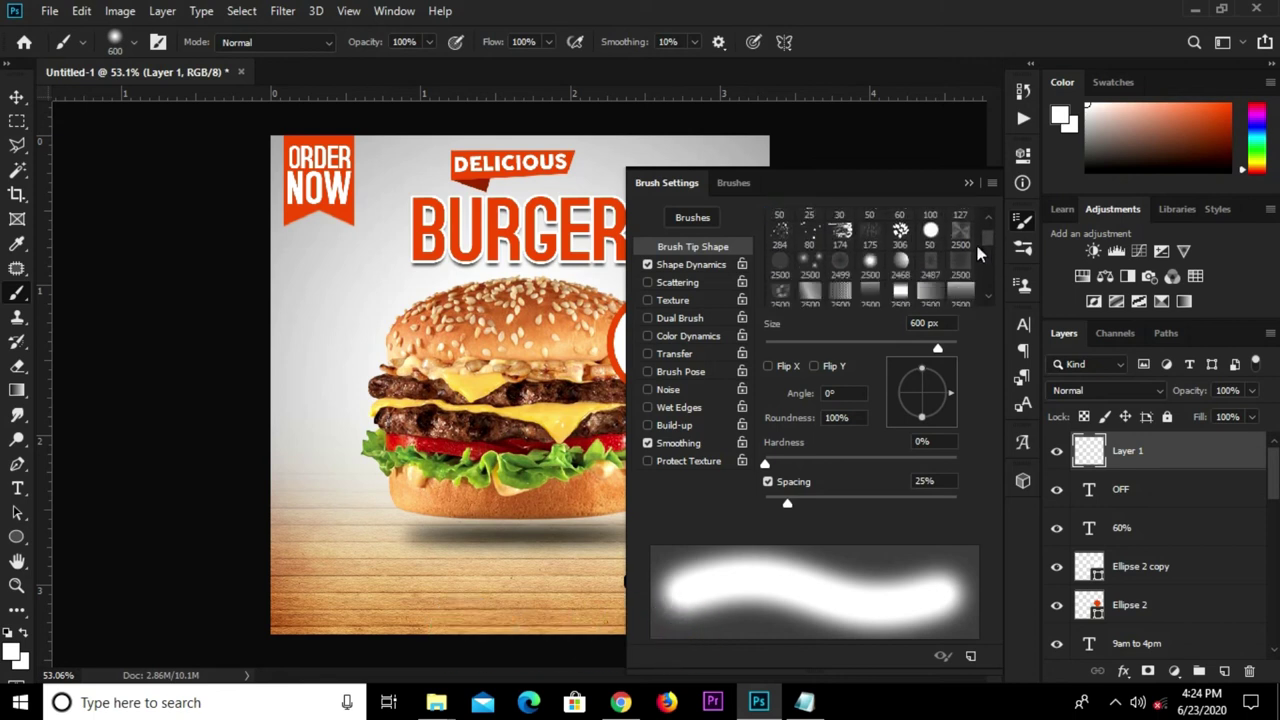
click(840, 260)
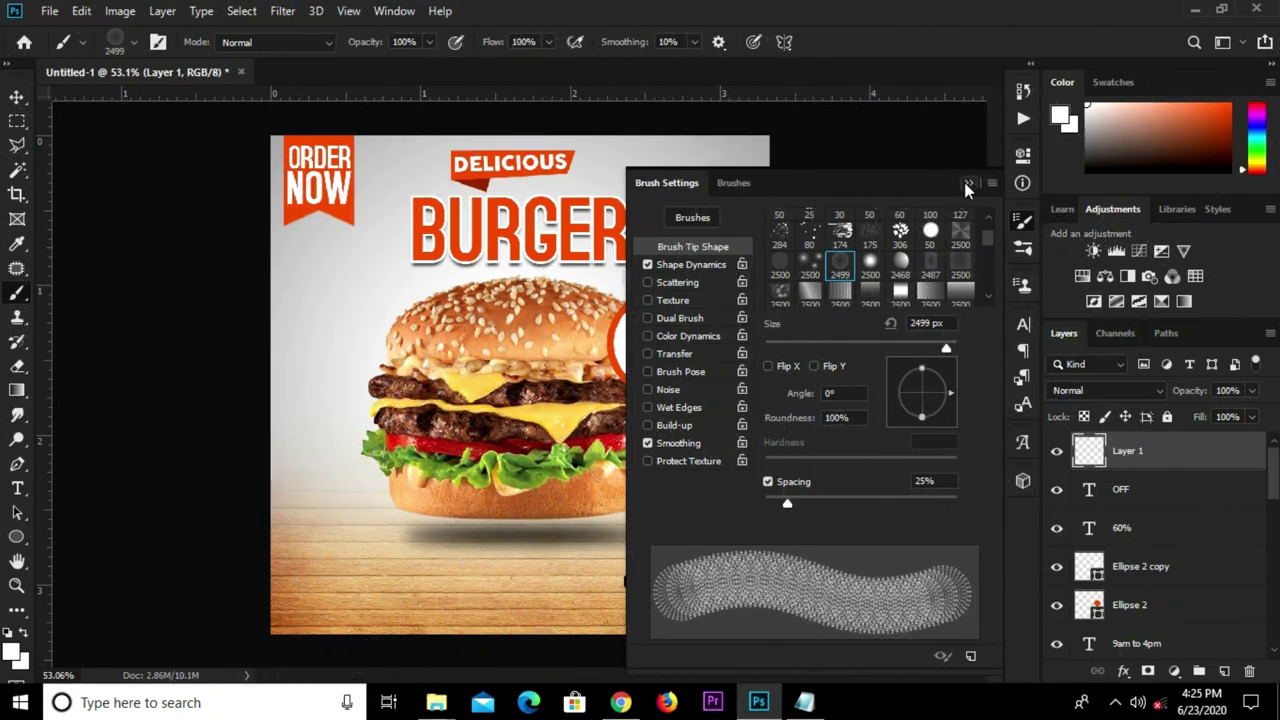
click(965, 181)
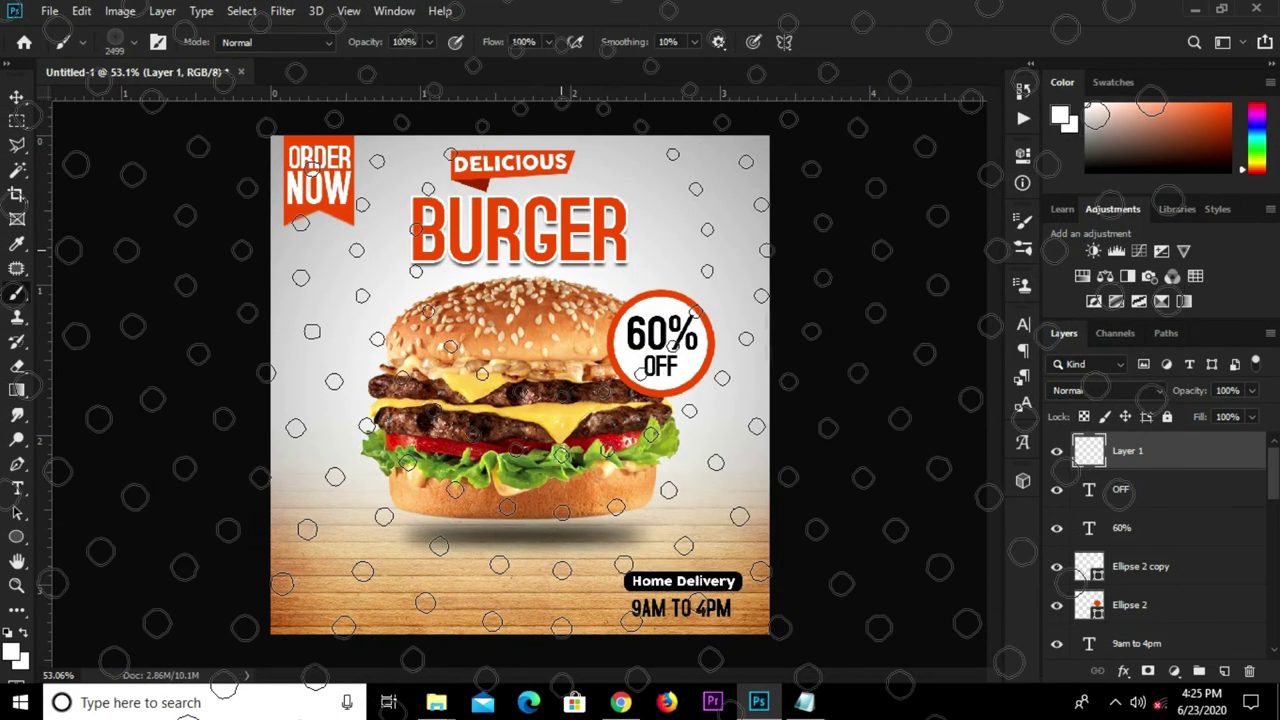
- Set the dot brush size to 700 px, undoing a white test stroke
right_click(568, 252)
click(717, 289)
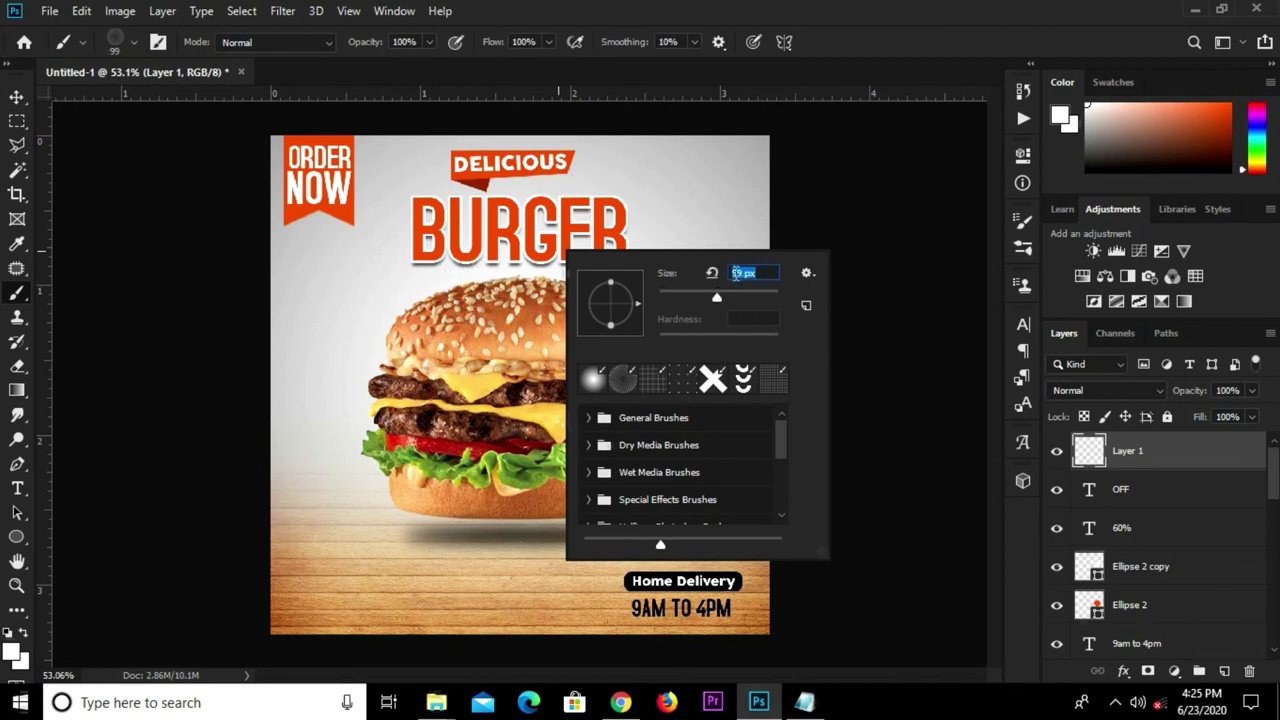
click(733, 292)
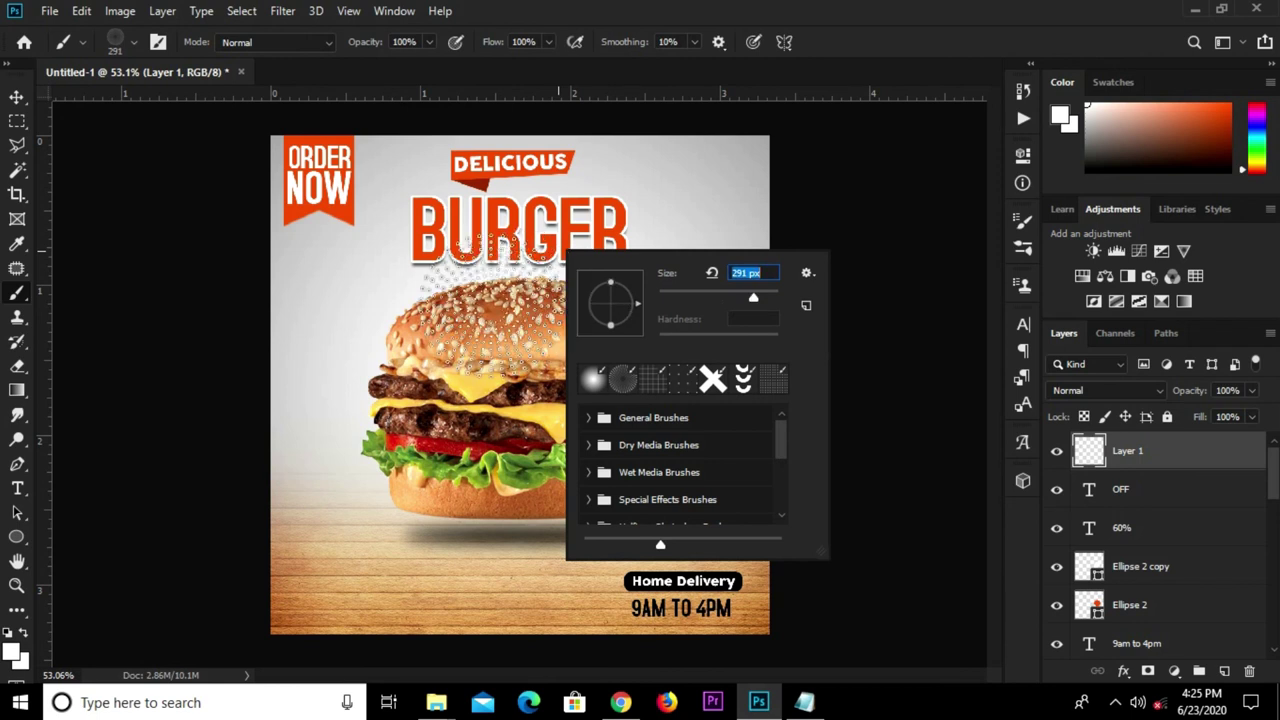
click(796, 136)
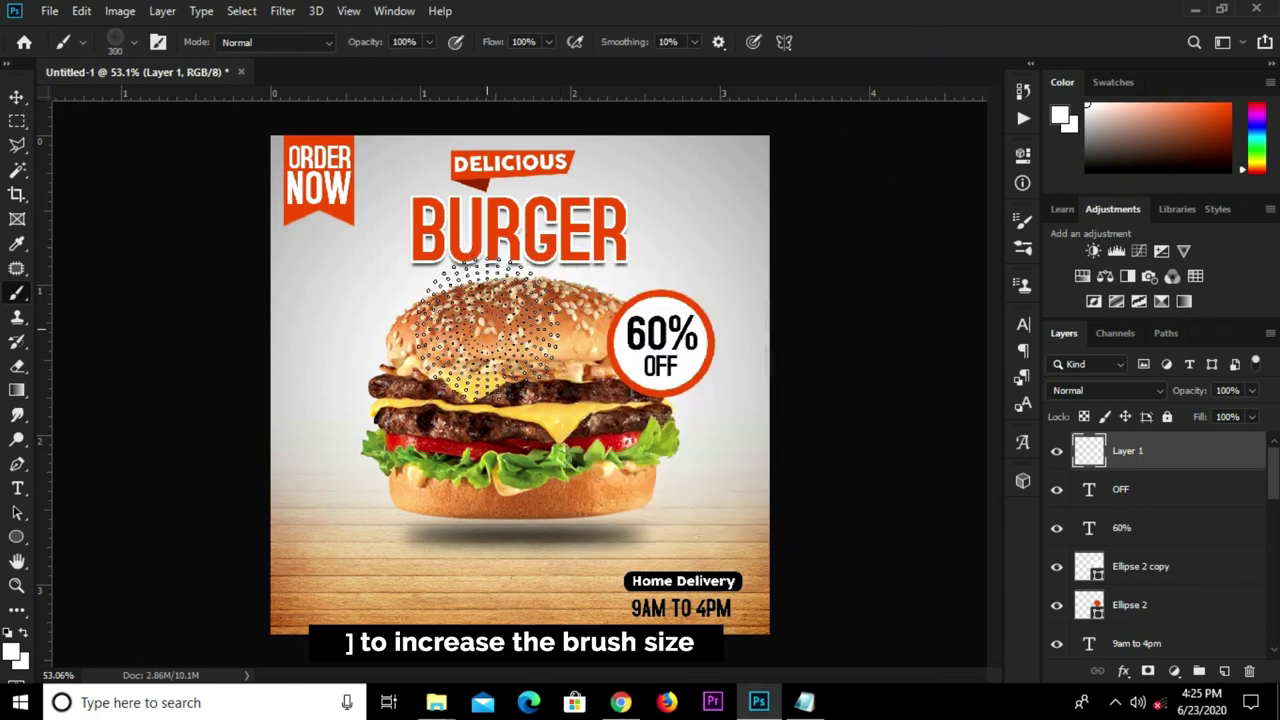
key(bracketright)
key(bracketright)
key(bracketright)
key(bracketleft)
key(bracketleft)
key(bracketleft)
key(bracketleft)
key(bracketleft)
key(bracketleft)
key(bracketleft)
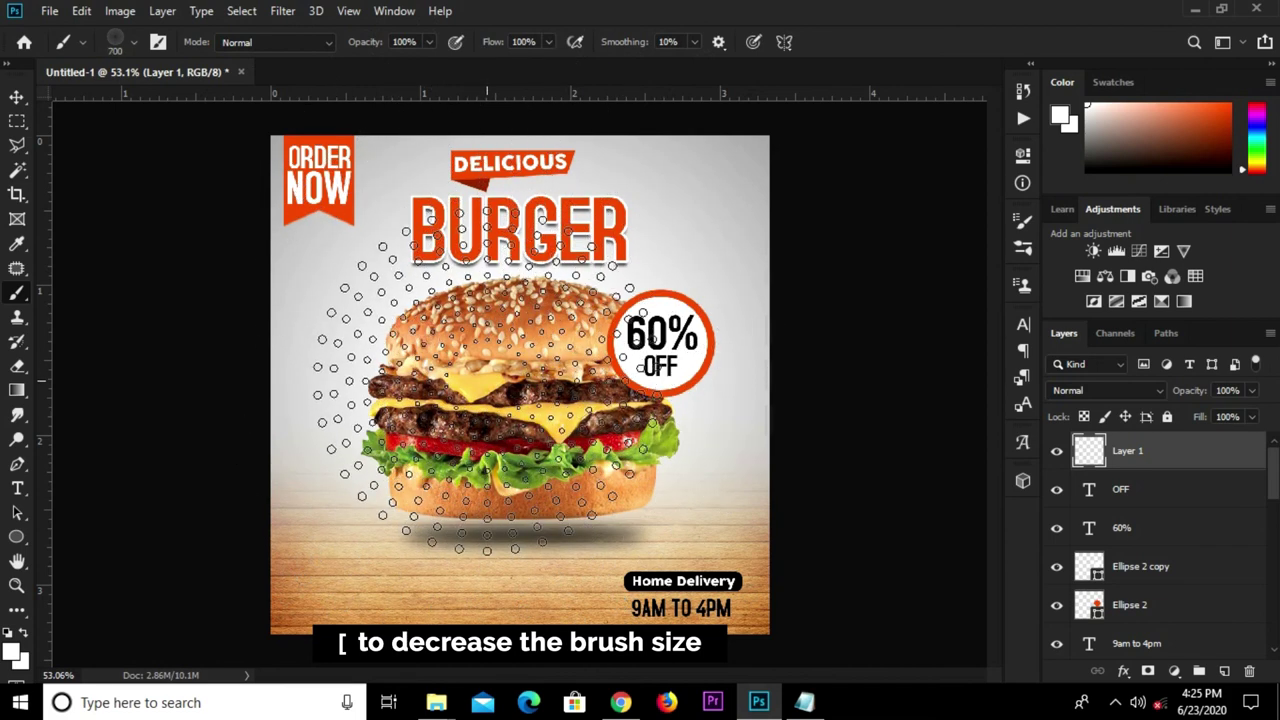
drag(487, 390, 520, 380)
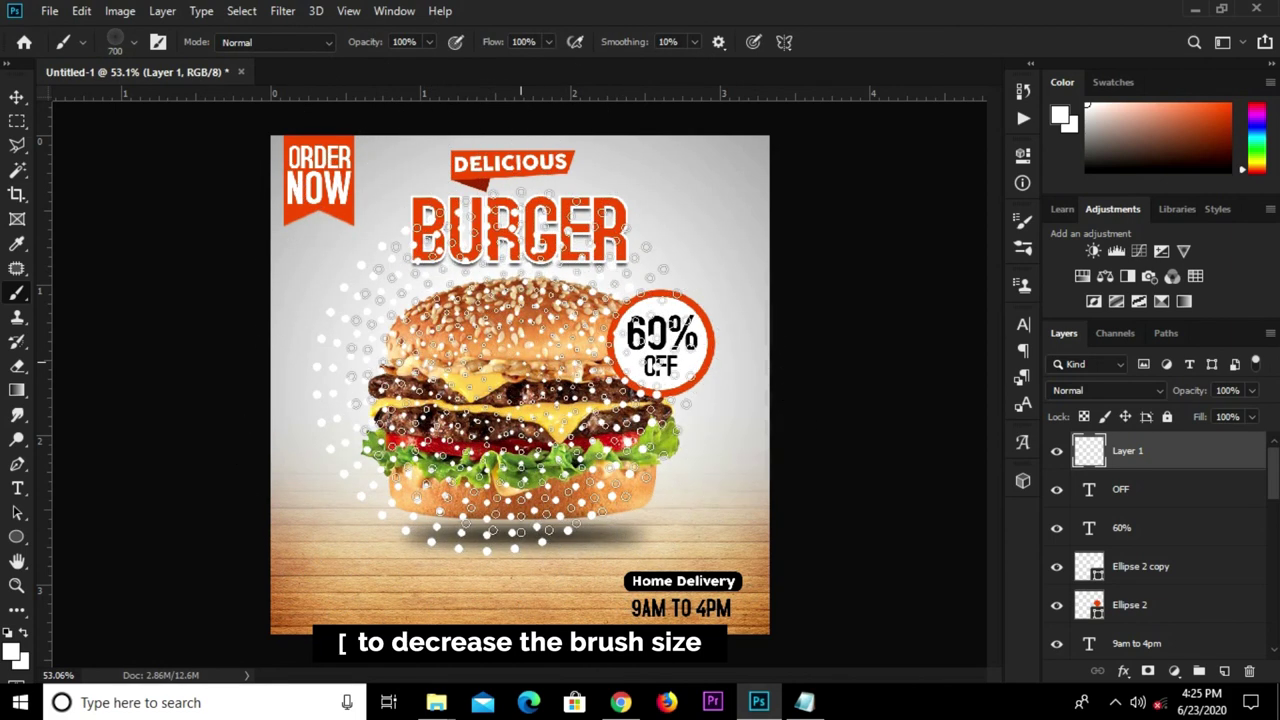
key(ctrl+z)
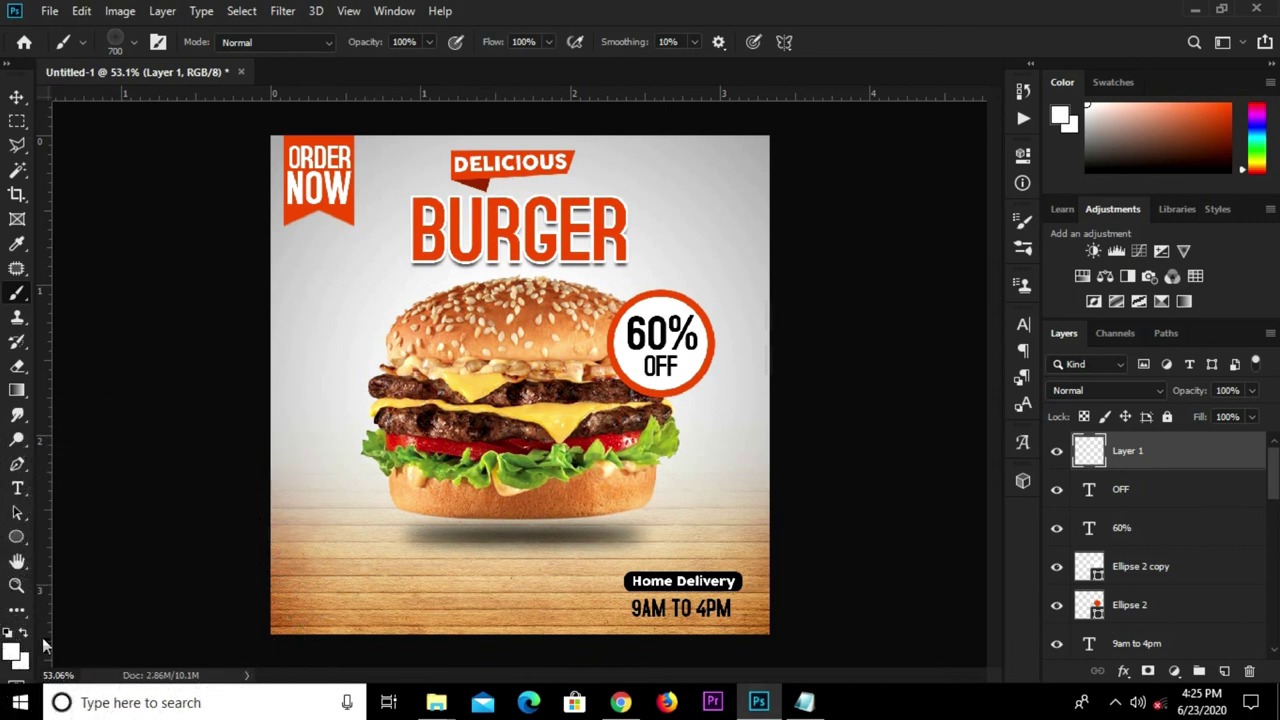
click(12, 651)
- Stamp black halftone dots around the burger and move Layer 1 beneath the burger layer
drag(674, 523, 731, 563)
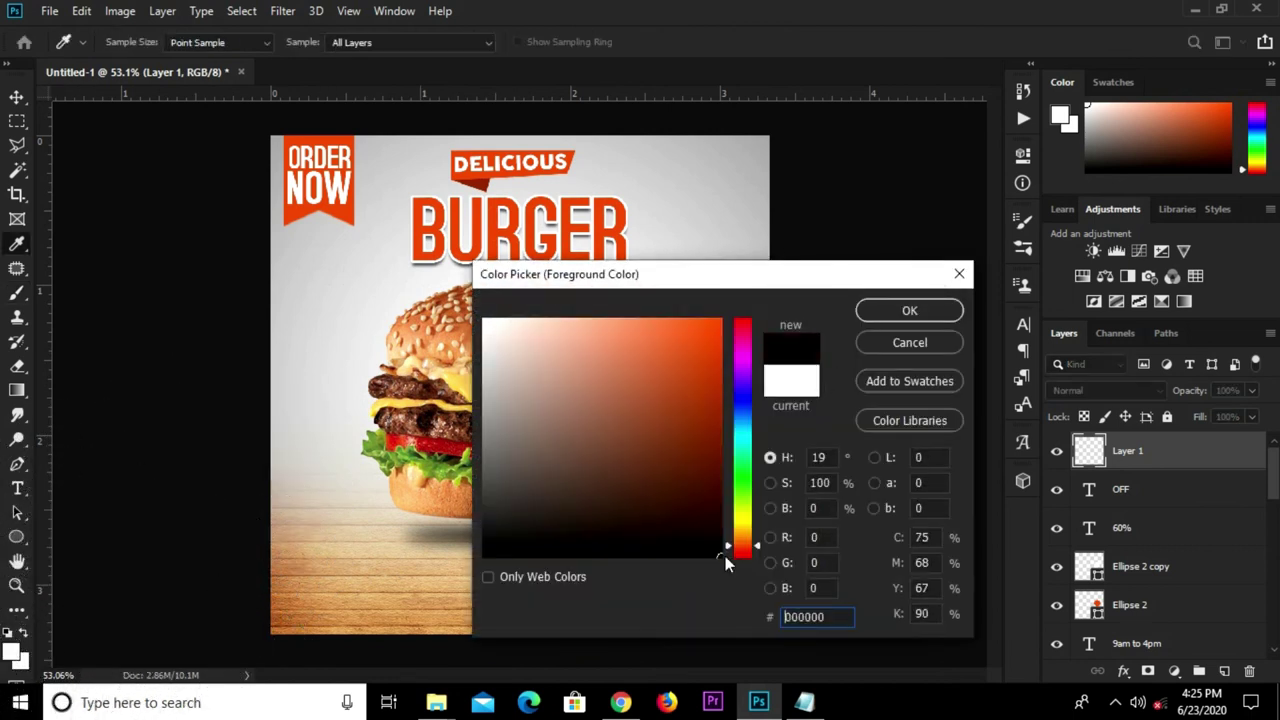
click(915, 311)
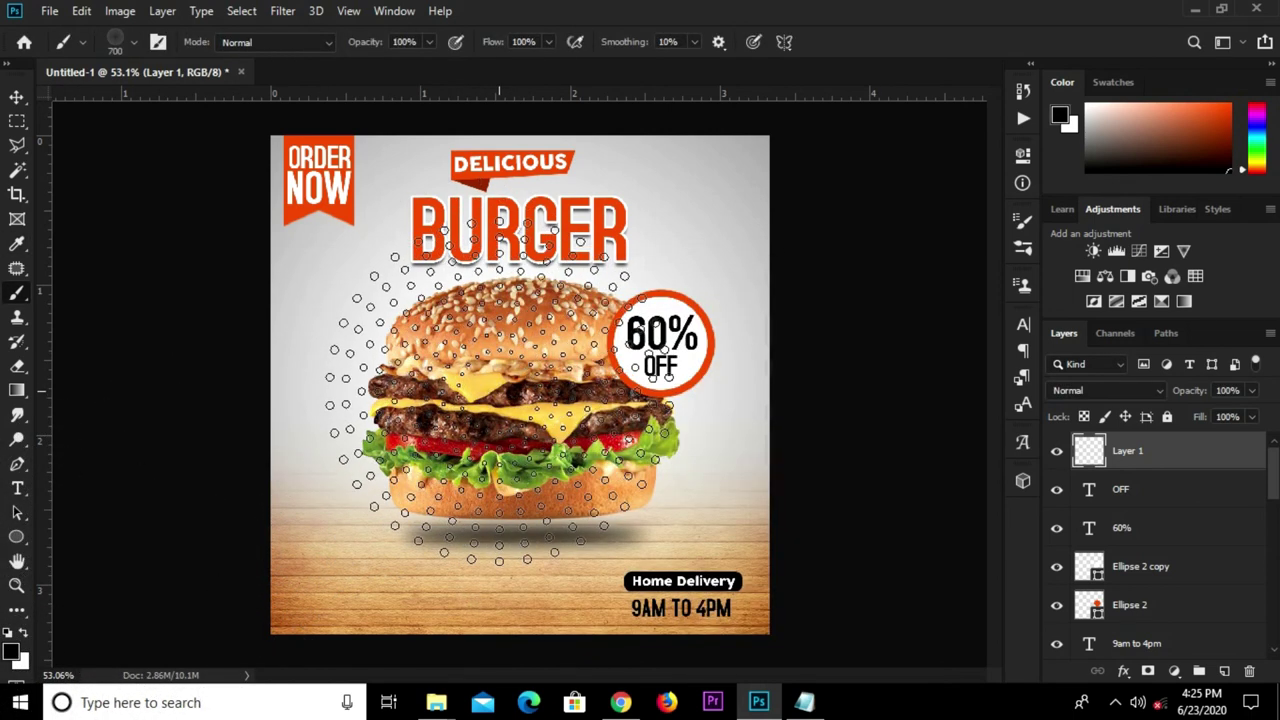
click(518, 400)
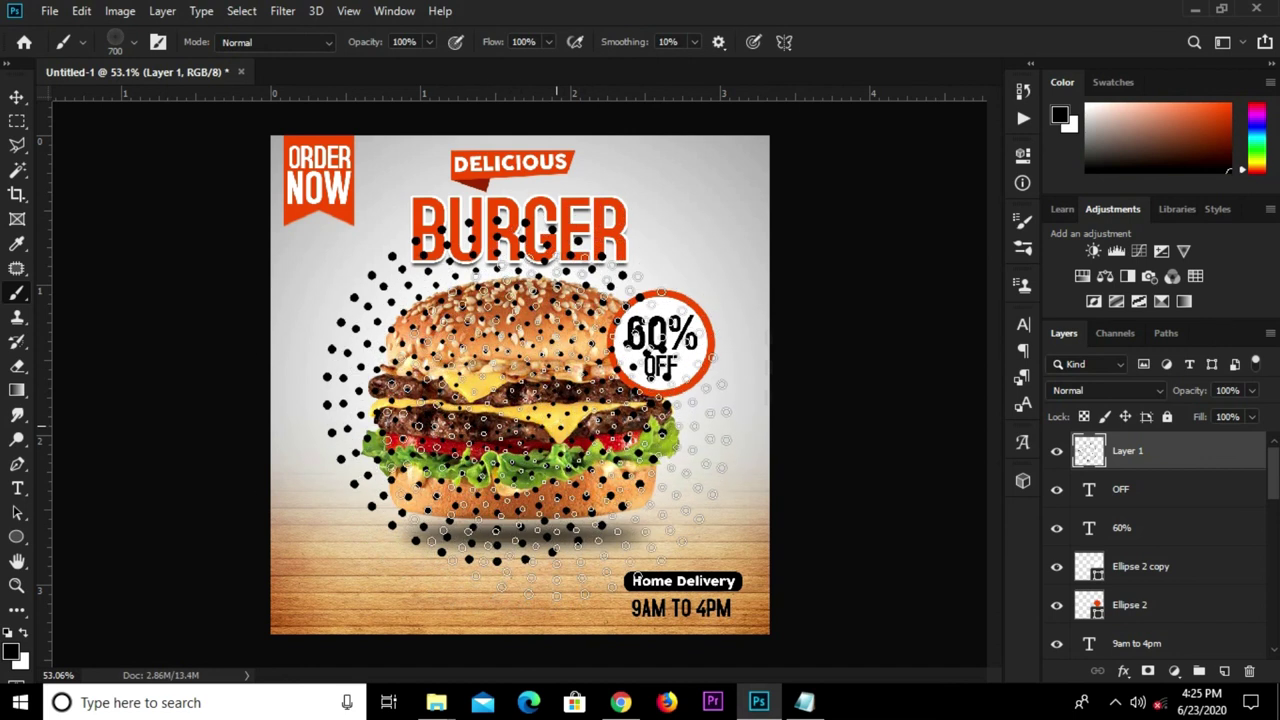
drag(1157, 444, 1157, 688)
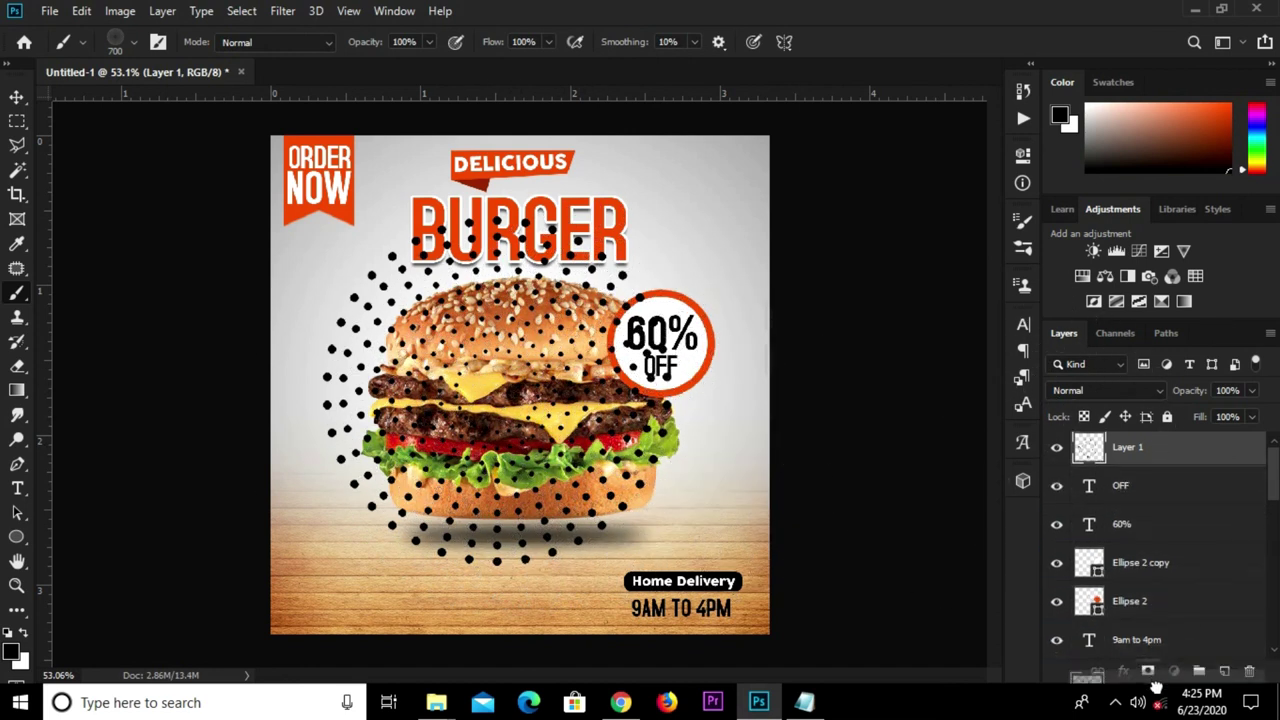
mouse_move(1156, 688)
mouse_down()
mouse_move(1158, 525)
mouse_move(1166, 573)
mouse_move(1162, 548)
mouse_up()
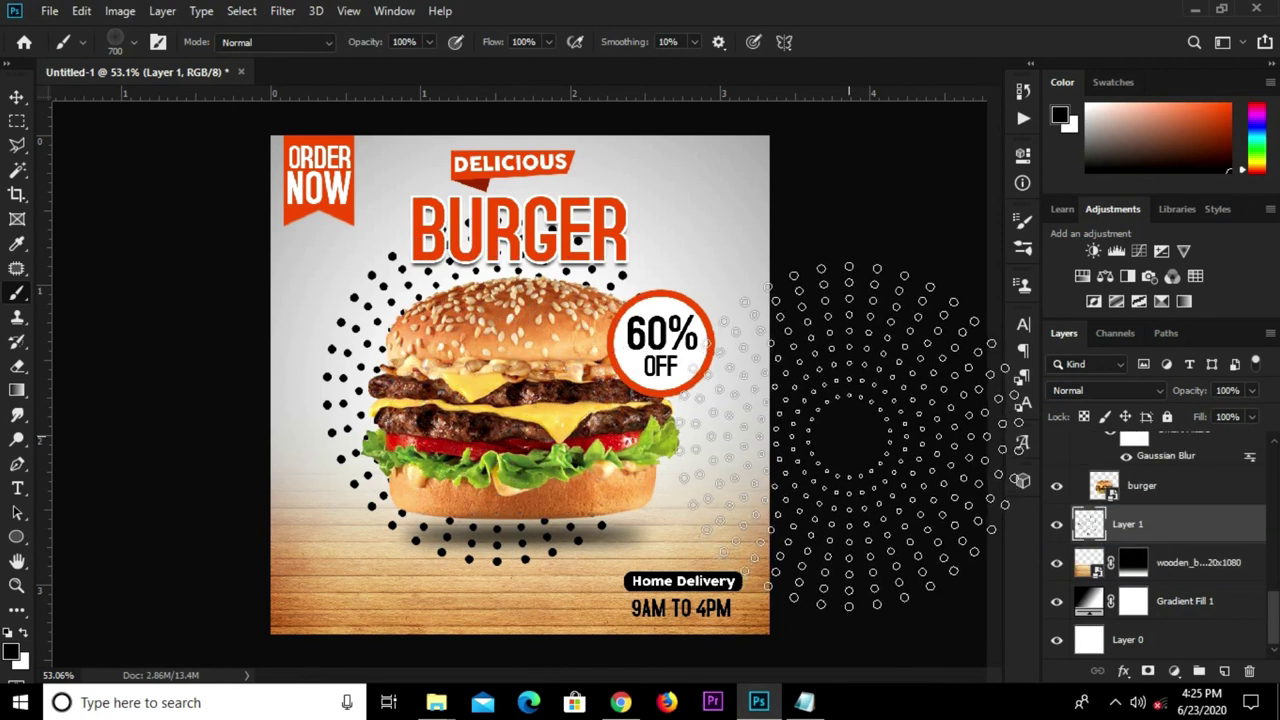
- Set the dot layer's blend mode to Overlay and add a layer mask
key(v)
click(1128, 390)
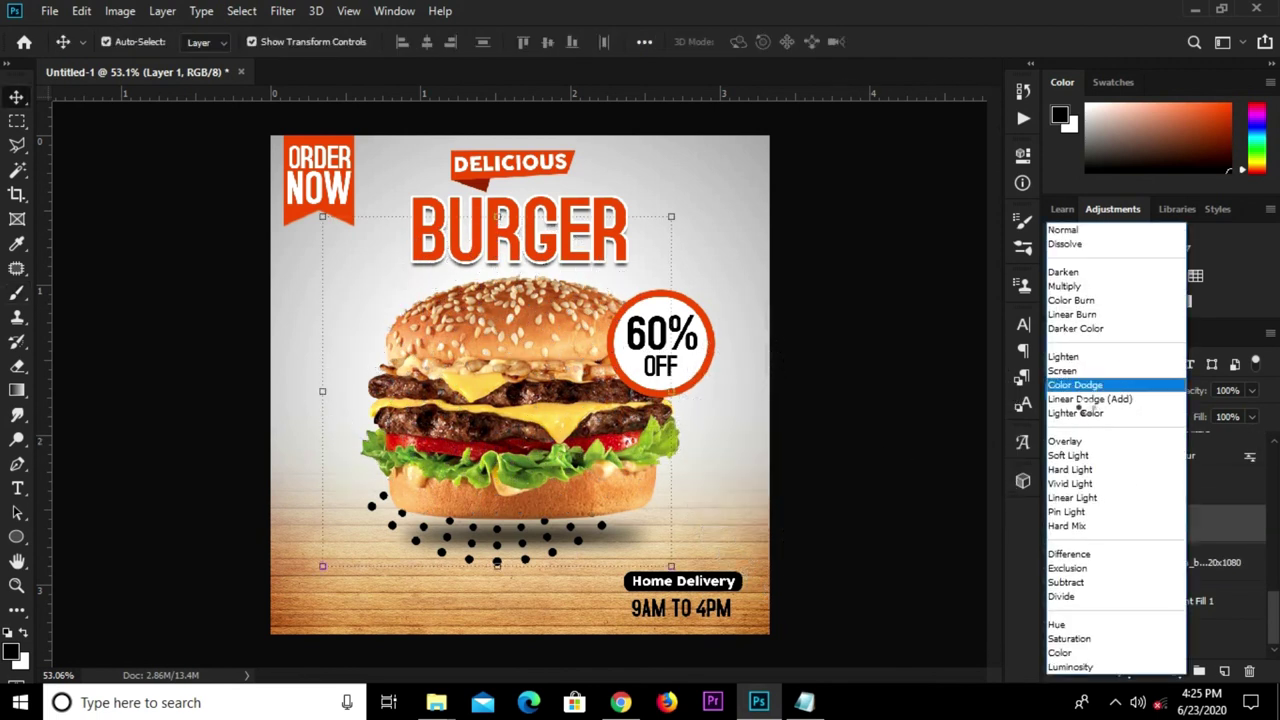
click(1076, 443)
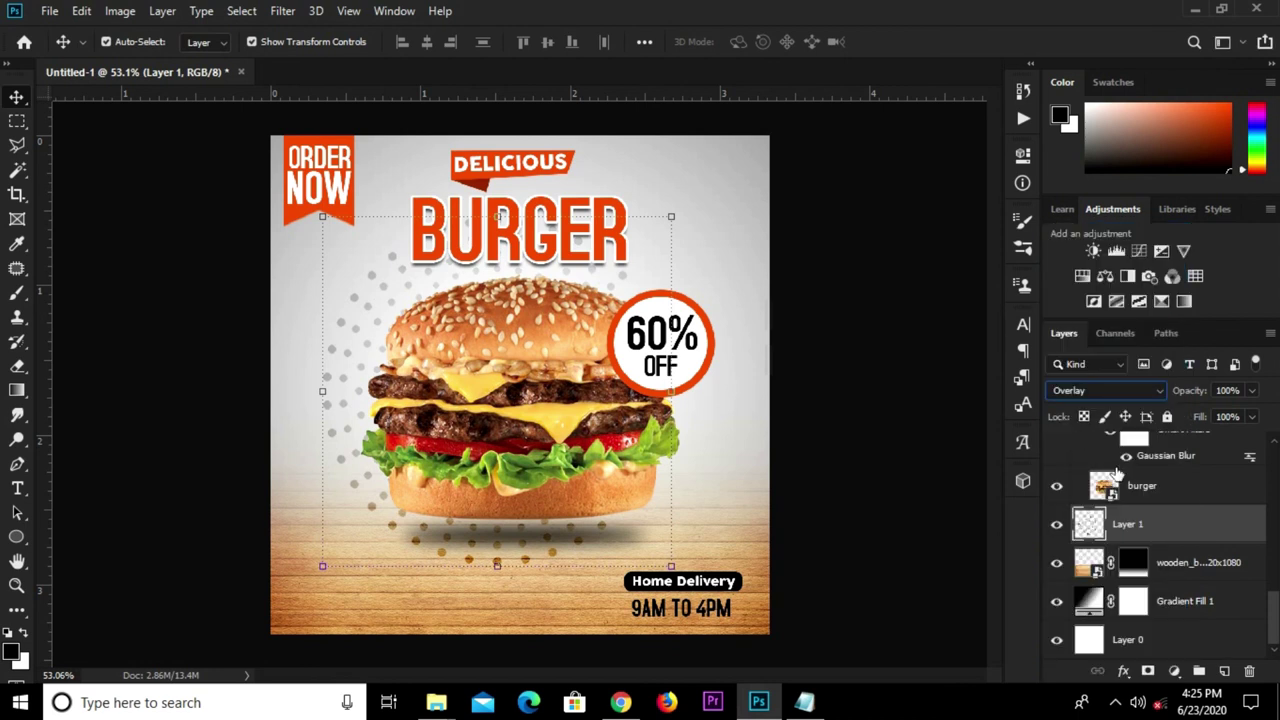
click(1148, 672)
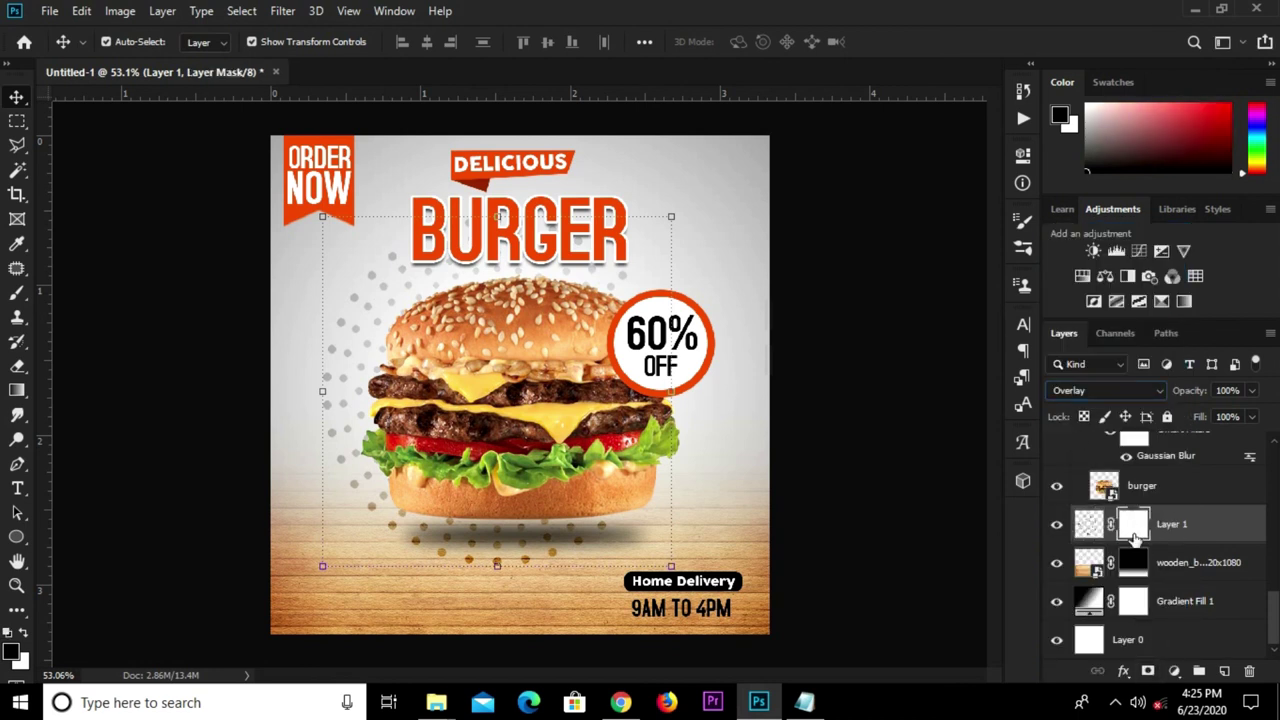
- Paint black on the mask to hide the dots beneath the burger
click(16, 297)
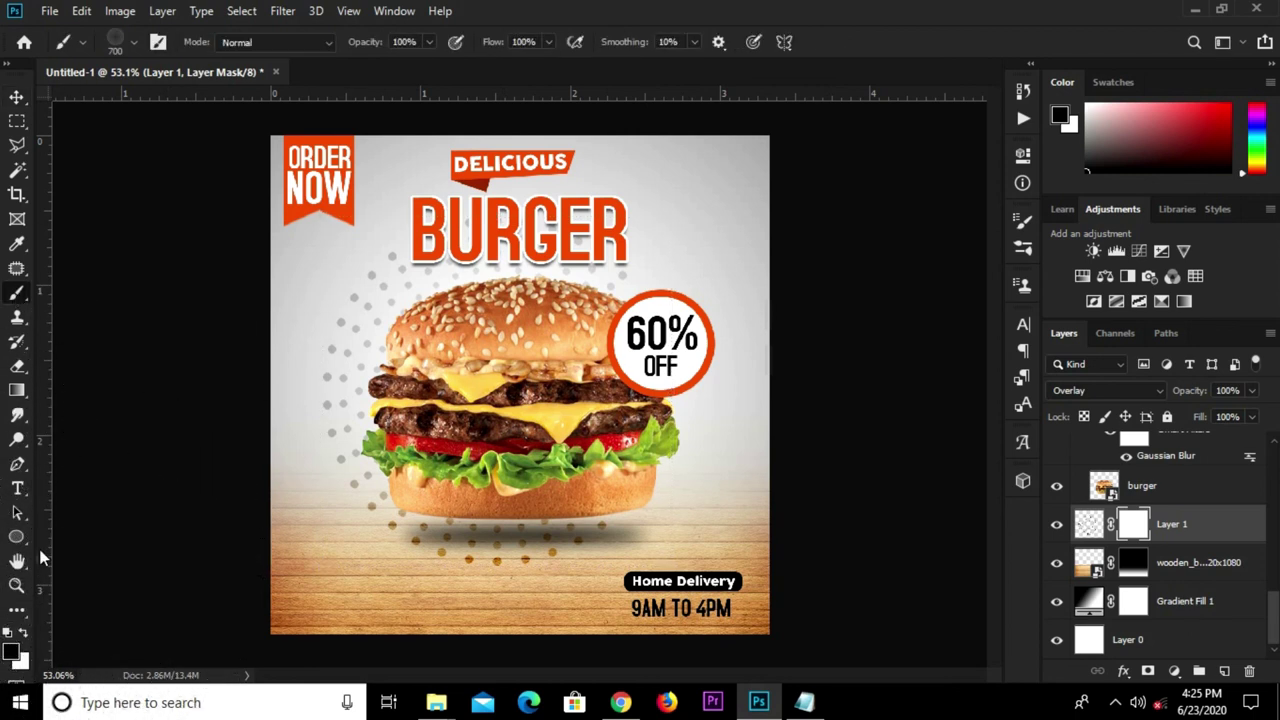
click(127, 40)
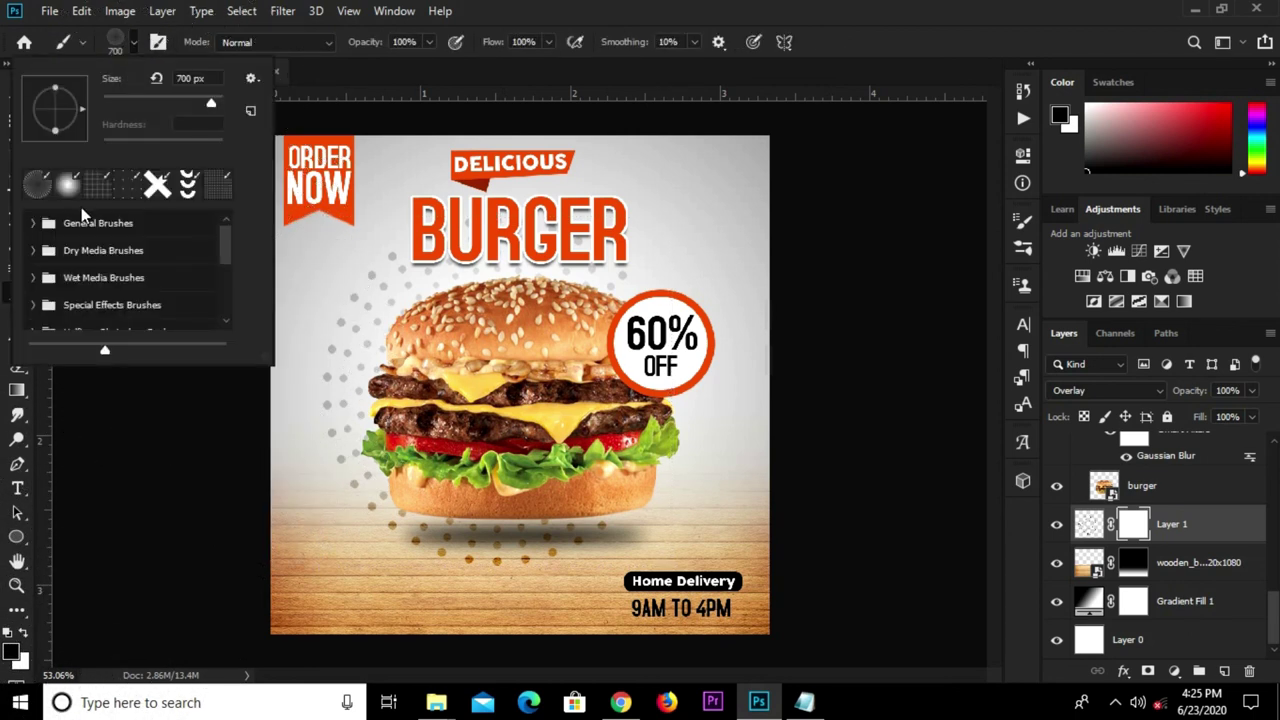
click(572, 8)
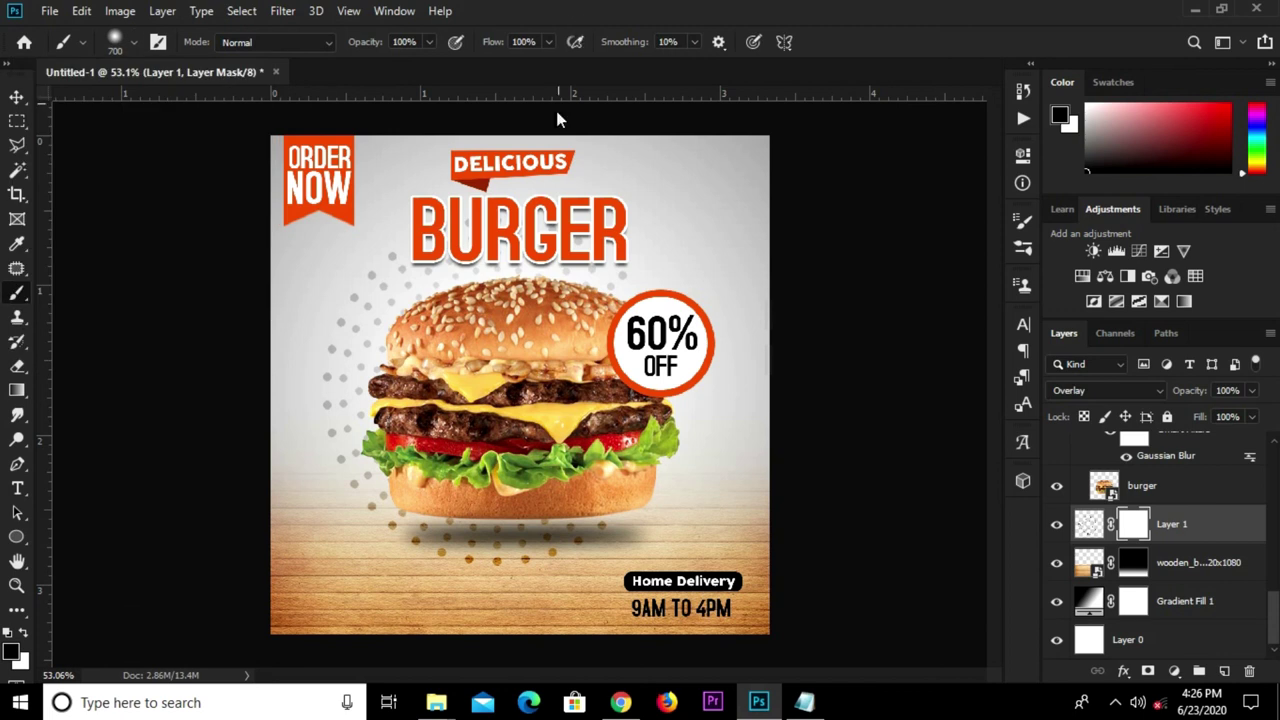
click(13, 655)
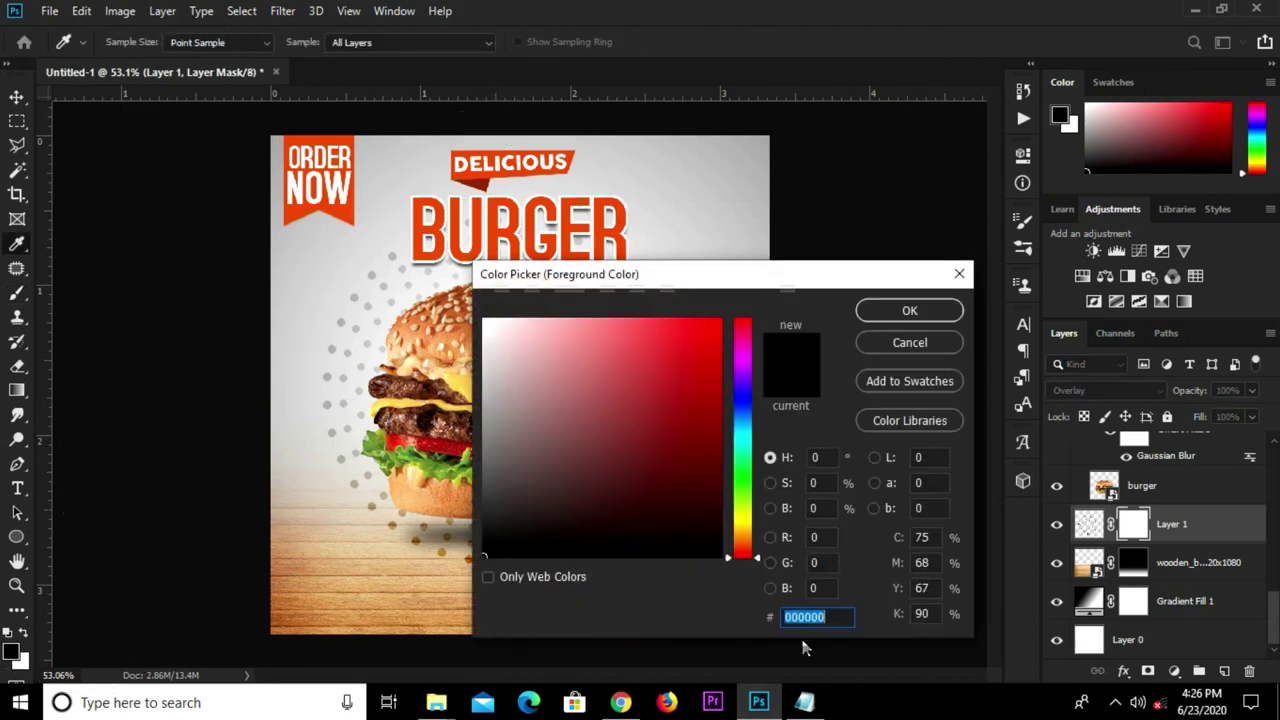
click(900, 310)
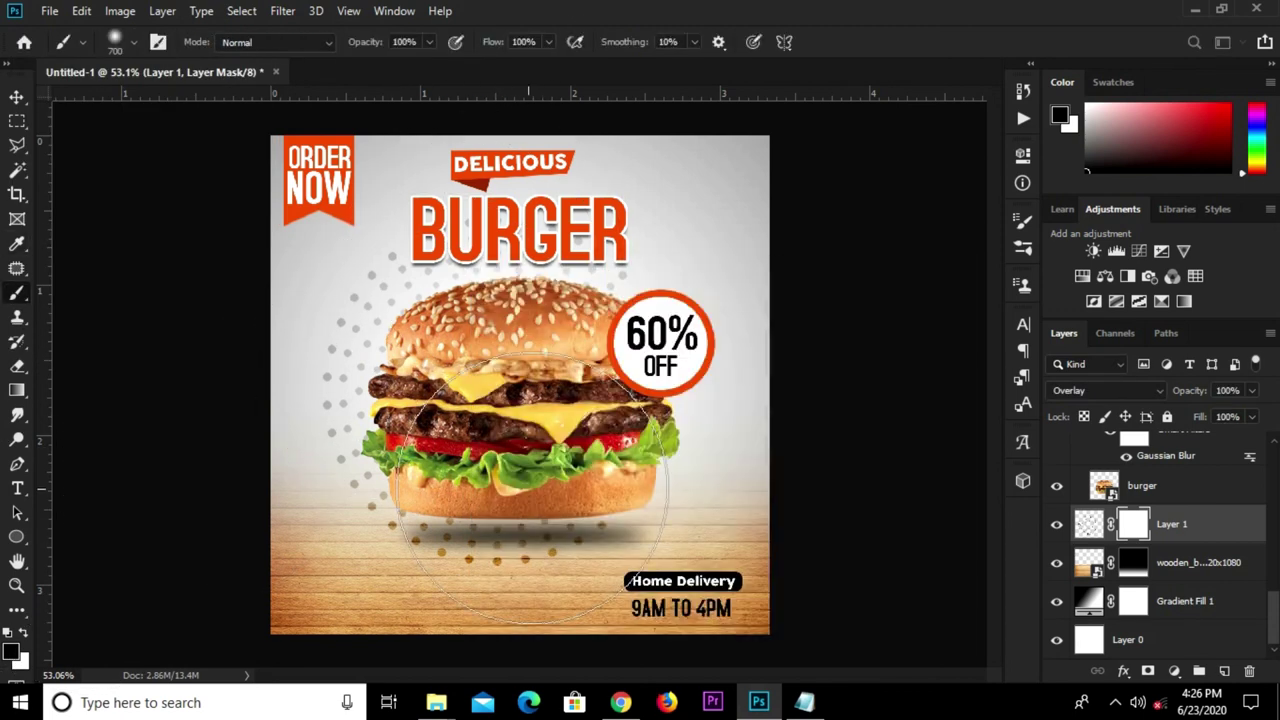
key(bracketleft)
key(bracketleft)
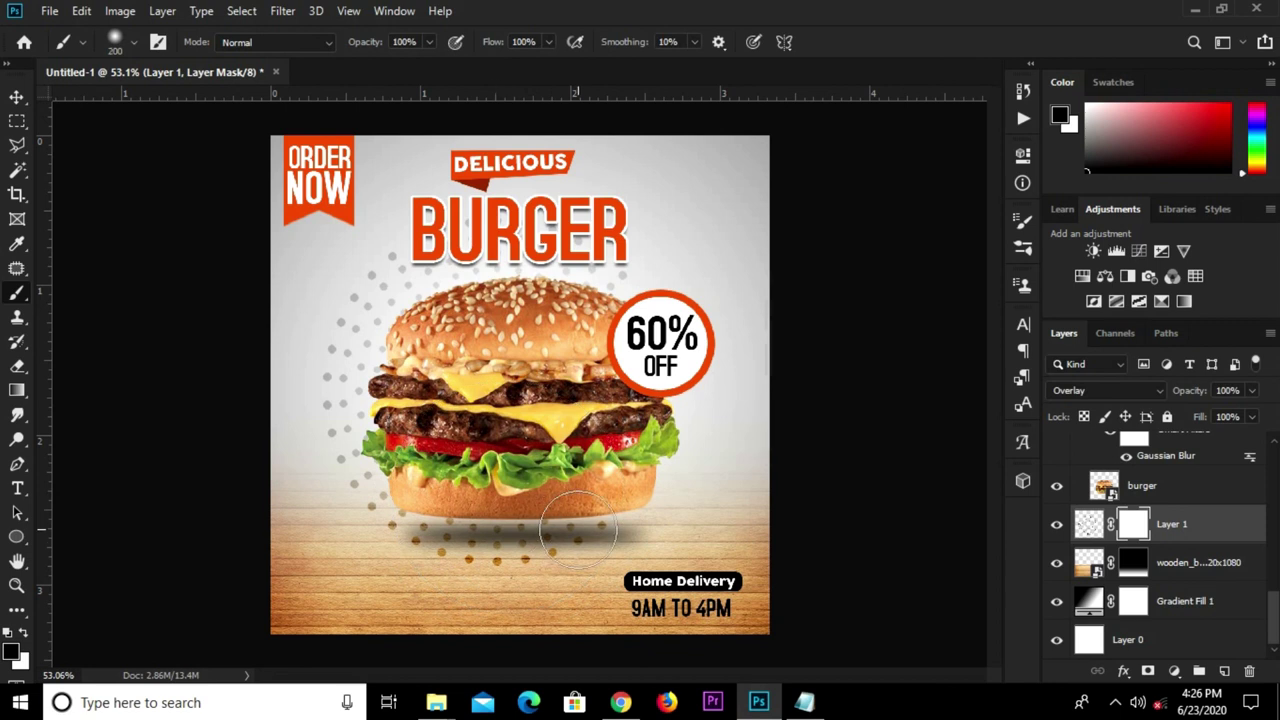
key(bracketright)
mouse_move(590, 530)
mouse_down()
mouse_move(482, 522)
mouse_move(430, 495)
mouse_up()
key(v)
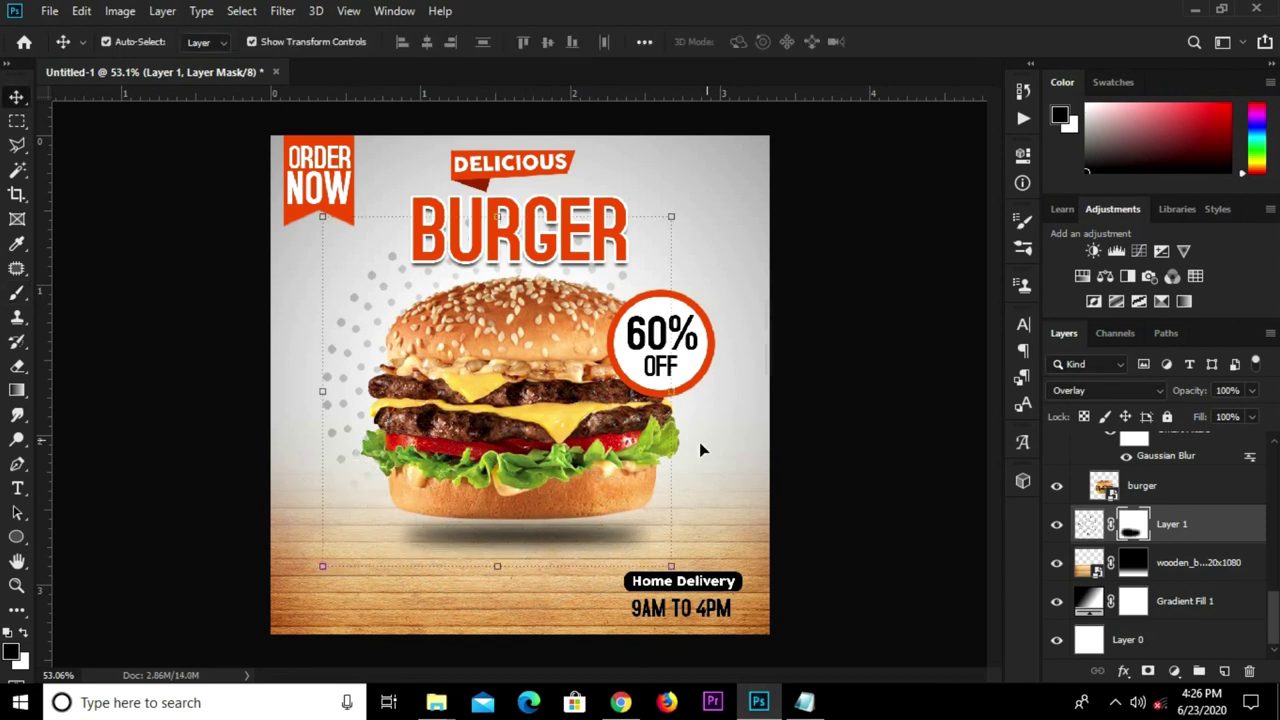
click(800, 514)
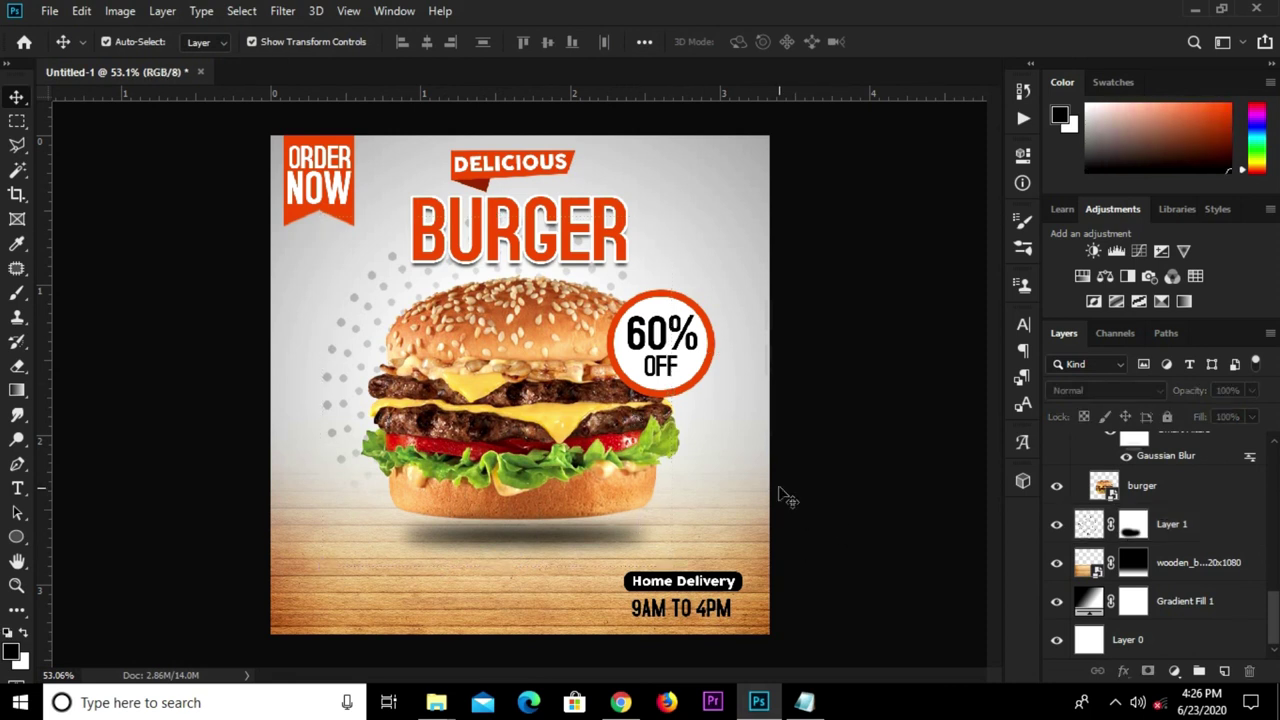
- Create an empty Layer 2 above the OFF text layer
scroll(780, 497, down, 1)
scroll(767, 495, up, 1)
click(520, 232)
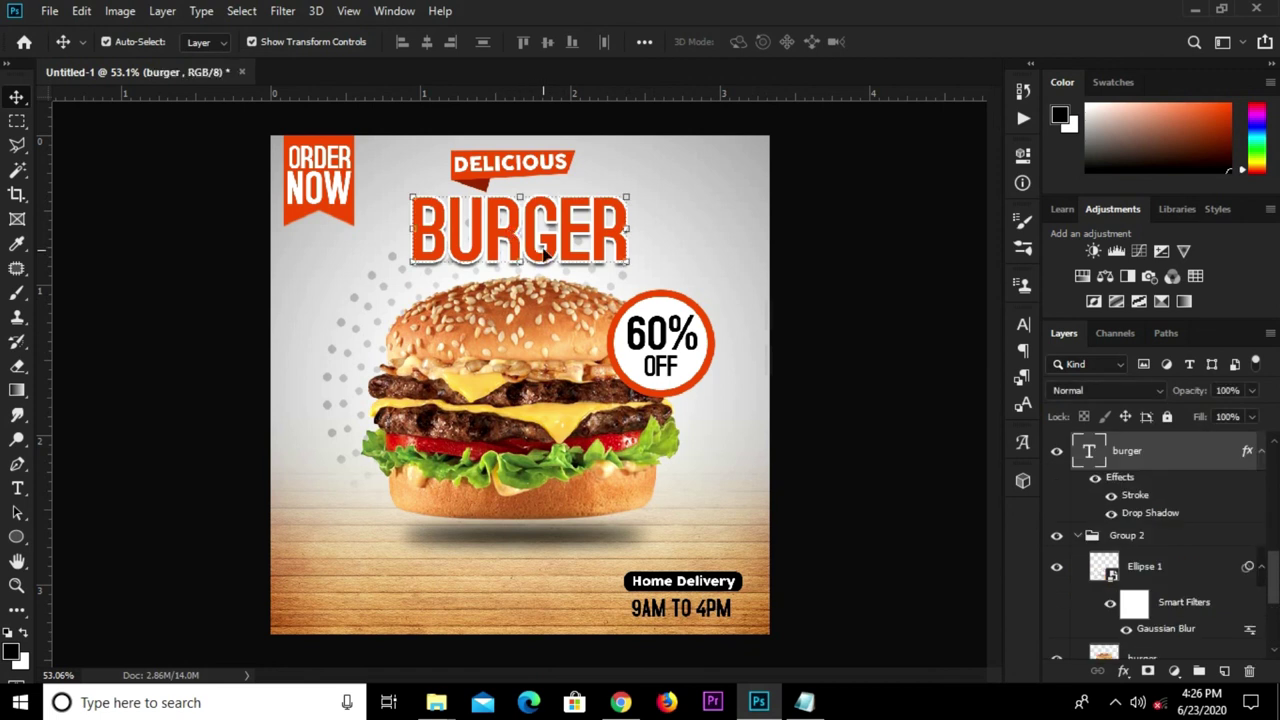
click(816, 288)
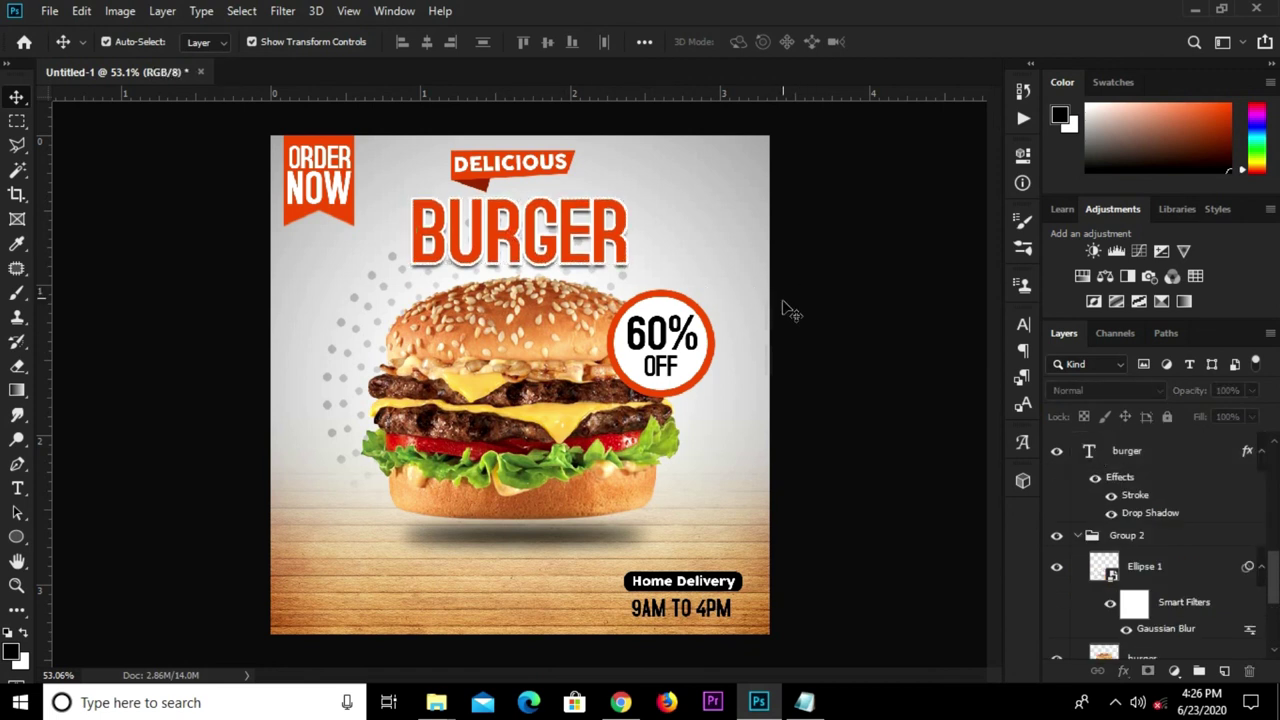
scroll(780, 305, down, 1)
scroll(1170, 576, down, 2)
scroll(1170, 580, up, 4)
click(1224, 671)
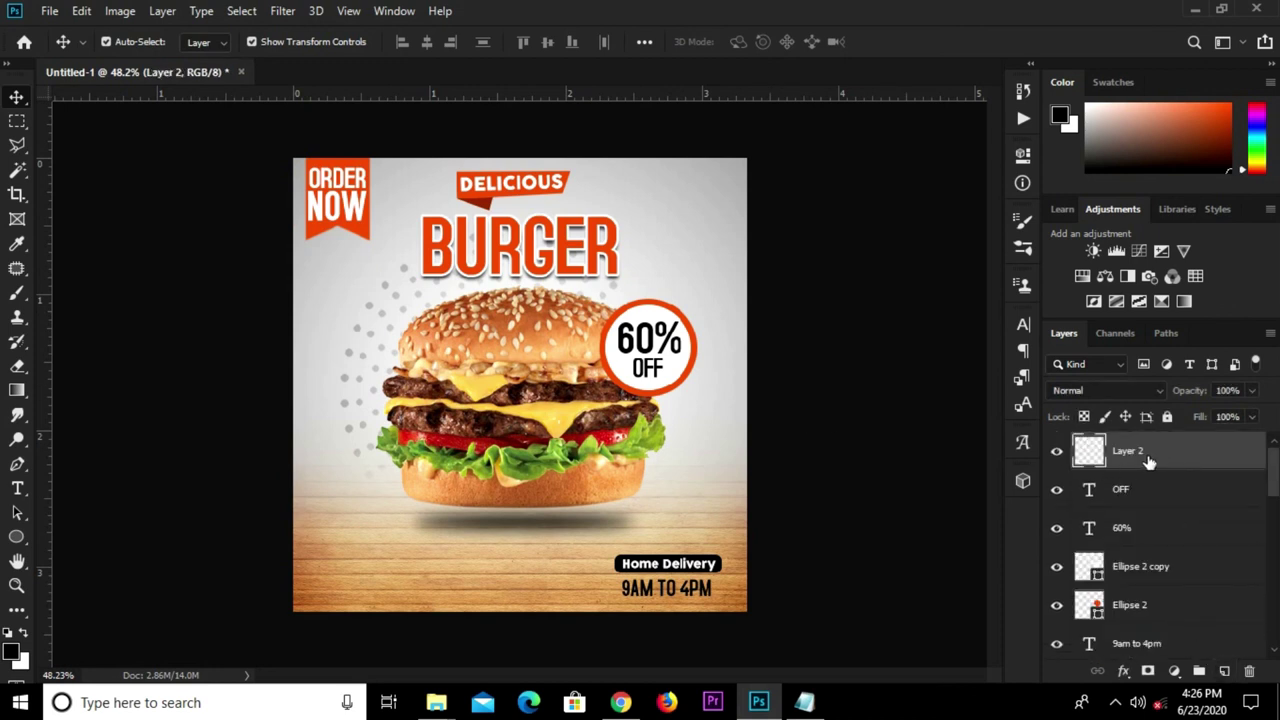
- Delete the empty Layer 2 and add a Curves adjustment layer to the poster
click(1249, 671)
click(551, 272)
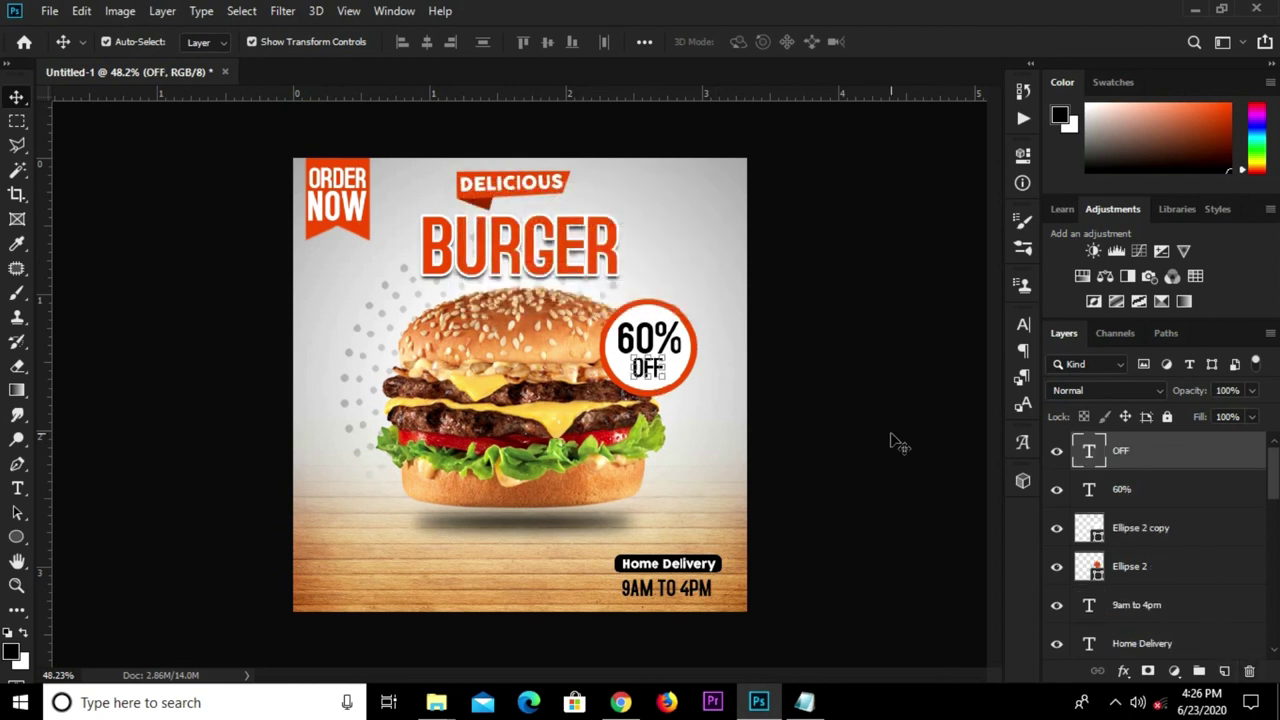
click(1174, 671)
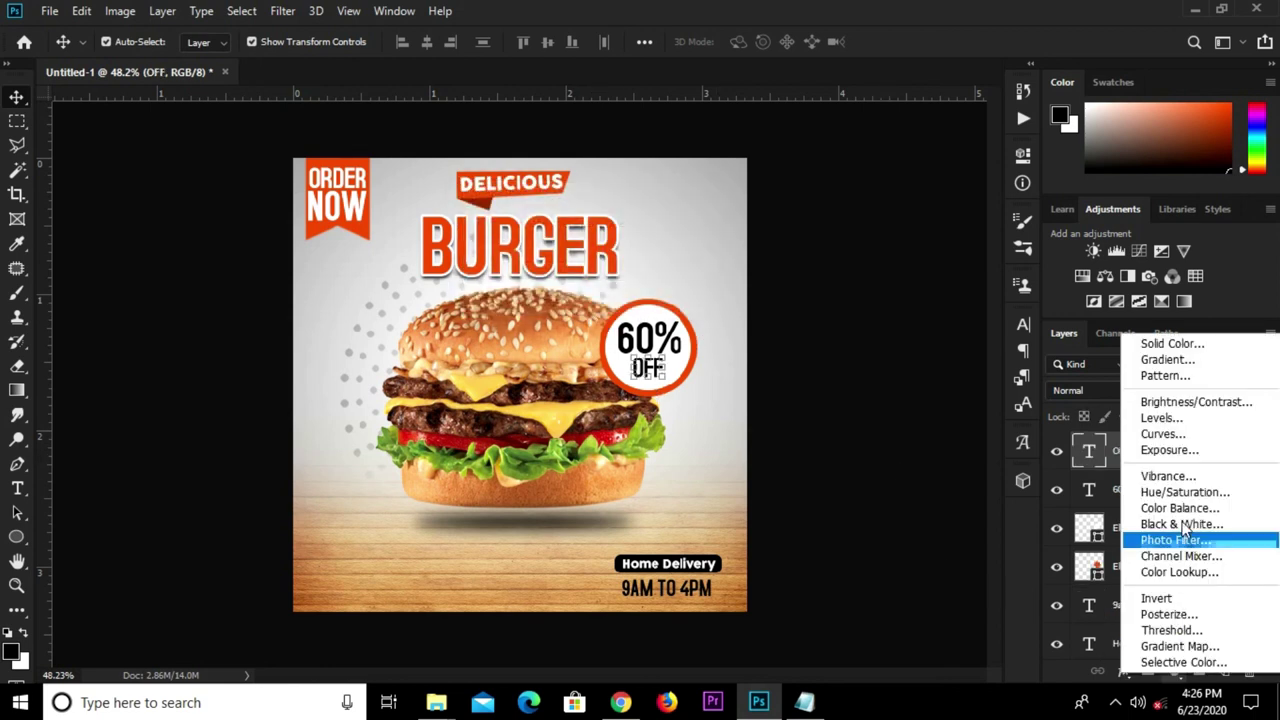
click(1186, 433)
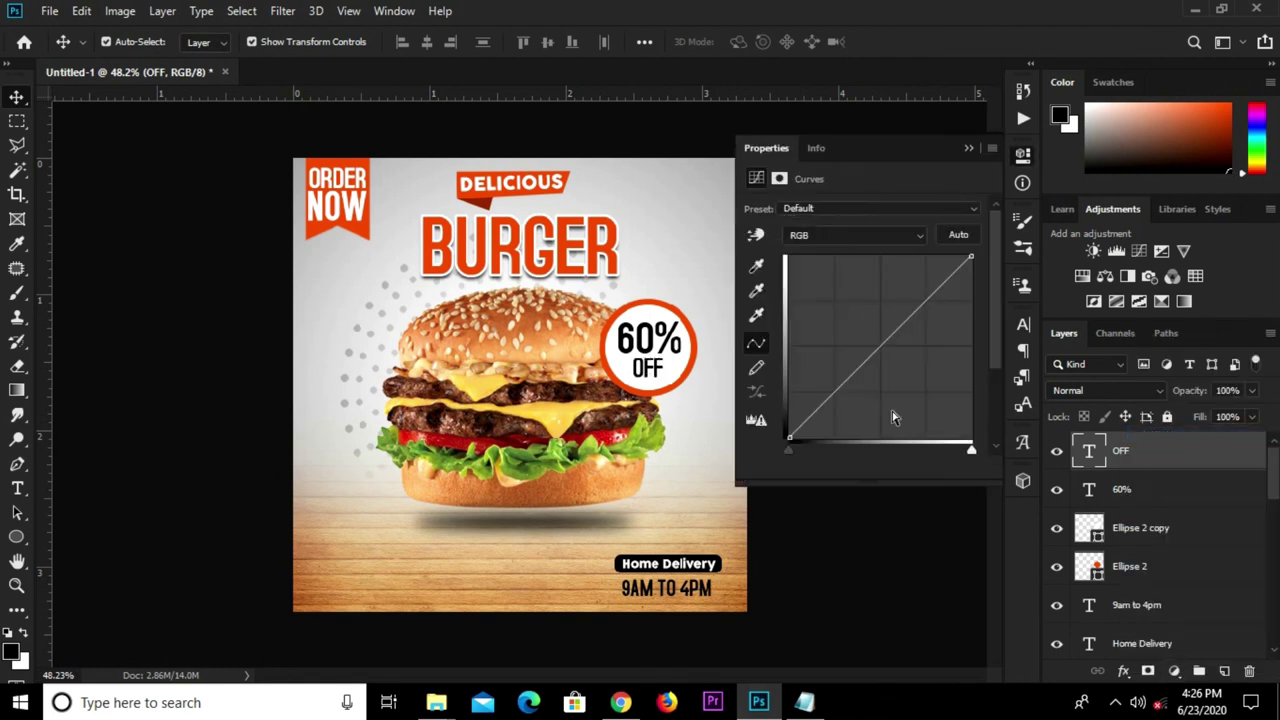
- Raise a midtone point on the RGB curve to deepen the colours, then toggle Curves to compare
drag(883, 378, 876, 364)
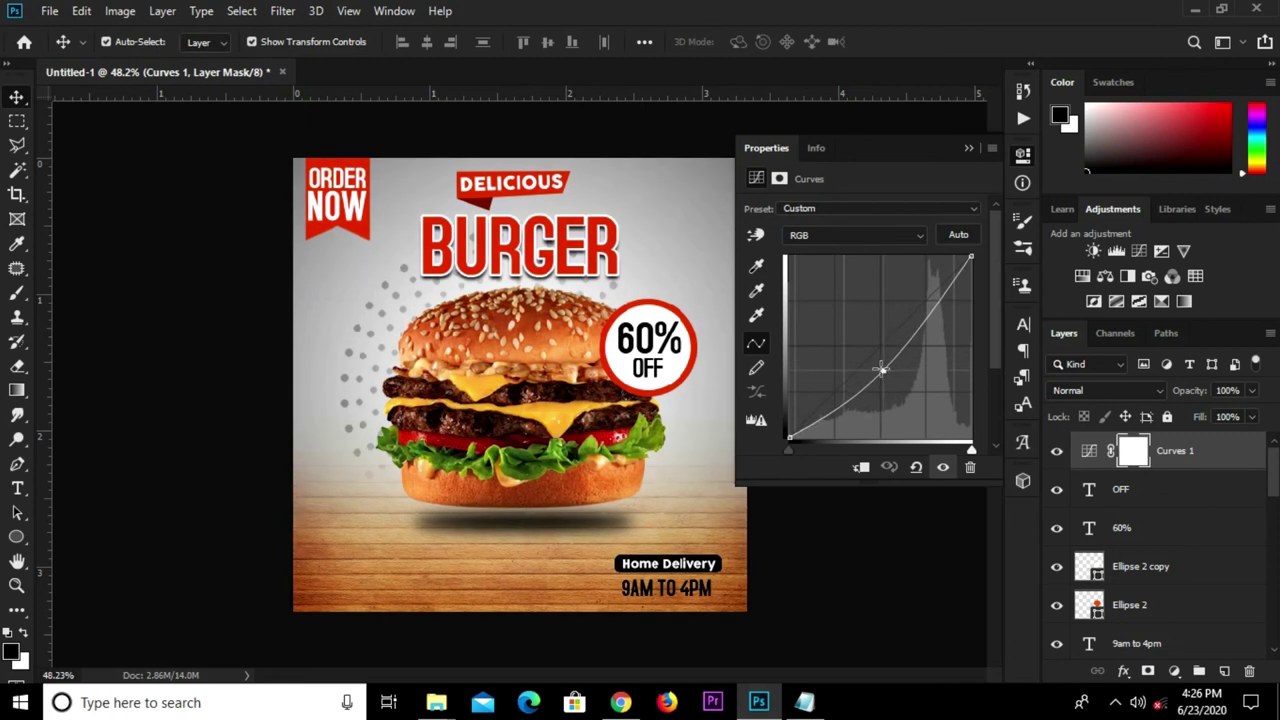
drag(876, 364, 876, 360)
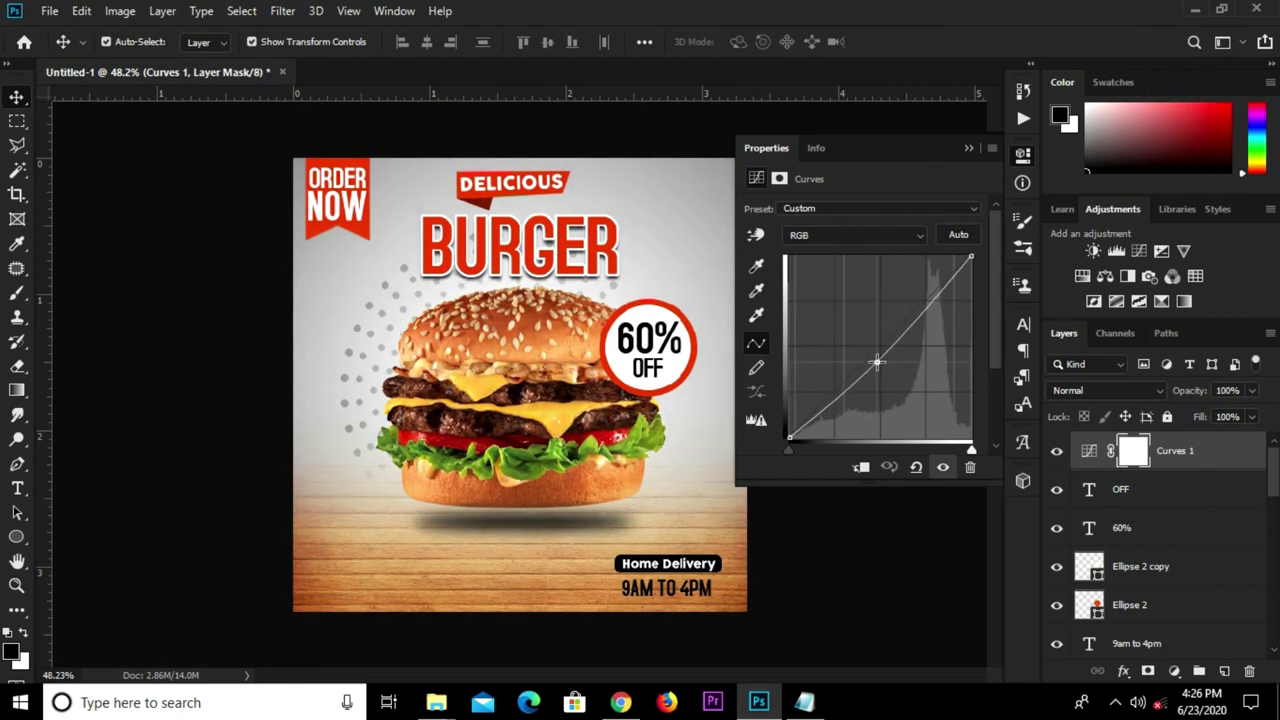
click(968, 148)
click(1057, 452)
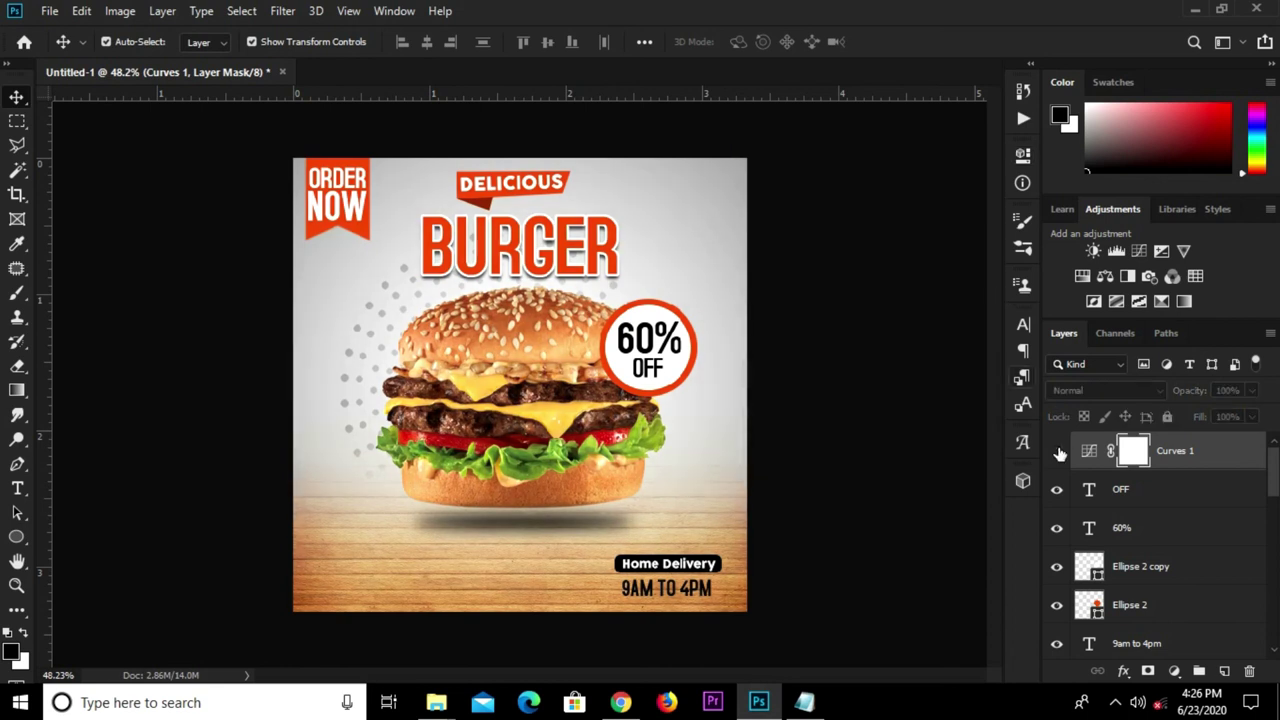
click(1057, 452)
click(1057, 452)
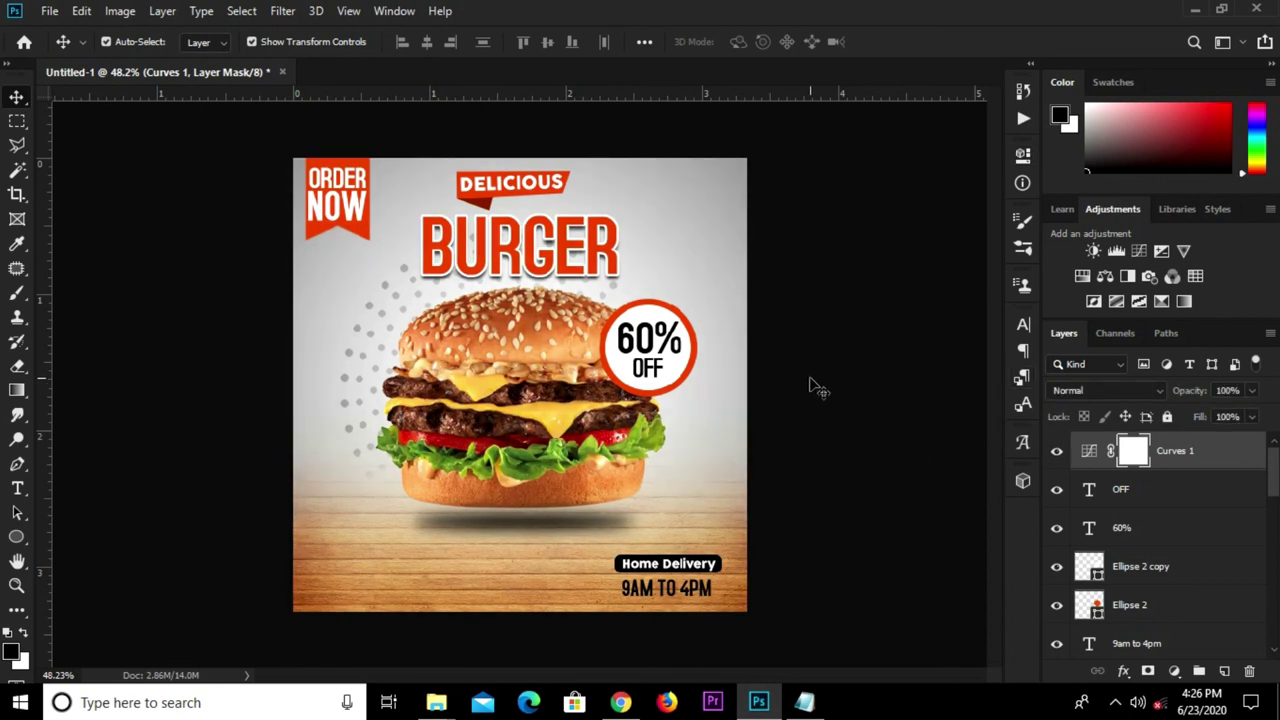
- Set the halftone dot layer (Layer 1) to 45% opacity and view the poster at 50%
click(391, 329)
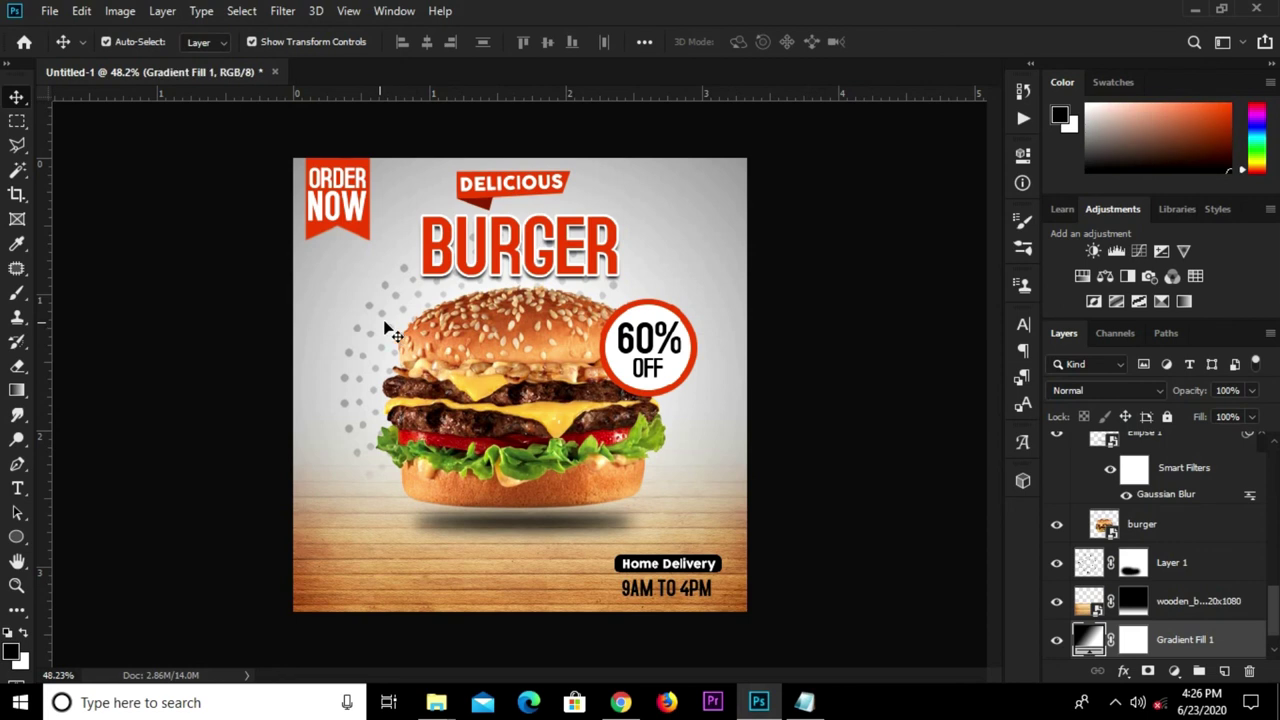
click(1181, 563)
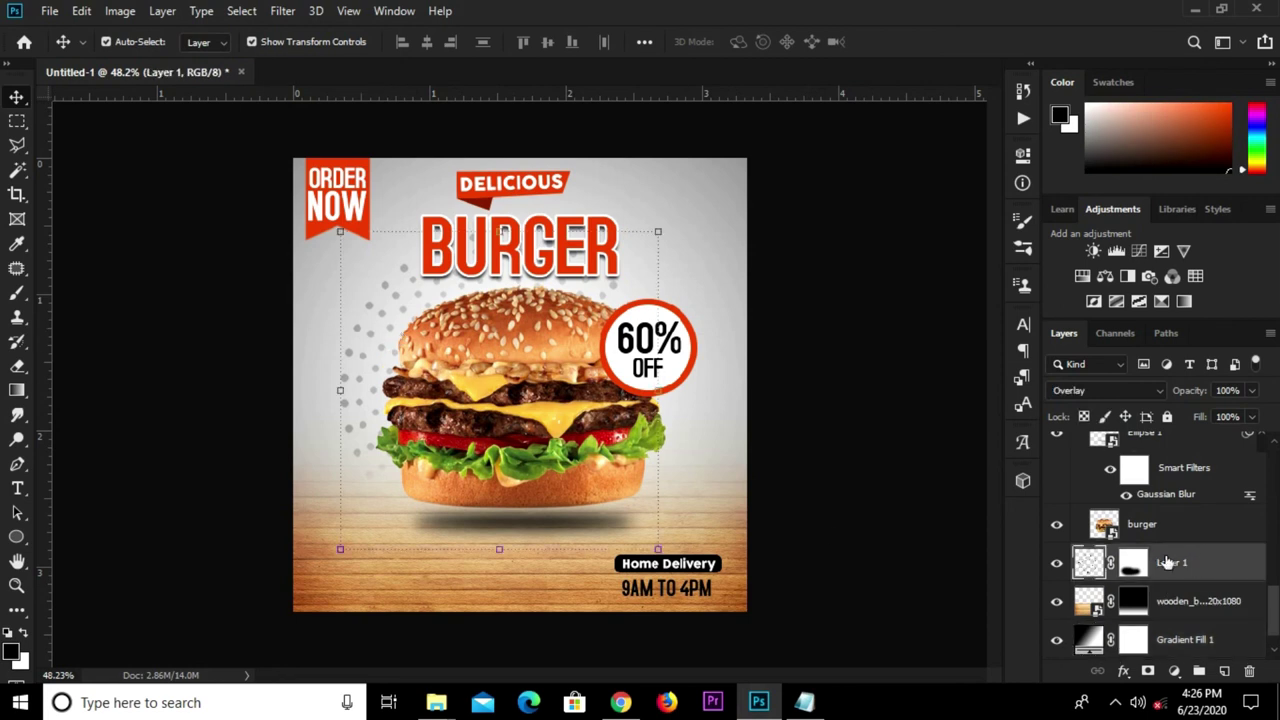
click(1251, 391)
drag(1224, 412, 1212, 420)
click(1236, 390)
text(45)
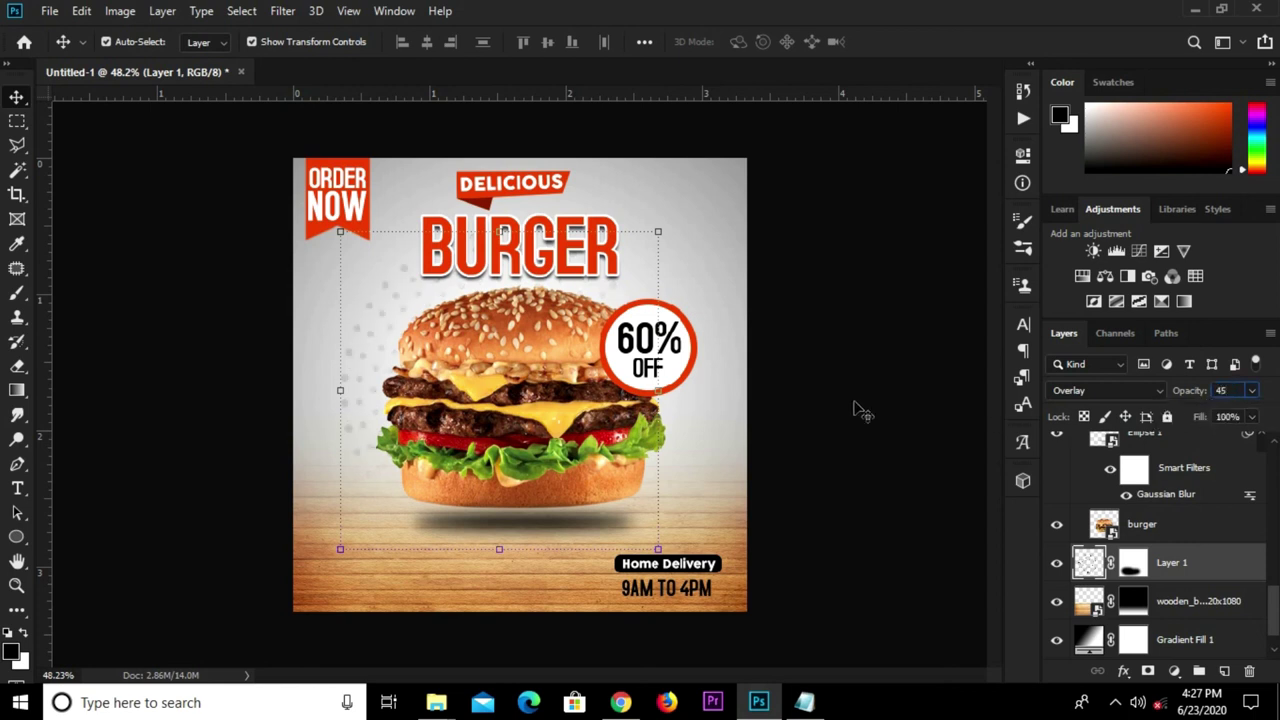
click(836, 404)
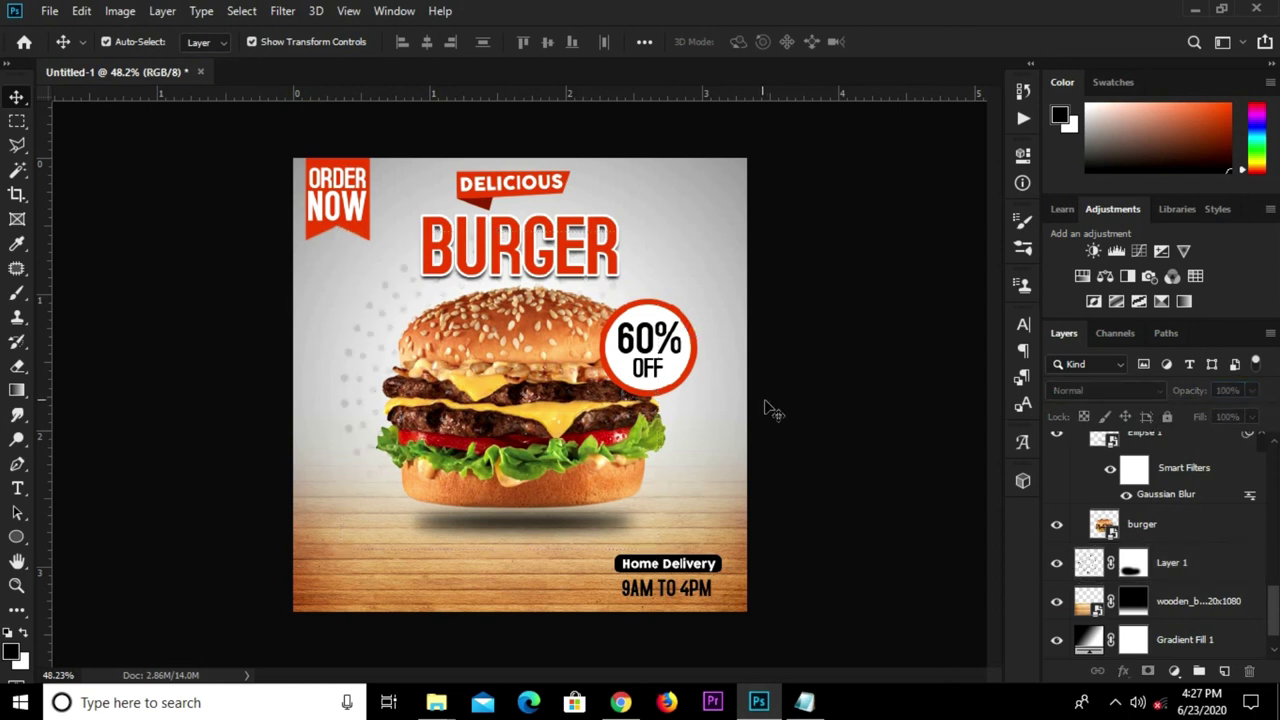
key(ctrl+plus)
key(ctrl+minus)
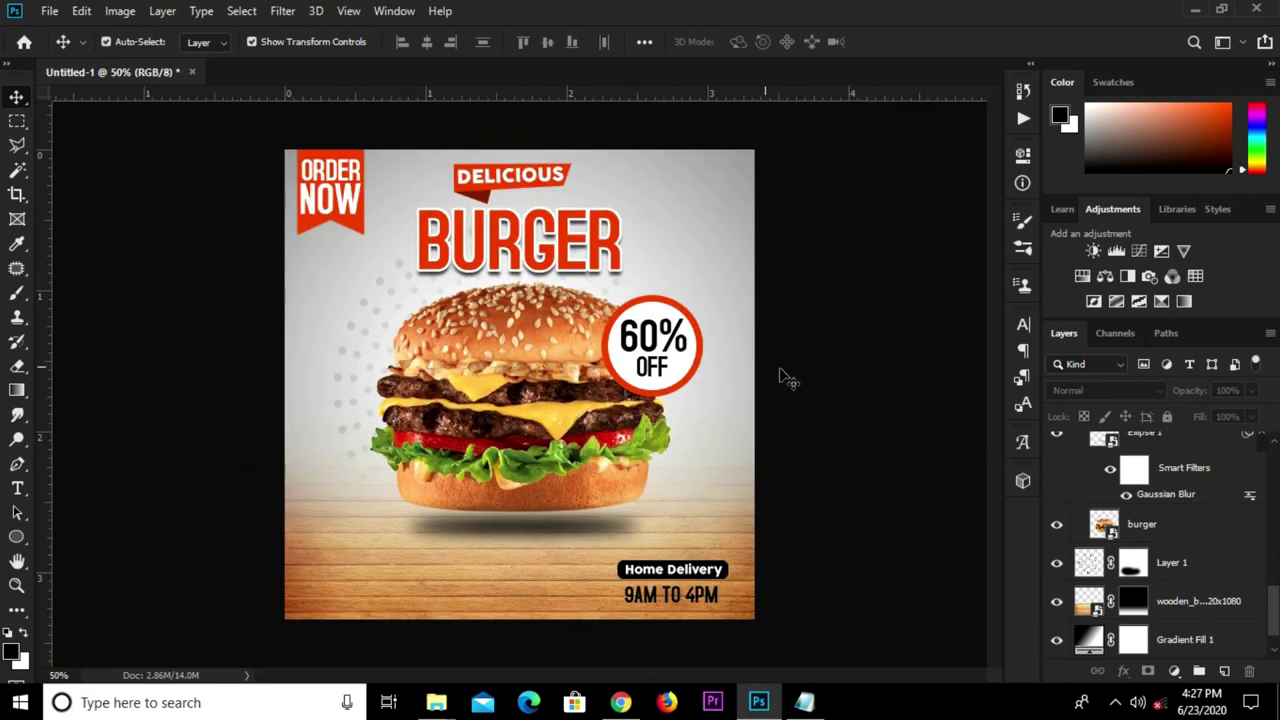